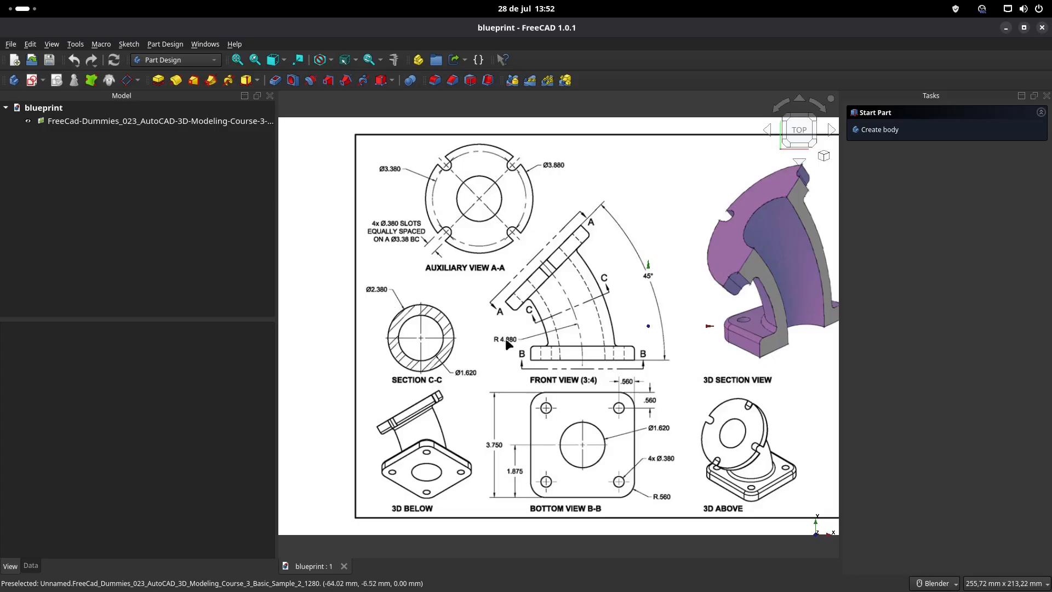
- Create a new document and set its unit system to Imperial decimal (in, lb)
{"action": "left_click", "coordinate": [16, 62]}
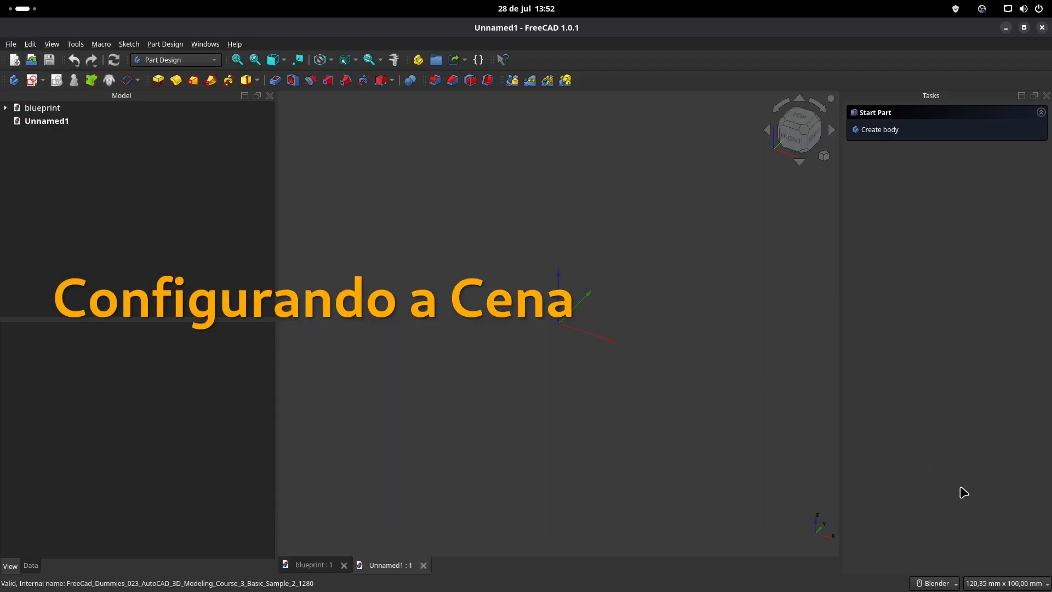
{"action": "left_click", "coordinate": [994, 584]}
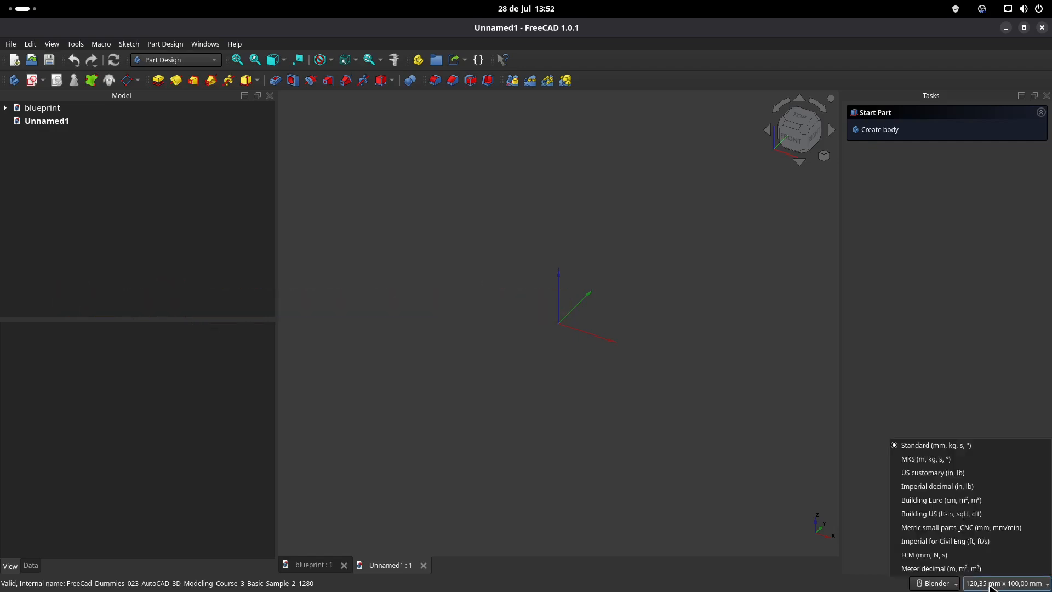
{"action": "left_click", "coordinate": [939, 489]}
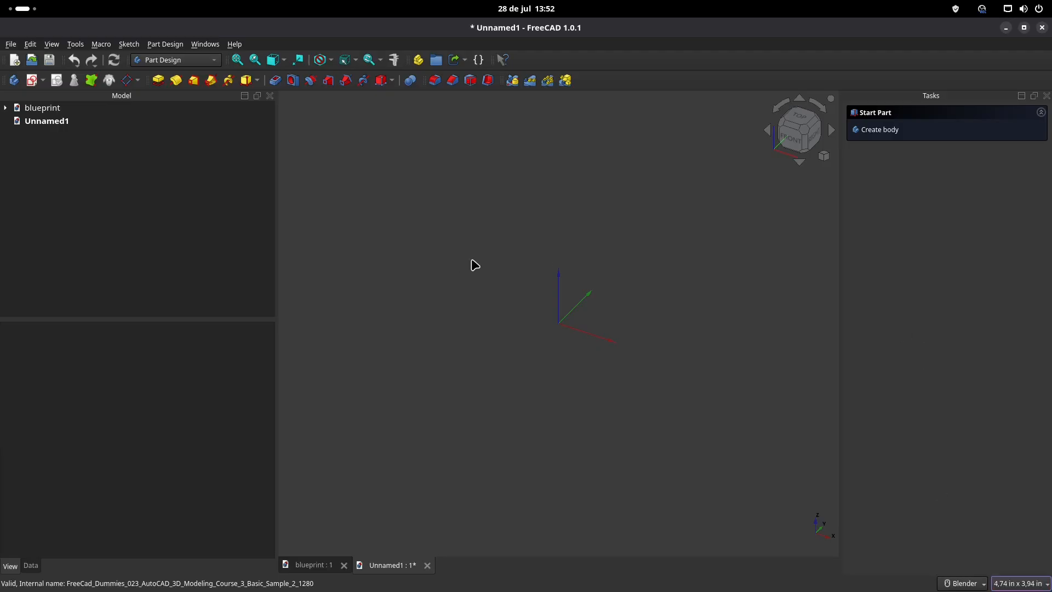
- Check the blueprint and start a new sketch on the XZ plane in the new document
{"action": "left_click", "coordinate": [314, 565]}
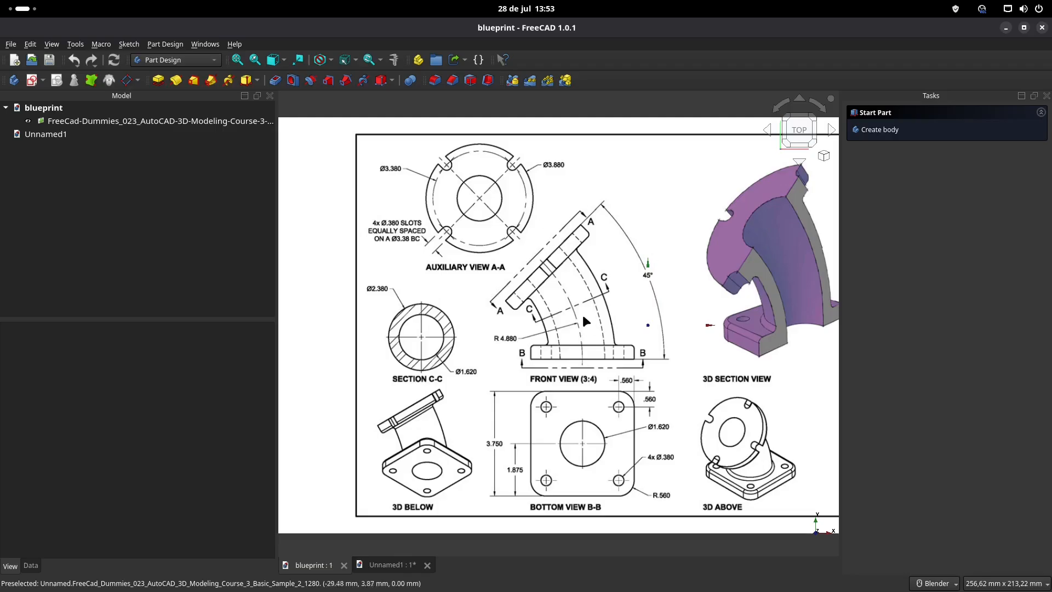
{"action": "left_click", "coordinate": [387, 566]}
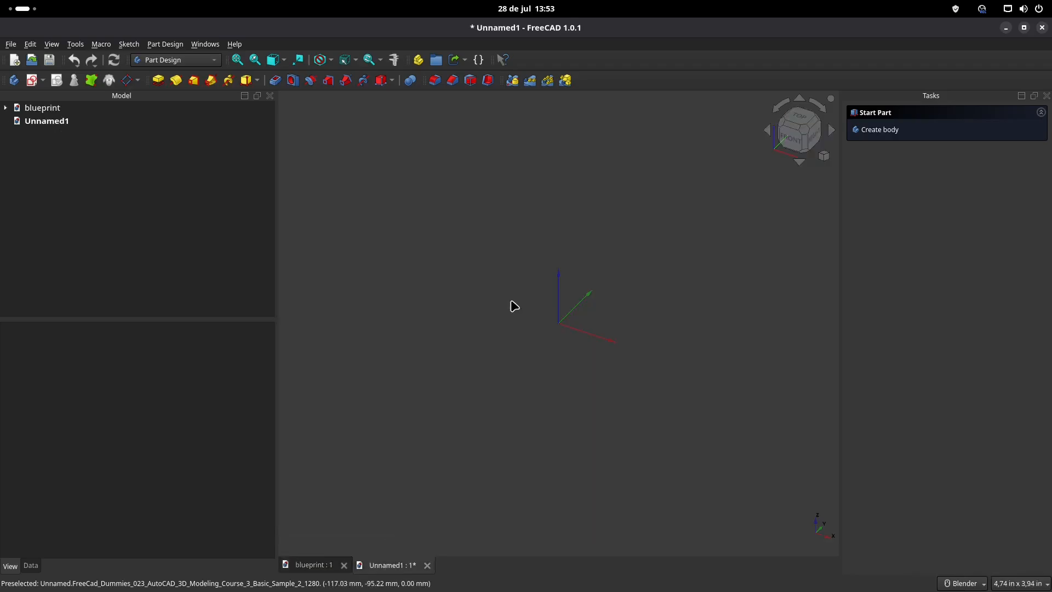
{"action": "left_click", "coordinate": [323, 566]}
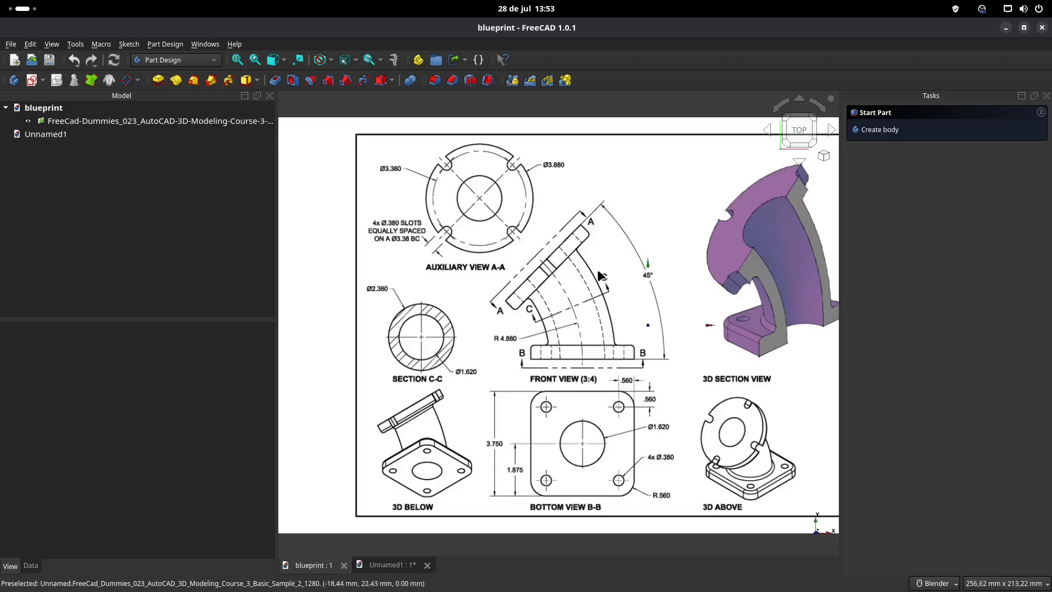
{"action": "left_click", "coordinate": [390, 566]}
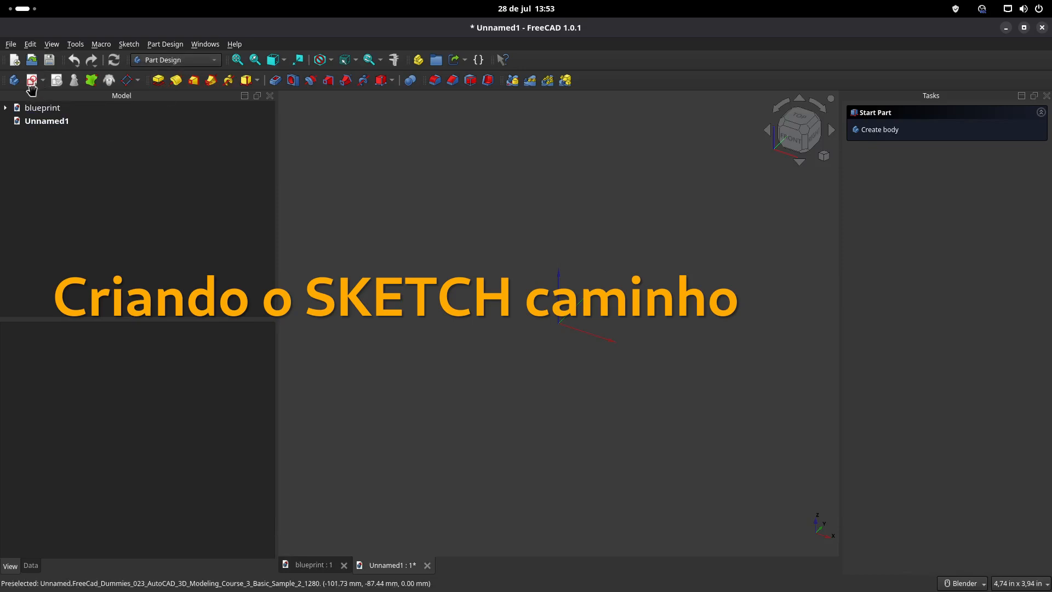
{"action": "left_click", "coordinate": [32, 84]}
{"action": "mouse_move", "coordinate": [557, 305]}
{"action": "middle_mouse_down"}
{"action": "mouse_move", "coordinate": [582, 273]}
{"action": "mouse_move", "coordinate": [599, 282]}
{"action": "middle_mouse_up"}
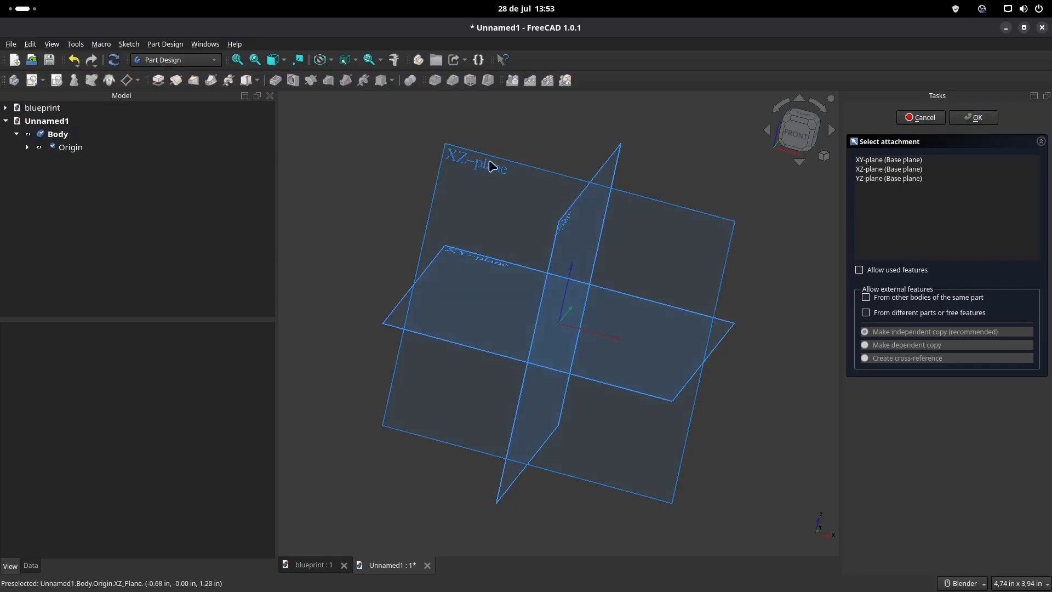
{"action": "middle_click_drag", "start_coordinate": [472, 172], "coordinate": [452, 172]}
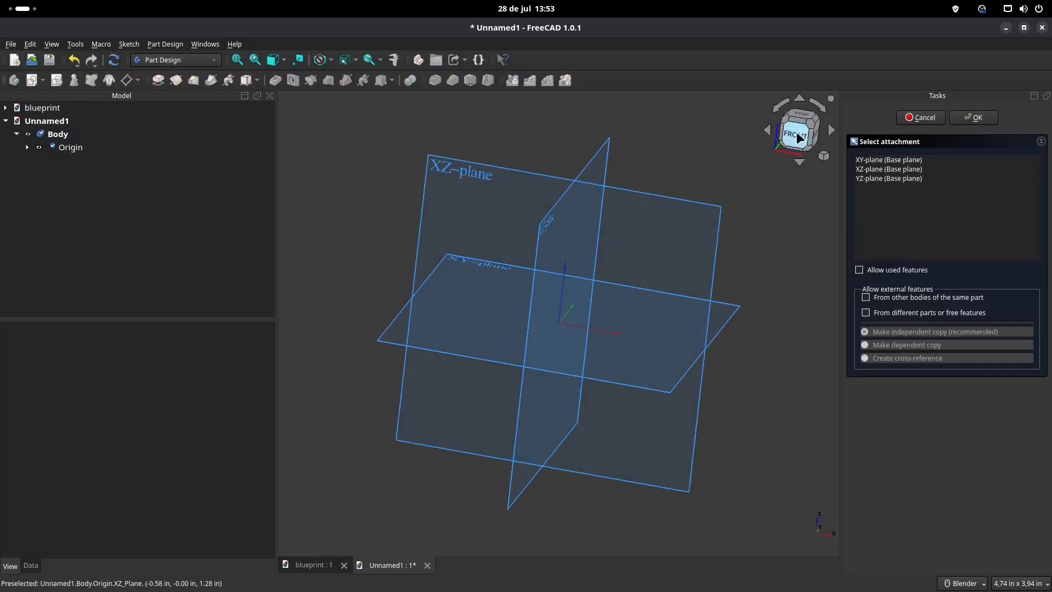
{"action": "left_click", "coordinate": [470, 176]}
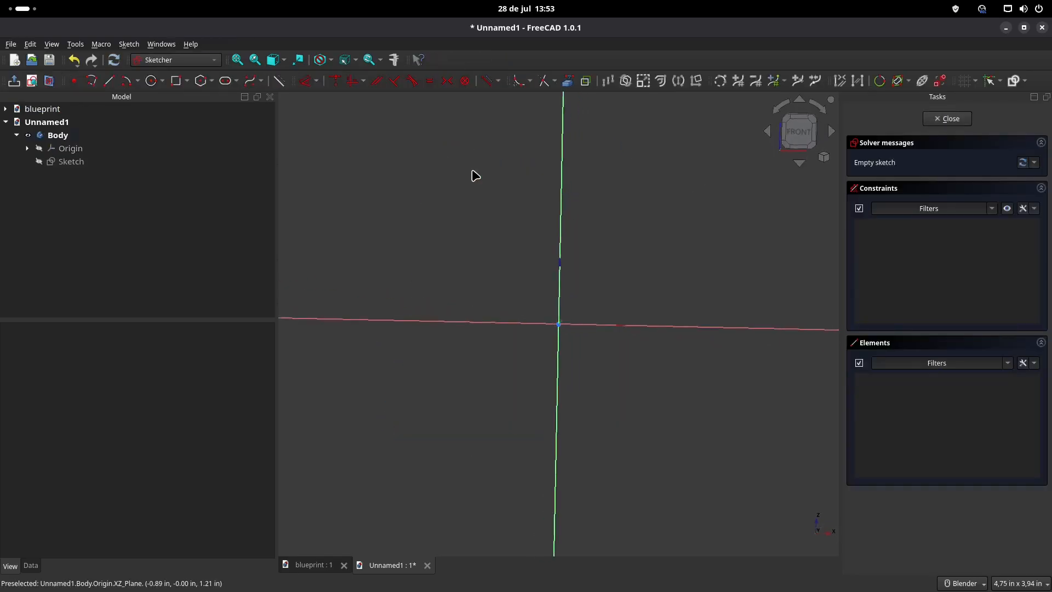
- Draw a 45° centre arc of about 0,9 in radius starting at the origin, centred on the negative horizontal axis, and move its angle dimension outward
{"action": "left_click", "coordinate": [132, 85]}
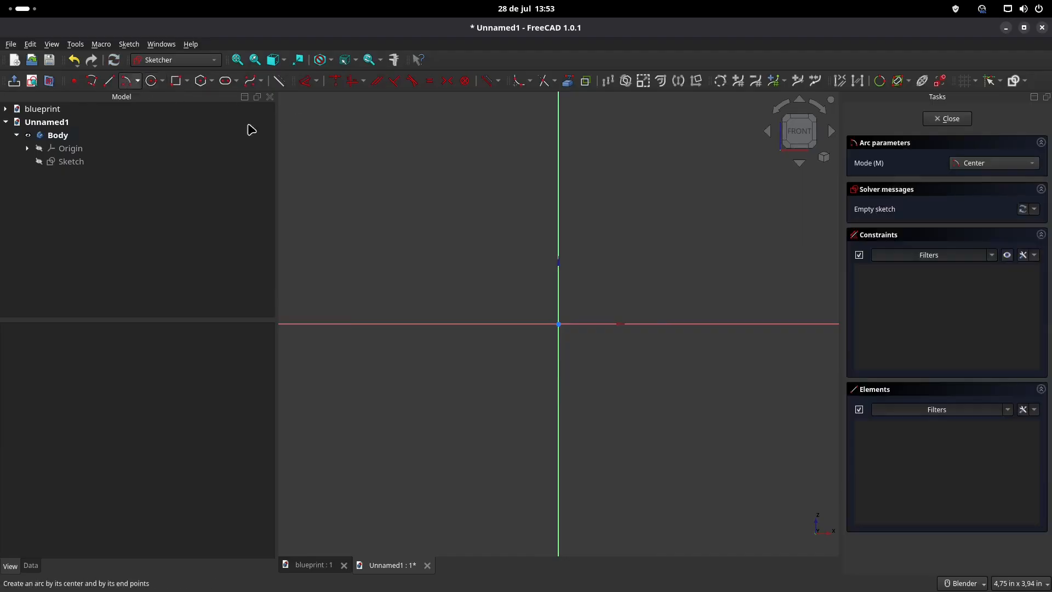
{"action": "left_click", "coordinate": [454, 321]}
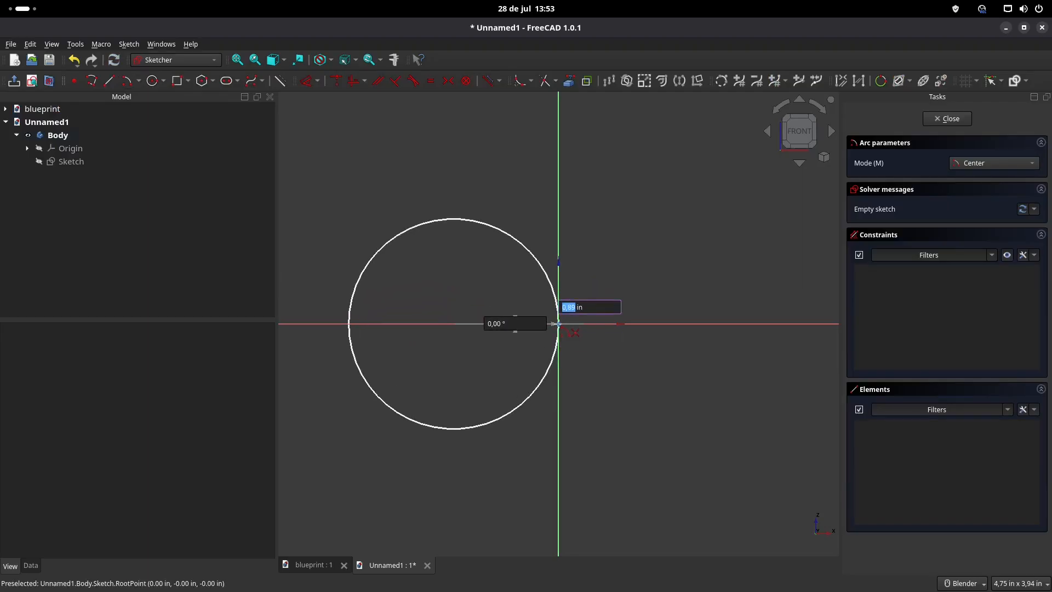
{"action": "left_click", "coordinate": [558, 324]}
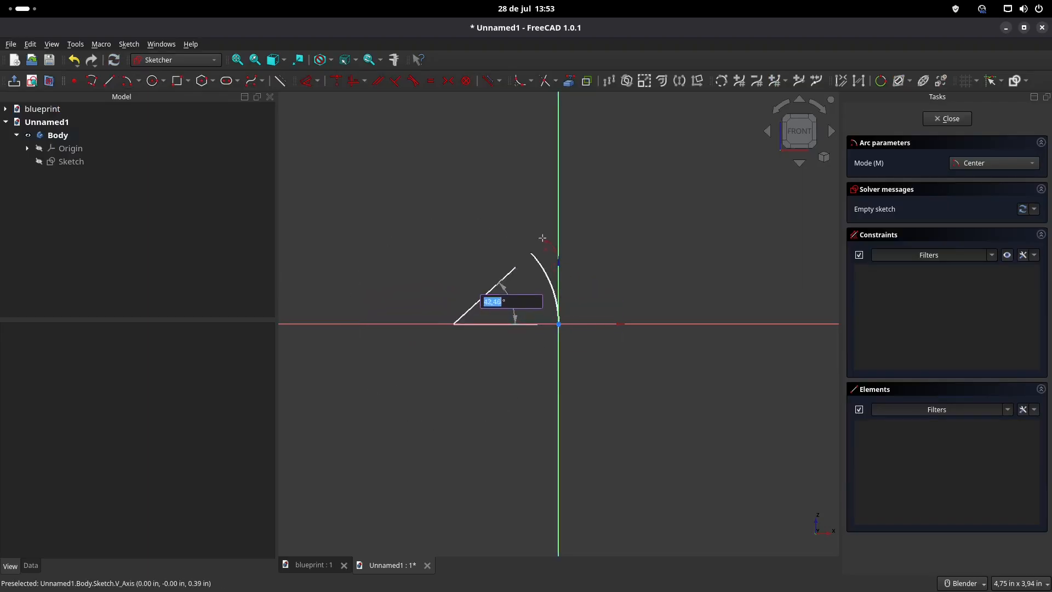
{"action": "type", "text": "45"}
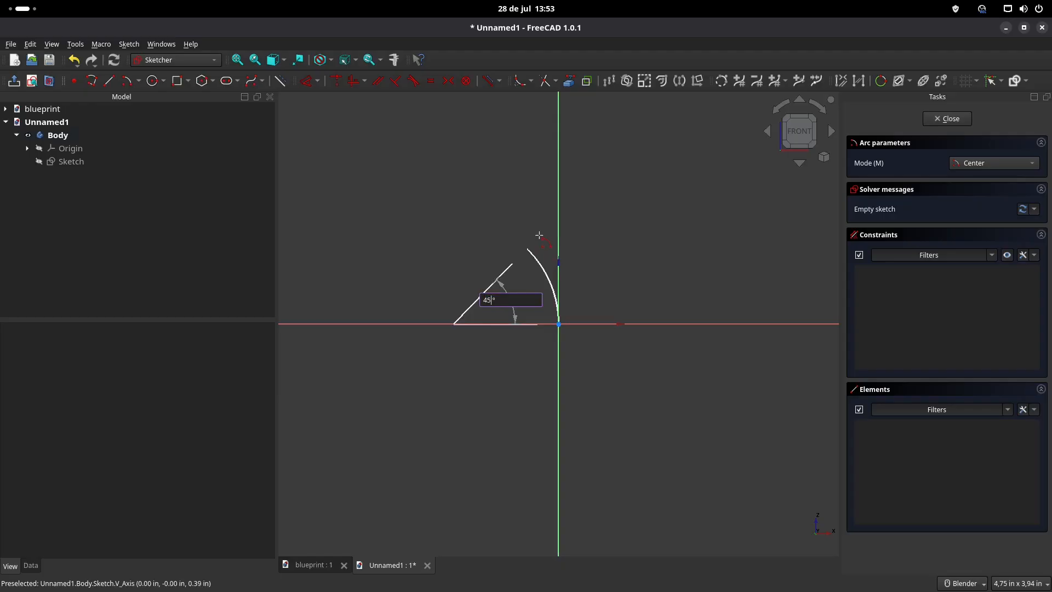
{"action": "key", "text": "Return"}
{"action": "key", "text": "Escape"}
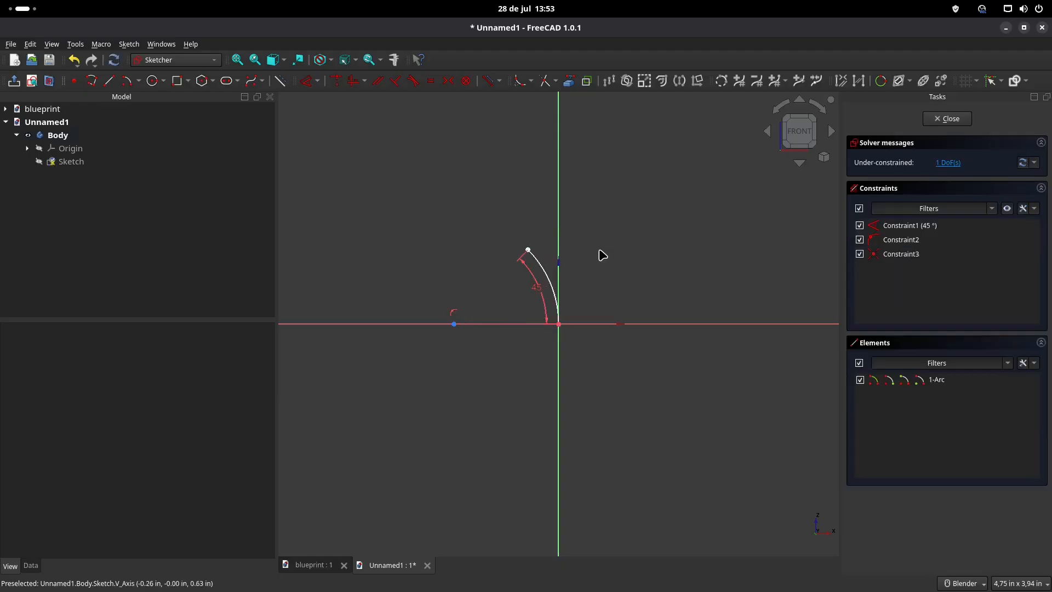
{"action": "left_click_drag", "start_coordinate": [540, 292], "coordinate": [587, 275]}
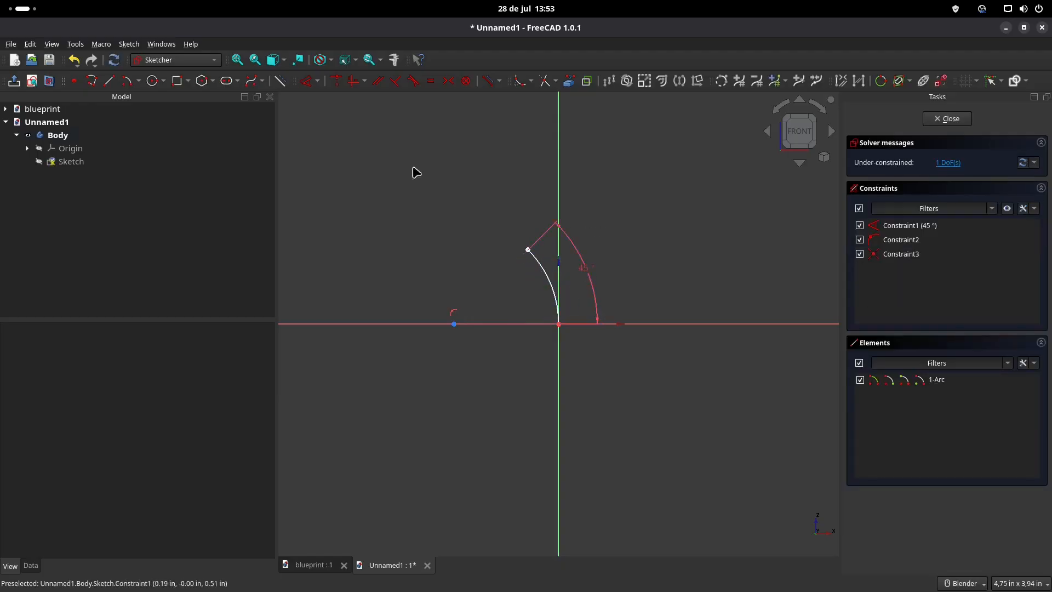
- Check the bend radius on the blueprint and constrain the arc's radius to 4,88 in
{"action": "left_click", "coordinate": [325, 565]}
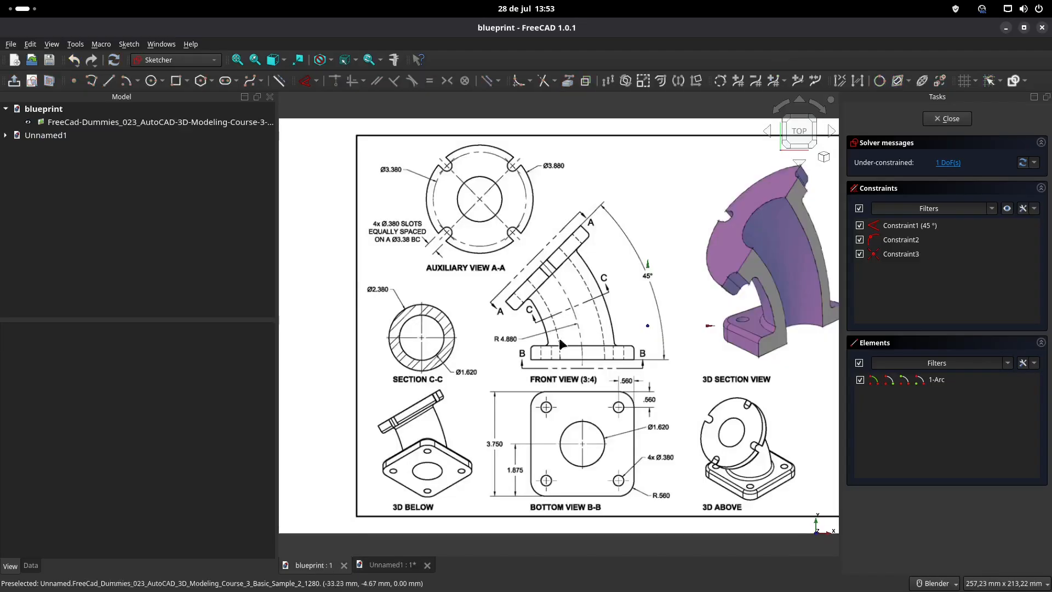
{"action": "left_click", "coordinate": [390, 565]}
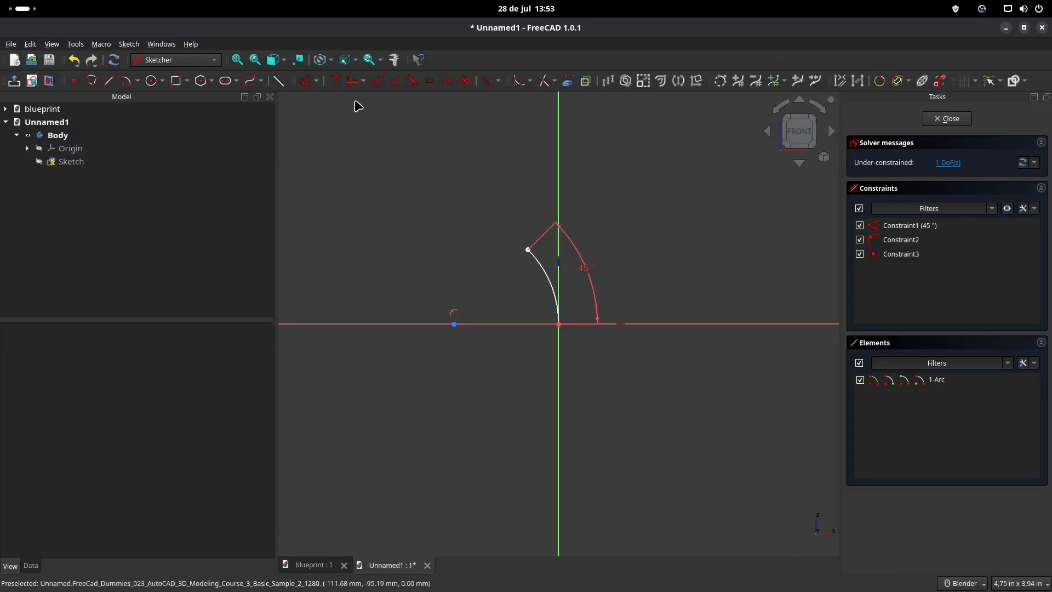
{"action": "left_click", "coordinate": [306, 81]}
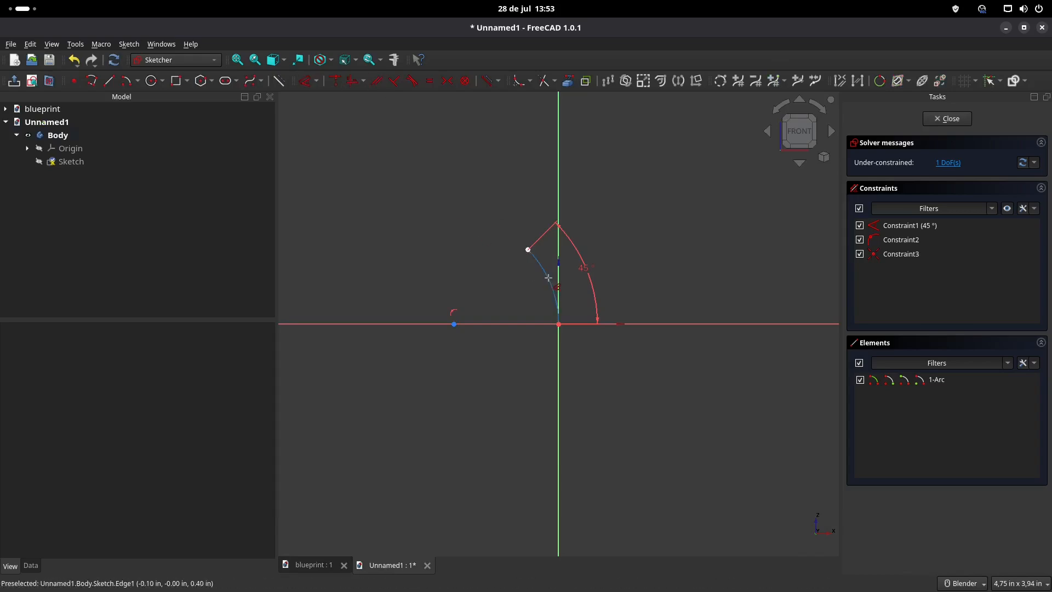
{"action": "left_click", "coordinate": [549, 282]}
{"action": "left_click", "coordinate": [633, 226]}
{"action": "type", "text": "4"}
{"action": "key", "text": "Return"}
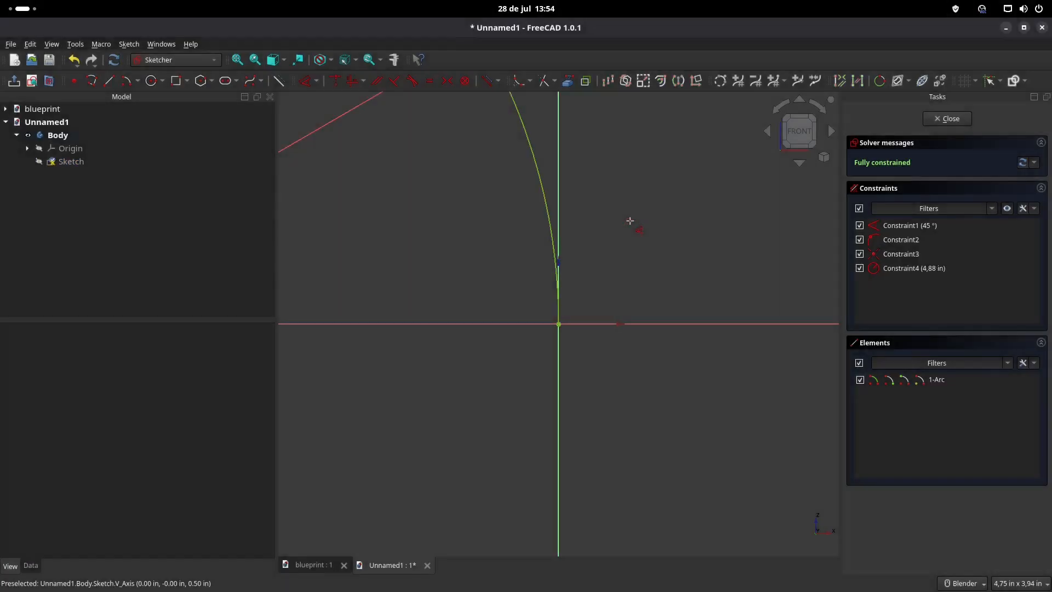
- Reposition the arc's angle and radius dimension labels outside the curve
{"action": "scroll", "coordinate": [630, 221], "scroll_direction": "down", "scroll_amount": 5}
{"action": "scroll", "coordinate": [528, 320], "scroll_direction": "up", "scroll_amount": 2}
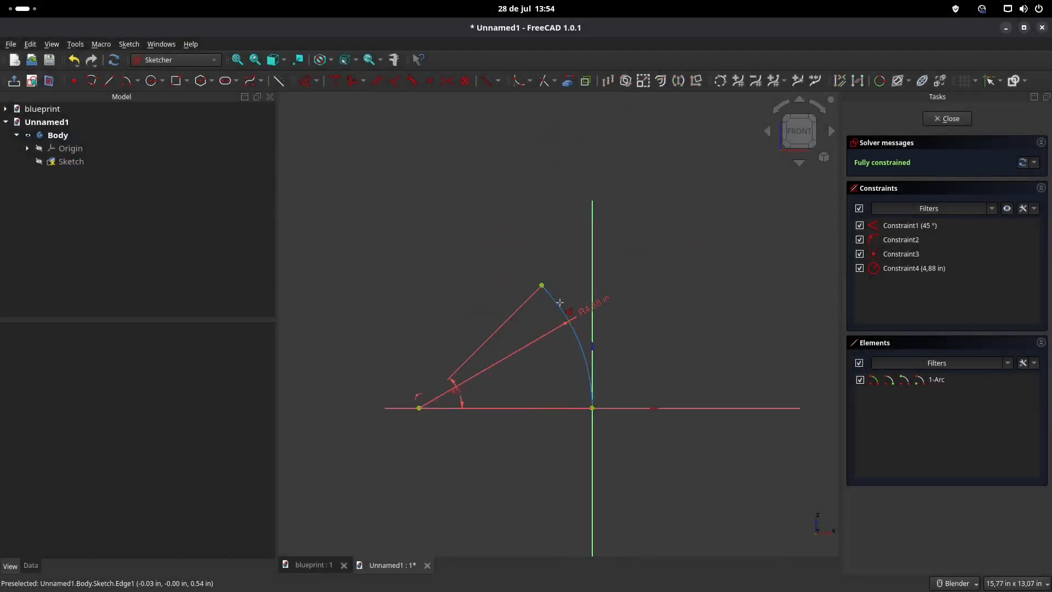
{"action": "left_click_drag", "start_coordinate": [411, 441], "coordinate": [681, 339]}
{"action": "left_click_drag", "start_coordinate": [623, 303], "coordinate": [630, 291]}
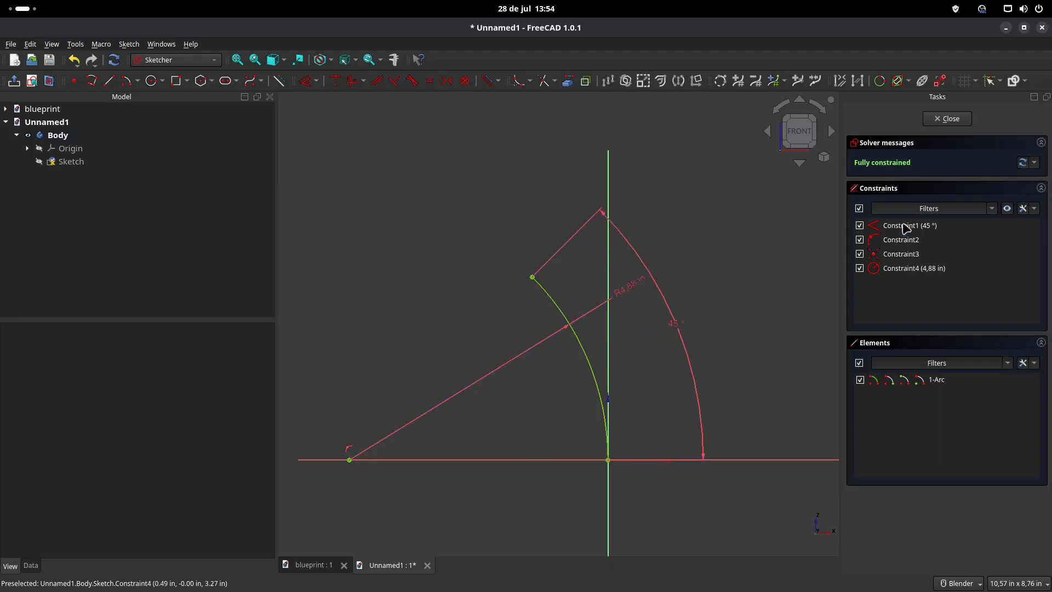
- Close the arc sketch and rename it Sketch_caminho
{"action": "left_click", "coordinate": [950, 119]}
{"action": "left_click", "coordinate": [74, 162]}
{"action": "left_click", "coordinate": [88, 161]}
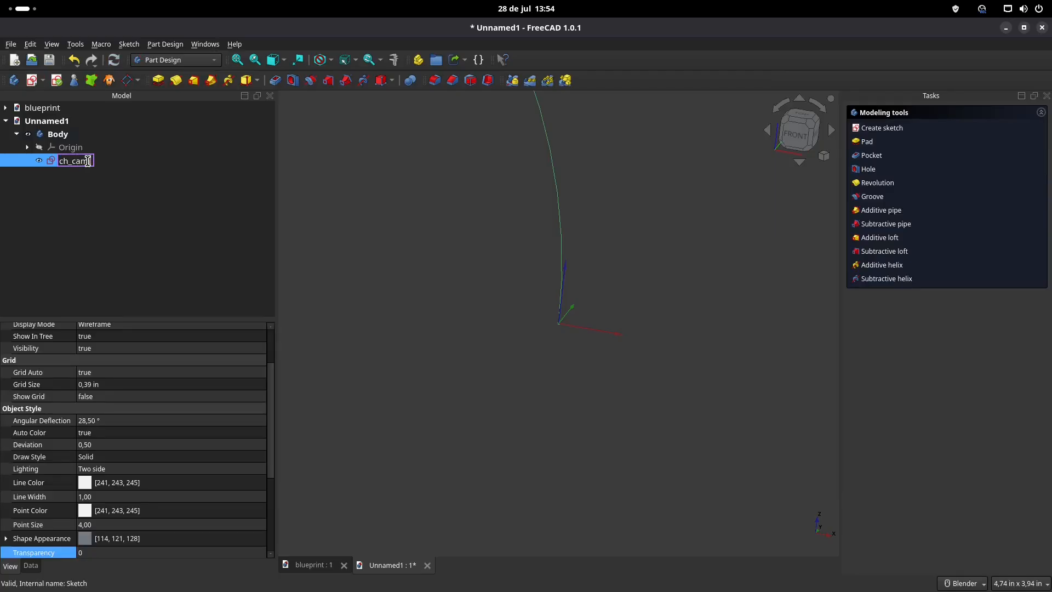
{"action": "type", "text": "caminho"}
{"action": "key", "text": "Return"}
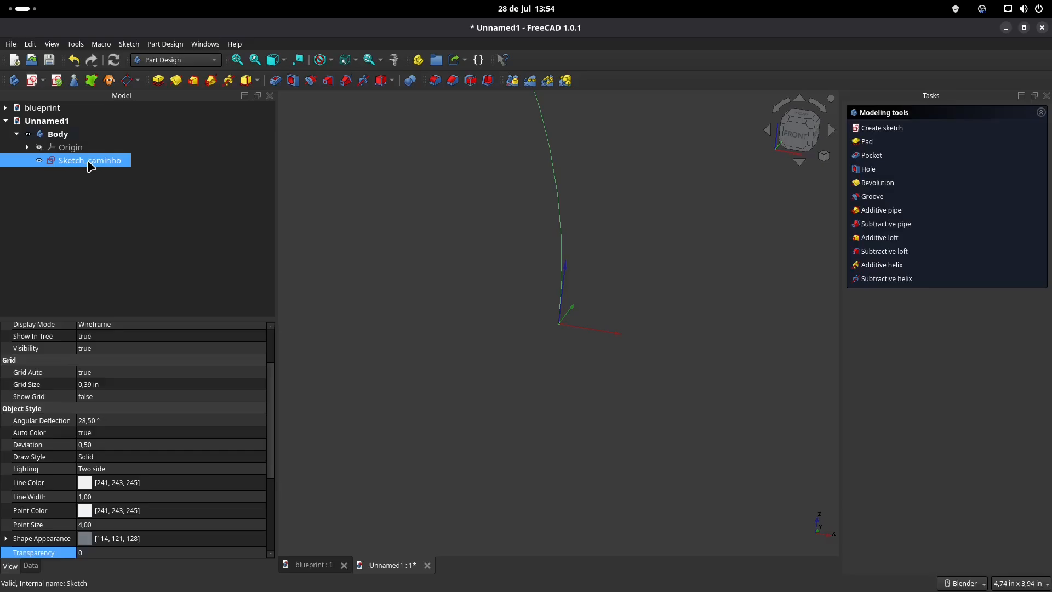
- Start a new sketch on the XY plane at the foot of the path arc
{"action": "scroll", "coordinate": [439, 328], "scroll_direction": "down", "scroll_amount": 4}
{"action": "left_click", "coordinate": [451, 321]}
{"action": "left_click", "coordinate": [32, 80]}
{"action": "middle_click_drag", "start_coordinate": [431, 410], "coordinate": [539, 274]}
{"action": "left_click", "coordinate": [547, 264]}
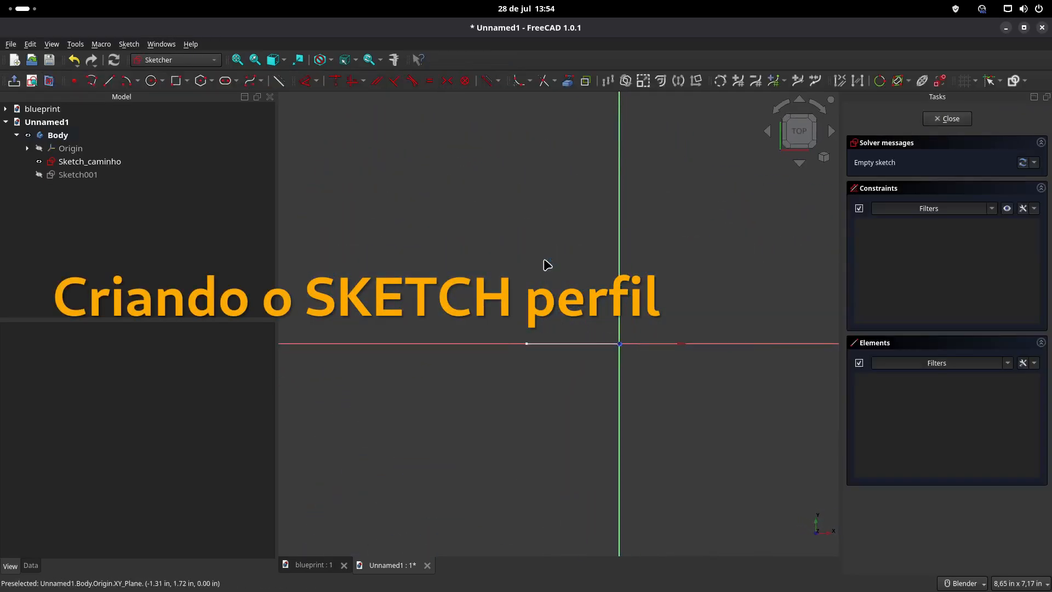
- Draw a circle about 1,77 in in diameter centred on the origin
{"action": "left_click", "coordinate": [151, 81]}
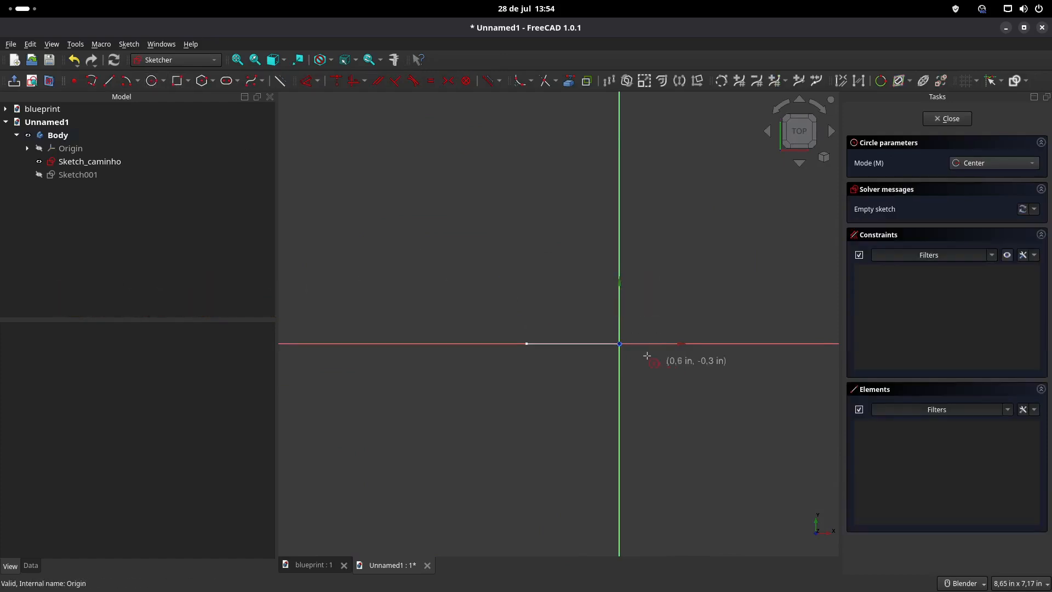
{"action": "left_click", "coordinate": [620, 344]}
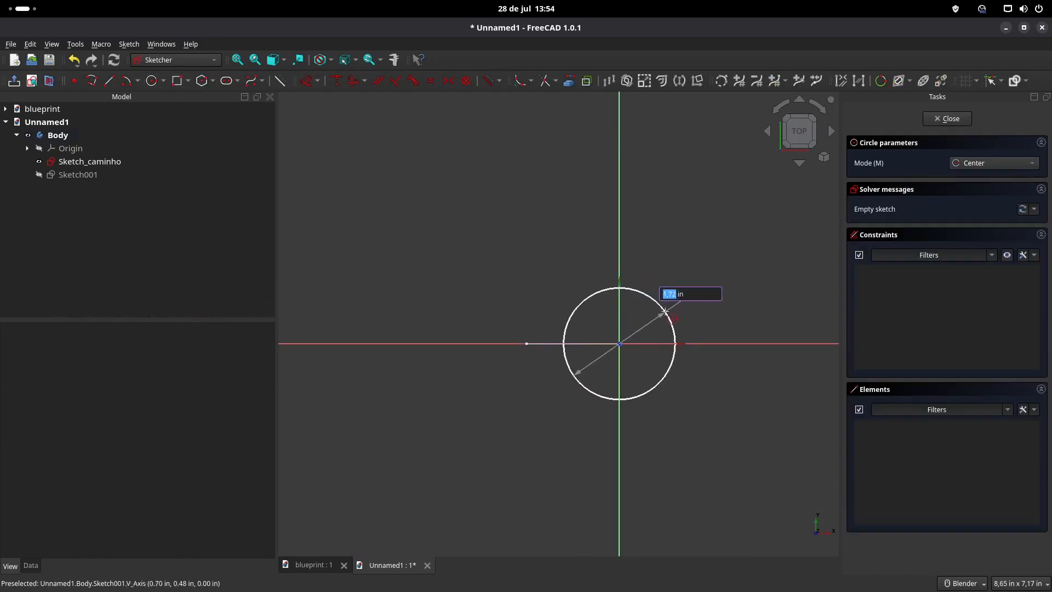
{"action": "left_click", "coordinate": [661, 303]}
- Check the pipe's outer diameter on the blueprint and constrain the circle's diameter to 2,38 in
{"action": "left_click", "coordinate": [335, 567]}
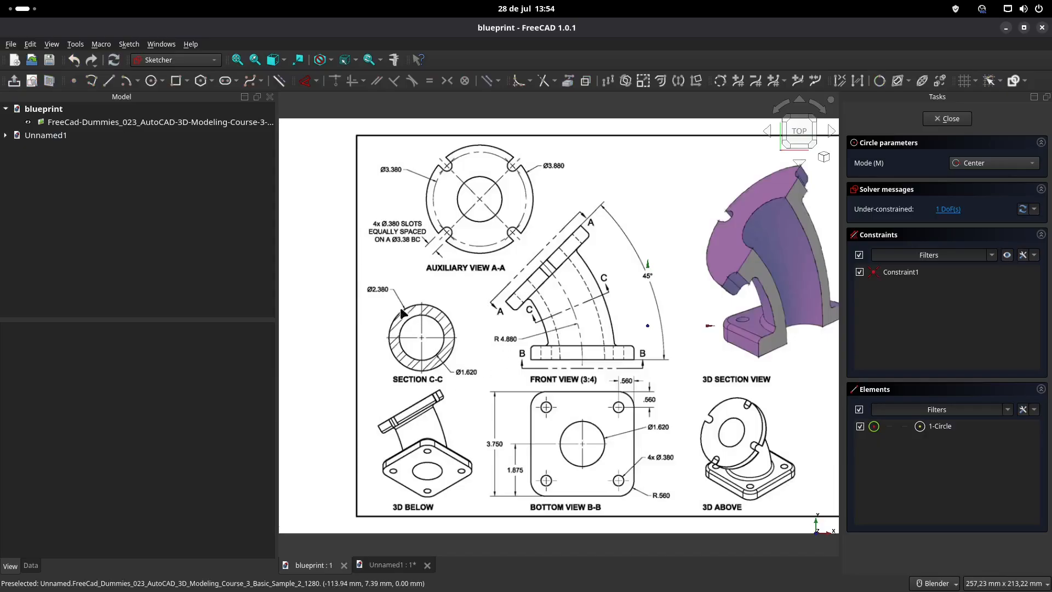
{"action": "left_click", "coordinate": [391, 565]}
{"action": "left_click", "coordinate": [306, 83]}
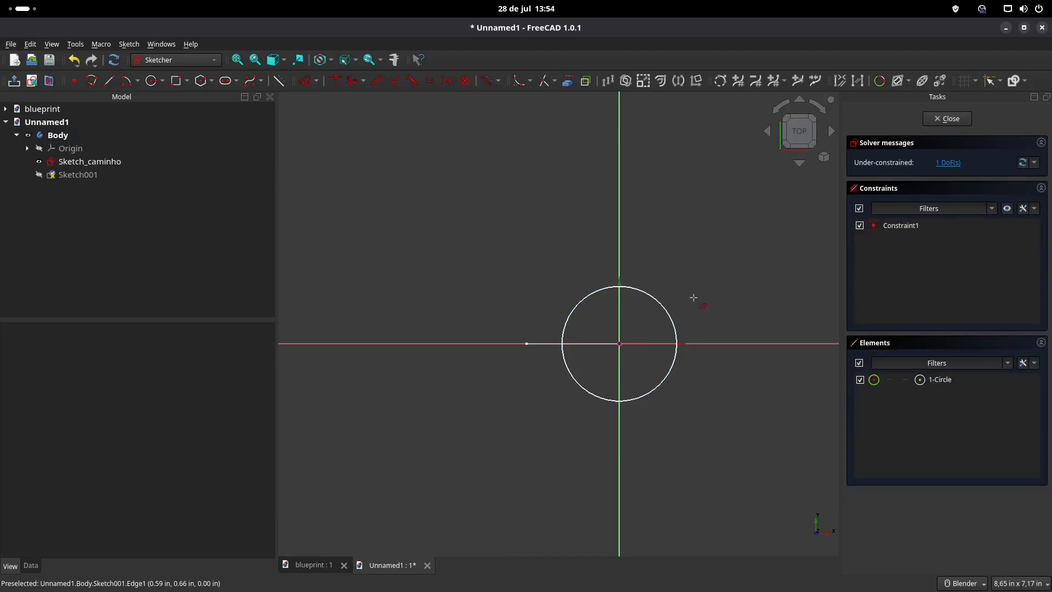
{"action": "left_click", "coordinate": [666, 309]}
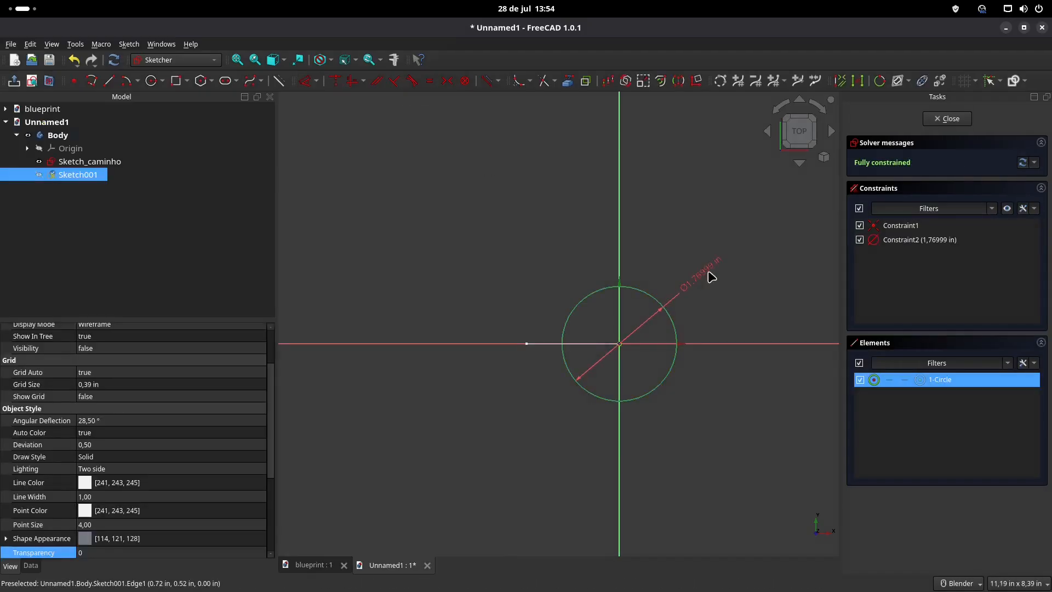
{"action": "left_click", "coordinate": [710, 275]}
{"action": "type", "text": "2,38 in"}
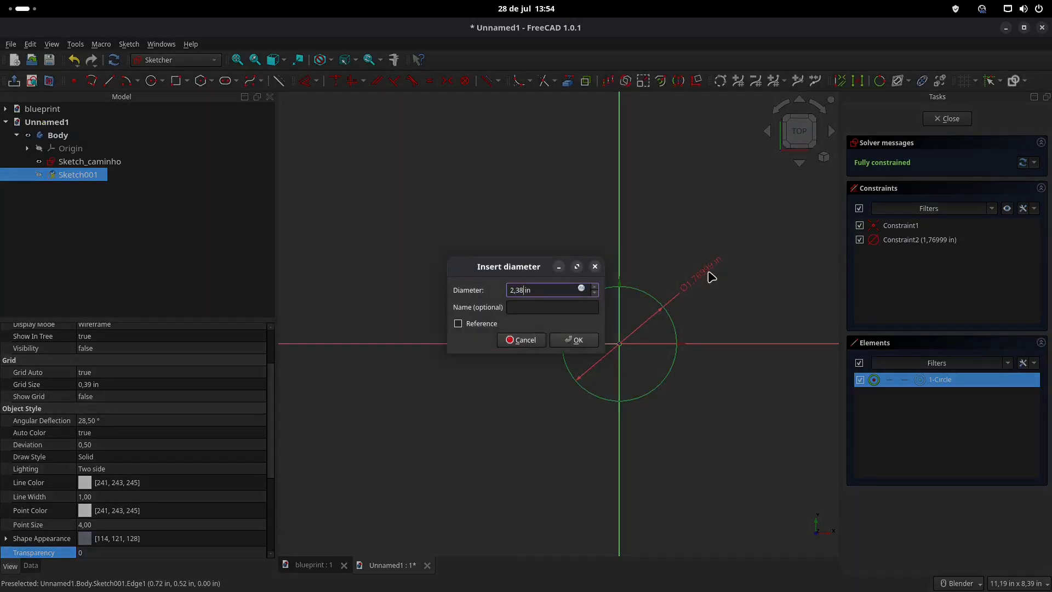
{"action": "key", "text": "Return"}
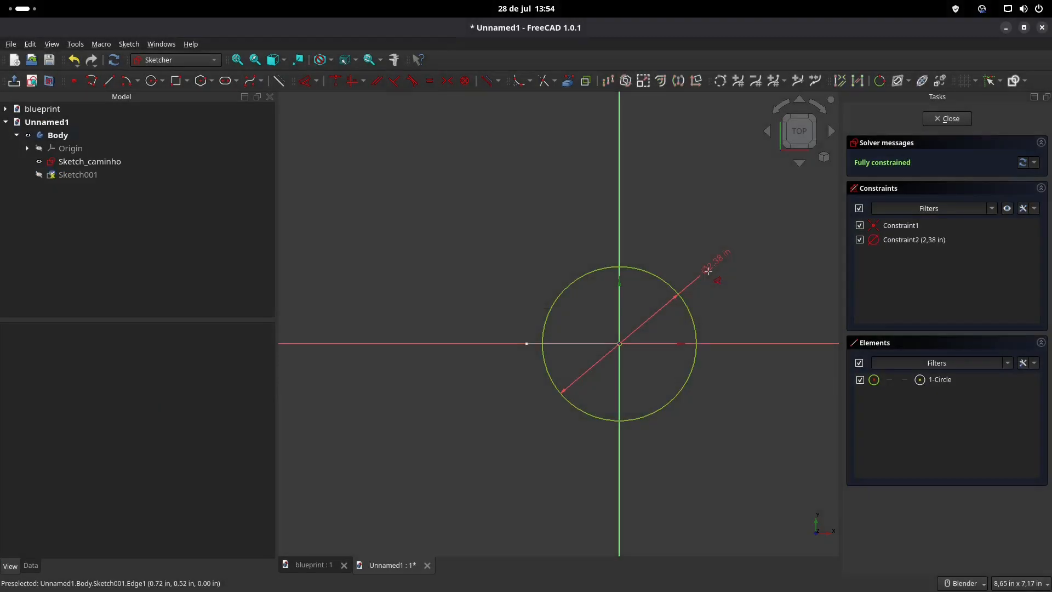
- Close the circle sketch and rename it Sketch_perfil-1
{"action": "left_click", "coordinate": [954, 119]}
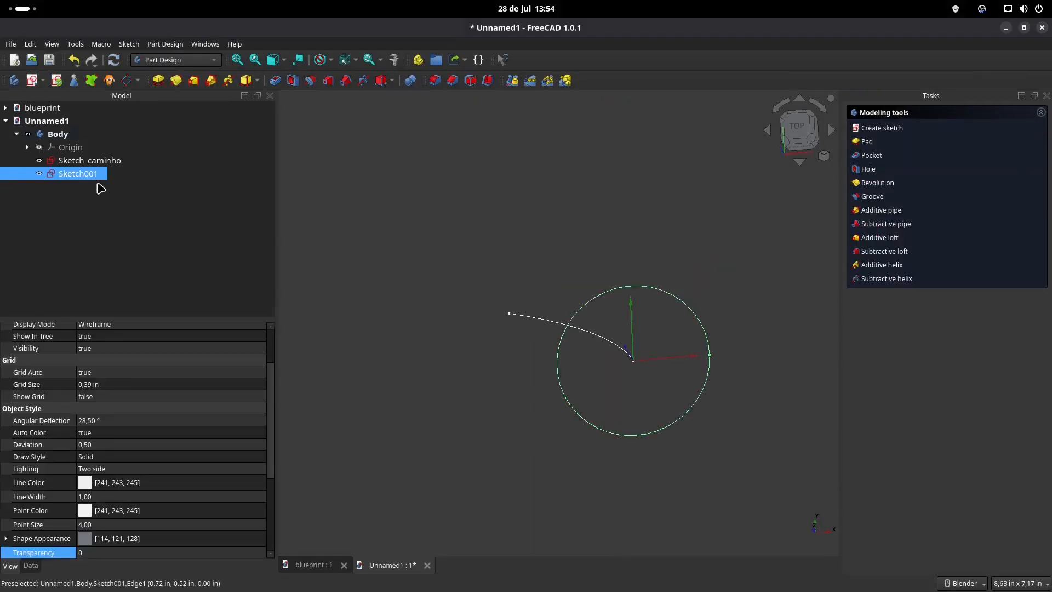
{"action": "left_click", "coordinate": [92, 177]}
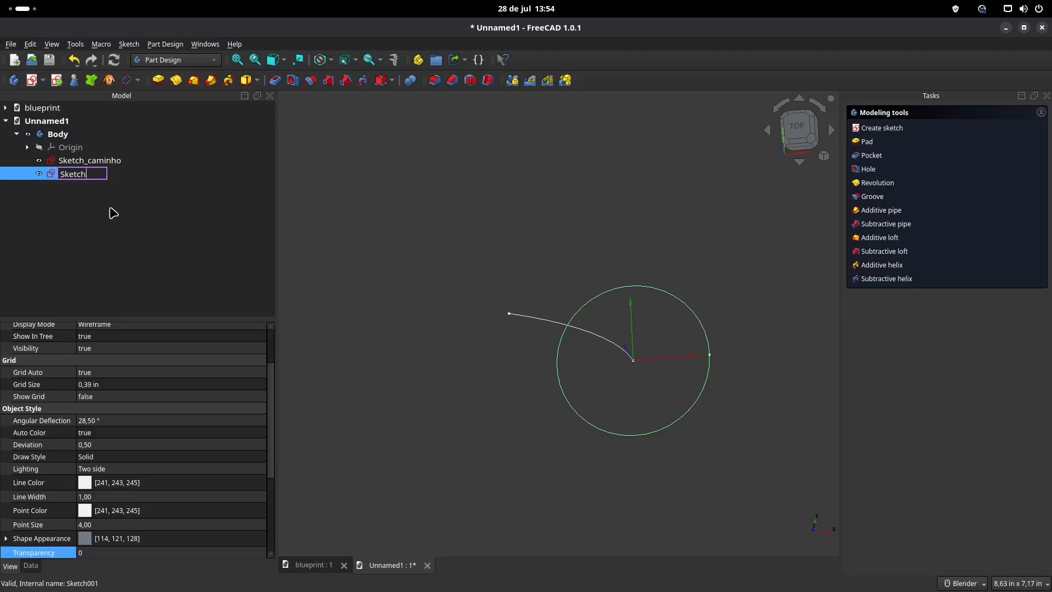
{"action": "type", "text": "Sketch_perfil-1"}
{"action": "key", "text": "Return"}
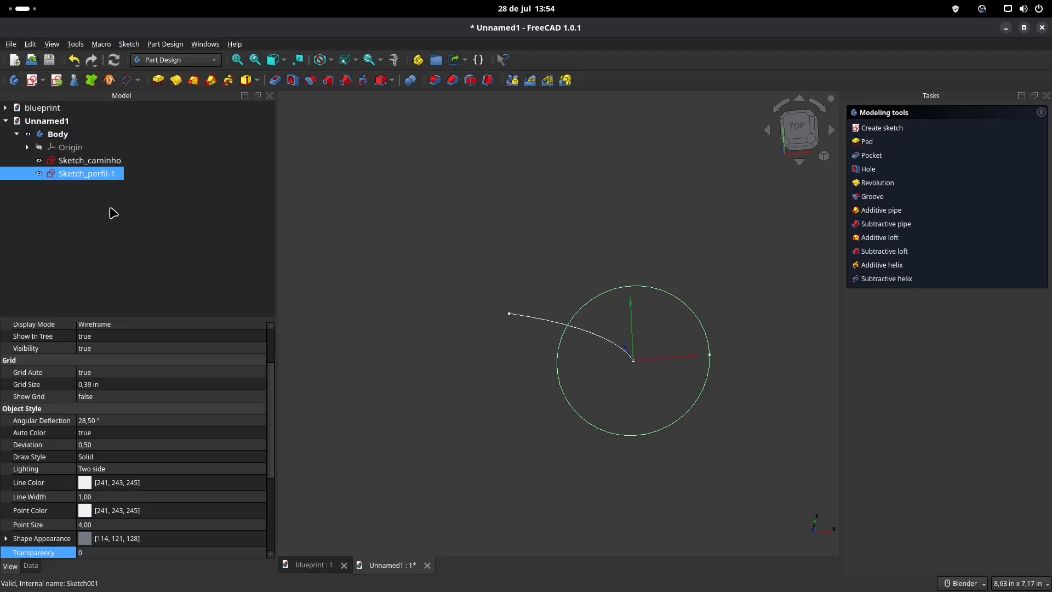
- Start another sketch on the XY plane and draw a circle about 1,5 in in diameter centred on the origin
{"action": "middle_click_drag", "start_coordinate": [323, 322], "coordinate": [434, 266]}
{"action": "left_click", "coordinate": [410, 264]}
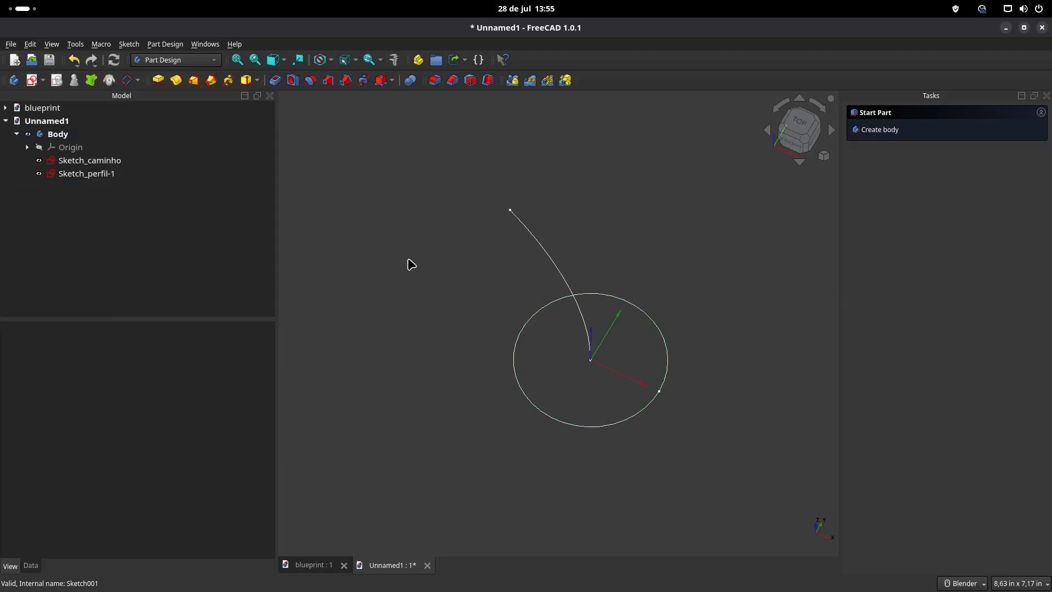
{"action": "left_click", "coordinate": [32, 80]}
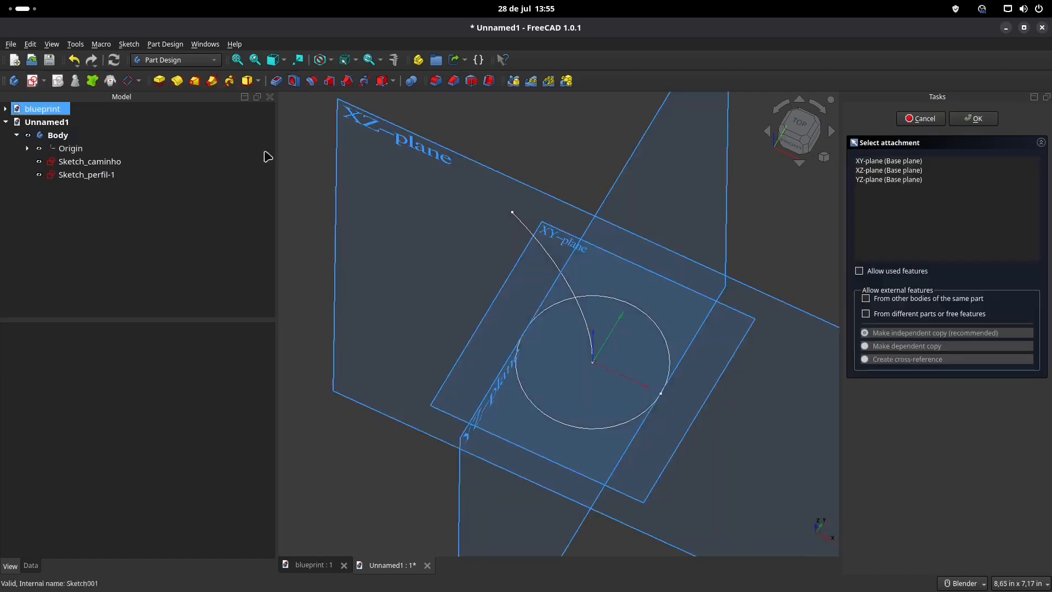
{"action": "left_click", "coordinate": [557, 236]}
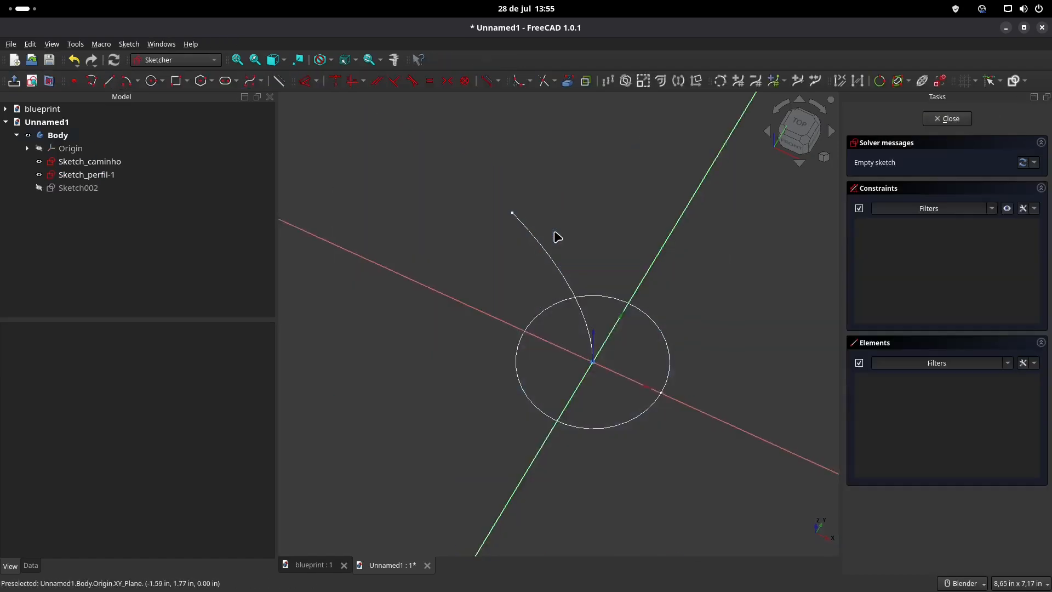
{"action": "left_click", "coordinate": [152, 80]}
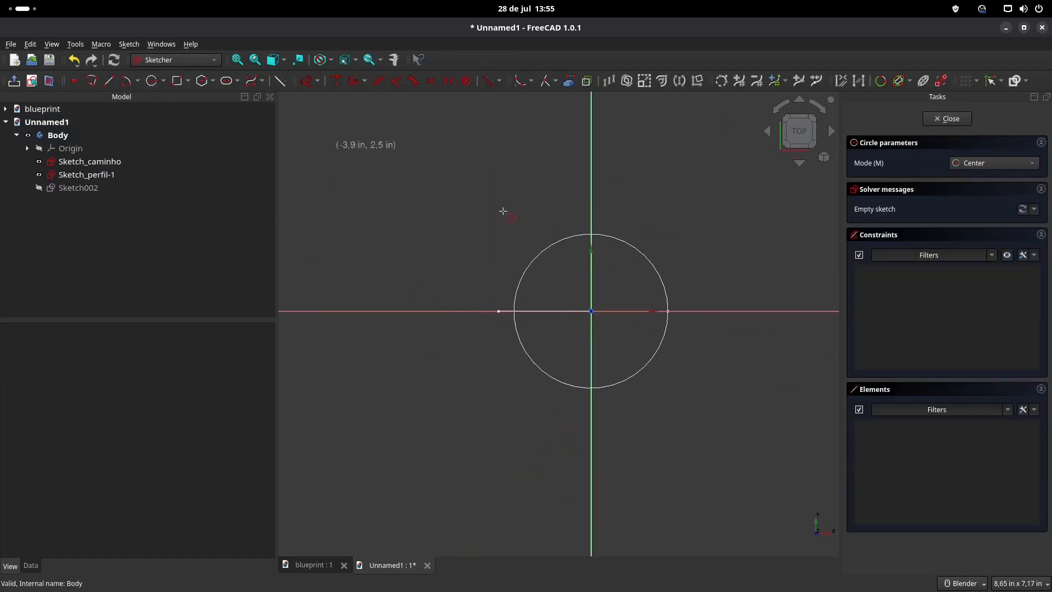
{"action": "left_click", "coordinate": [592, 311]}
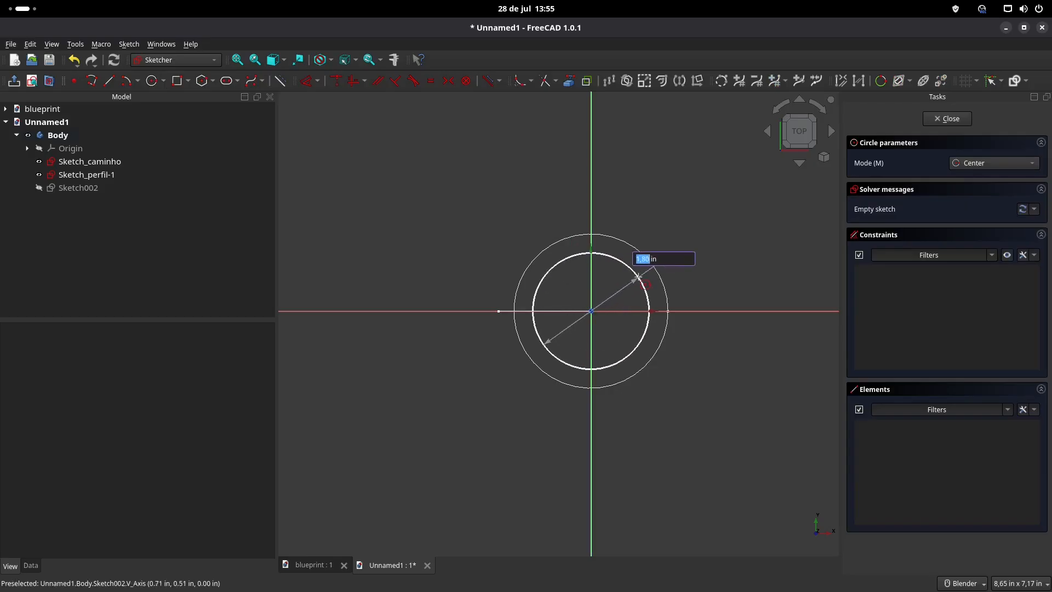
{"action": "left_click", "coordinate": [632, 284]}
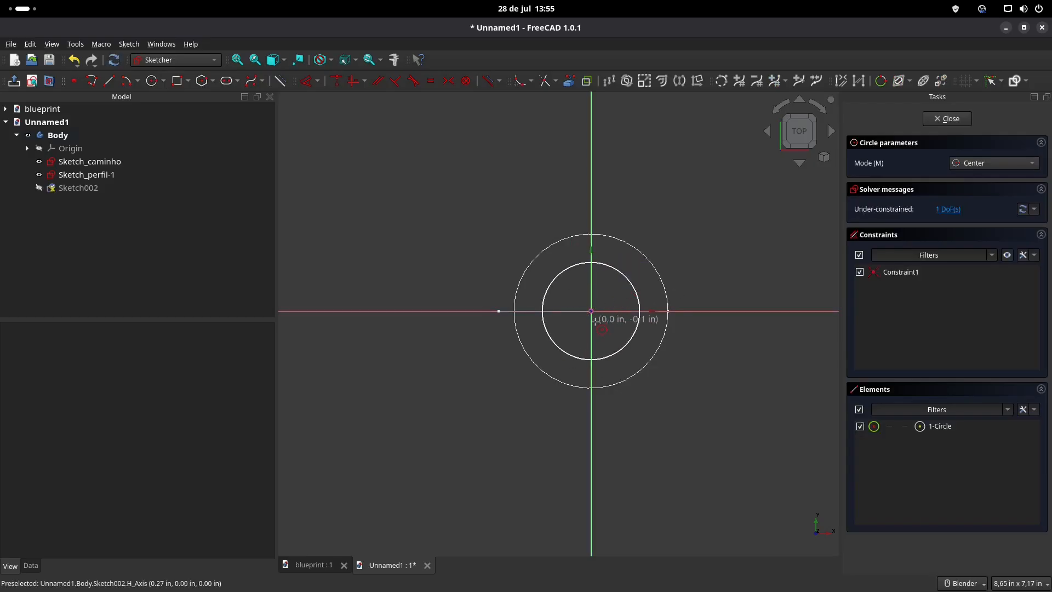
- Check the pipe's inner diameter on the blueprint and constrain the new circle's diameter to 1,62 in
{"action": "left_click", "coordinate": [315, 565]}
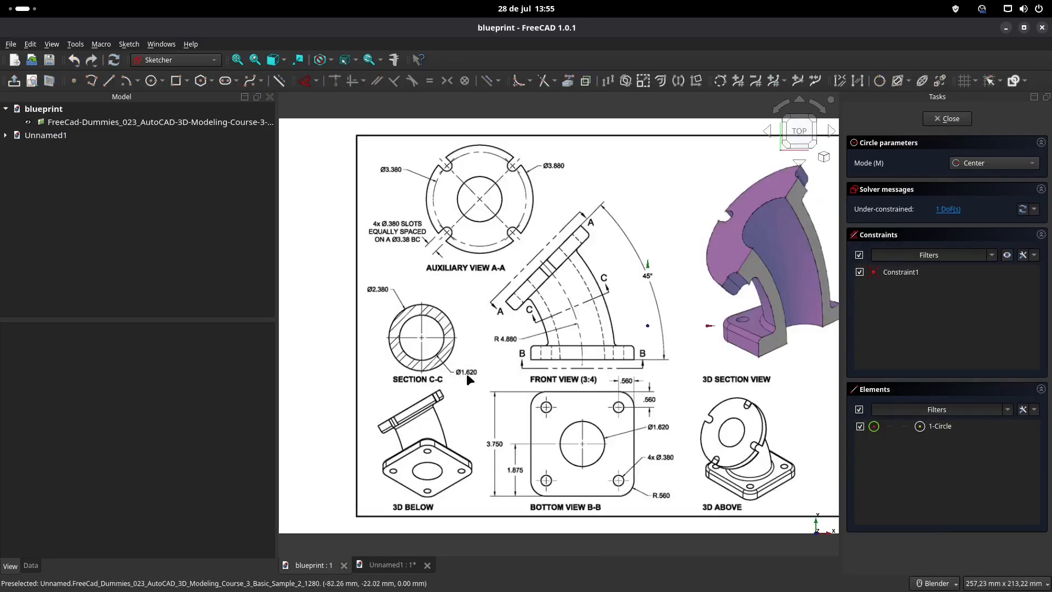
{"action": "left_click", "coordinate": [390, 565]}
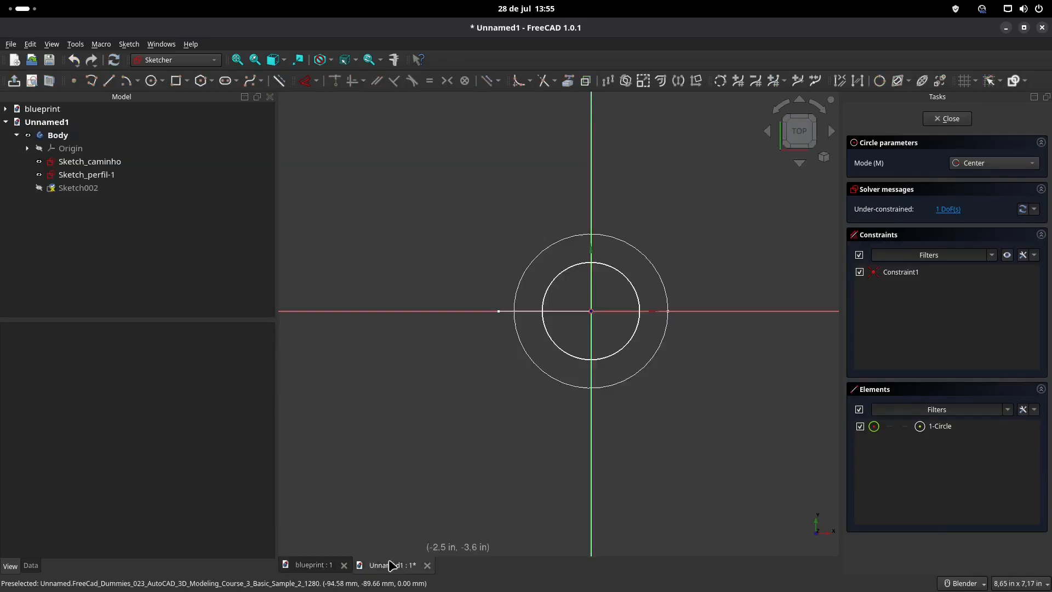
{"action": "left_click", "coordinate": [305, 80]}
{"action": "left_click", "coordinate": [634, 291]}
{"action": "left_click", "coordinate": [676, 259]}
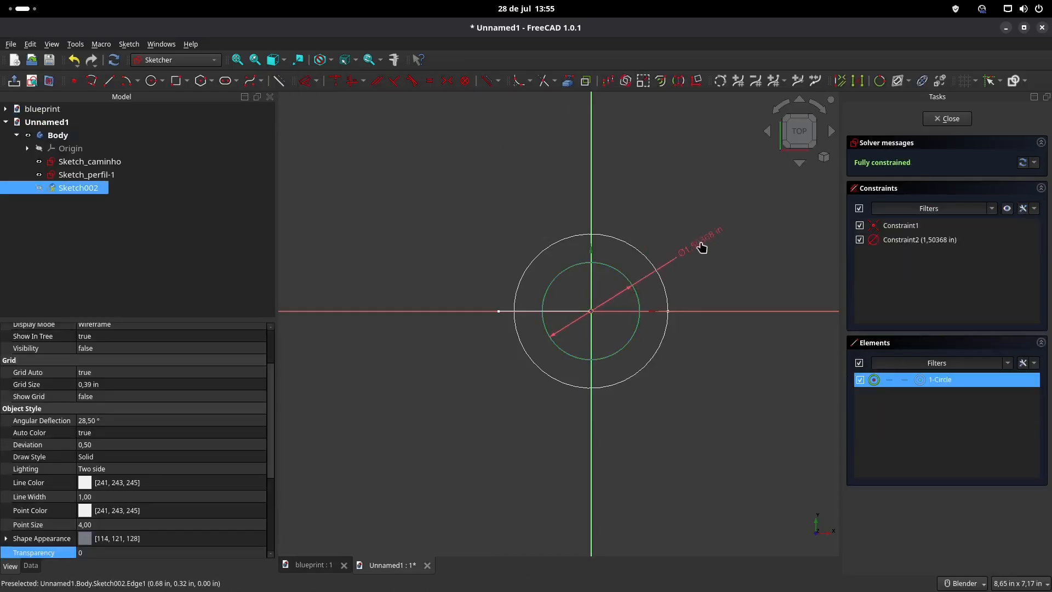
{"action": "left_click", "coordinate": [702, 245]}
{"action": "type", "text": "1,6"}
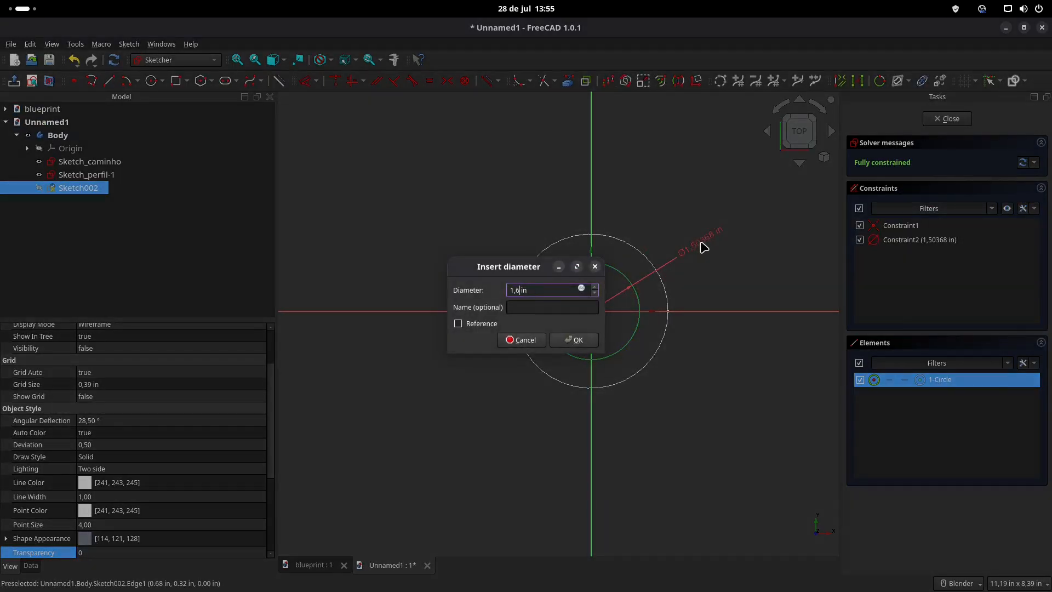
{"action": "type", "text": "2"}
{"action": "key", "text": "Return"}
- Close the inner circle sketch and rename it Sketch_perfil-2
{"action": "left_click", "coordinate": [951, 118]}
{"action": "middle_click_drag", "start_coordinate": [531, 347], "coordinate": [543, 305]}
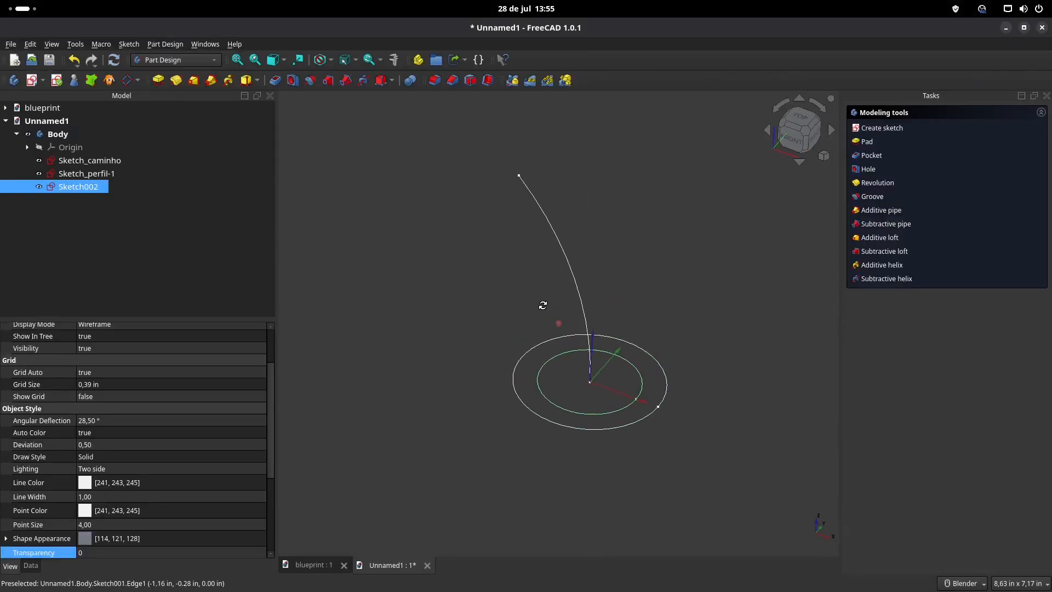
{"action": "left_click", "coordinate": [474, 284]}
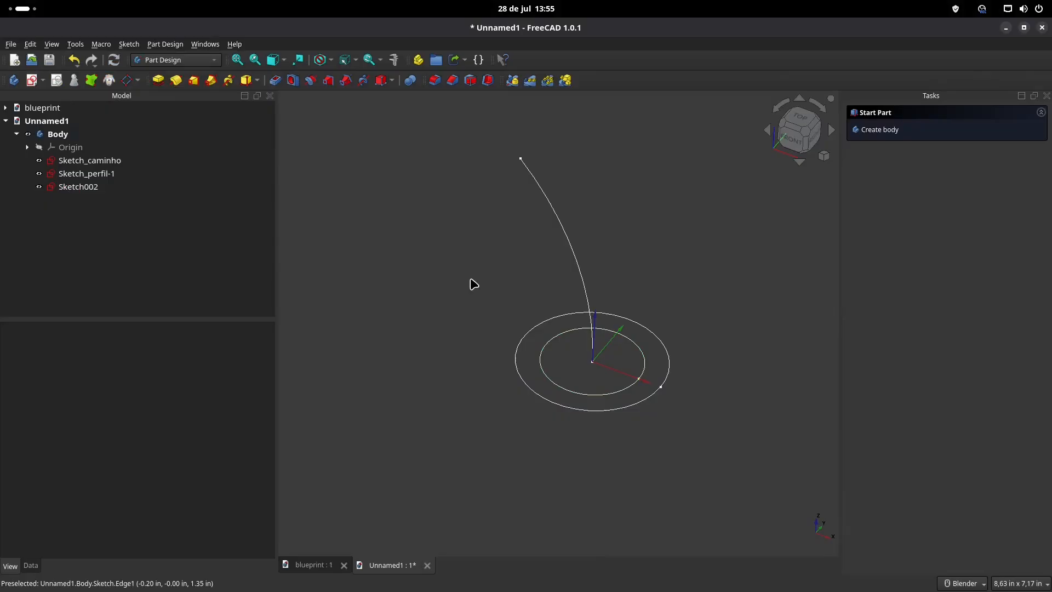
{"action": "left_click", "coordinate": [100, 173]}
{"action": "left_click", "coordinate": [100, 173]}
{"action": "key", "text": "ctrl+c"}
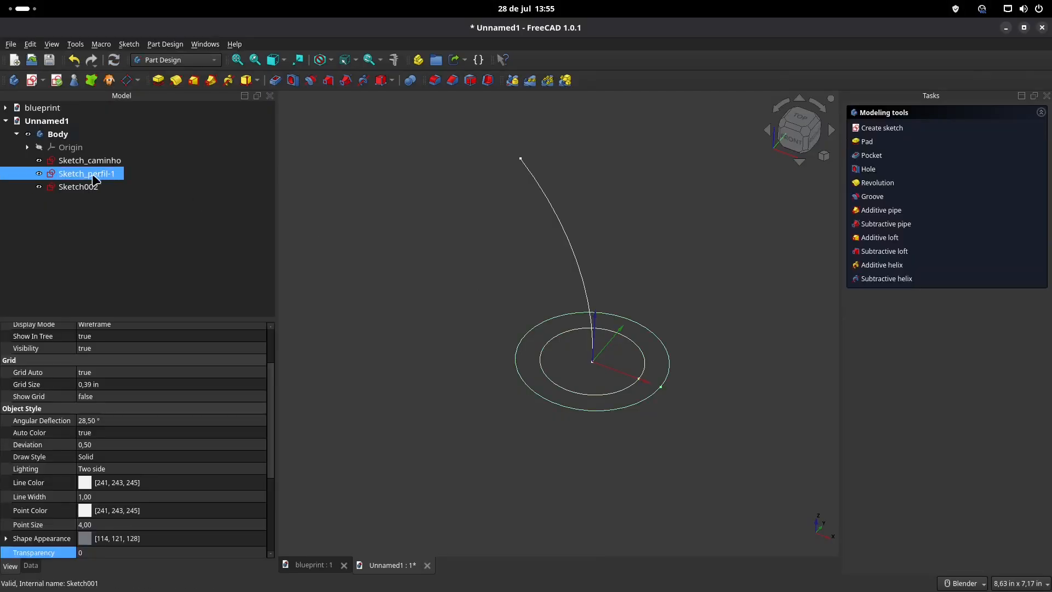
{"action": "left_click", "coordinate": [88, 187]}
{"action": "left_click", "coordinate": [88, 186]}
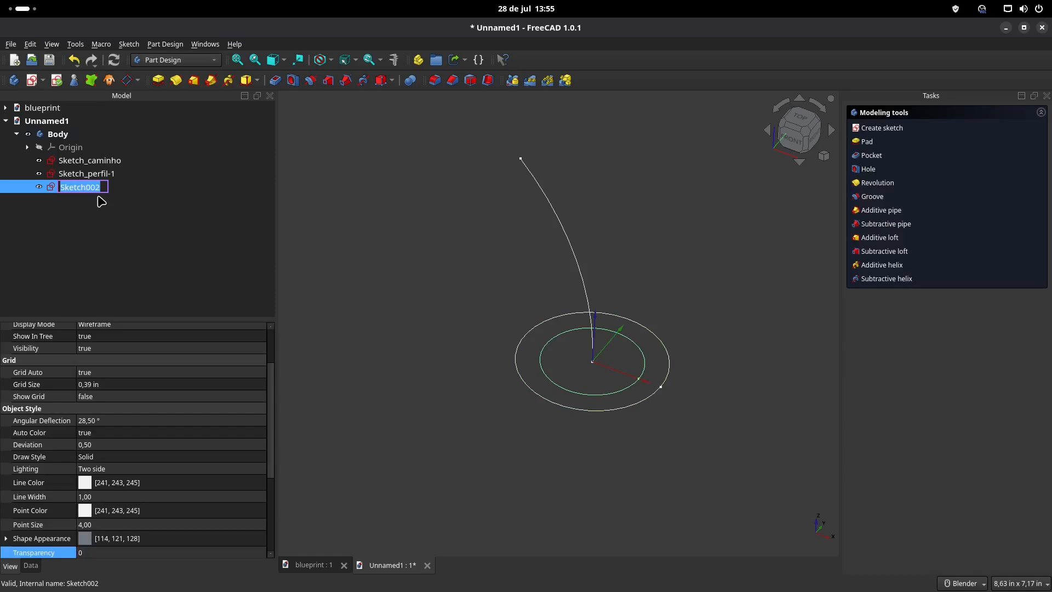
{"action": "key", "text": "ctrl+v"}
{"action": "key", "text": "BackSpace"}
{"action": "type", "text": "2"}
{"action": "key", "text": "Return"}
{"action": "left_click", "coordinate": [359, 202]}
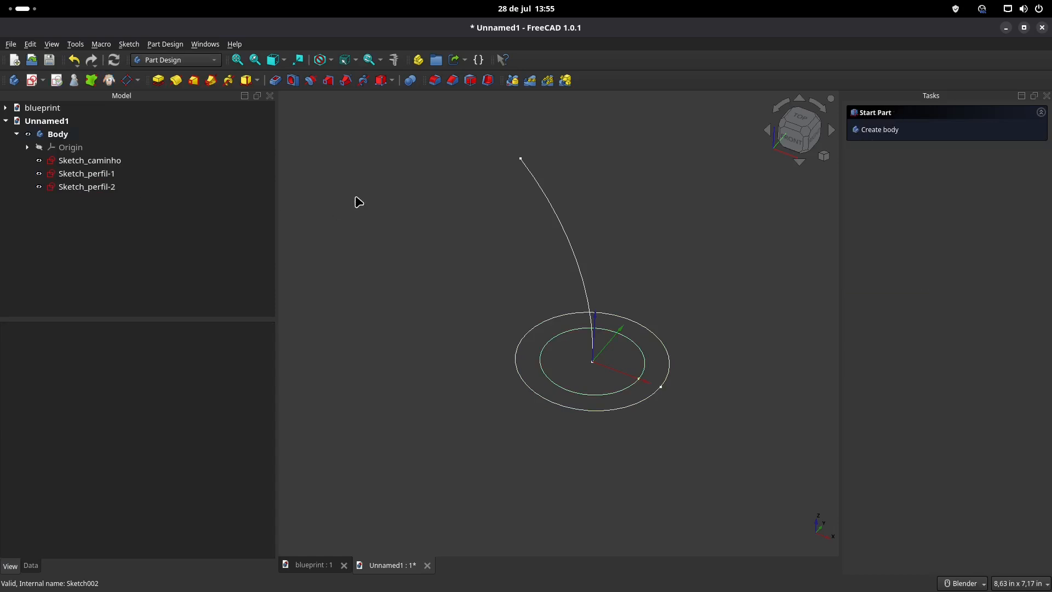
- Hide the inner profile sketch Sketch_perfil-2
{"action": "left_click", "coordinate": [96, 188]}
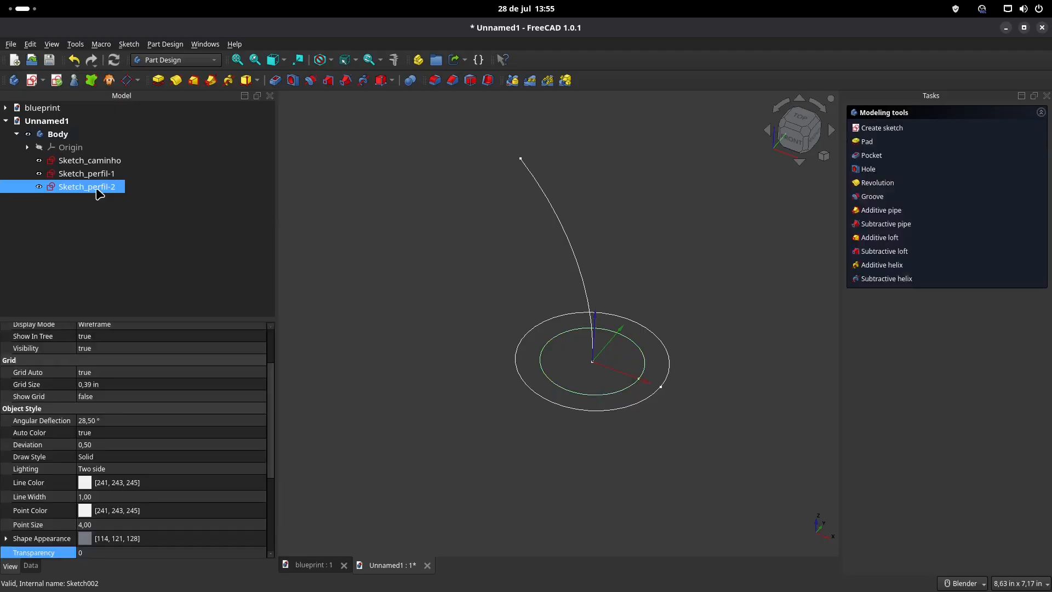
{"action": "key", "text": "space"}
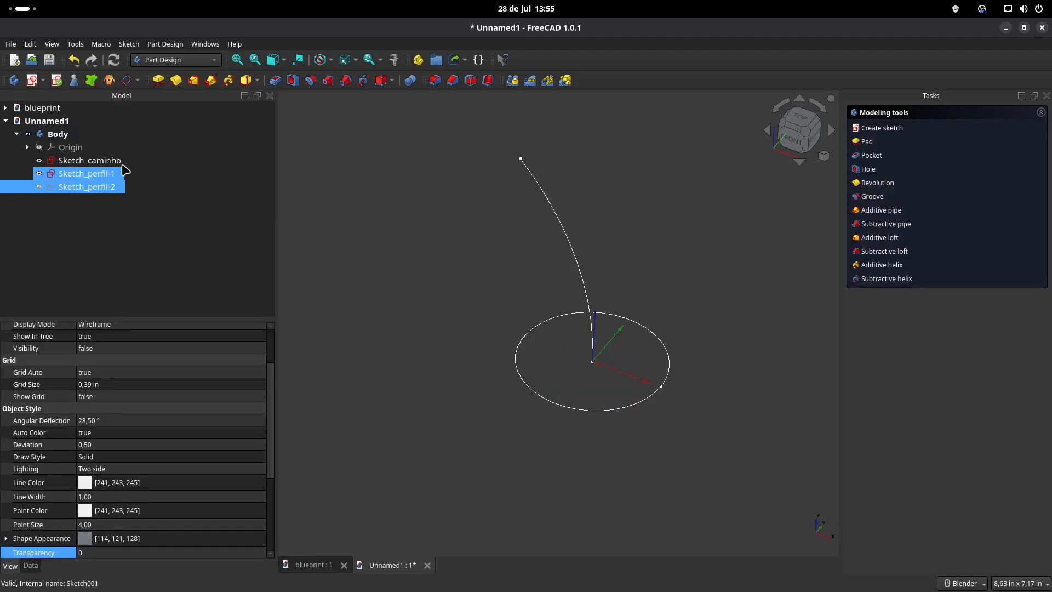
{"action": "left_click", "coordinate": [387, 232]}
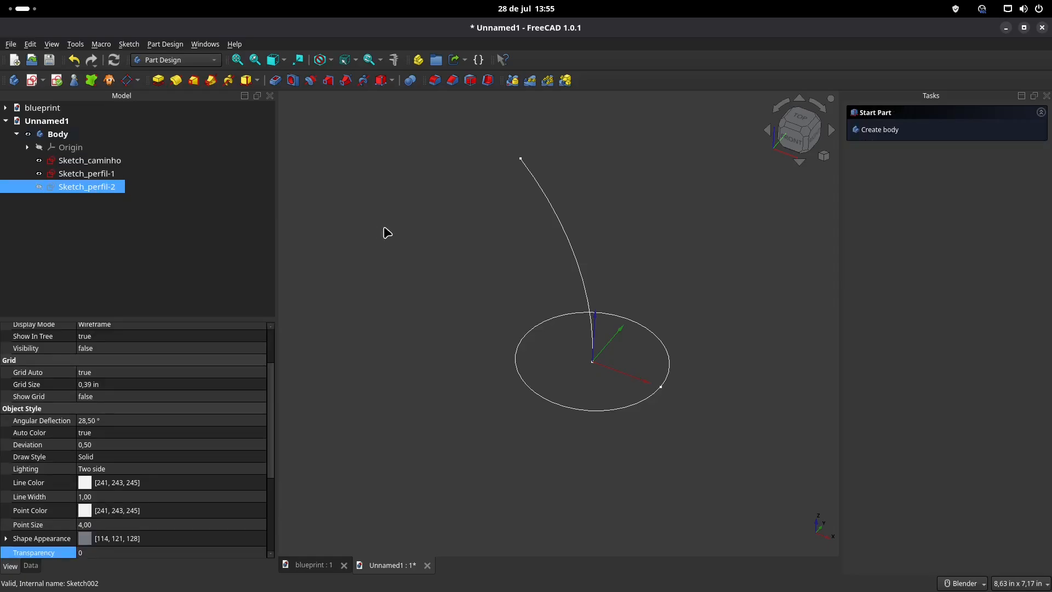
- Create an additive pipe from the profile Sketch_perfil-1 swept along the path Sketch_caminho with the default settings
{"action": "left_click", "coordinate": [102, 178]}
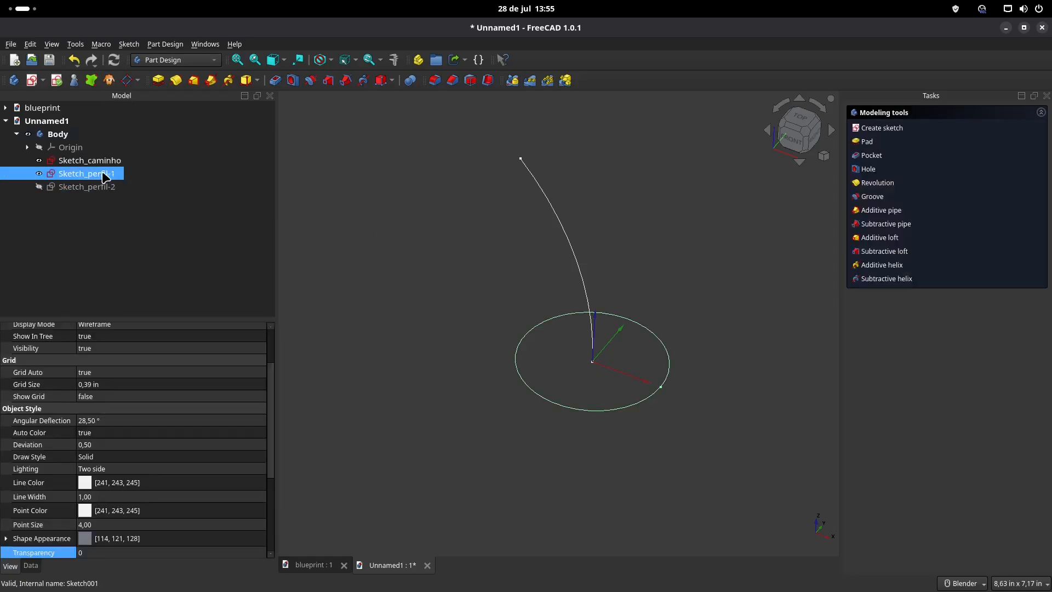
{"action": "left_click", "coordinate": [211, 81]}
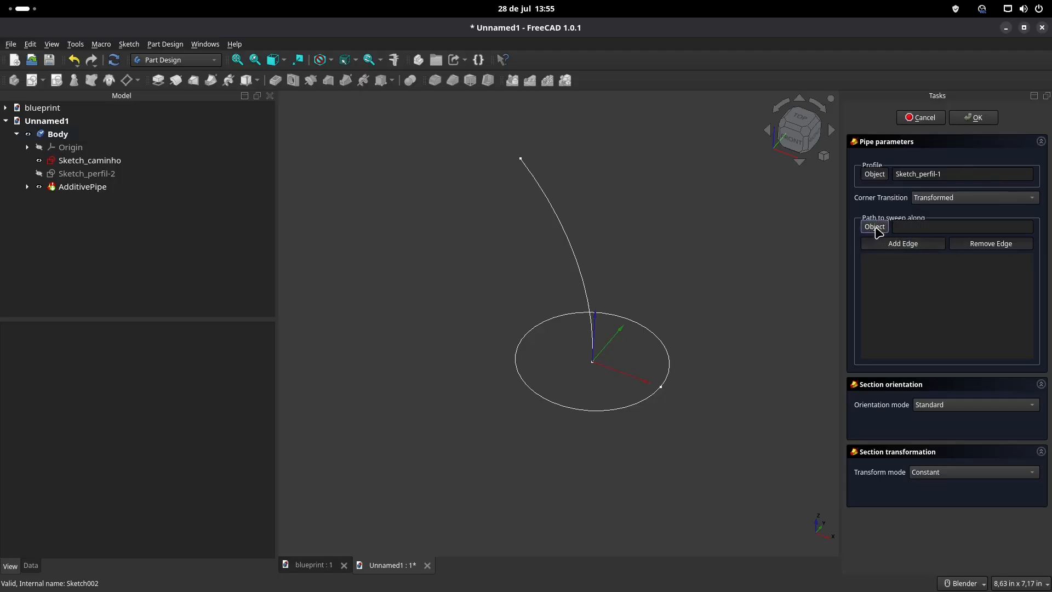
{"action": "left_click", "coordinate": [100, 163]}
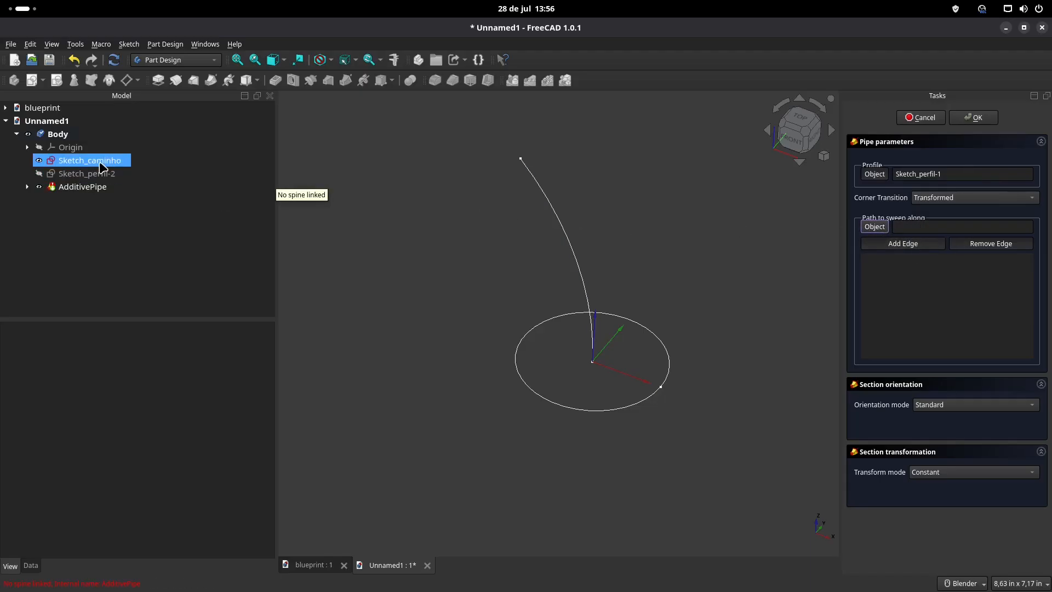
{"action": "left_click", "coordinate": [564, 229]}
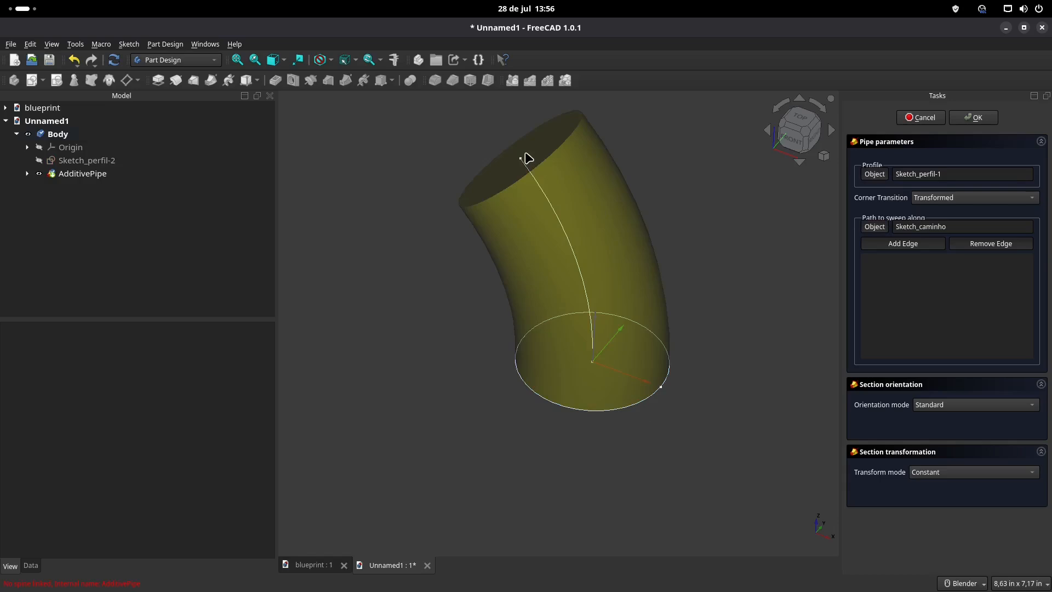
{"action": "mouse_move", "coordinate": [623, 331]}
{"action": "middle_mouse_down"}
{"action": "mouse_move", "coordinate": [644, 263]}
{"action": "mouse_move", "coordinate": [653, 266]}
{"action": "mouse_move", "coordinate": [629, 342]}
{"action": "middle_mouse_up"}
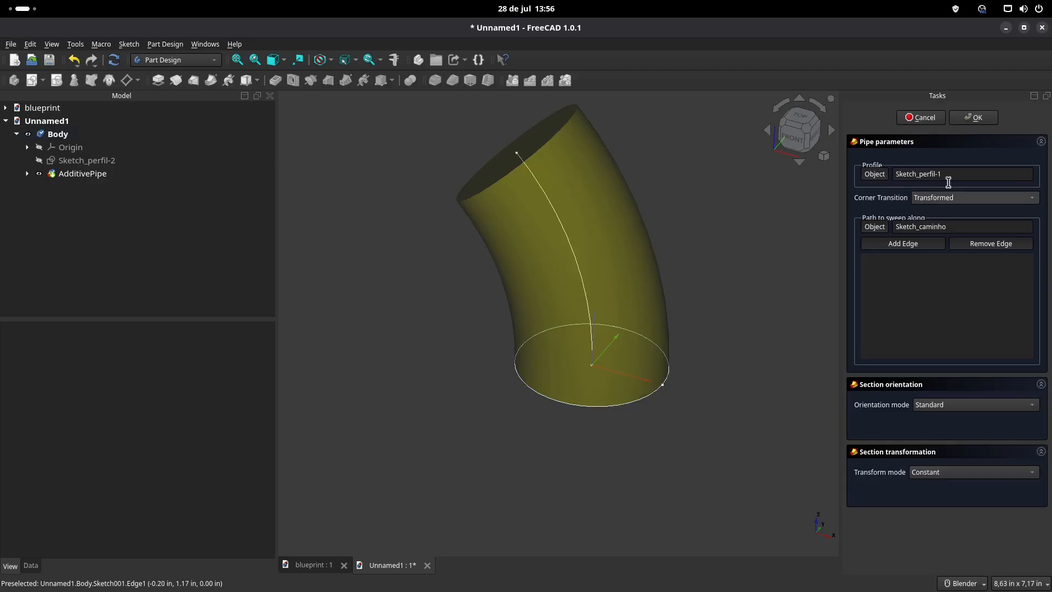
{"action": "left_click", "coordinate": [981, 119]}
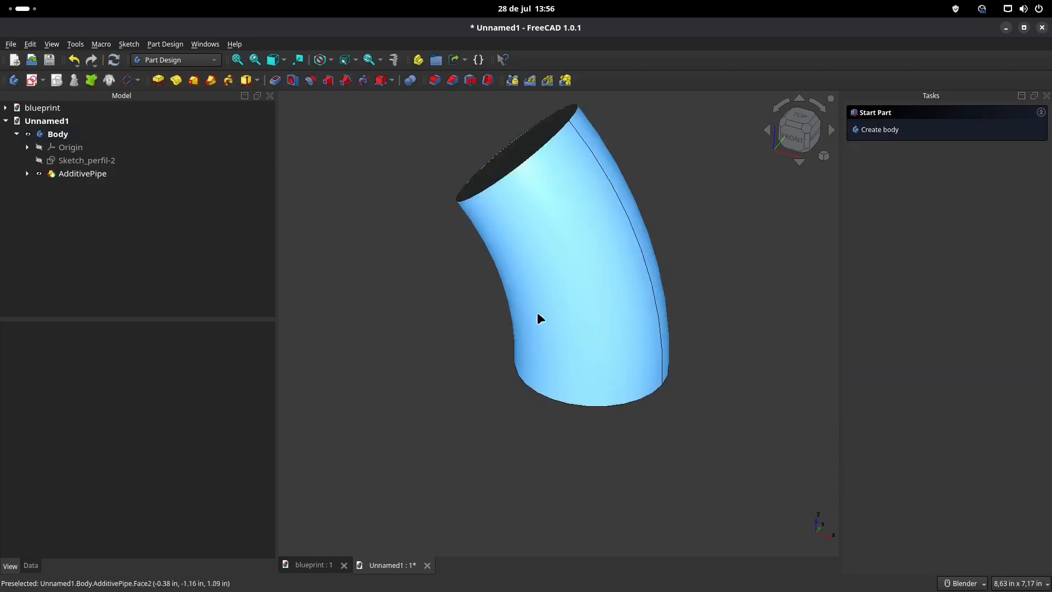
- Check the flange at the elbow's upper end on the blueprint and hide the pipe's body in the model
{"action": "middle_click_drag", "start_coordinate": [548, 288], "coordinate": [540, 305], "text": "shift"}
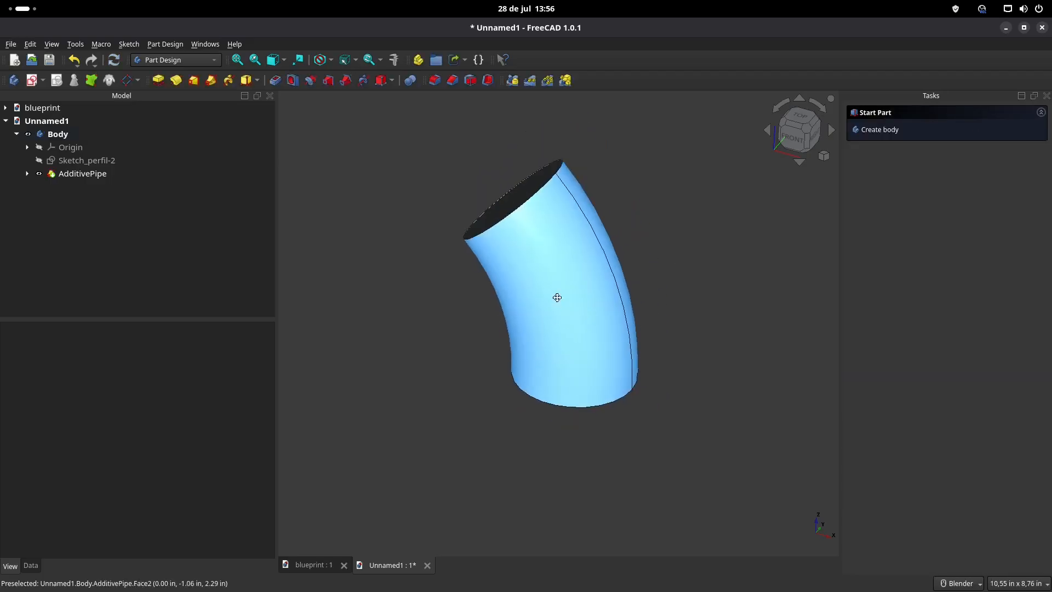
{"action": "scroll", "coordinate": [548, 299], "scroll_direction": "down", "scroll_amount": 2}
{"action": "left_click", "coordinate": [315, 566]}
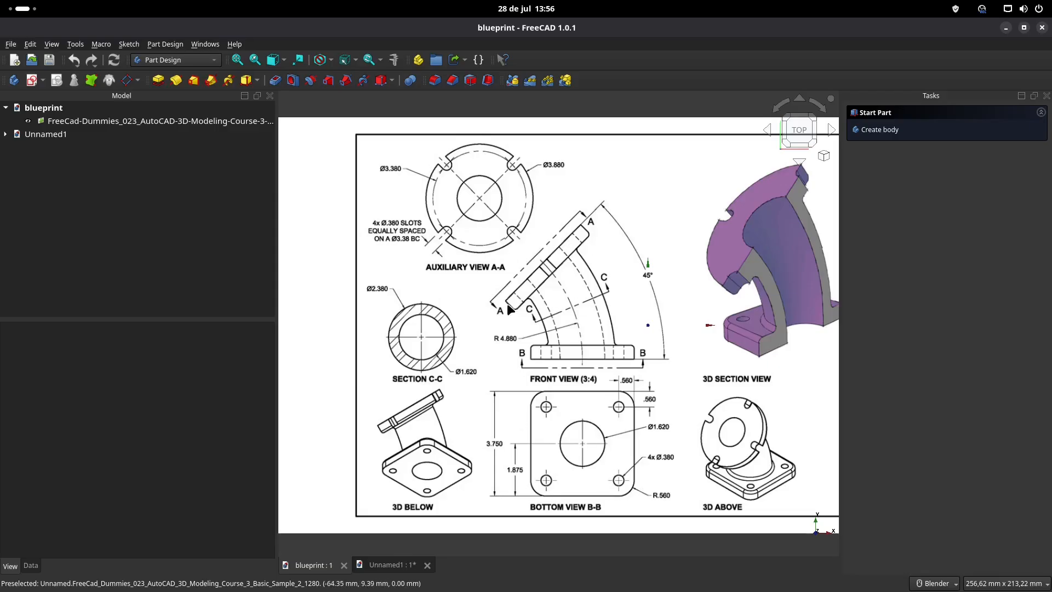
{"action": "left_click", "coordinate": [394, 564]}
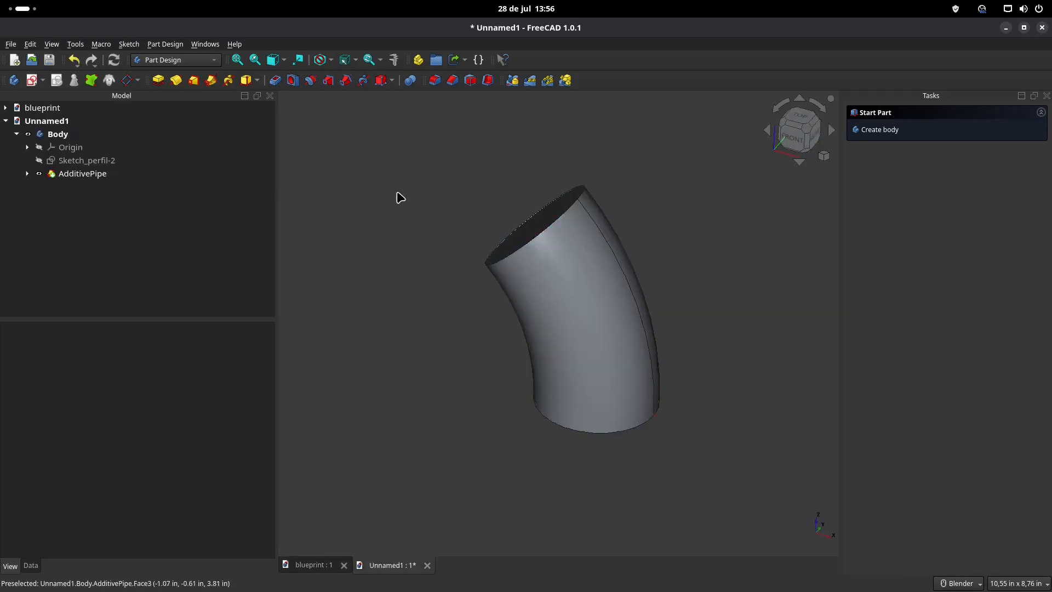
{"action": "scroll", "coordinate": [417, 193], "scroll_direction": "down", "scroll_amount": 2}
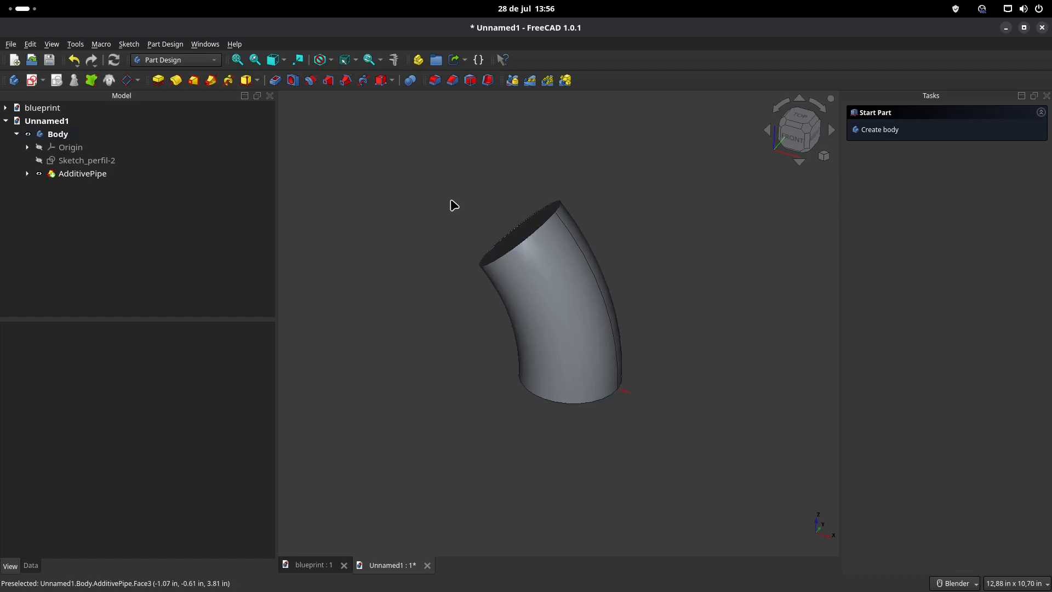
{"action": "left_click", "coordinate": [112, 147]}
{"action": "left_click", "coordinate": [56, 136]}
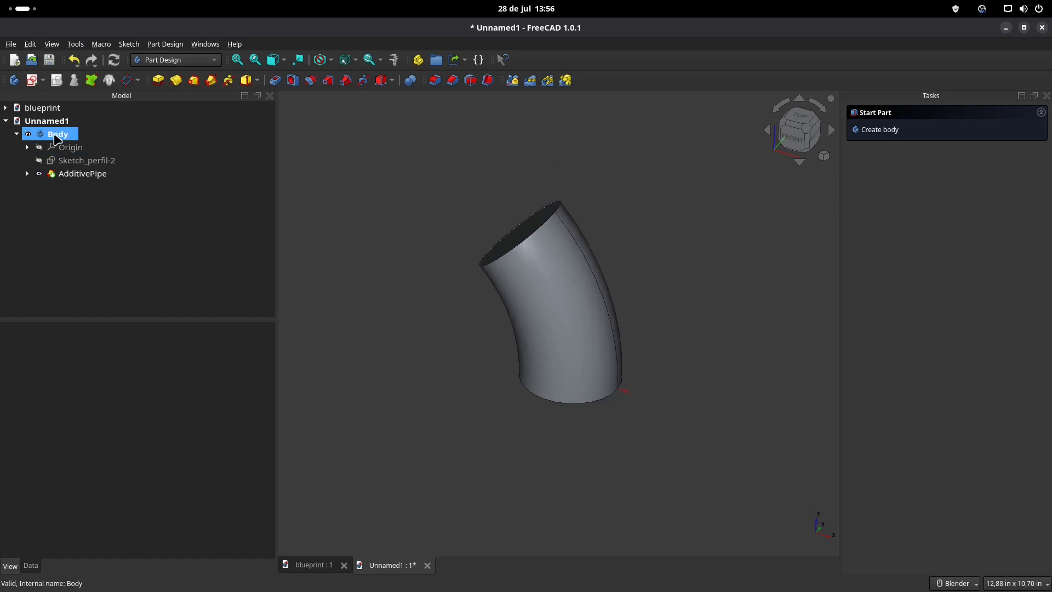
{"action": "left_click", "coordinate": [57, 135]}
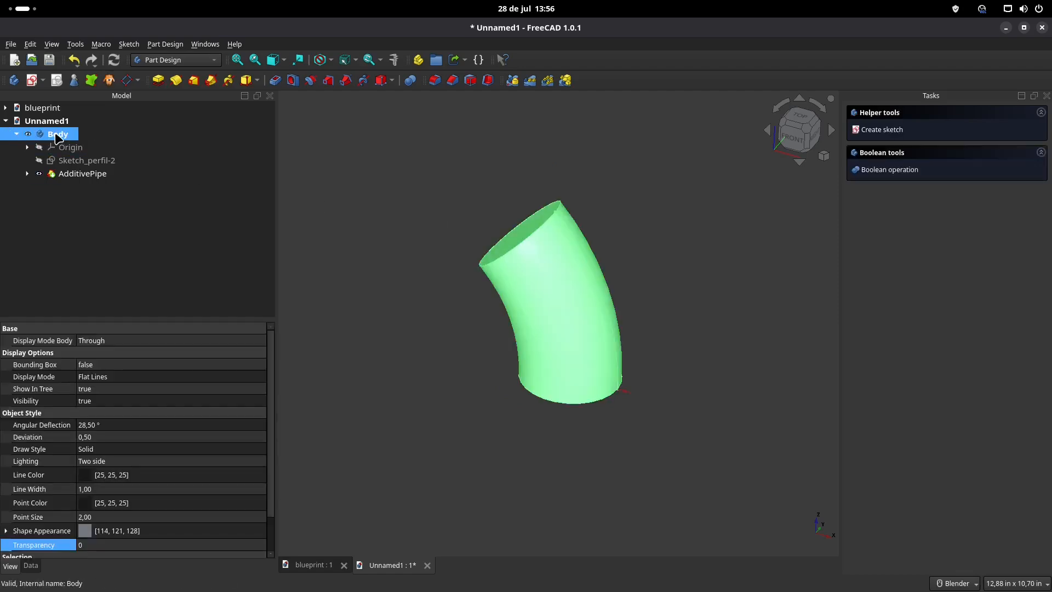
{"action": "key", "text": "space"}
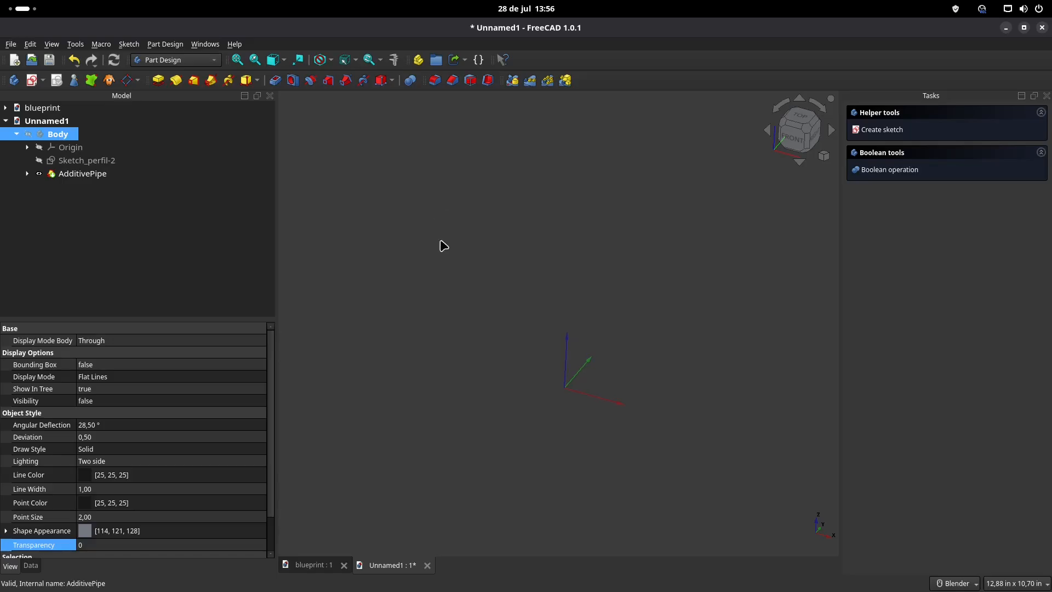
- Import the FreeCad-Dummies_023 blueprint JPG from the _sources folder into the elbow document
{"action": "left_click", "coordinate": [11, 46]}
{"action": "left_click", "coordinate": [42, 203]}
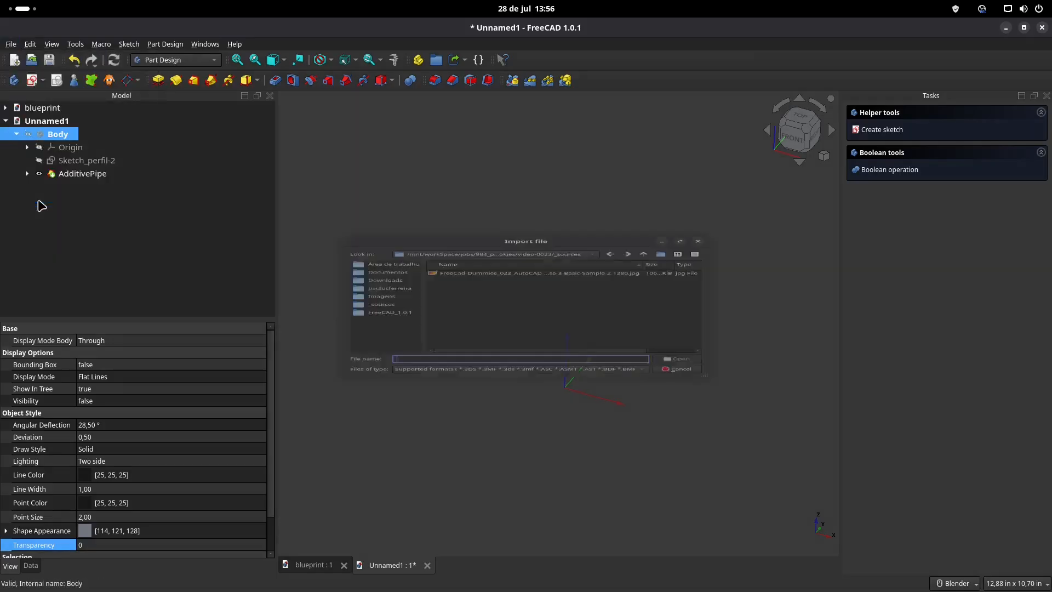
{"action": "left_click", "coordinate": [489, 248]}
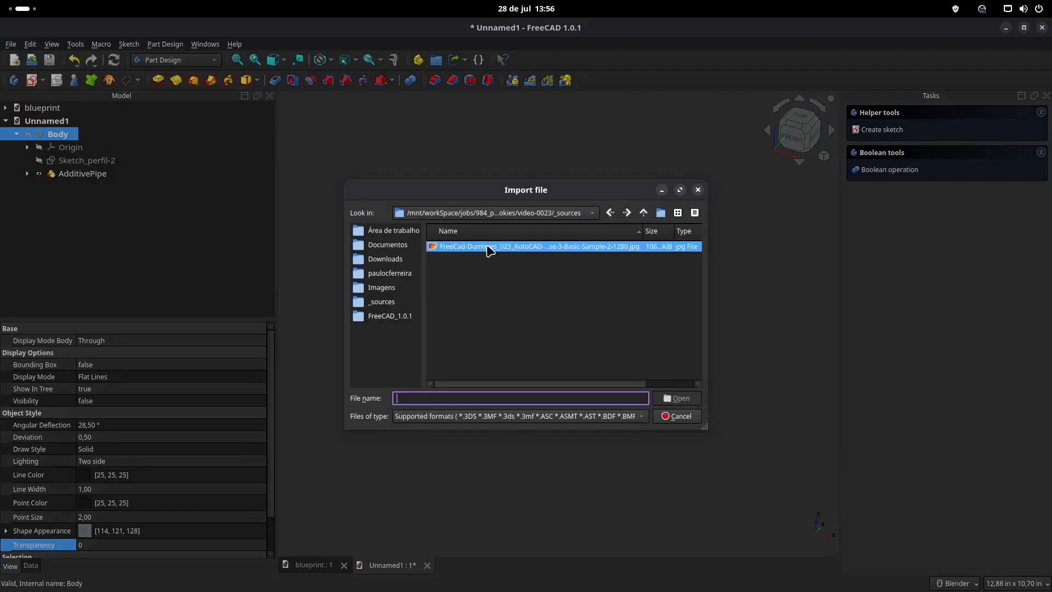
{"action": "double_click", "coordinate": [489, 247]}
{"action": "middle_click_drag", "start_coordinate": [454, 310], "coordinate": [431, 301]}
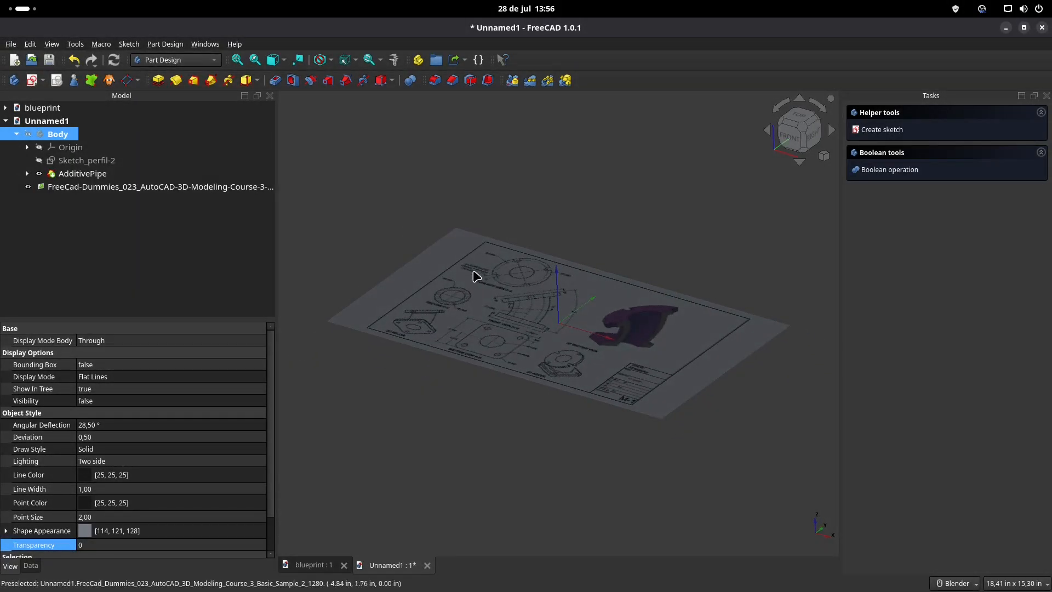
- Rotate the imported blueprint image 90° about its X axis with Transform so it stands upright in the XZ plane
{"action": "left_click", "coordinate": [209, 187]}
{"action": "right_click", "coordinate": [208, 189]}
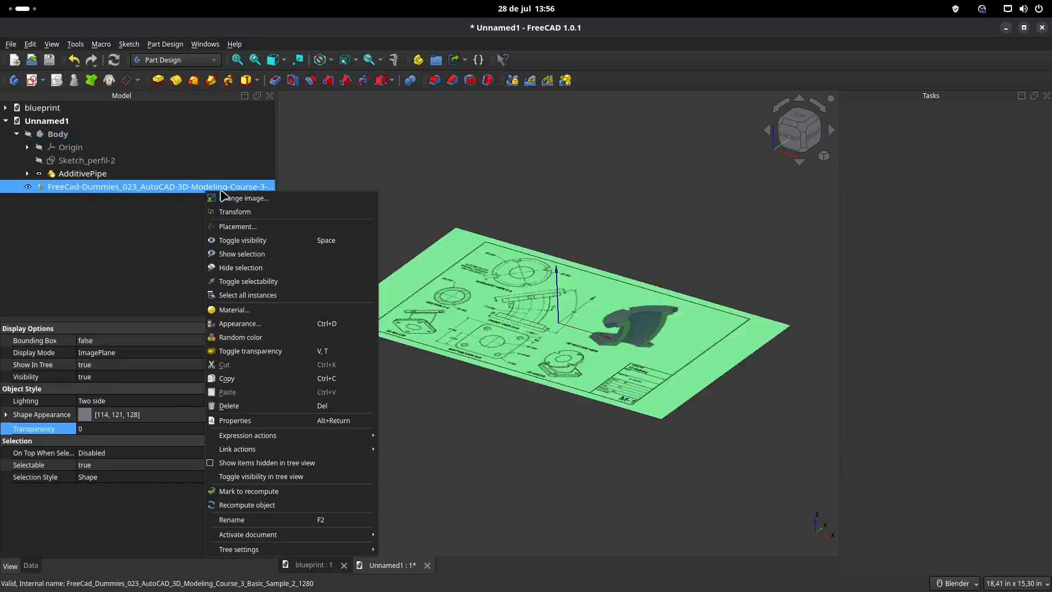
{"action": "left_click", "coordinate": [236, 212]}
{"action": "left_click_drag", "start_coordinate": [580, 272], "coordinate": [532, 282]}
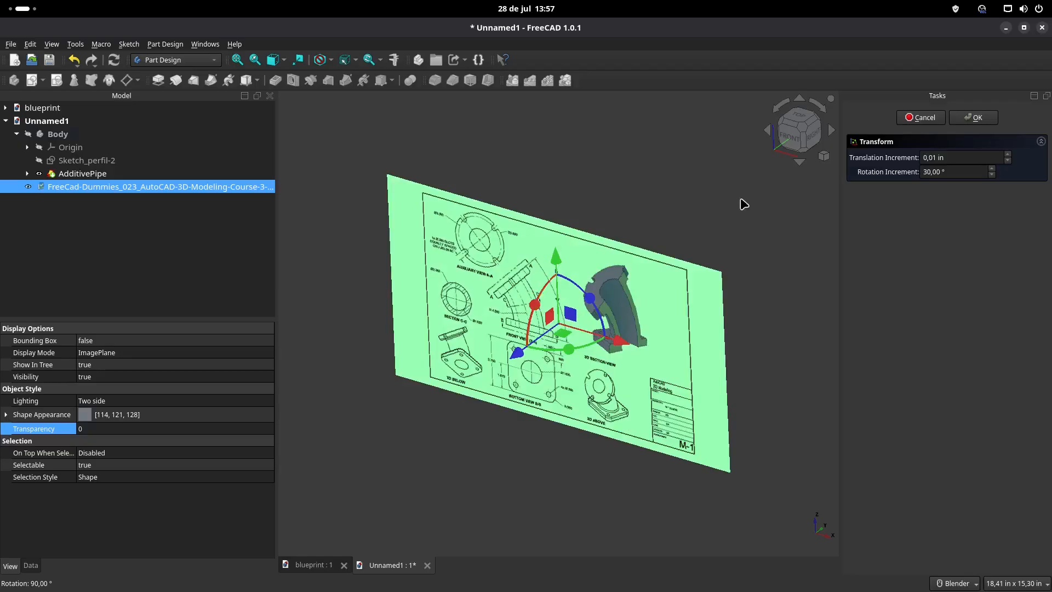
{"action": "left_click", "coordinate": [976, 117]}
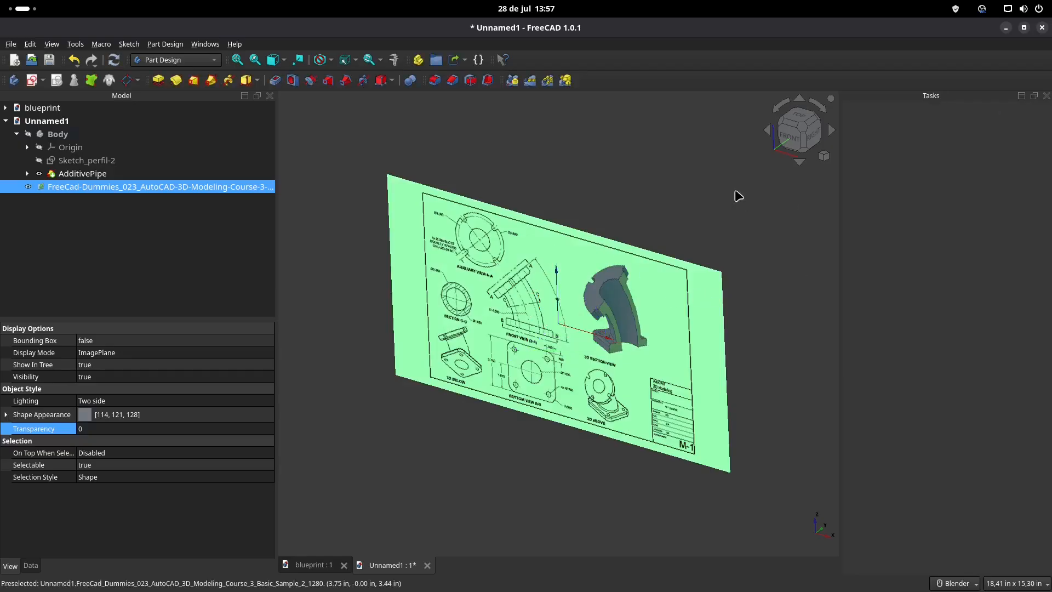
- Open the image plane settings of the upright blueprint image in the front view
{"action": "left_click", "coordinate": [790, 137]}
{"action": "scroll", "coordinate": [565, 361], "scroll_direction": "up", "scroll_amount": 2}
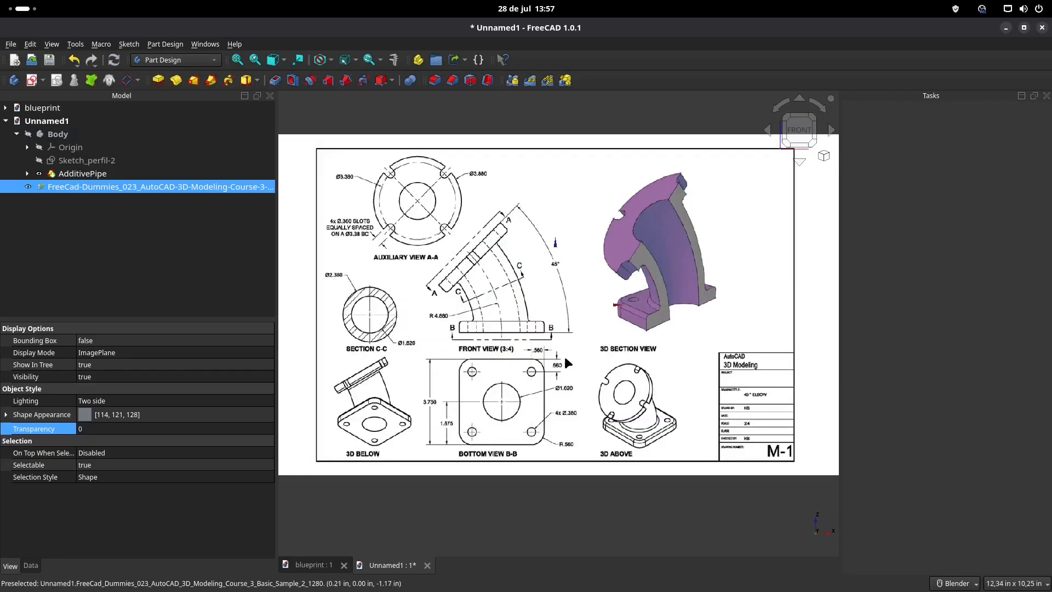
{"action": "double_click", "coordinate": [164, 189]}
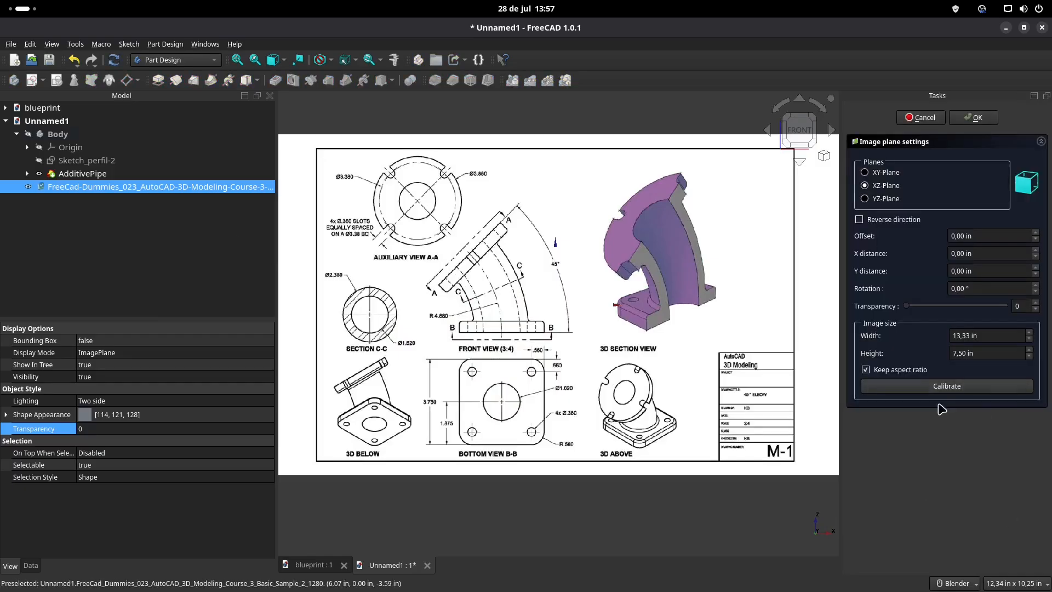
{"action": "scroll", "coordinate": [495, 323], "scroll_direction": "up", "scroll_amount": 3}
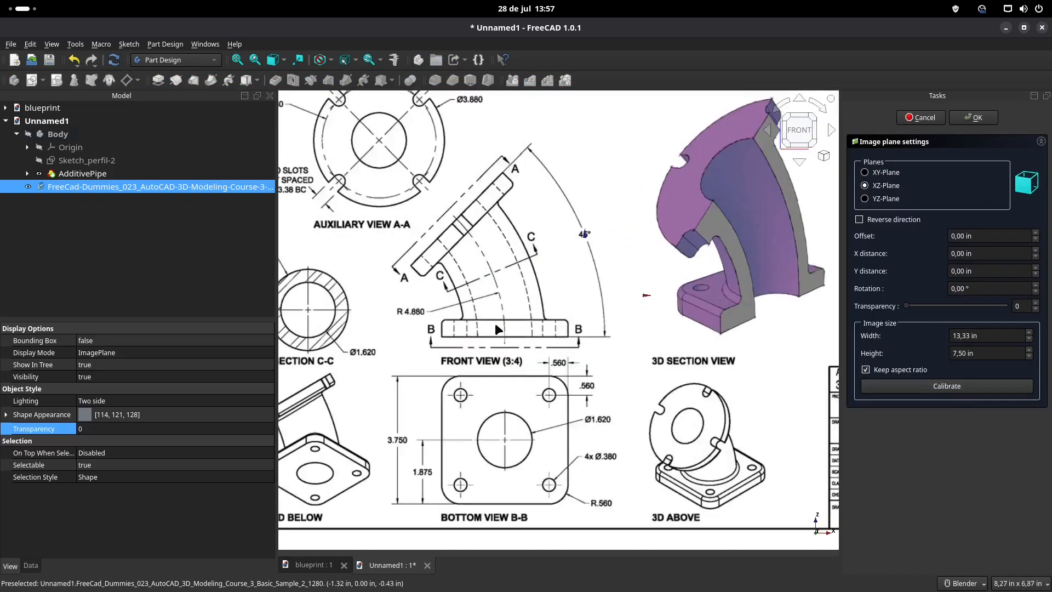
{"action": "scroll", "coordinate": [592, 328], "scroll_direction": "down", "scroll_amount": 3}
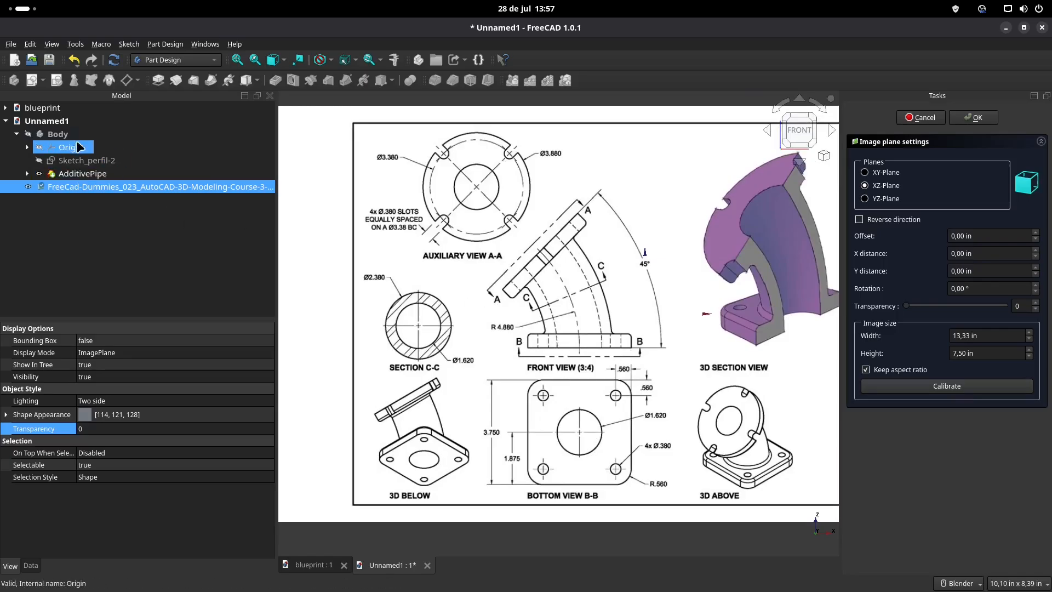
- Show the pipe's body again and set its transparency to 25
{"action": "left_click", "coordinate": [58, 134]}
{"action": "key", "text": "space"}
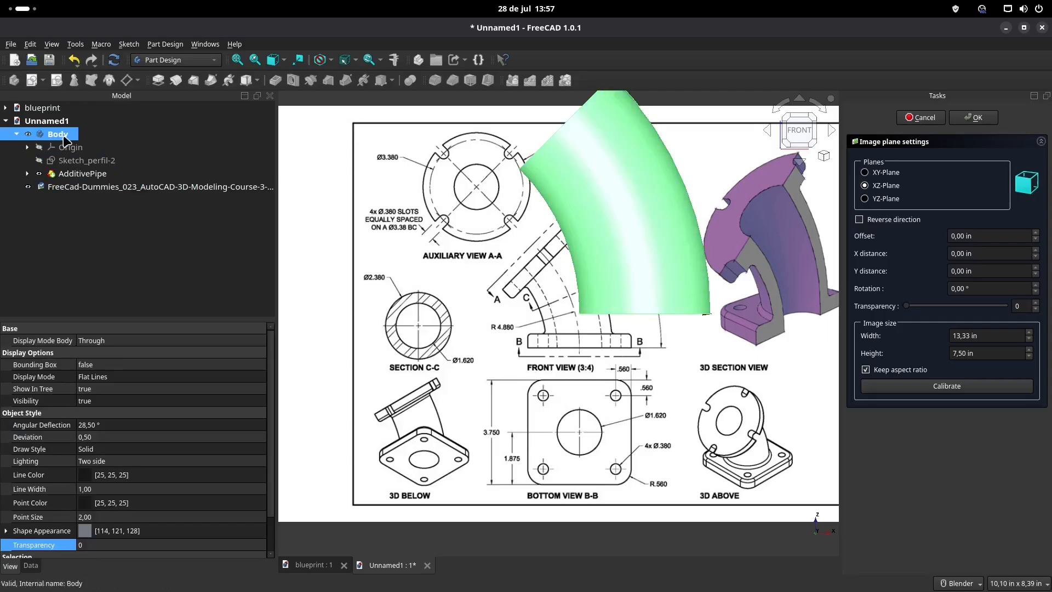
{"action": "left_click", "coordinate": [96, 545]}
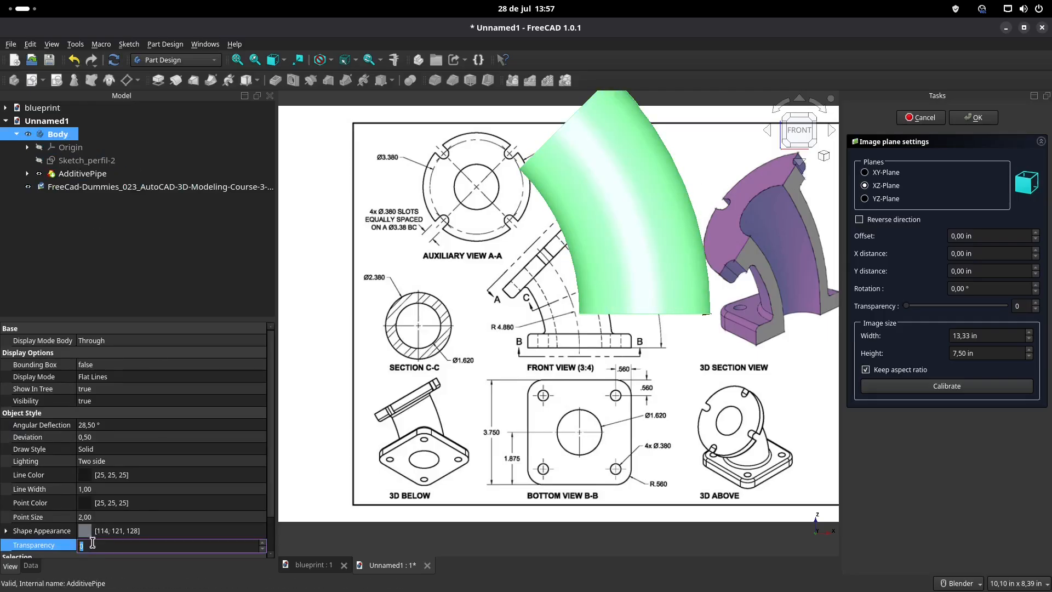
{"action": "type", "text": "25"}
{"action": "key", "text": "Return"}
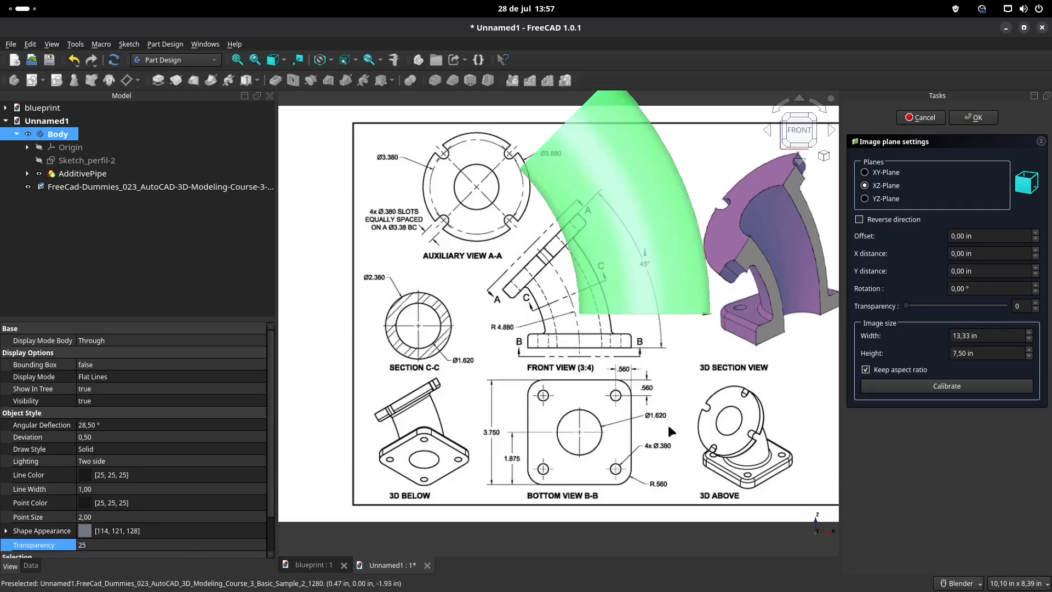
- Start calibrating the blueprint image by marking a line between both ends of the 3.750 dimension beside bottom view B-B
{"action": "scroll", "coordinate": [625, 445], "scroll_direction": "up", "scroll_amount": 2}
{"action": "middle_click_drag", "start_coordinate": [619, 444], "coordinate": [679, 410], "text": "shift"}
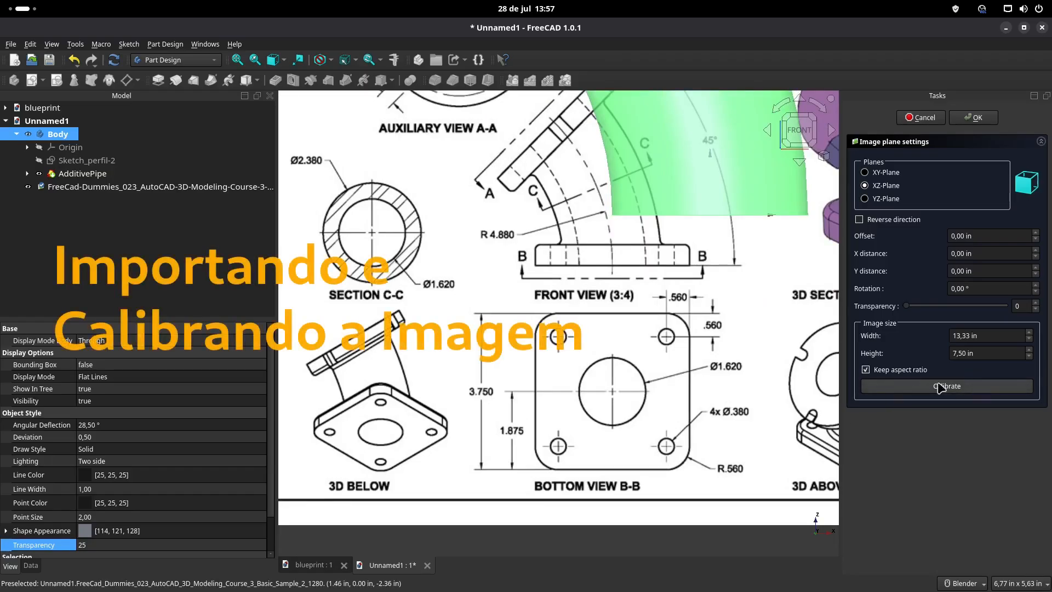
{"action": "left_click", "coordinate": [956, 387]}
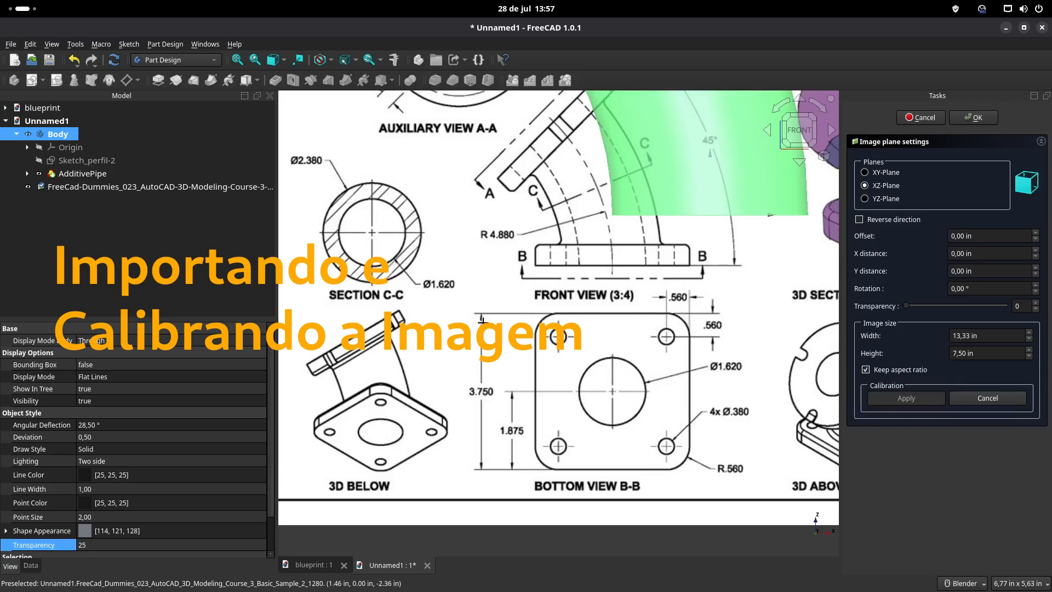
{"action": "scroll", "coordinate": [481, 320], "scroll_direction": "up", "scroll_amount": 8}
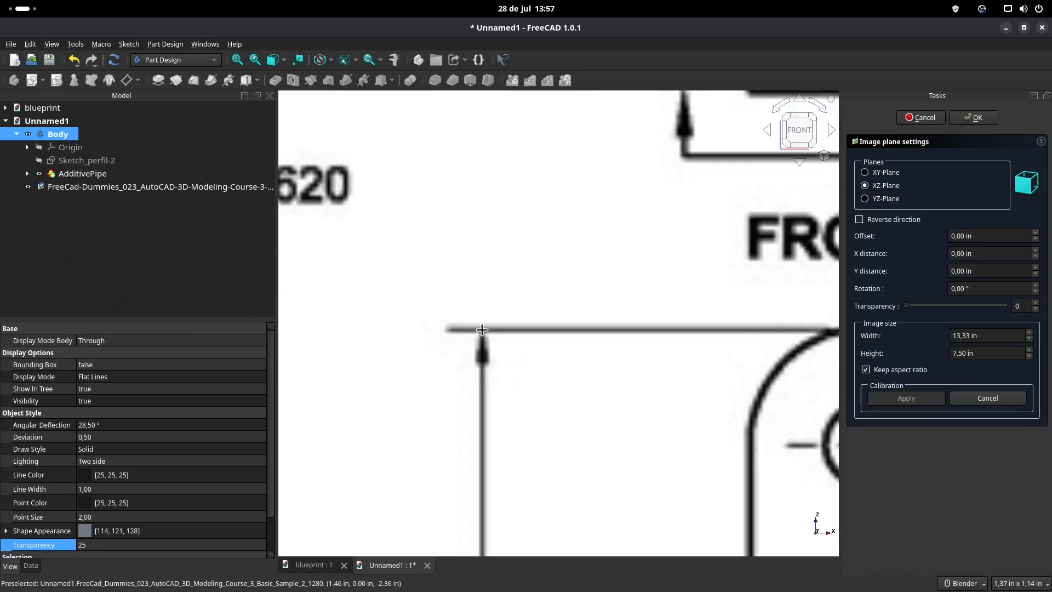
{"action": "left_click", "coordinate": [482, 329]}
{"action": "scroll", "coordinate": [503, 408], "scroll_direction": "up", "scroll_amount": 2}
{"action": "scroll", "coordinate": [505, 413], "scroll_direction": "down", "scroll_amount": 5}
{"action": "middle_click_drag", "start_coordinate": [518, 441], "coordinate": [551, 155], "text": "shift"}
{"action": "scroll", "coordinate": [534, 456], "scroll_direction": "up", "scroll_amount": 4}
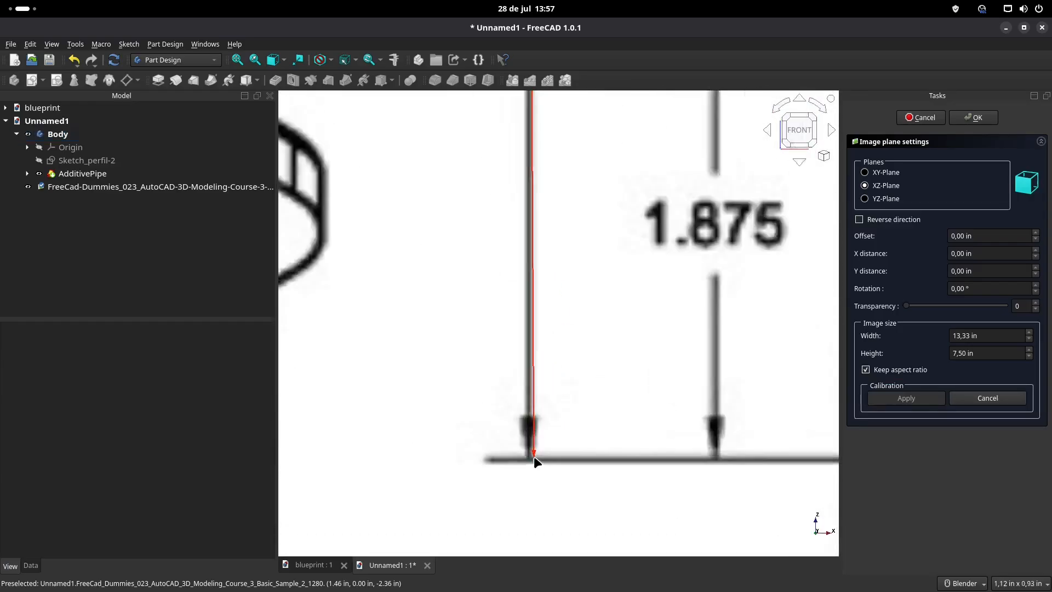
{"action": "scroll", "coordinate": [534, 456], "scroll_direction": "up", "scroll_amount": 1}
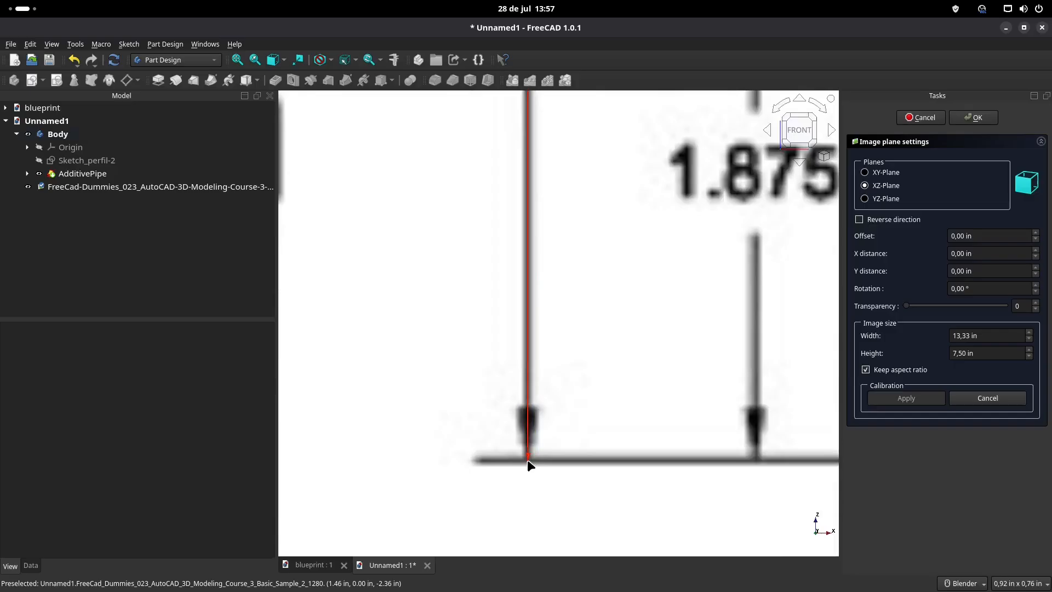
{"action": "left_click", "coordinate": [530, 465]}
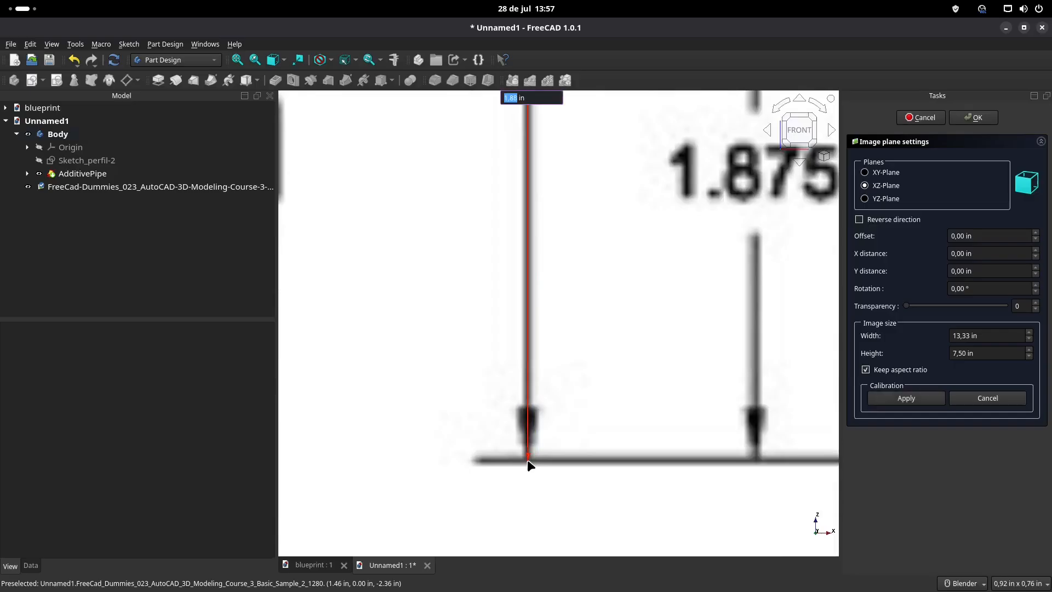
- Set the calibration line's length to 3.75 in and accept the rescaled image plane
{"action": "type", "text": "3"}
{"action": "key", "text": "Return"}
{"action": "scroll", "coordinate": [526, 404], "scroll_direction": "down", "scroll_amount": 5}
{"action": "scroll", "coordinate": [524, 396], "scroll_direction": "down", "scroll_amount": 4}
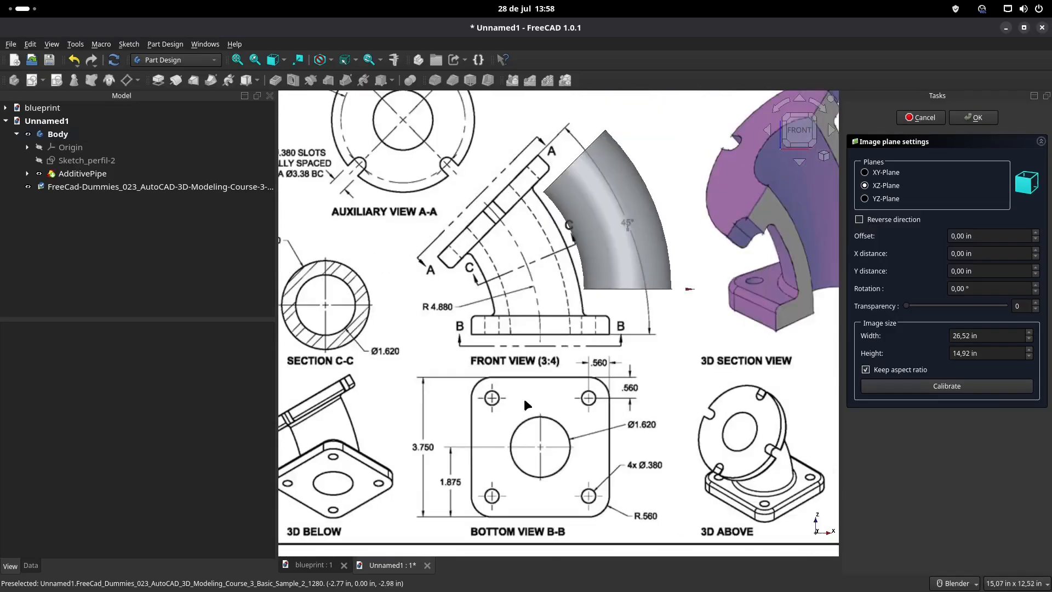
{"action": "scroll", "coordinate": [557, 338], "scroll_direction": "up", "scroll_amount": 2}
{"action": "middle_click_drag", "start_coordinate": [499, 333], "coordinate": [524, 350], "text": "shift"}
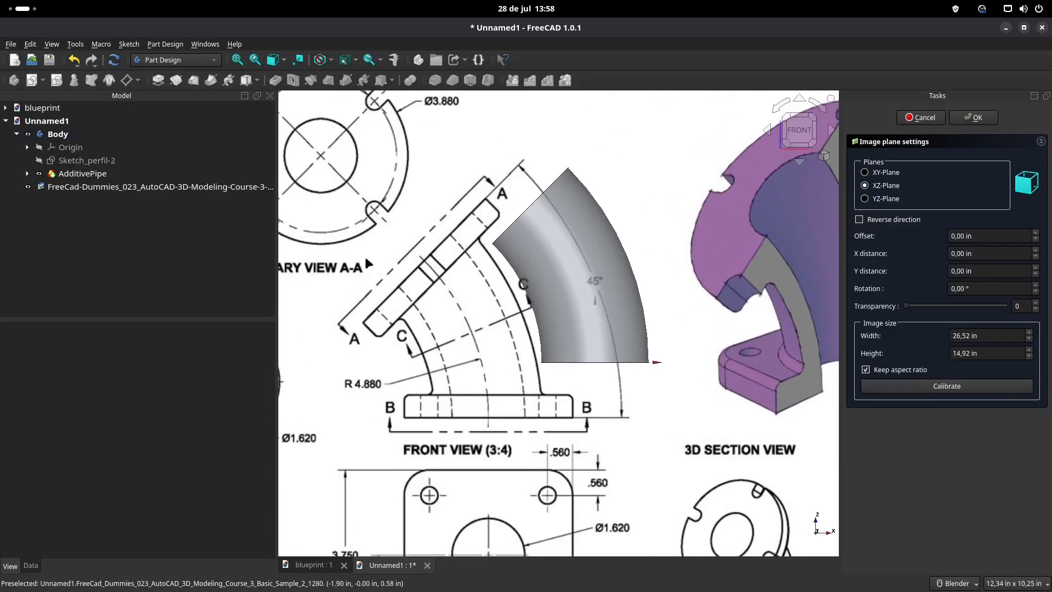
{"action": "left_click", "coordinate": [984, 119]}
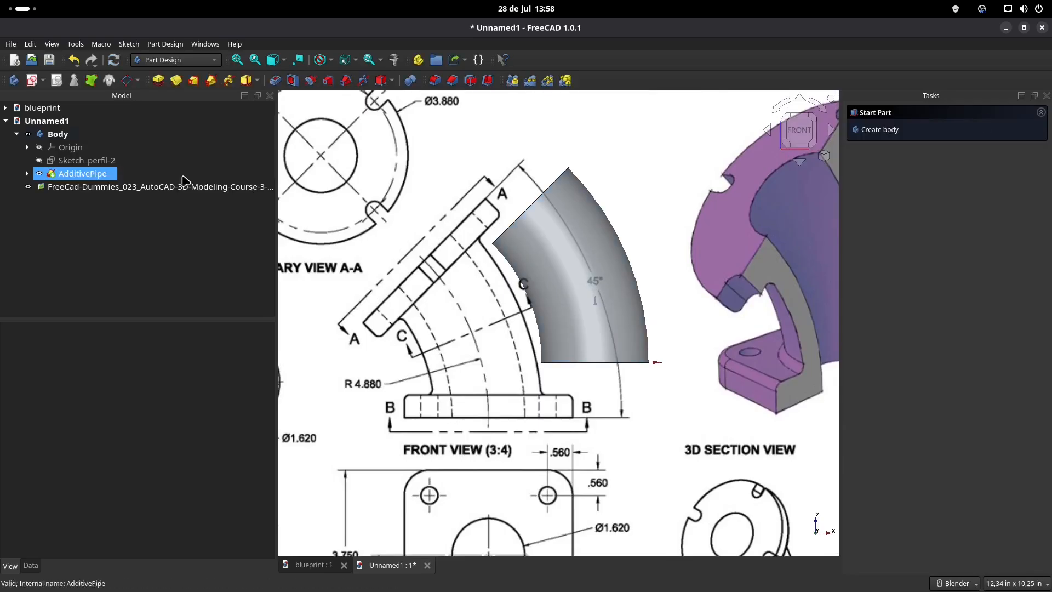
- Set the blueprint image's transparency to 50
{"action": "left_click", "coordinate": [137, 187]}
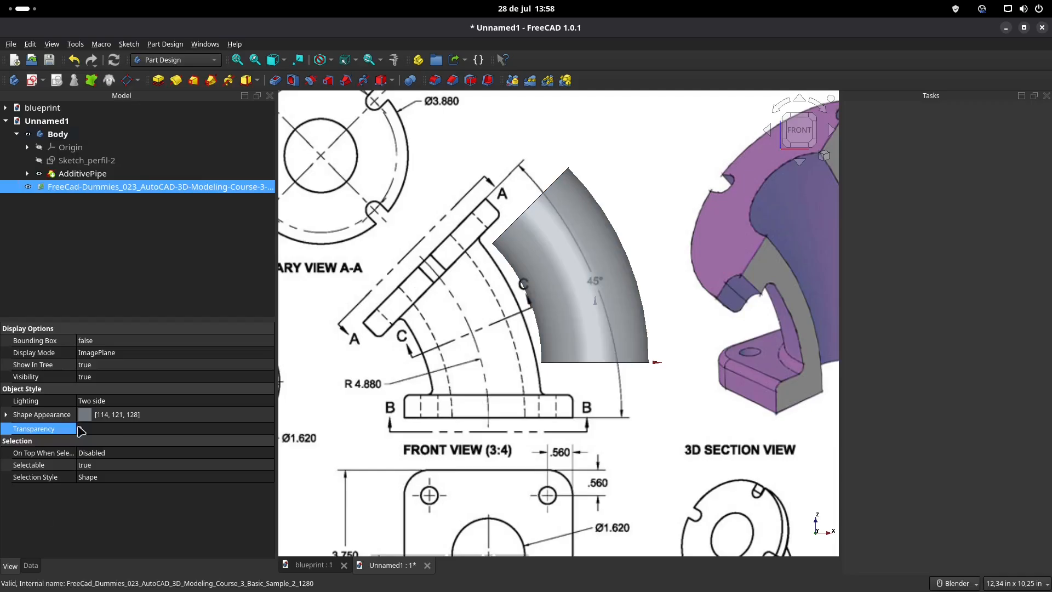
{"action": "left_click", "coordinate": [100, 427]}
{"action": "type", "text": "50"}
{"action": "key", "text": "Return"}
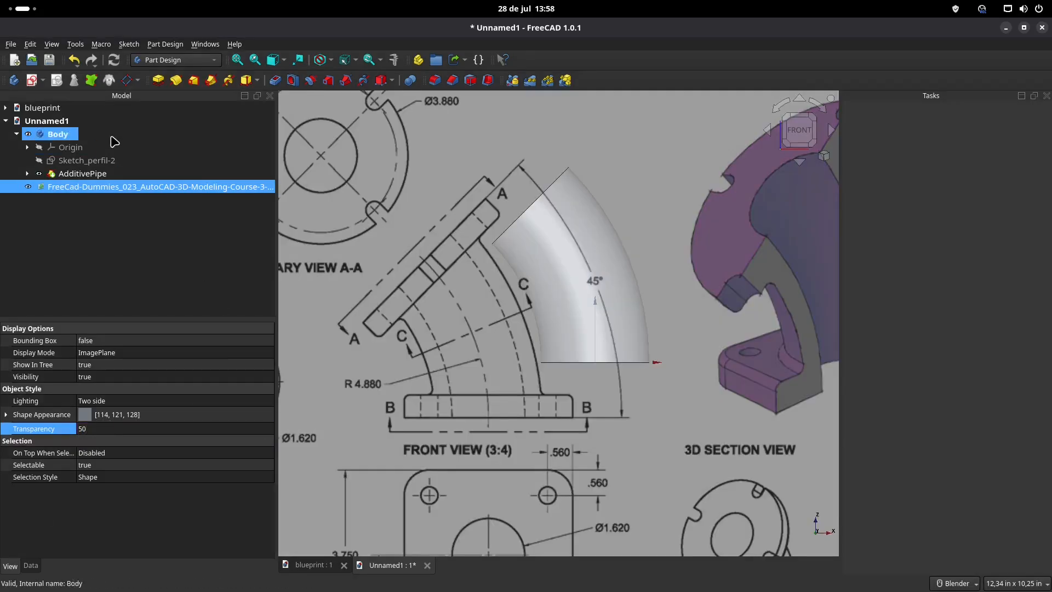
- Move the blueprint image horizontally and vertically with Transform until the front view's elbow lines up with the modelled pipe
{"action": "right_click", "coordinate": [170, 189]}
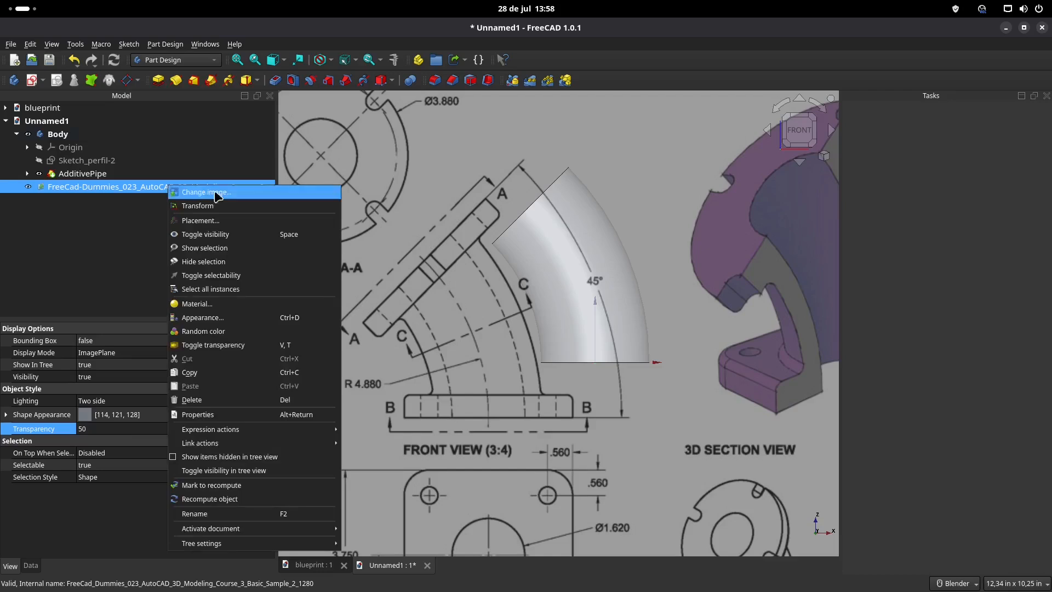
{"action": "left_click", "coordinate": [215, 208]}
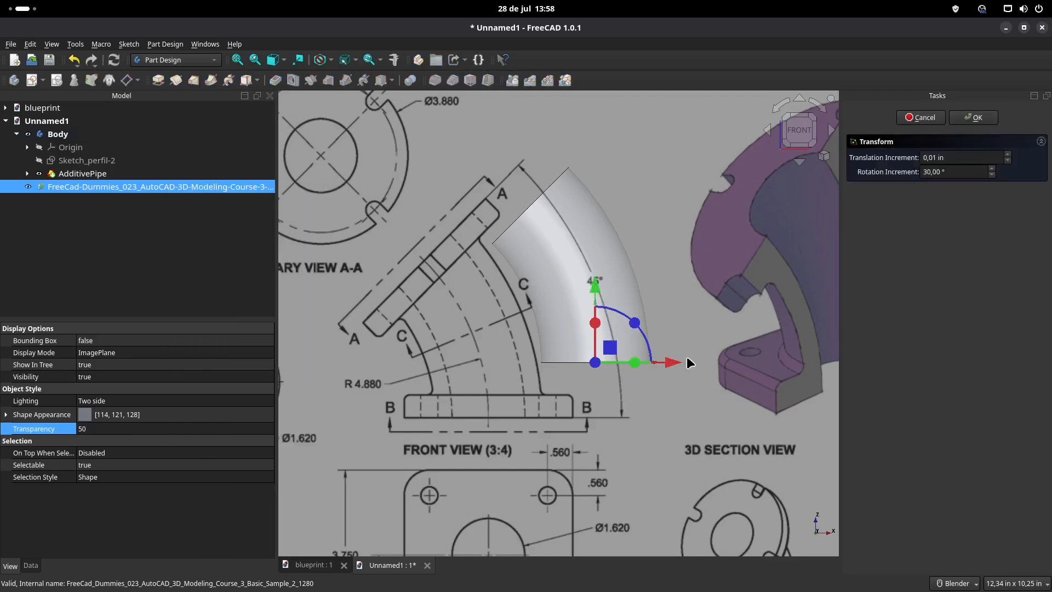
{"action": "left_click_drag", "start_coordinate": [671, 371], "coordinate": [767, 380]}
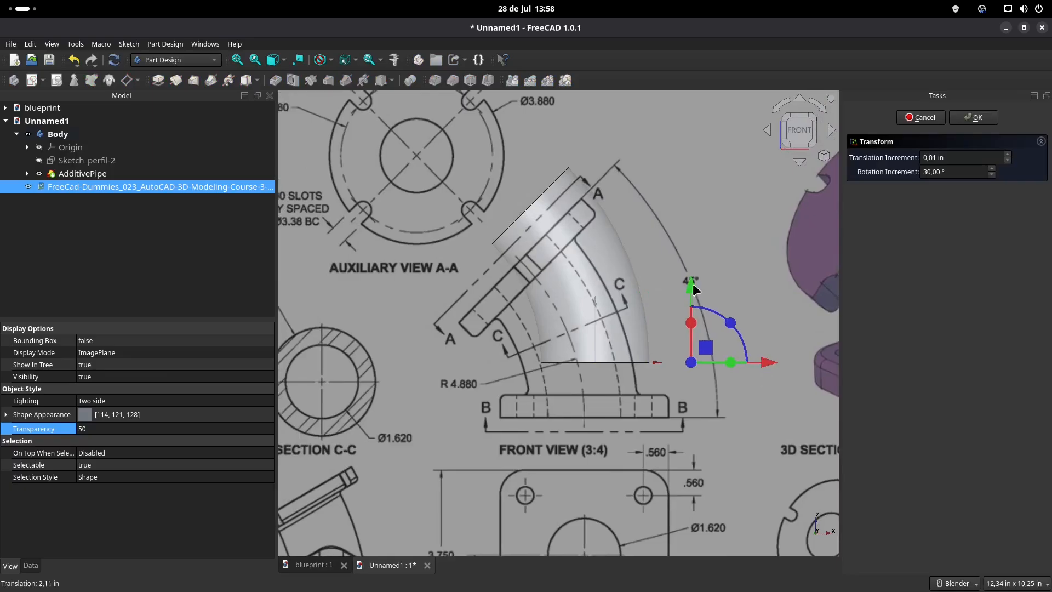
{"action": "left_click_drag", "start_coordinate": [696, 287], "coordinate": [702, 237]}
{"action": "left_click_drag", "start_coordinate": [772, 313], "coordinate": [781, 315]}
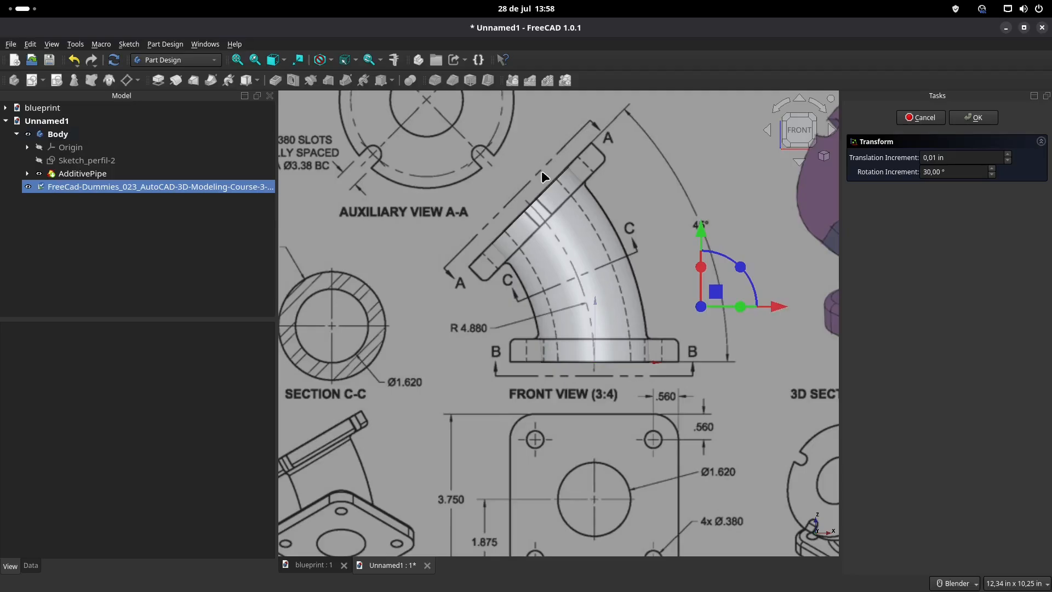
{"action": "scroll", "coordinate": [701, 336], "scroll_direction": "up", "scroll_amount": 1}
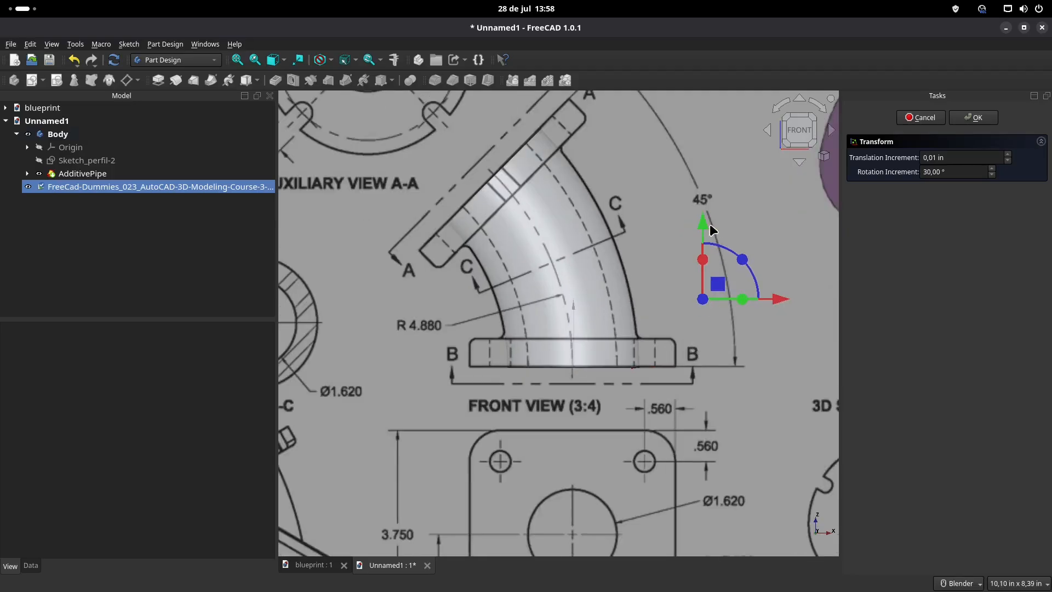
{"action": "left_click_drag", "start_coordinate": [703, 226], "coordinate": [706, 229]}
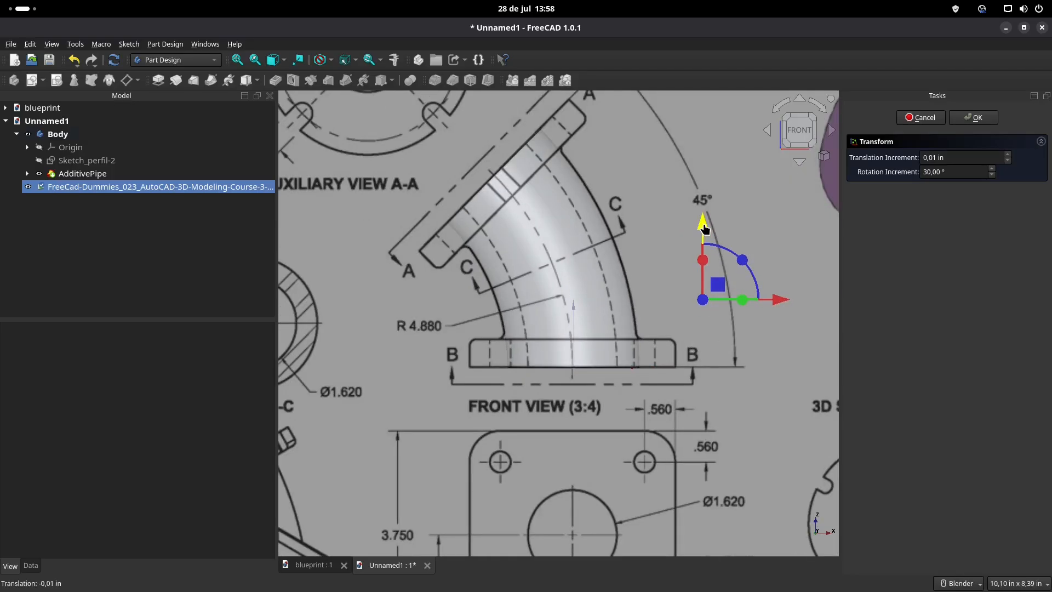
{"action": "left_click", "coordinate": [976, 118]}
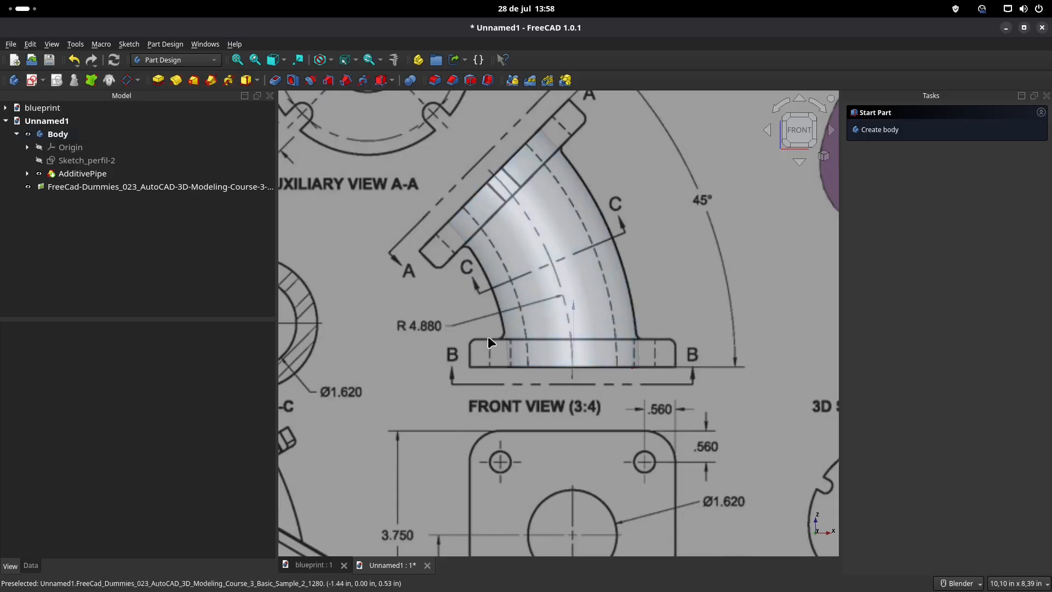
- Check the pipe against the aligned blueprint and hide the blueprint image
{"action": "scroll", "coordinate": [565, 286], "scroll_direction": "down", "scroll_amount": 5}
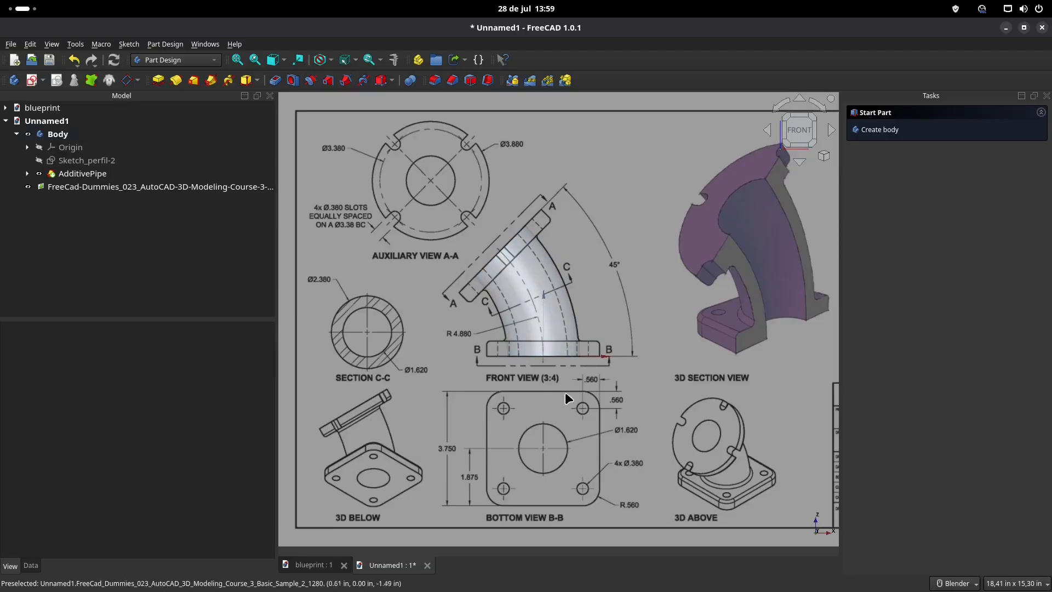
{"action": "middle_click_drag", "start_coordinate": [547, 263], "coordinate": [540, 371]}
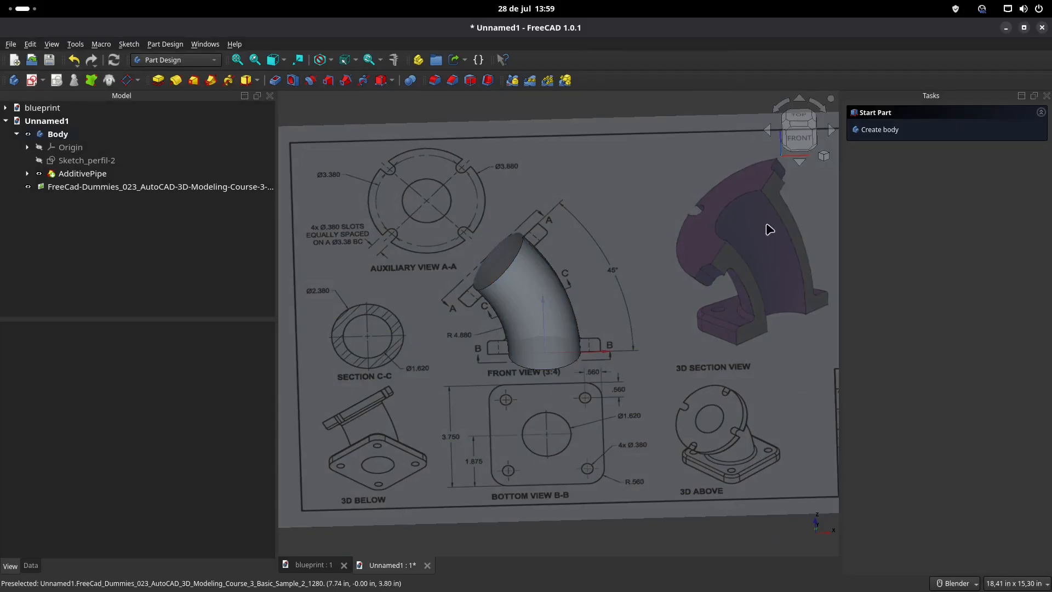
{"action": "middle_click_drag", "start_coordinate": [436, 368], "coordinate": [399, 347]}
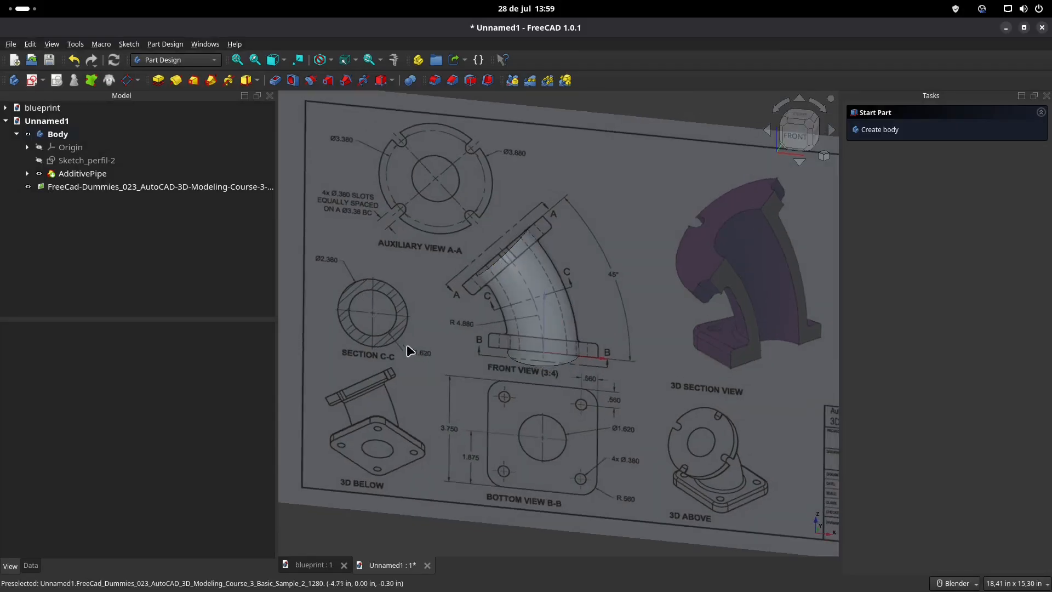
{"action": "left_click", "coordinate": [147, 188]}
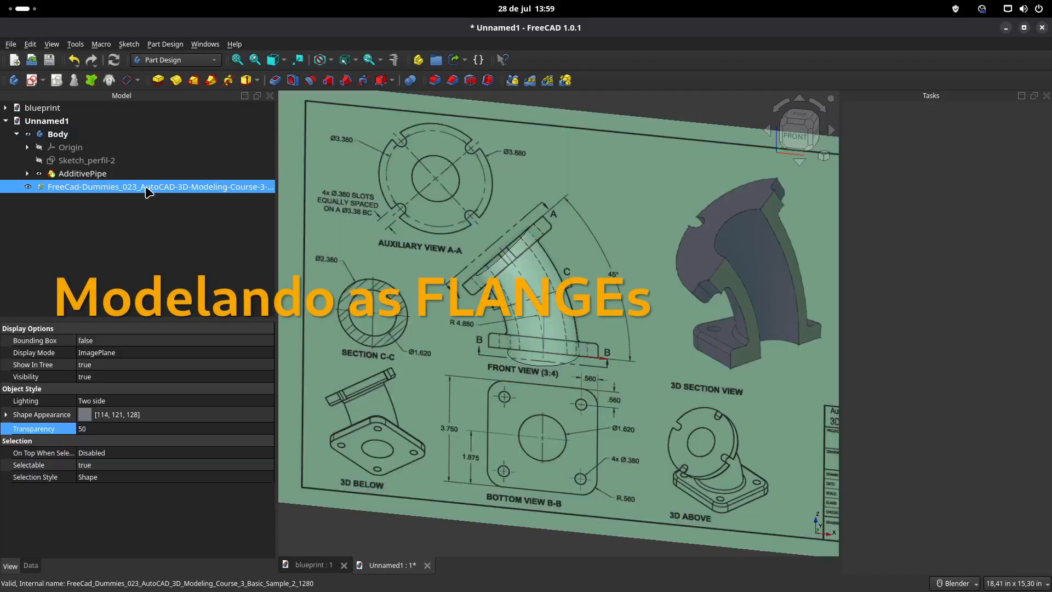
{"action": "key", "text": "space"}
{"action": "left_click", "coordinate": [346, 176]}
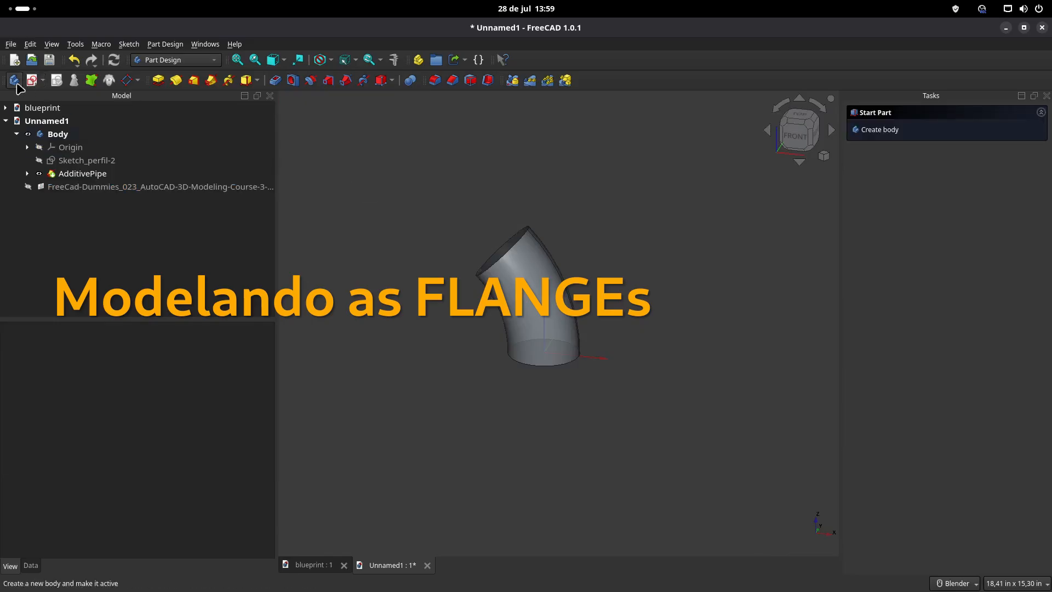
- Create a new sketch on the XY plane of the body for the base flange
{"action": "left_click", "coordinate": [32, 81]}
{"action": "key", "text": "2"}
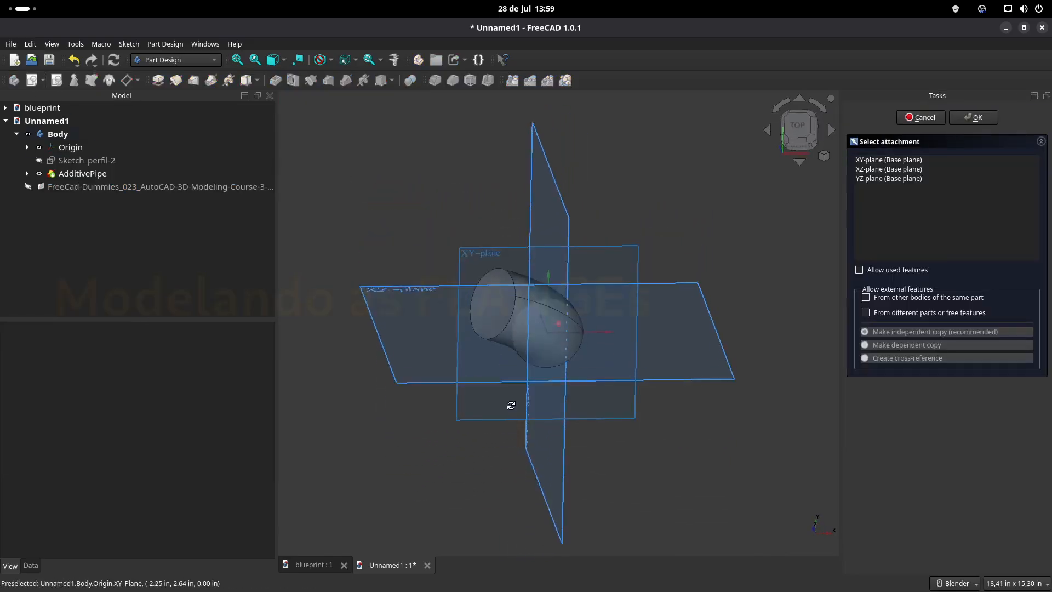
{"action": "left_click", "coordinate": [488, 255]}
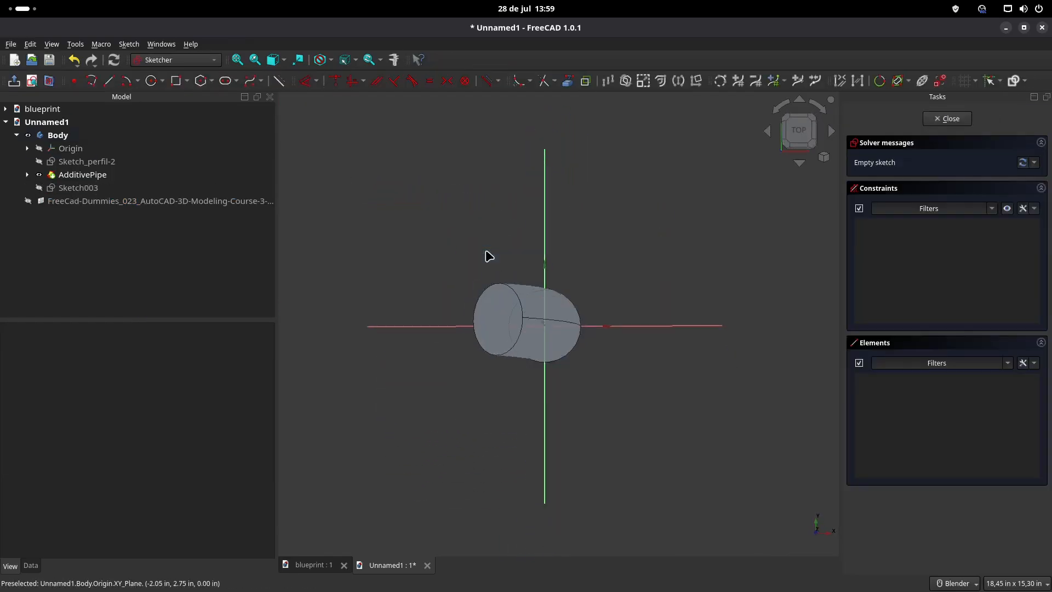
- Check the blueprint's bottom view, then draw a centered rectangle with rounded corners about 4.5 in wide, centred on the sketch origin
{"action": "left_click", "coordinate": [321, 566]}
{"action": "middle_click_drag", "start_coordinate": [573, 408], "coordinate": [511, 318], "text": "shift"}
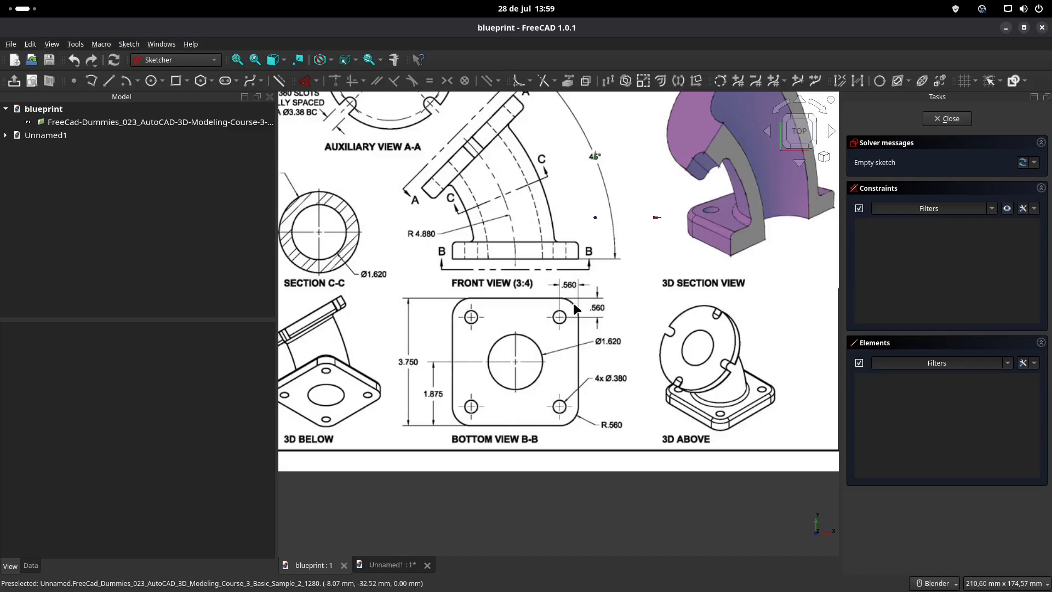
{"action": "left_click", "coordinate": [395, 565]}
{"action": "middle_click_drag", "start_coordinate": [416, 157], "coordinate": [432, 182], "text": "shift"}
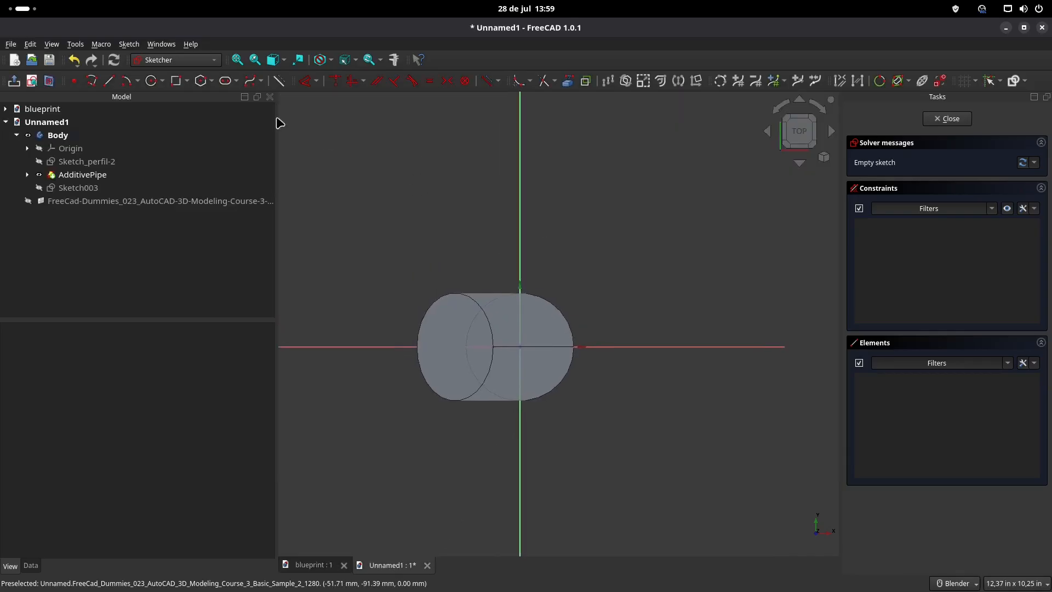
{"action": "left_click", "coordinate": [187, 83]}
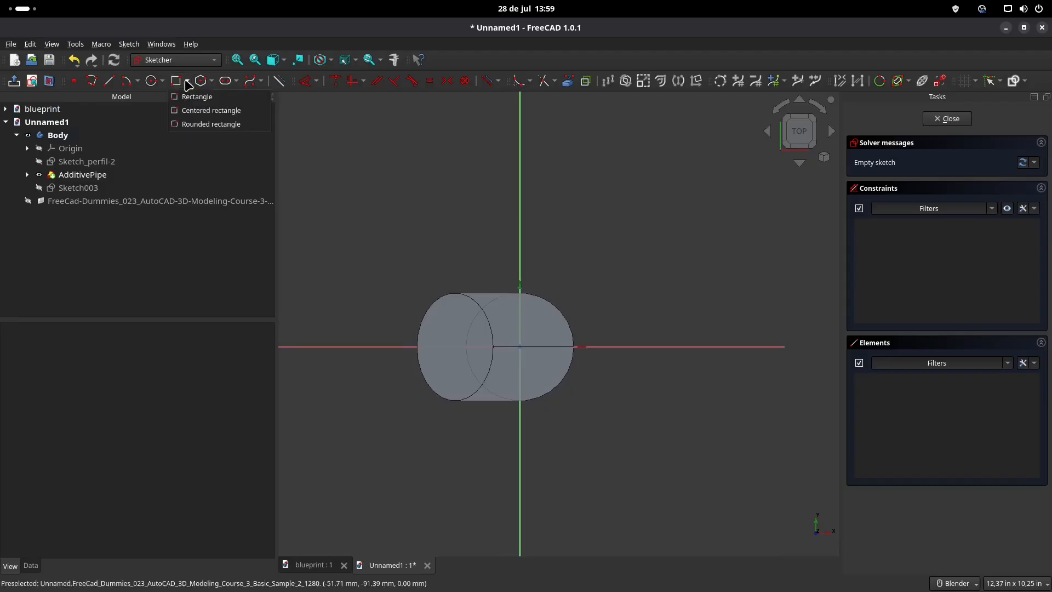
{"action": "left_click", "coordinate": [212, 111]}
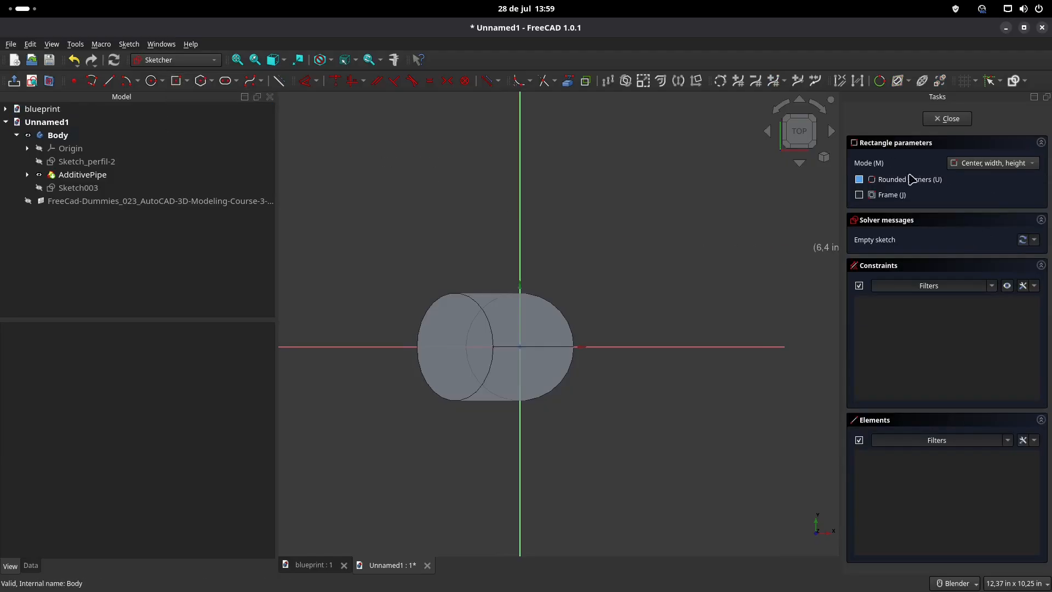
{"action": "left_click", "coordinate": [859, 180]}
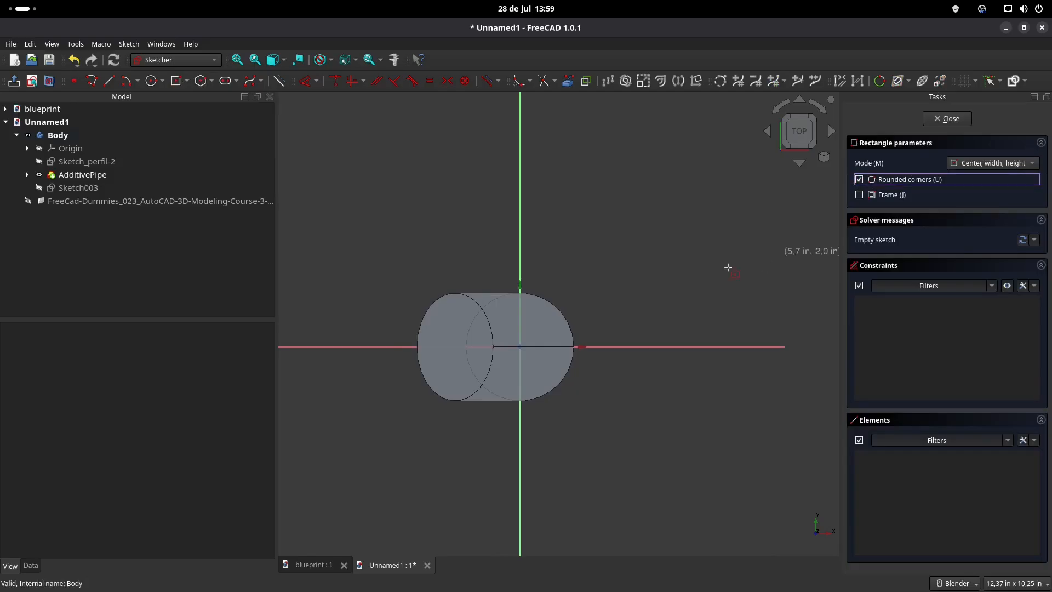
{"action": "left_click", "coordinate": [520, 347]}
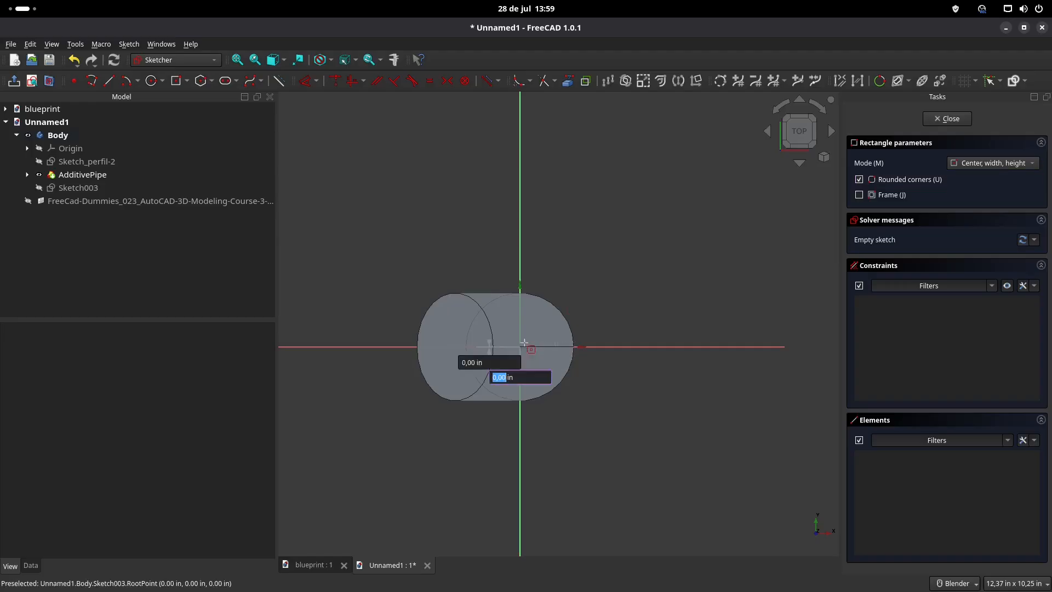
{"action": "left_click", "coordinate": [618, 258]}
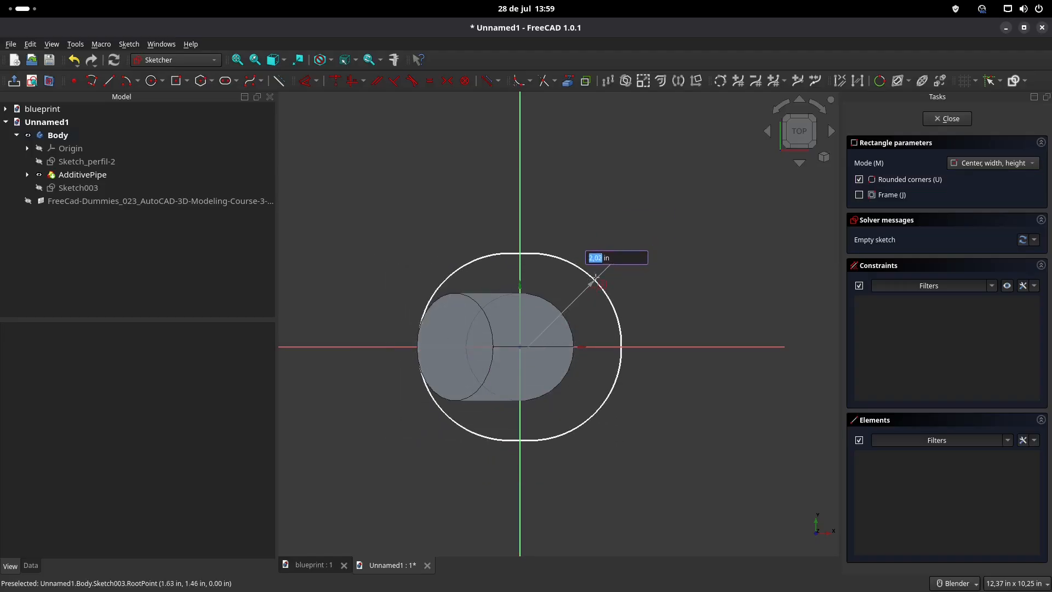
{"action": "left_click", "coordinate": [613, 266]}
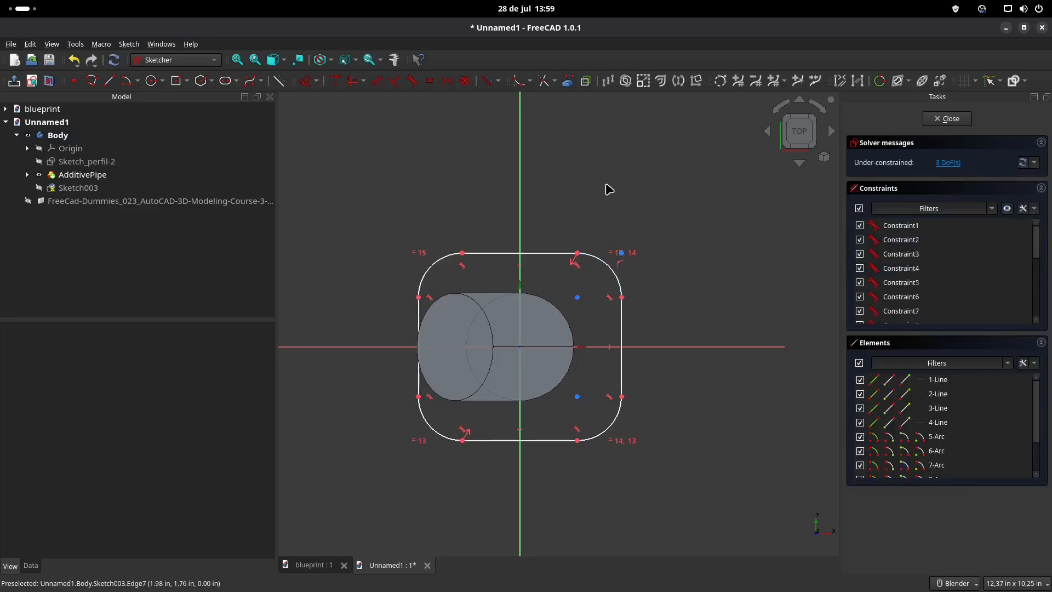
- Constrain one horizontal and one vertical side of the rounded rectangle to equal length
{"action": "scroll", "coordinate": [526, 347], "scroll_direction": "up", "scroll_amount": 1}
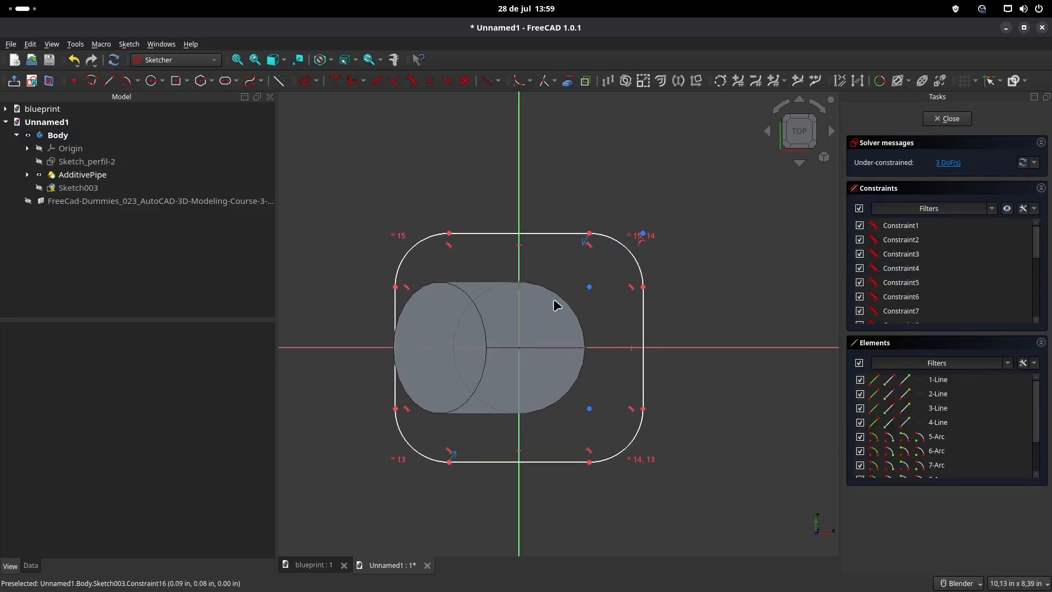
{"action": "left_click", "coordinate": [557, 235]}
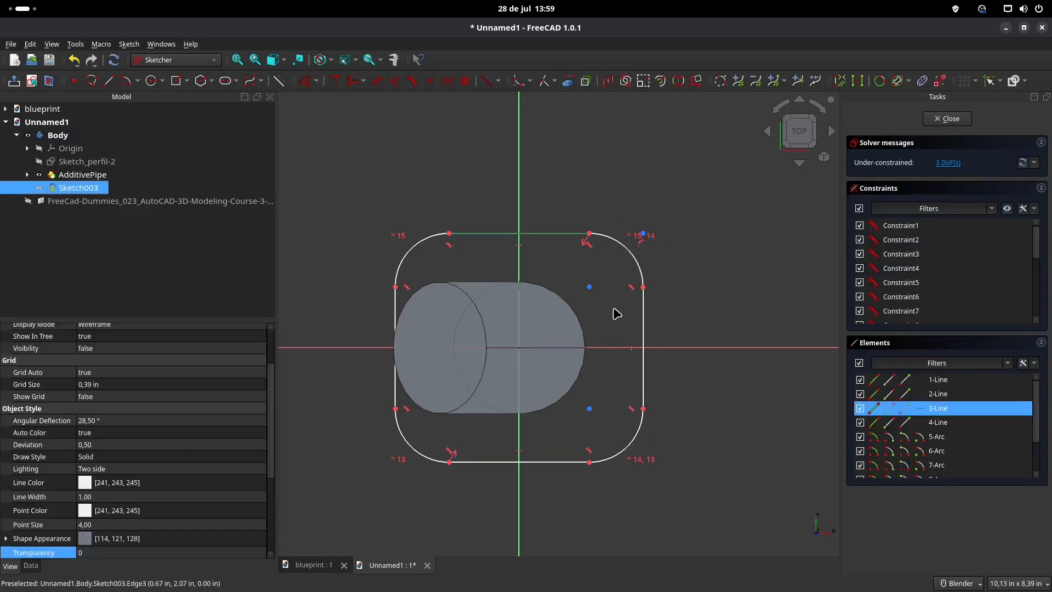
{"action": "left_click", "coordinate": [644, 324]}
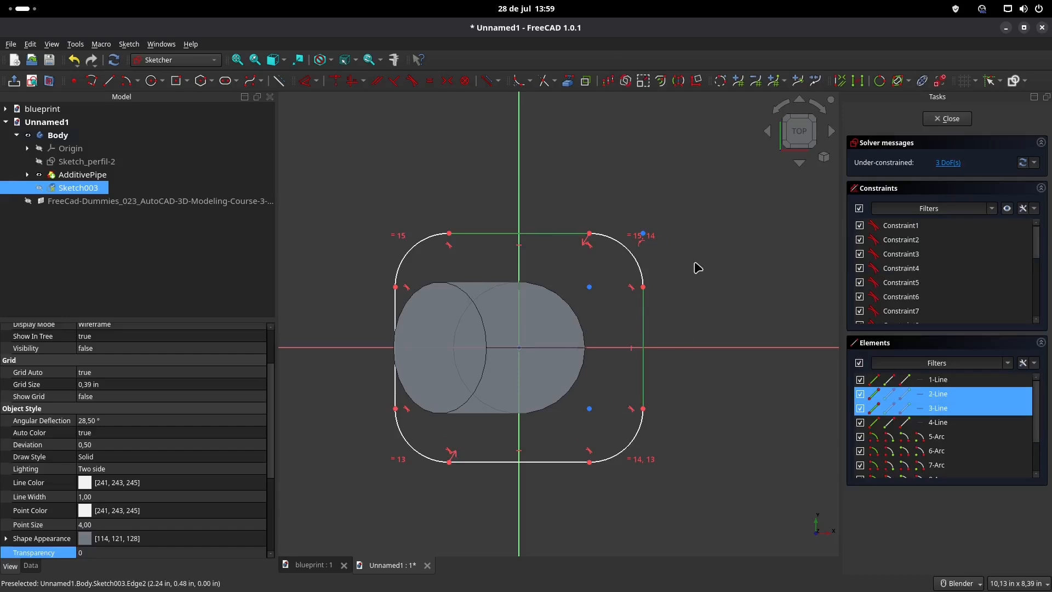
{"action": "left_click", "coordinate": [430, 81]}
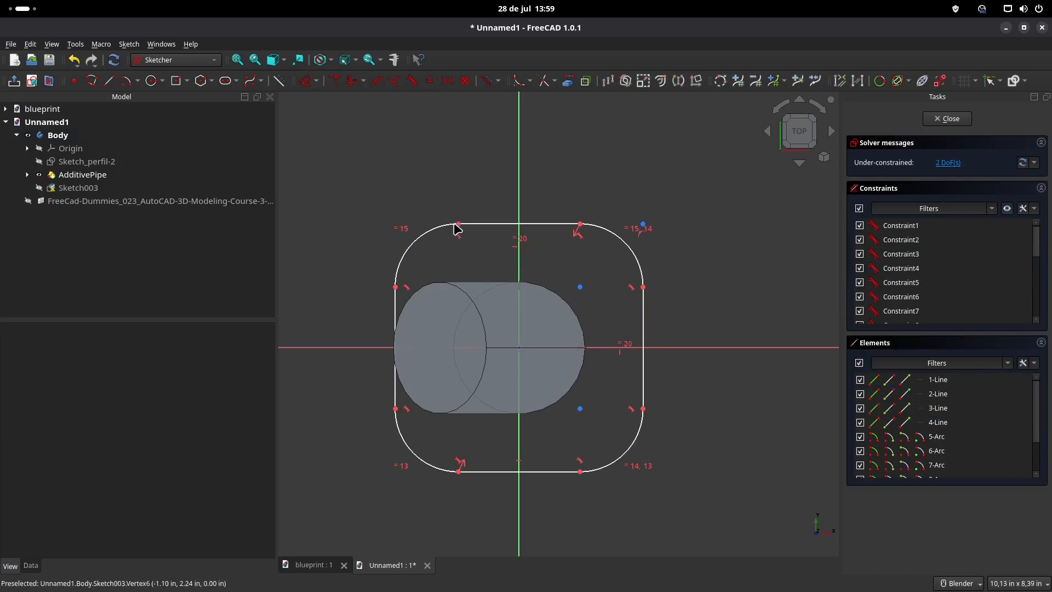
- Look up the base flange size in the blueprint and dimension the rounded square's overall height to 3.75 in
{"action": "left_click", "coordinate": [311, 565]}
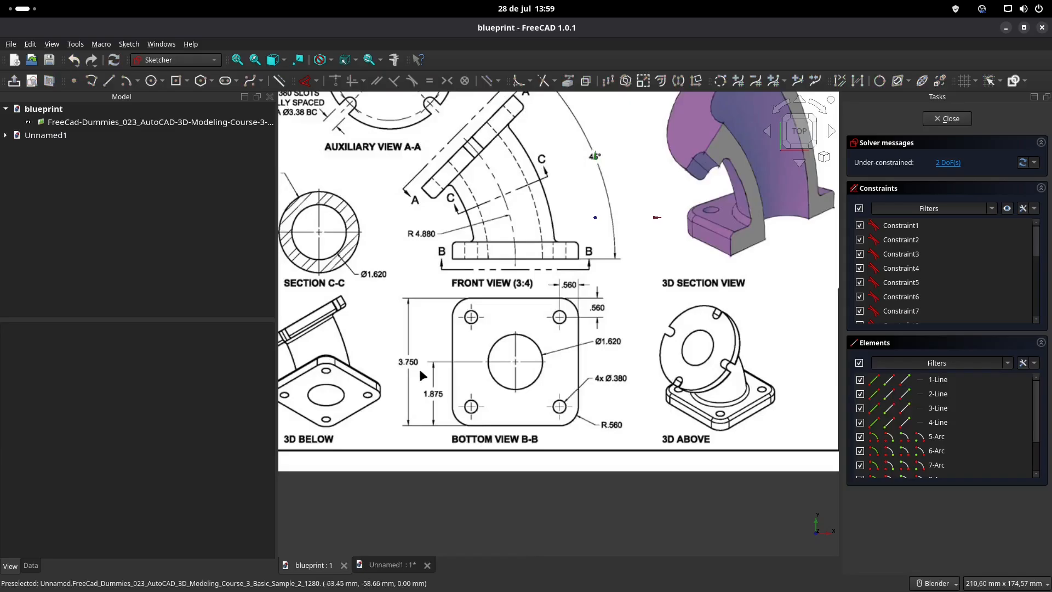
{"action": "left_click", "coordinate": [386, 565]}
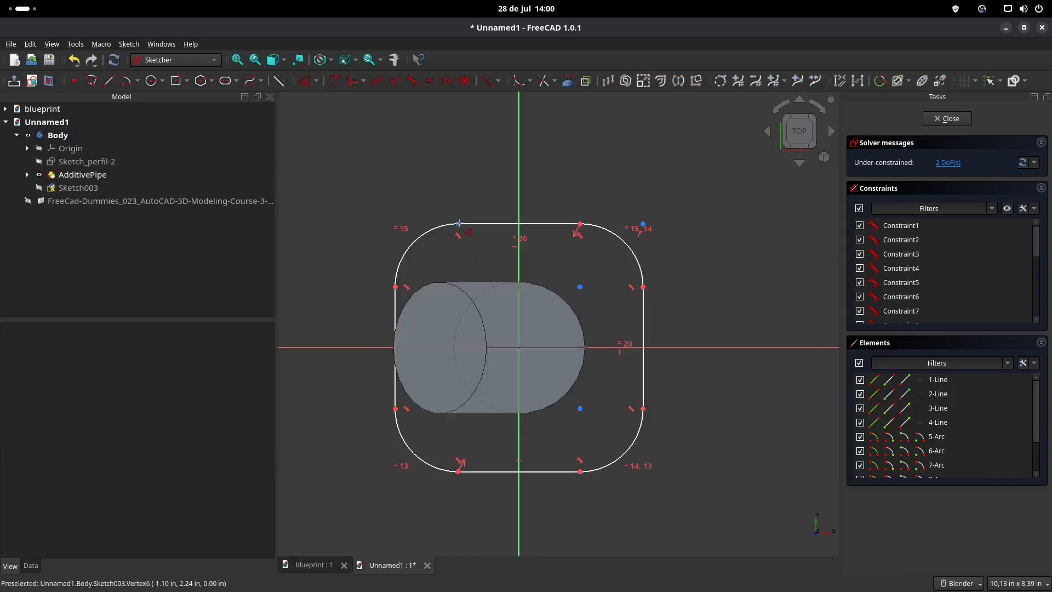
{"action": "left_click", "coordinate": [459, 223]}
{"action": "left_click", "coordinate": [459, 471]}
{"action": "left_click", "coordinate": [356, 392]}
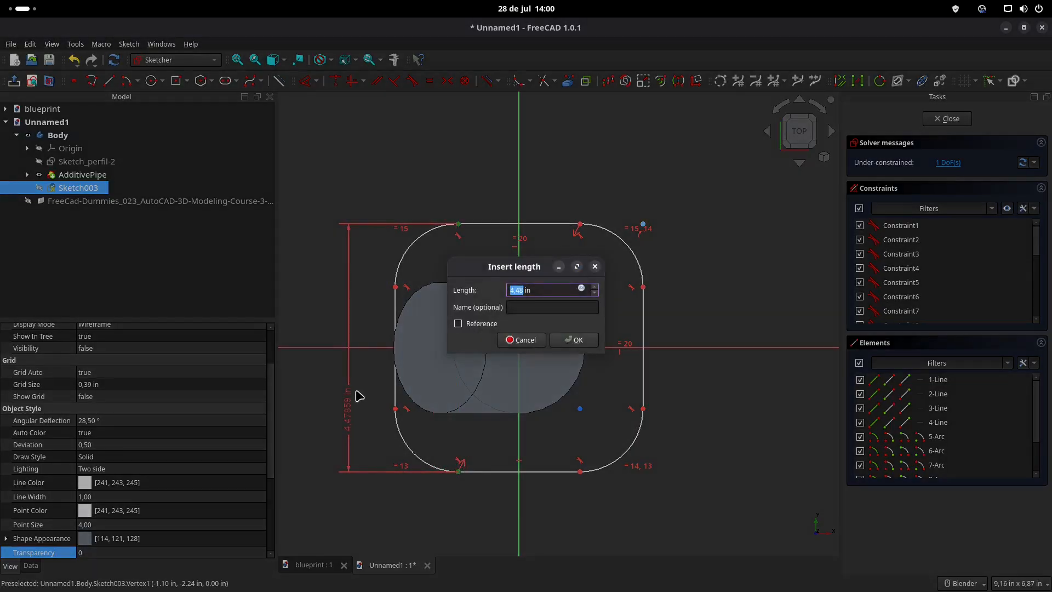
{"action": "type", "text": "3,75"}
{"action": "key", "text": "Return"}
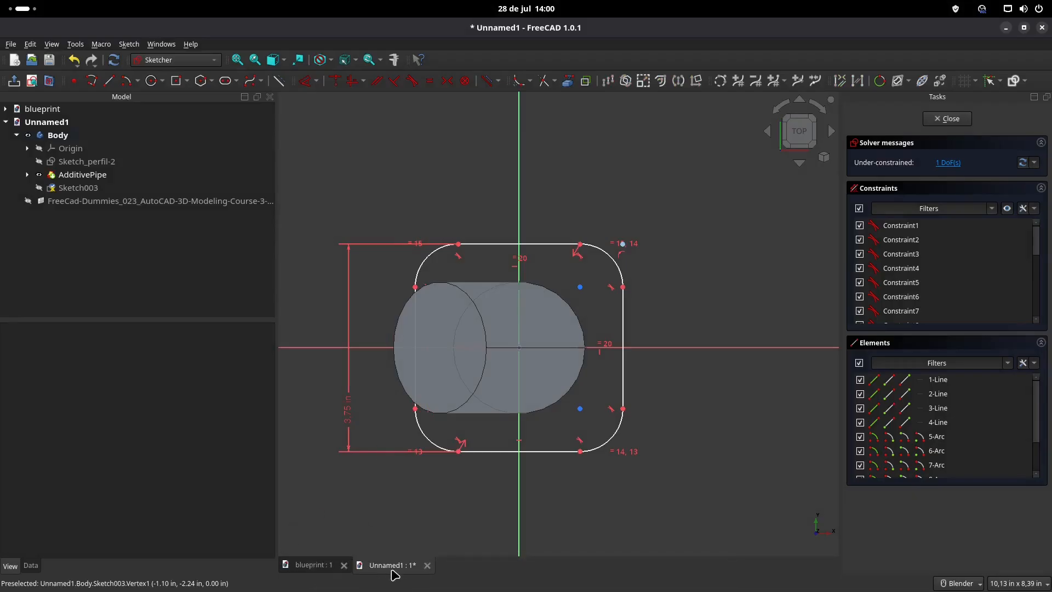
- Look up the corner radius in the blueprint, set the rounded square's corner radius to 0.56 in and close the sketch
{"action": "left_click", "coordinate": [308, 565]}
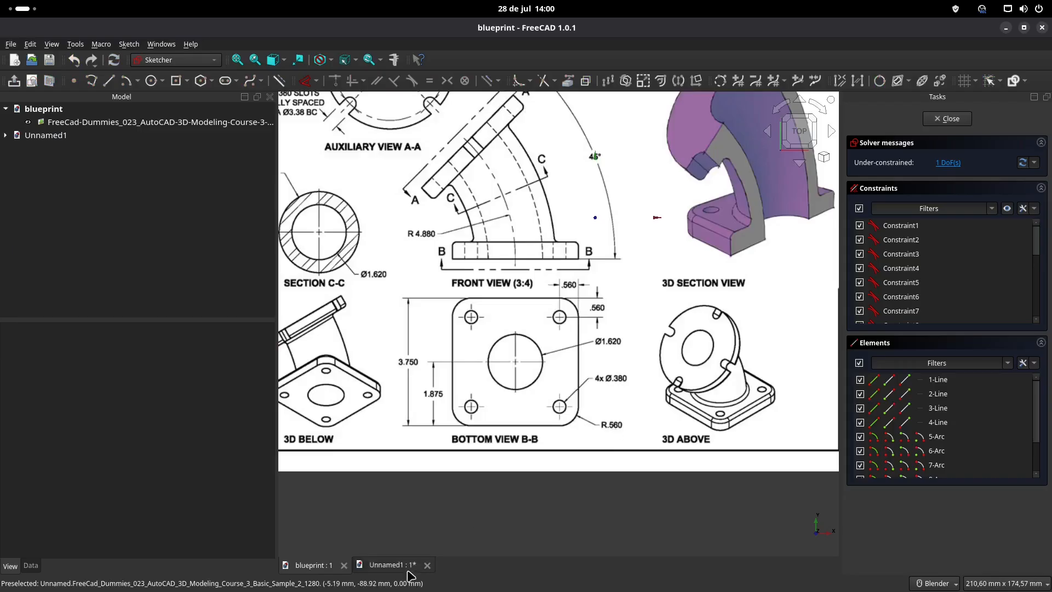
{"action": "left_click", "coordinate": [386, 566]}
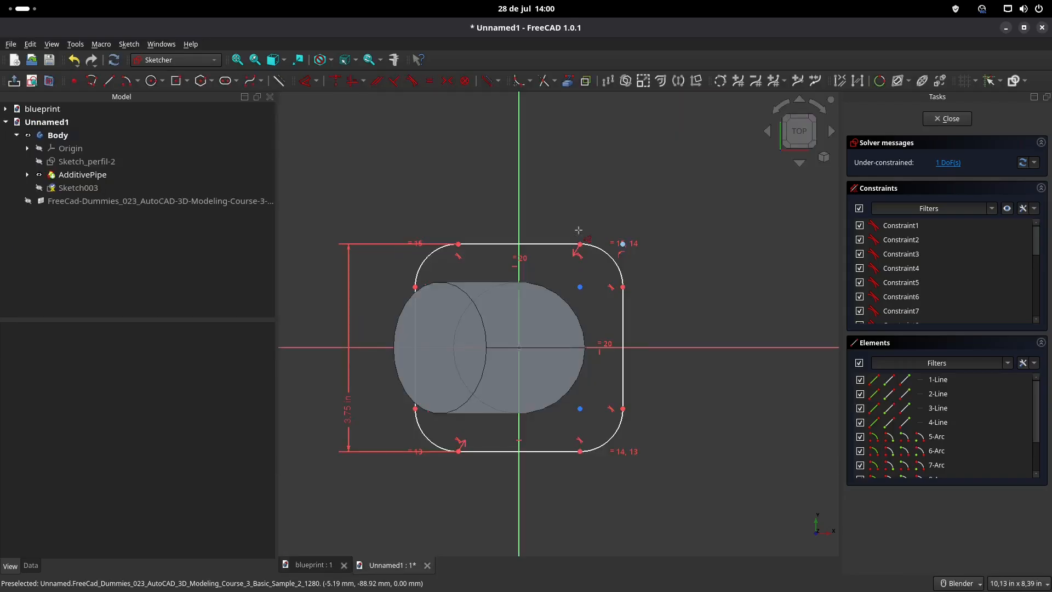
{"action": "left_click", "coordinate": [610, 255]}
{"action": "left_click", "coordinate": [675, 204]}
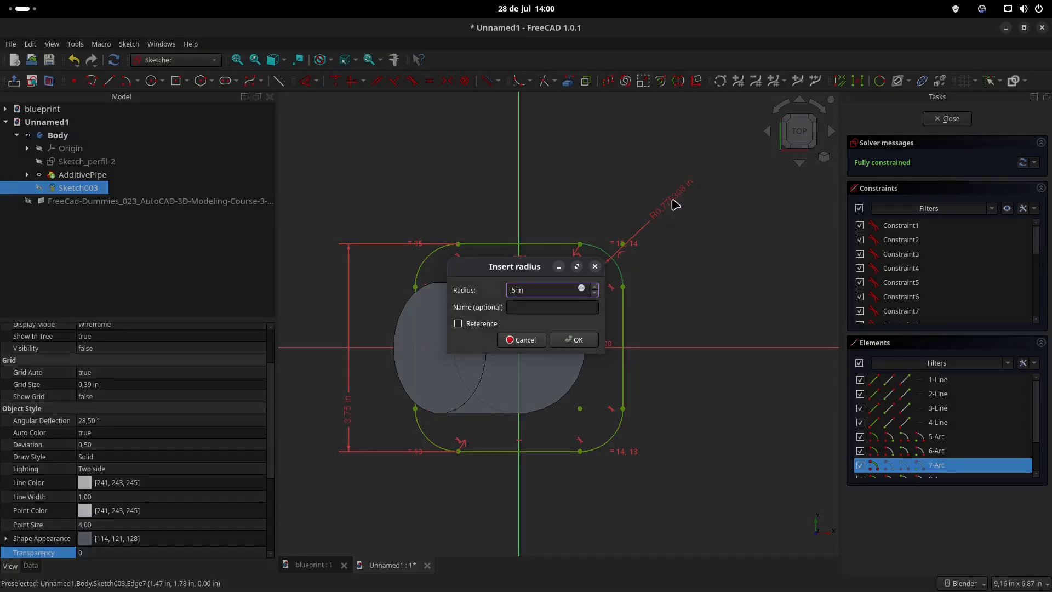
{"action": "key", "text": "Return"}
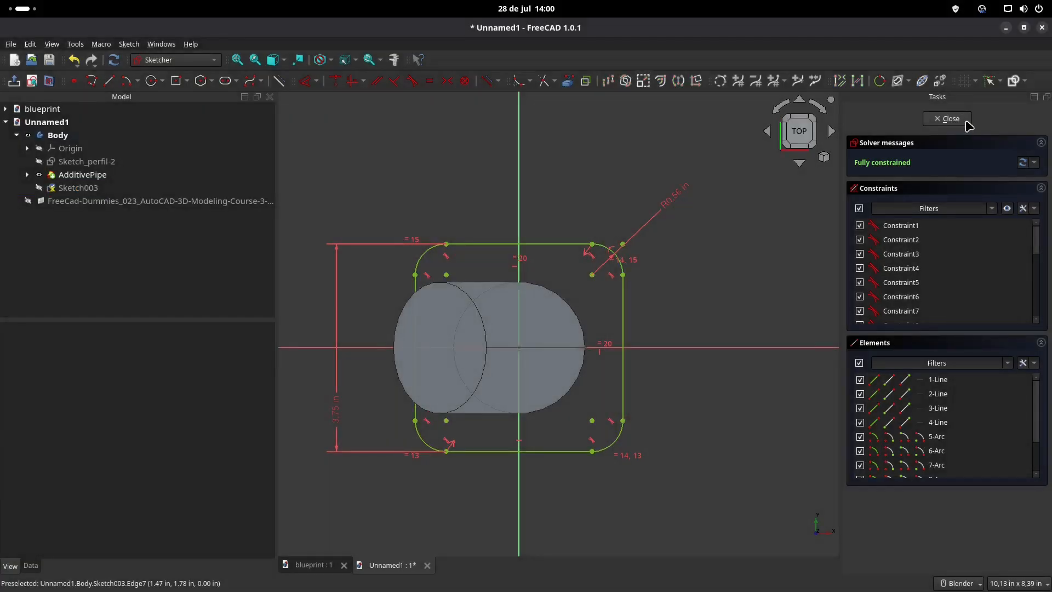
{"action": "left_click", "coordinate": [967, 119]}
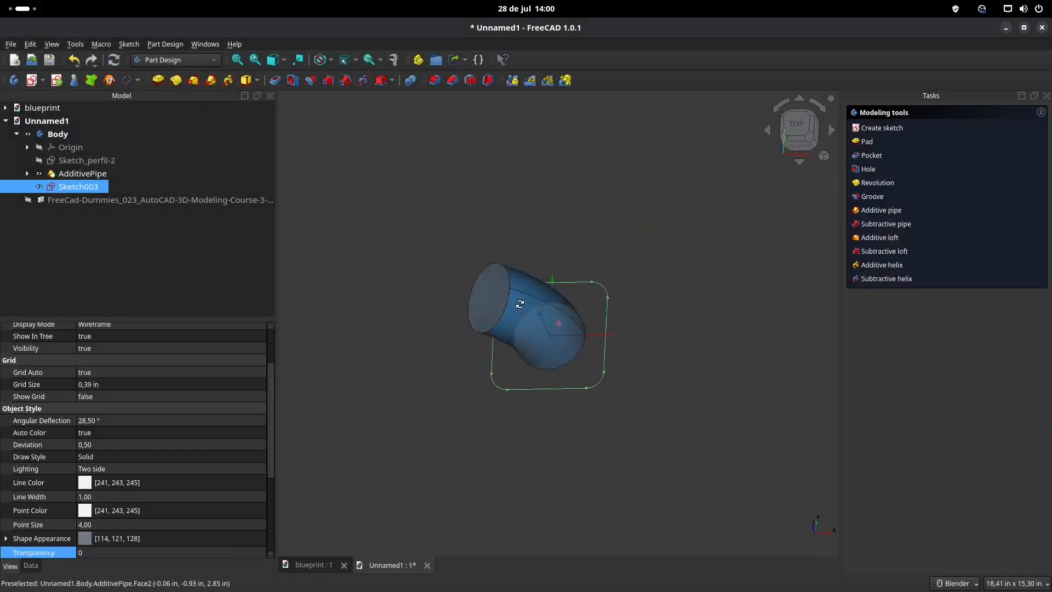
- Pad the base flange sketch 0.5 in, showing the blueprint image in front view to match the flange thickness
{"action": "middle_click_drag", "start_coordinate": [549, 358], "coordinate": [535, 375]}
{"action": "scroll", "coordinate": [565, 344], "scroll_direction": "up", "scroll_amount": 2}
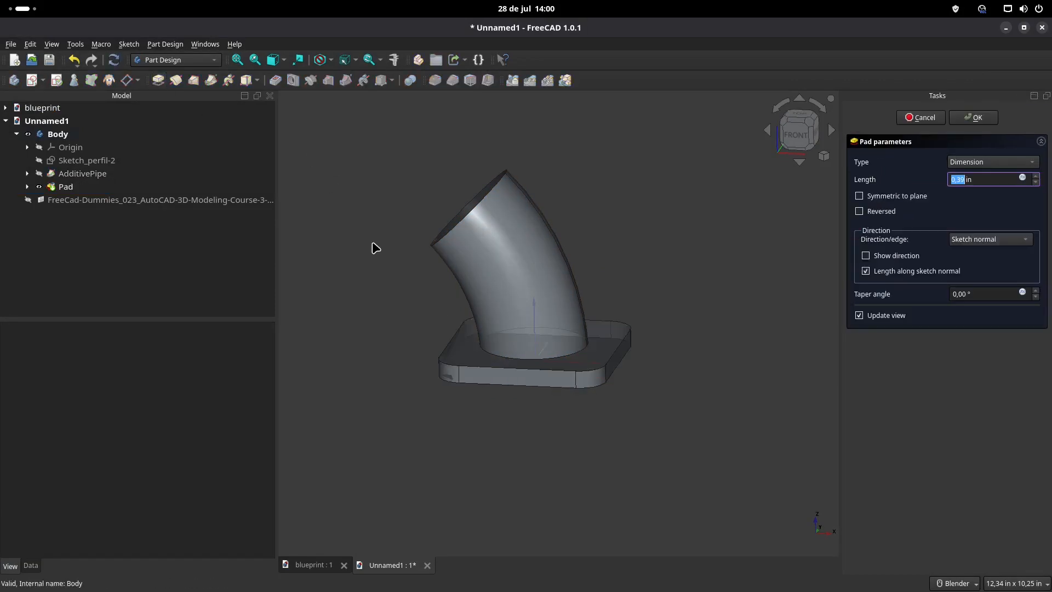
{"action": "middle_click_drag", "start_coordinate": [592, 350], "coordinate": [599, 355]}
{"action": "left_click", "coordinate": [803, 133]}
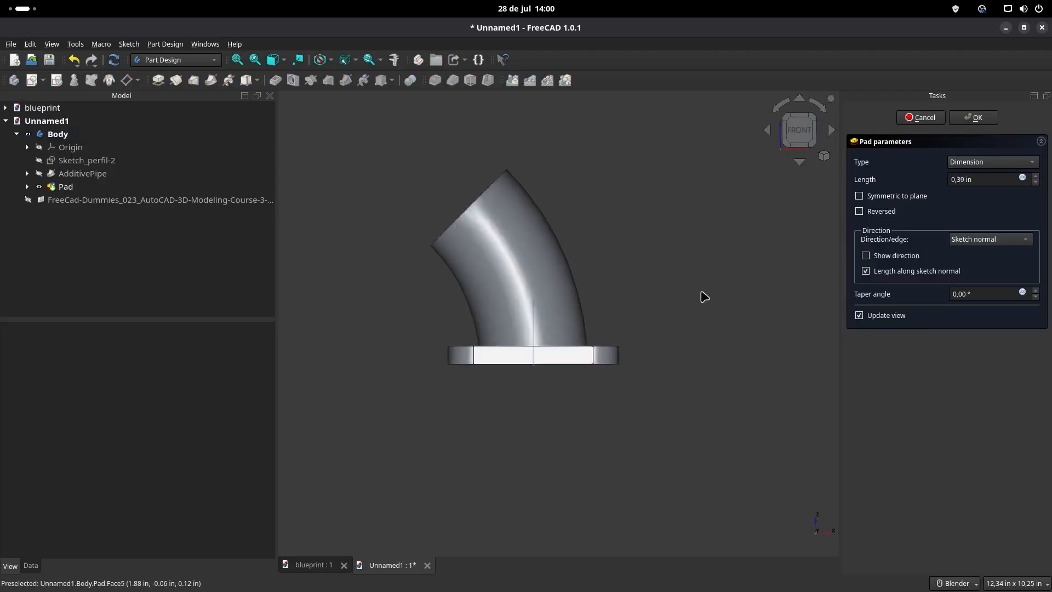
{"action": "left_click", "coordinate": [169, 200]}
{"action": "key", "text": "space"}
{"action": "scroll", "coordinate": [616, 324], "scroll_direction": "up", "scroll_amount": 4}
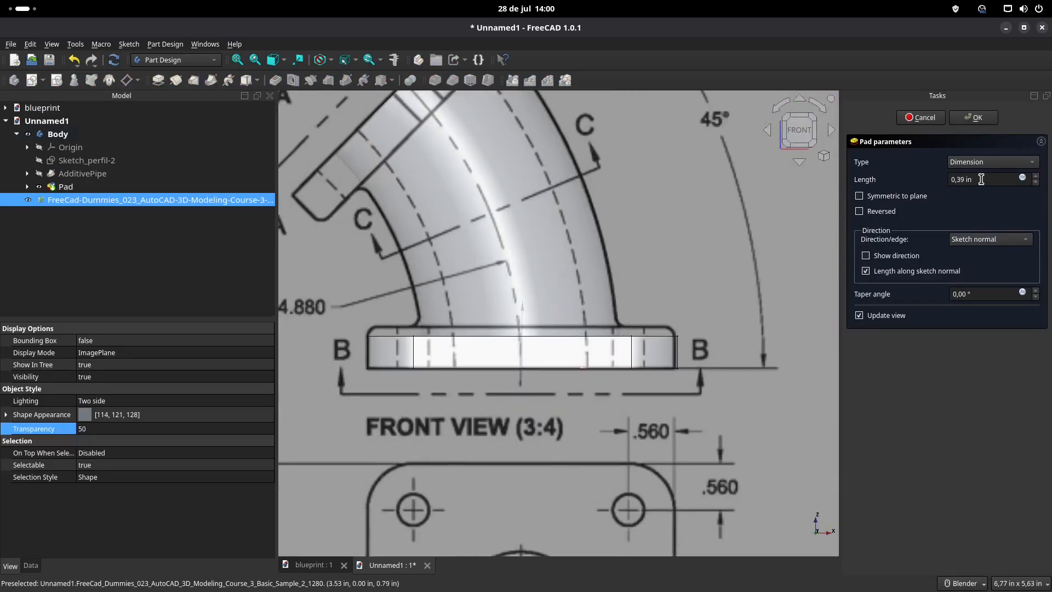
{"action": "left_click_drag", "start_coordinate": [982, 179], "coordinate": [916, 178]}
{"action": "type", "text": ",5"}
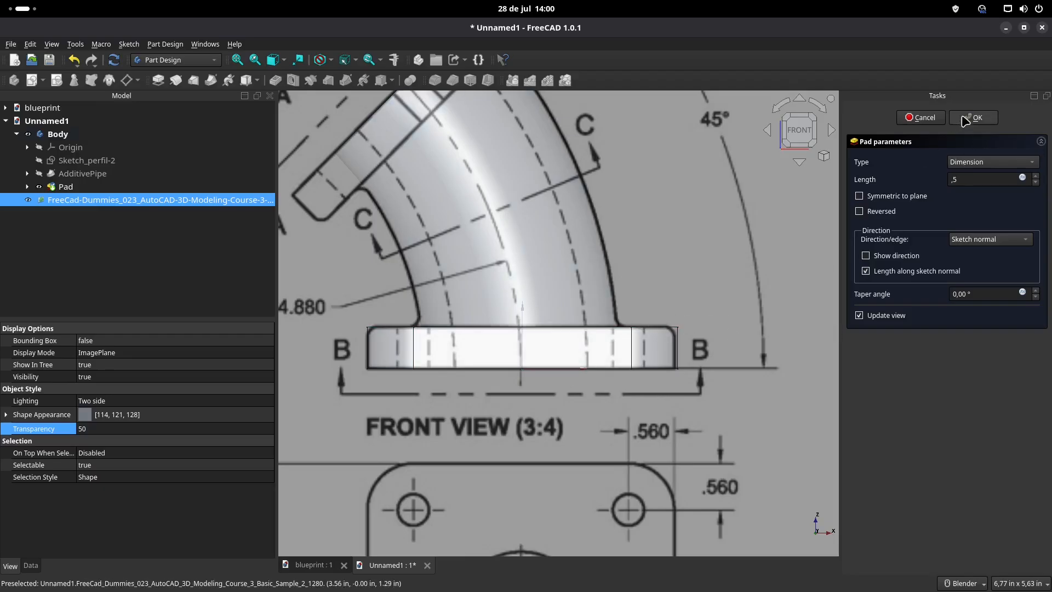
- Hide the blueprint image over the model and check the upper flange's dimensions in auxiliary view A-A of the blueprint document
{"action": "scroll", "coordinate": [532, 341], "scroll_direction": "down", "scroll_amount": 2}
{"action": "middle_click_drag", "start_coordinate": [535, 239], "coordinate": [526, 209], "text": "shift"}
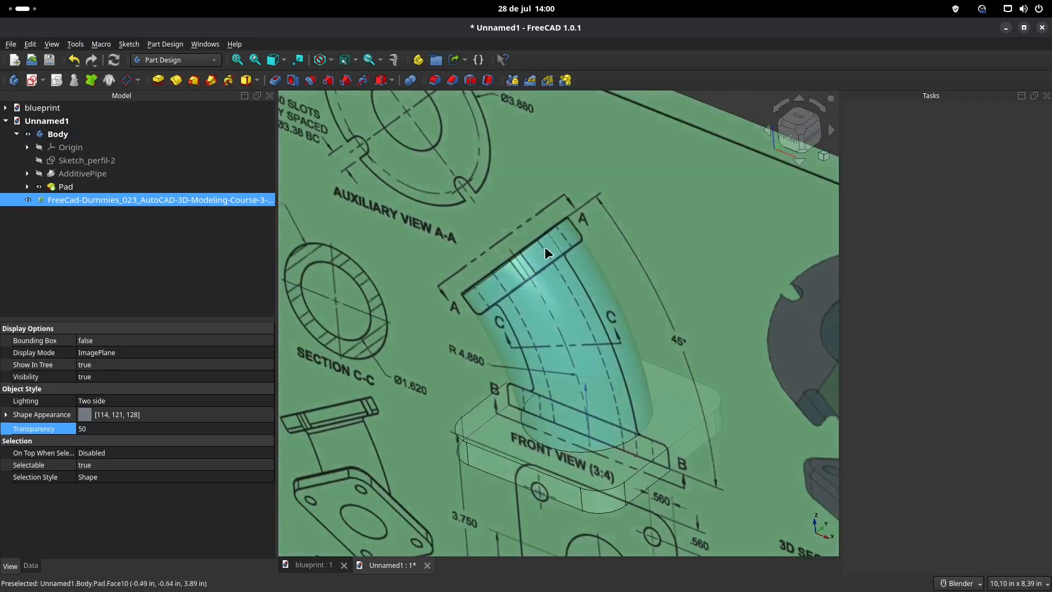
{"action": "middle_click_drag", "start_coordinate": [581, 252], "coordinate": [611, 257]}
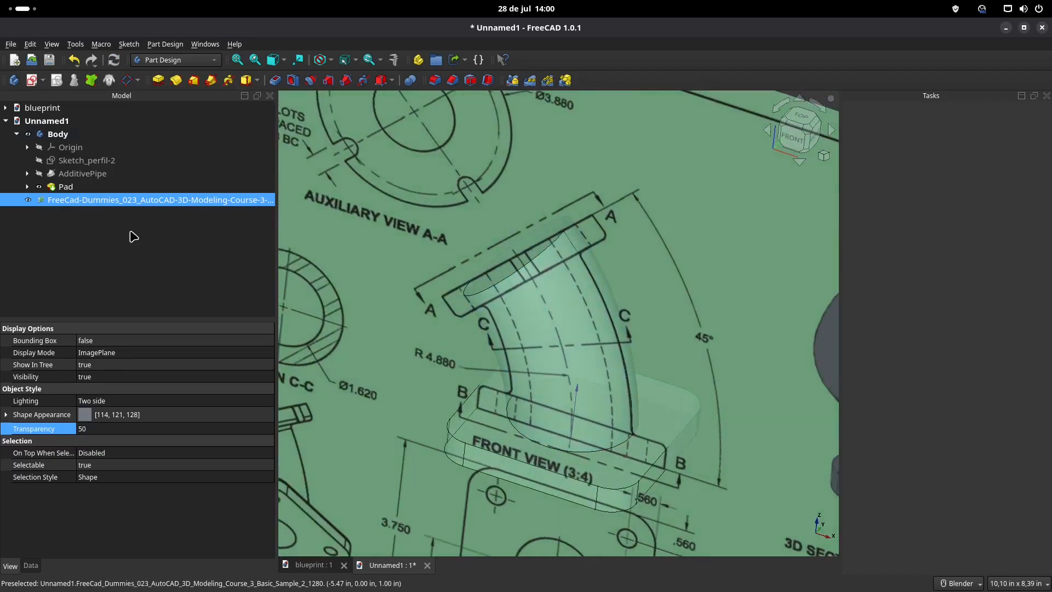
{"action": "key", "text": "space"}
{"action": "middle_click_drag", "start_coordinate": [493, 416], "coordinate": [568, 311]}
{"action": "left_click", "coordinate": [301, 565]}
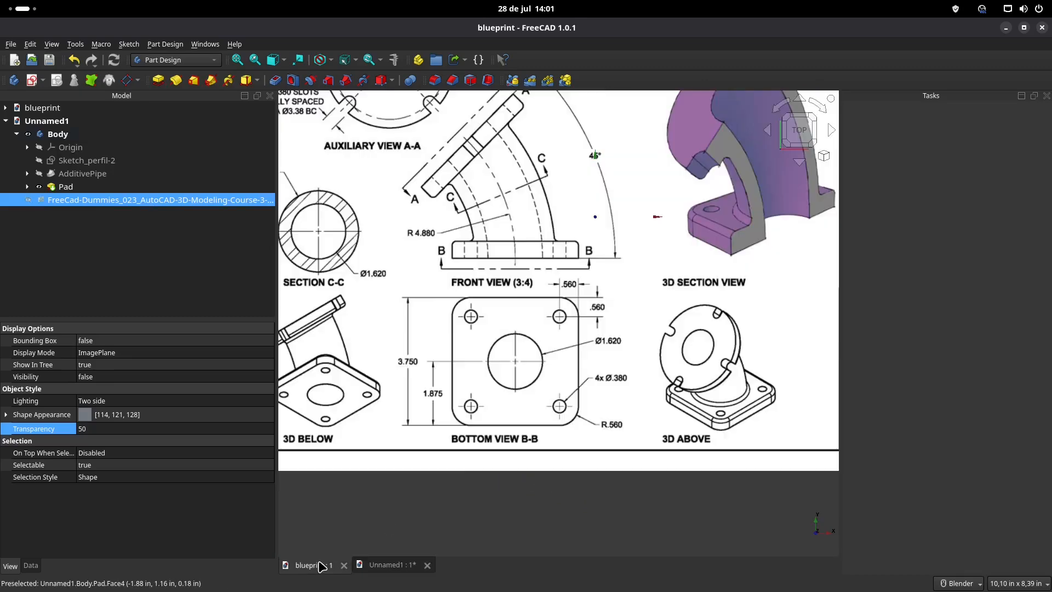
{"action": "middle_click_drag", "start_coordinate": [679, 258], "coordinate": [712, 310], "text": "shift"}
{"action": "middle_click_drag", "start_coordinate": [505, 223], "coordinate": [563, 299], "text": "shift"}
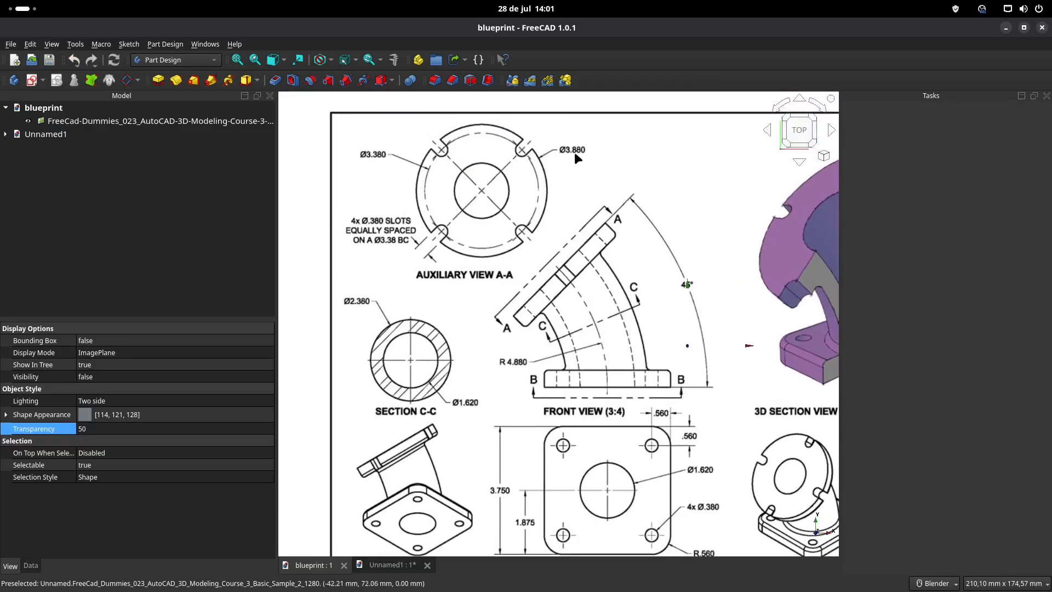
{"action": "left_click", "coordinate": [381, 565]}
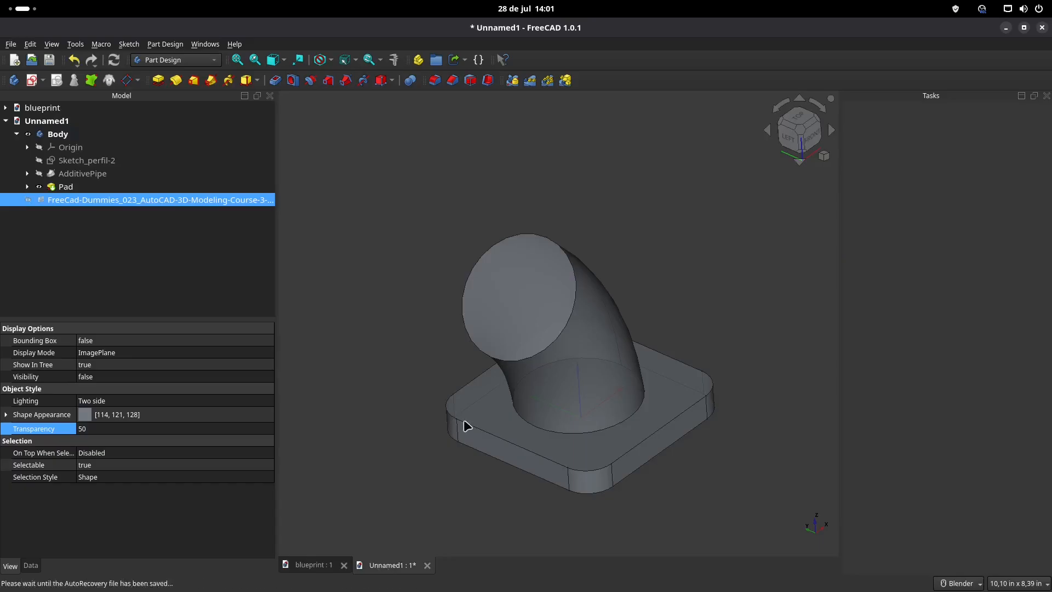
{"action": "middle_click_drag", "start_coordinate": [488, 216], "coordinate": [482, 211], "text": "shift"}
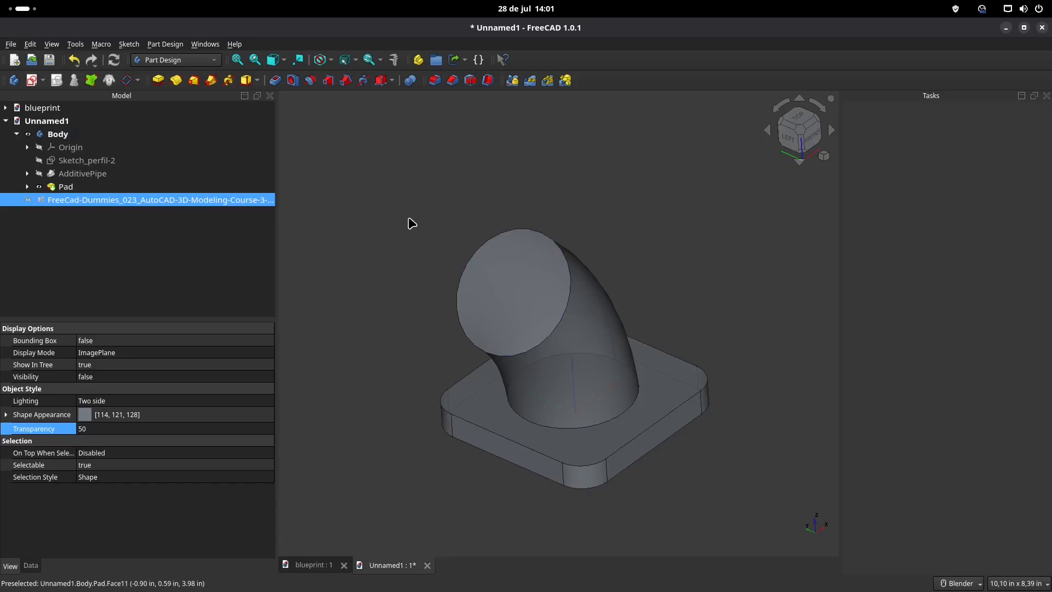
- Save the model document as FreeCAD_Dummies_022.FCStd in the CAD_3D folder, overwriting the existing file
{"action": "key", "text": "ctrl+s"}
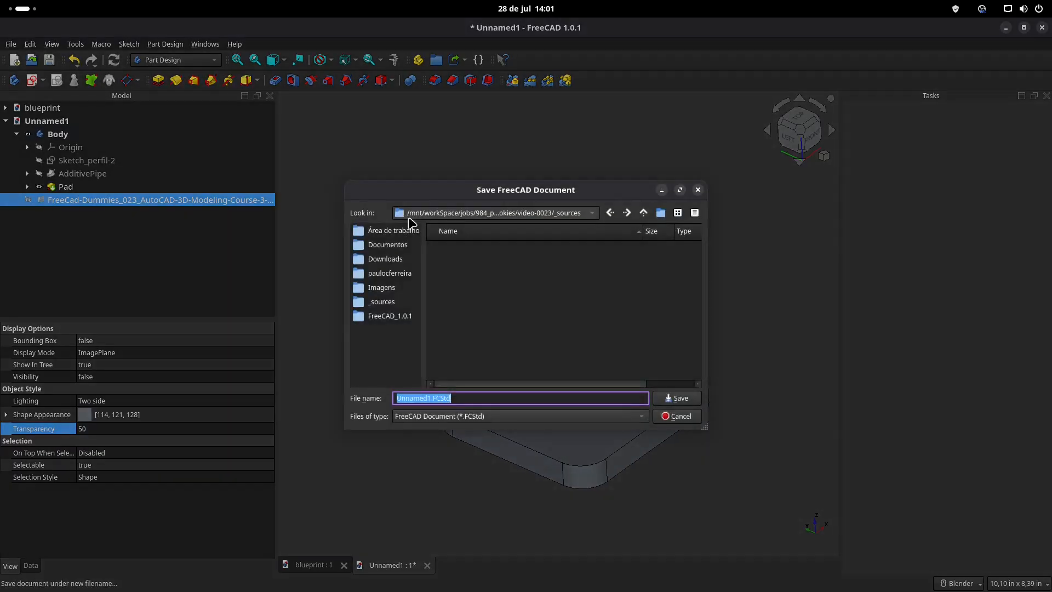
{"action": "left_click", "coordinate": [645, 214]}
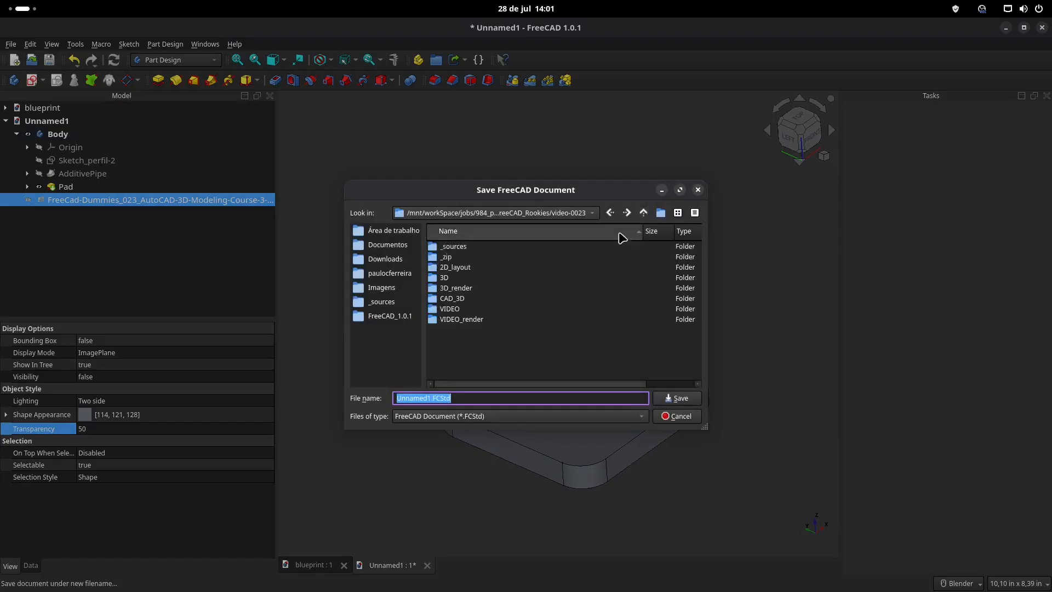
{"action": "double_click", "coordinate": [464, 307]}
{"action": "double_click", "coordinate": [515, 258]}
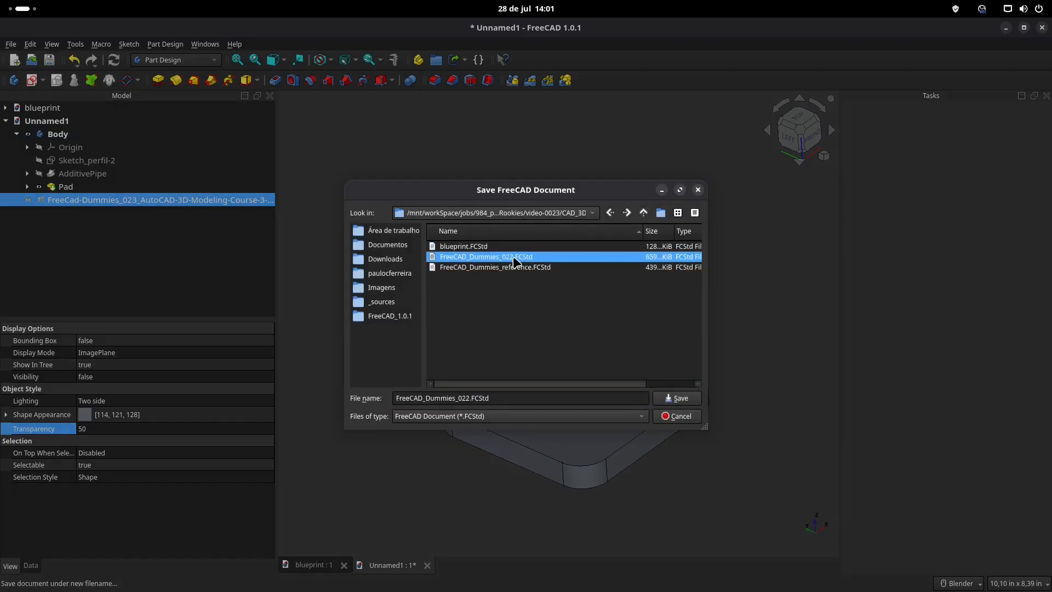
{"action": "left_click", "coordinate": [595, 330]}
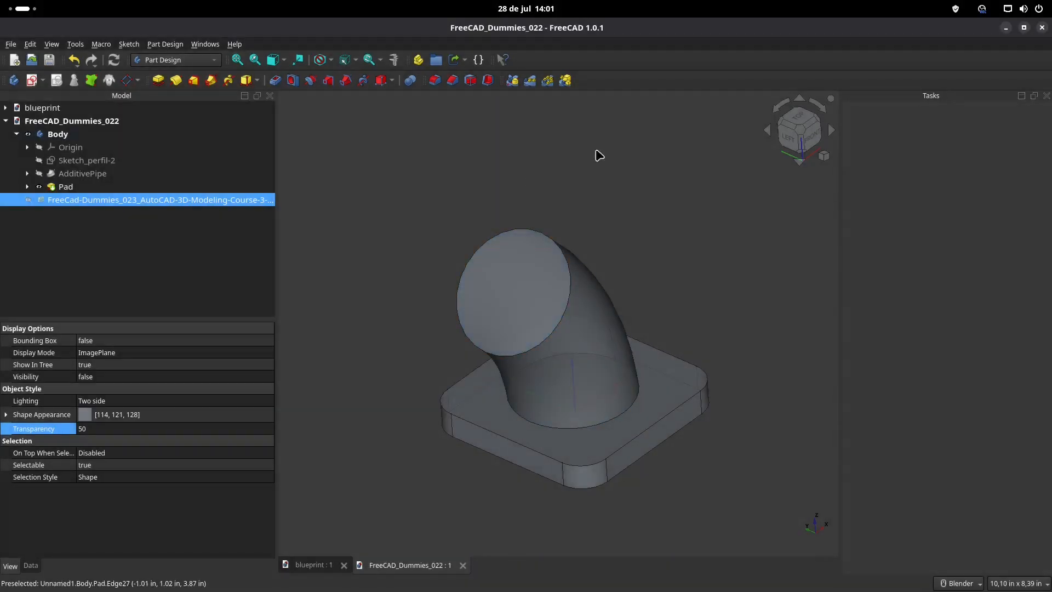
- Start a sketch on the pipe's upper end face and project its circular edge as external geometry
{"action": "left_click", "coordinate": [514, 271]}
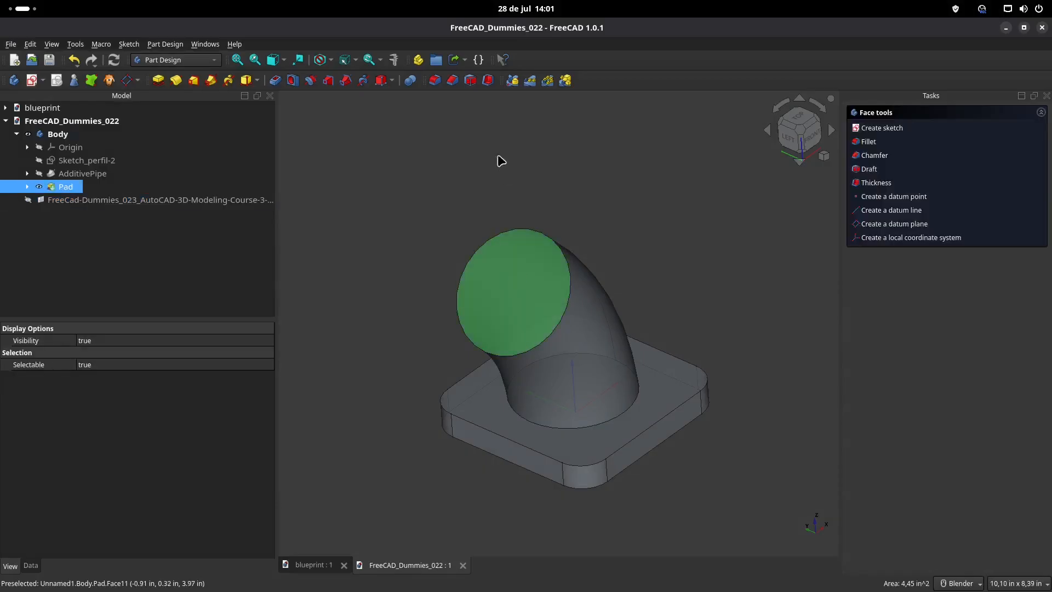
{"action": "left_click", "coordinate": [32, 81]}
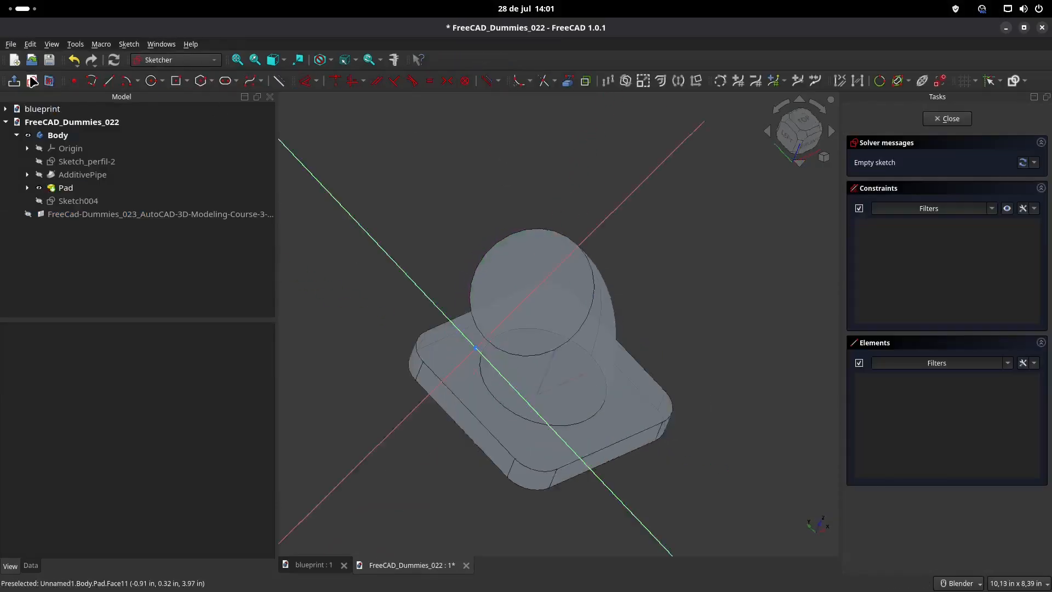
{"action": "left_click", "coordinate": [568, 81]}
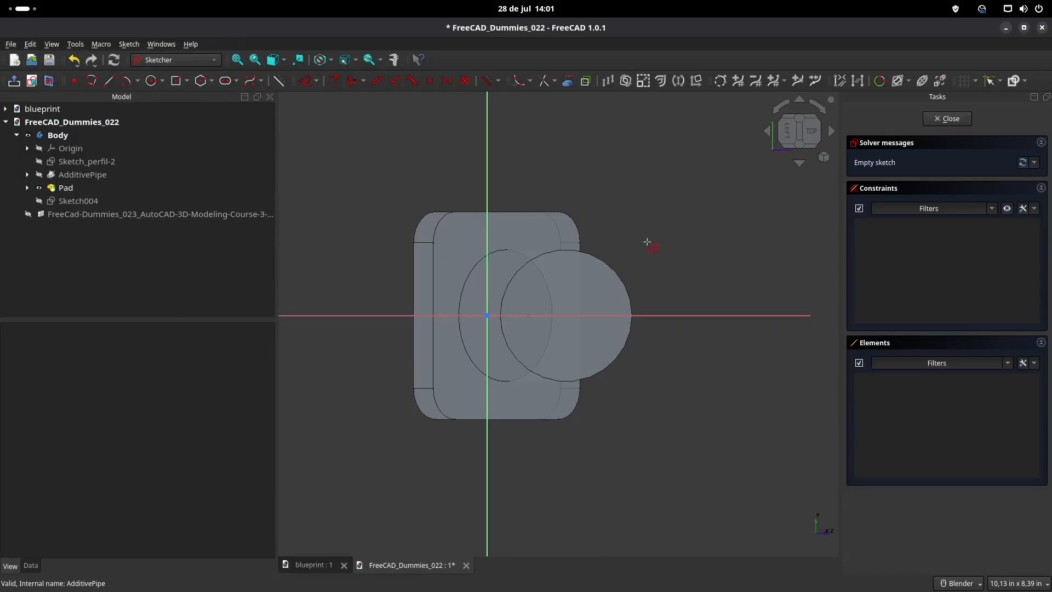
{"action": "left_click", "coordinate": [625, 281]}
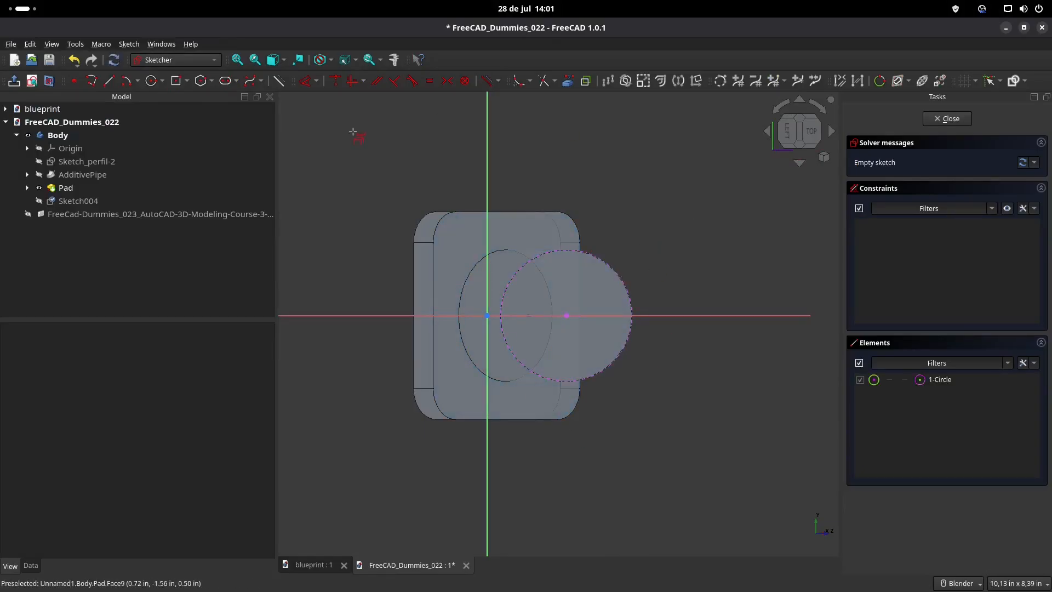
- Draw a 3.88 in diameter circle centred on the projected edge, check it against the blueprint document's auxiliary view A-A, and close the sketch
{"action": "left_click", "coordinate": [152, 82]}
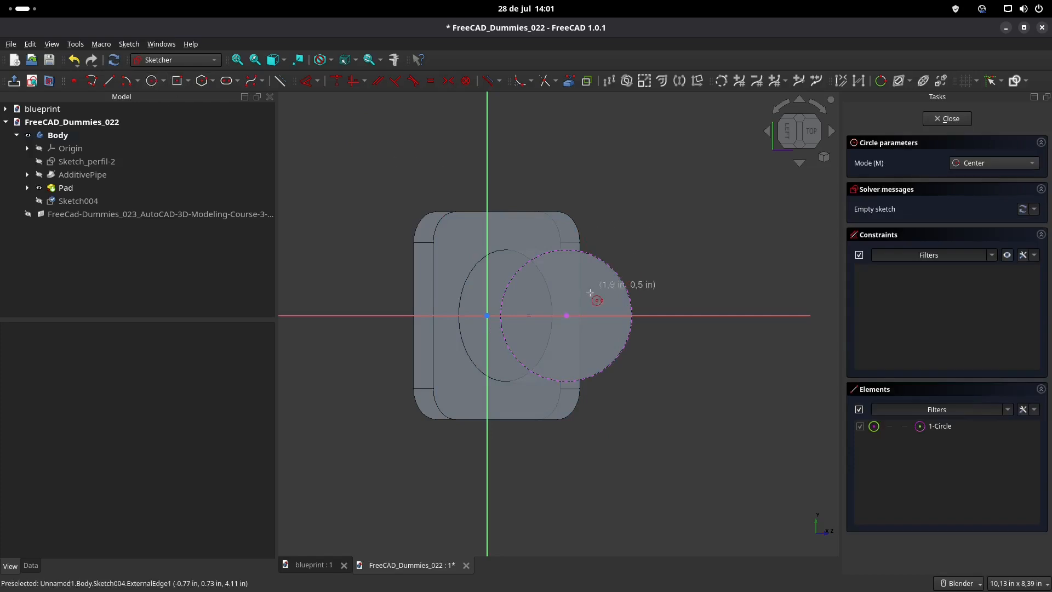
{"action": "left_click", "coordinate": [566, 315]}
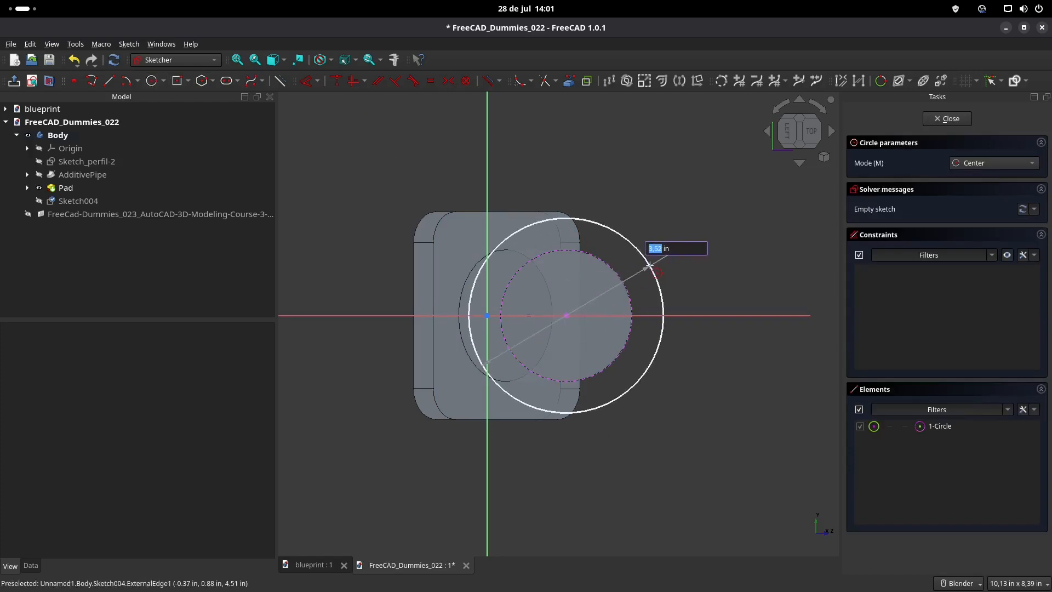
{"action": "key", "text": "Return"}
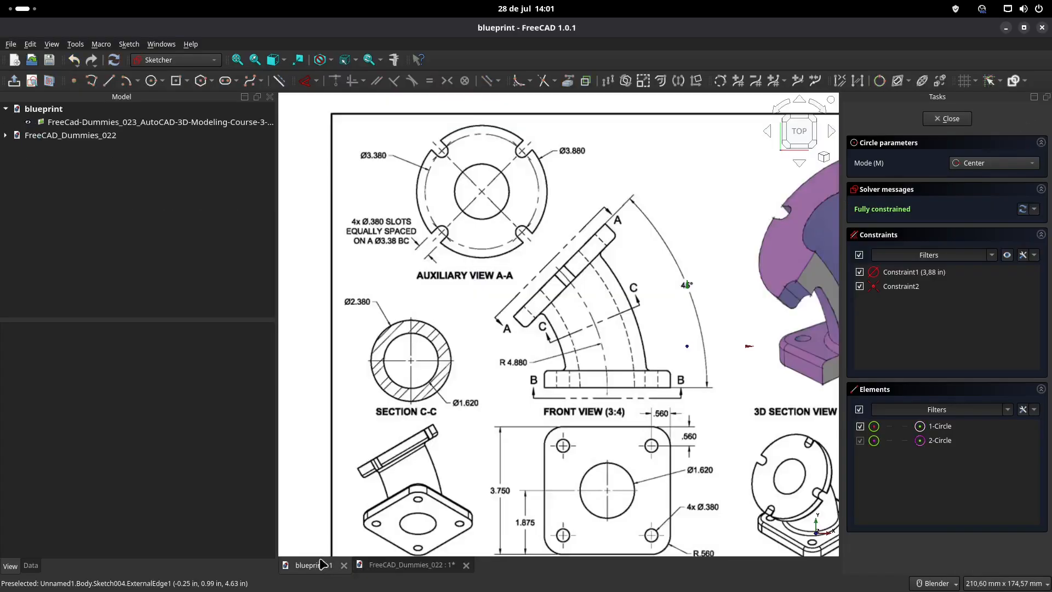
{"action": "left_click", "coordinate": [320, 566]}
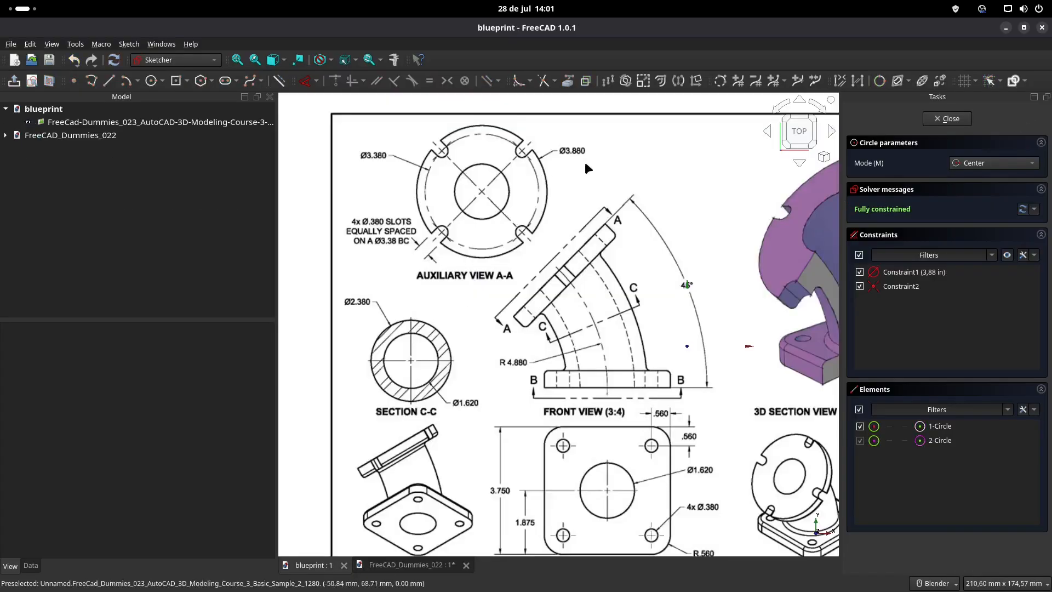
{"action": "left_click", "coordinate": [420, 566]}
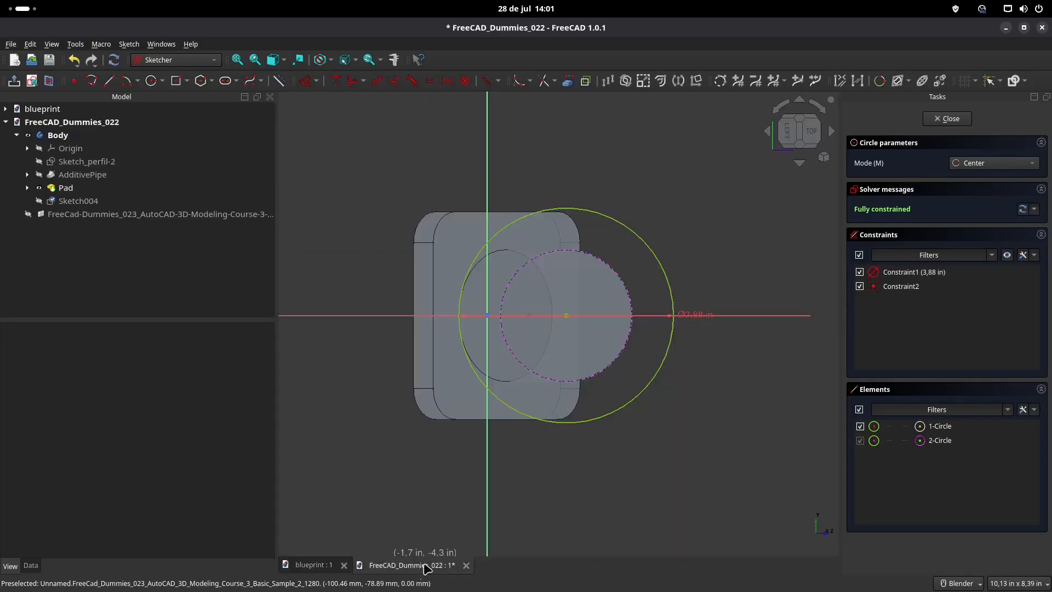
{"action": "left_click", "coordinate": [951, 119]}
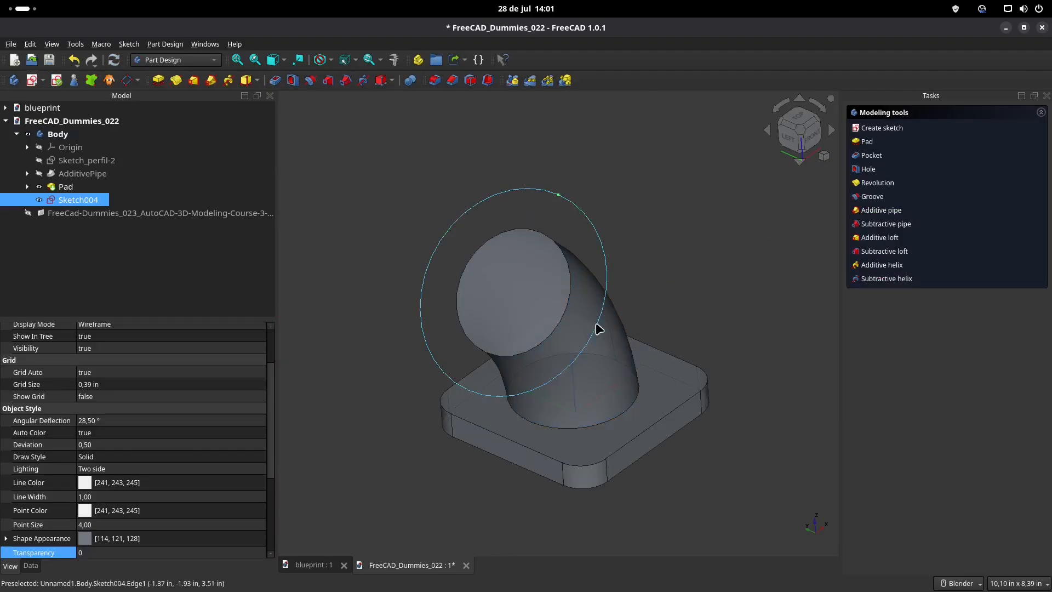
- Show the blueprint image over the model in front view to compare the upper flange
{"action": "middle_click_drag", "start_coordinate": [597, 326], "coordinate": [801, 160]}
{"action": "left_click", "coordinate": [806, 135]}
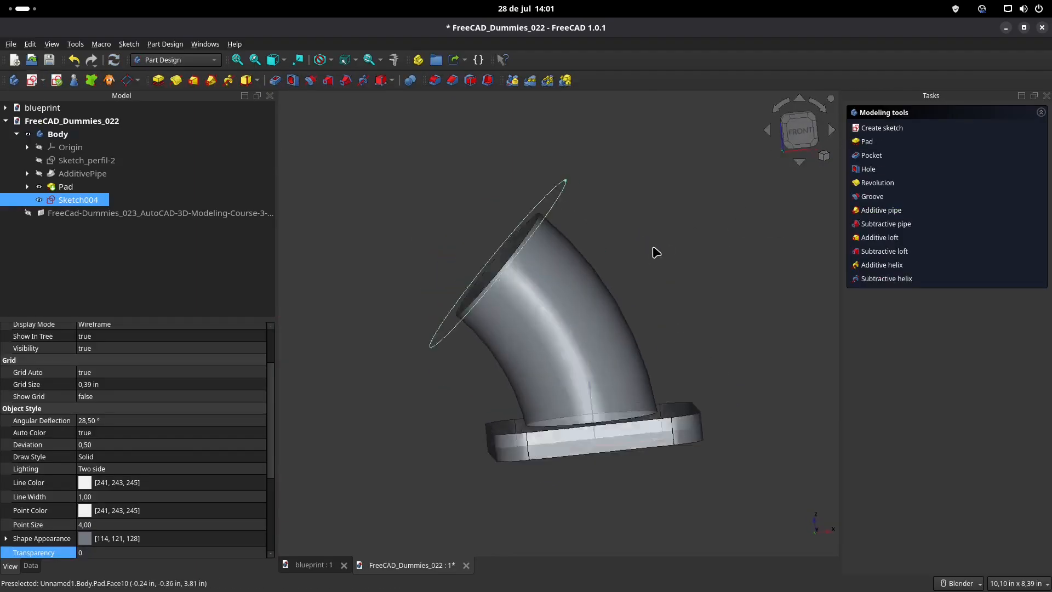
{"action": "left_click", "coordinate": [169, 214]}
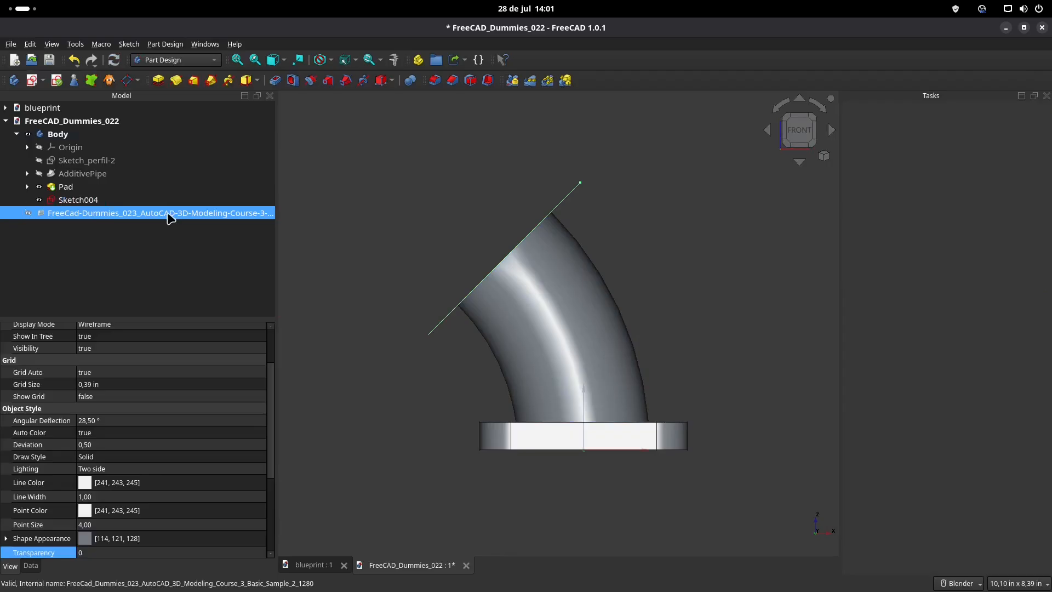
{"action": "key", "text": "space"}
- Pad the upper flange circle 0.5 in with the direction reversed
{"action": "left_click", "coordinate": [77, 200]}
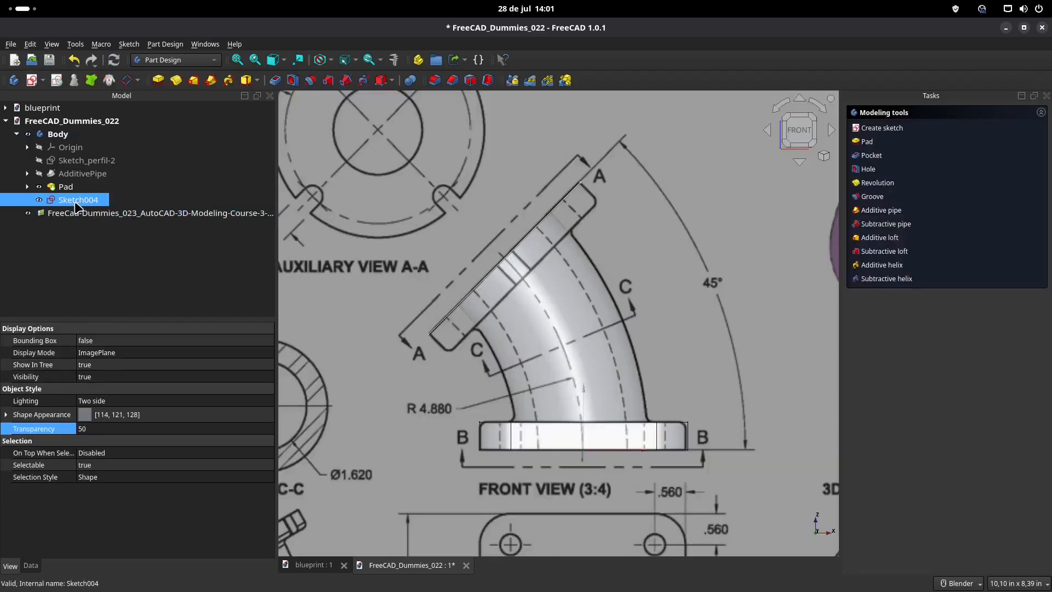
{"action": "left_click", "coordinate": [159, 80]}
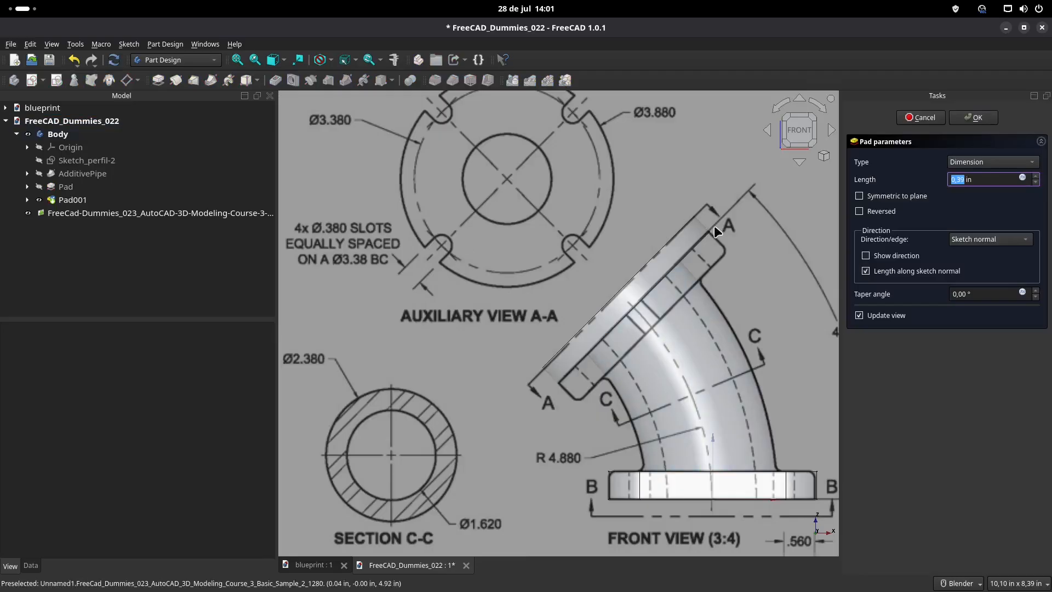
{"action": "left_click", "coordinate": [860, 212]}
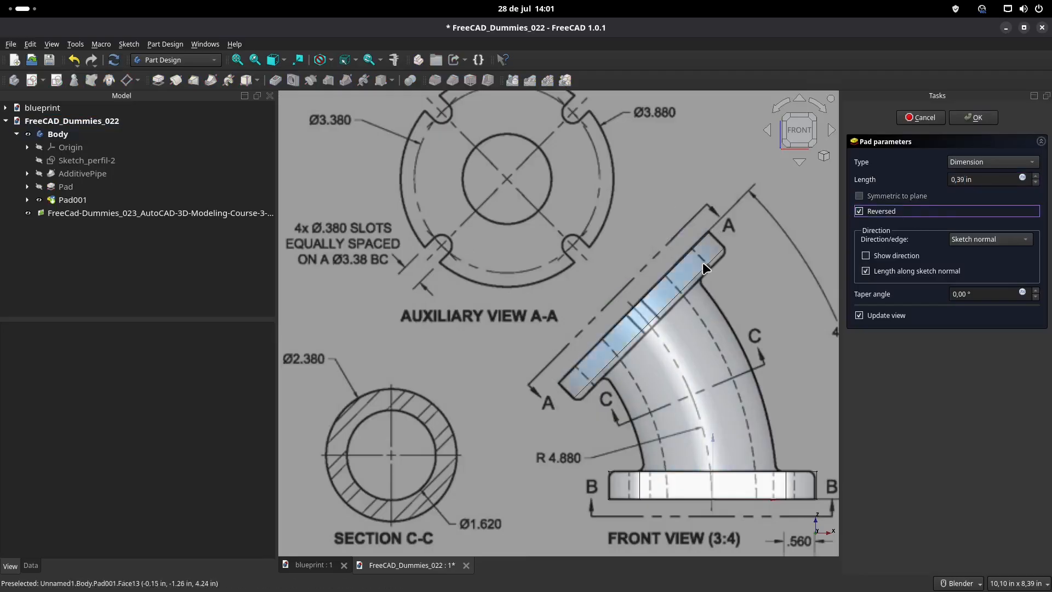
{"action": "left_click_drag", "start_coordinate": [958, 181], "coordinate": [874, 176]}
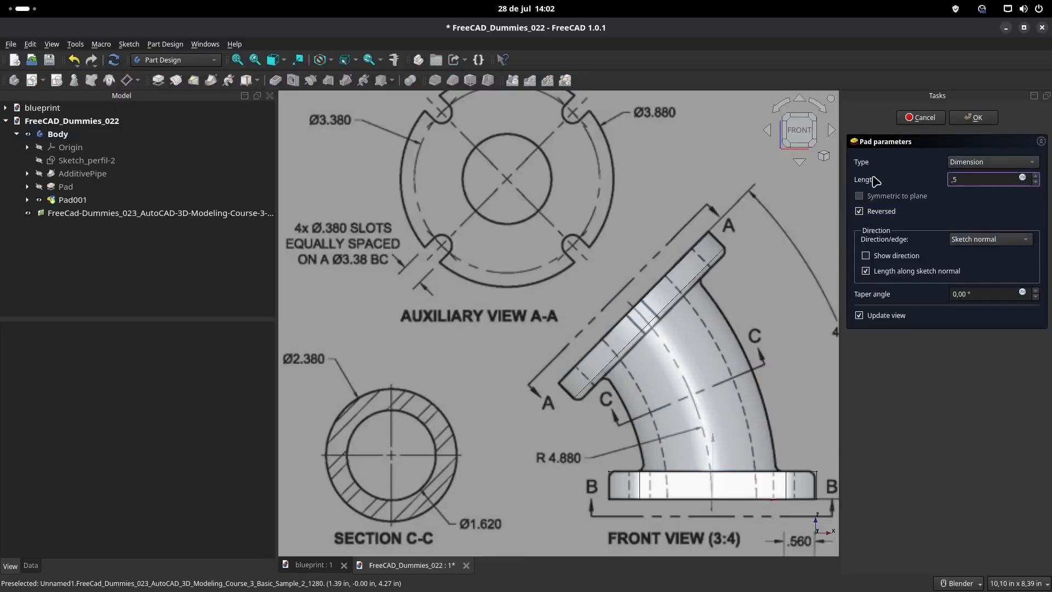
{"action": "left_click", "coordinate": [977, 118]}
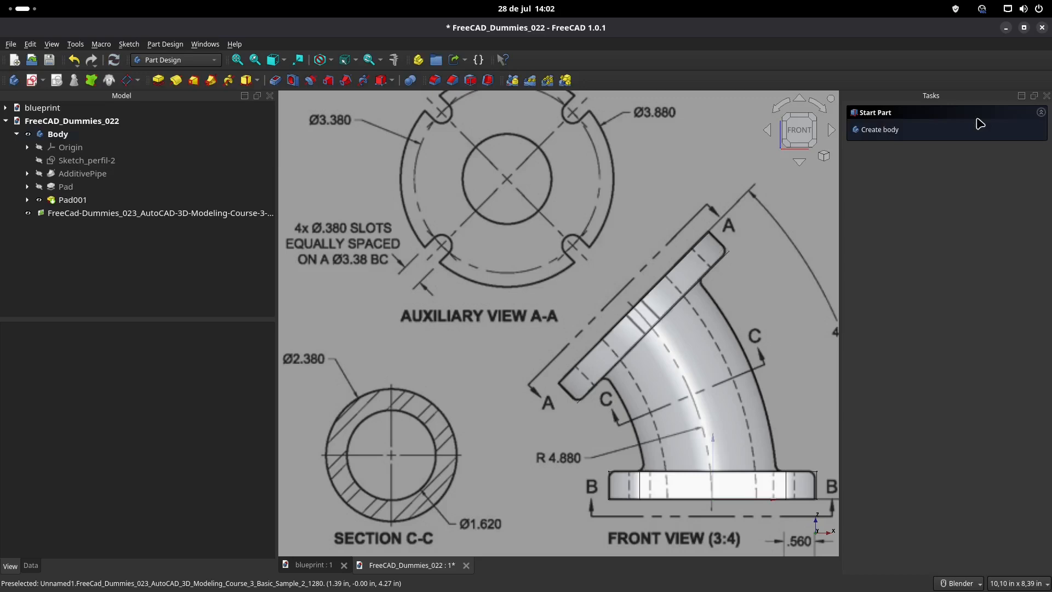
- Hide the blueprint image over the model and make the inner profile sketch Sketch_perfil-2 visible
{"action": "middle_click_drag", "start_coordinate": [559, 285], "coordinate": [587, 280]}
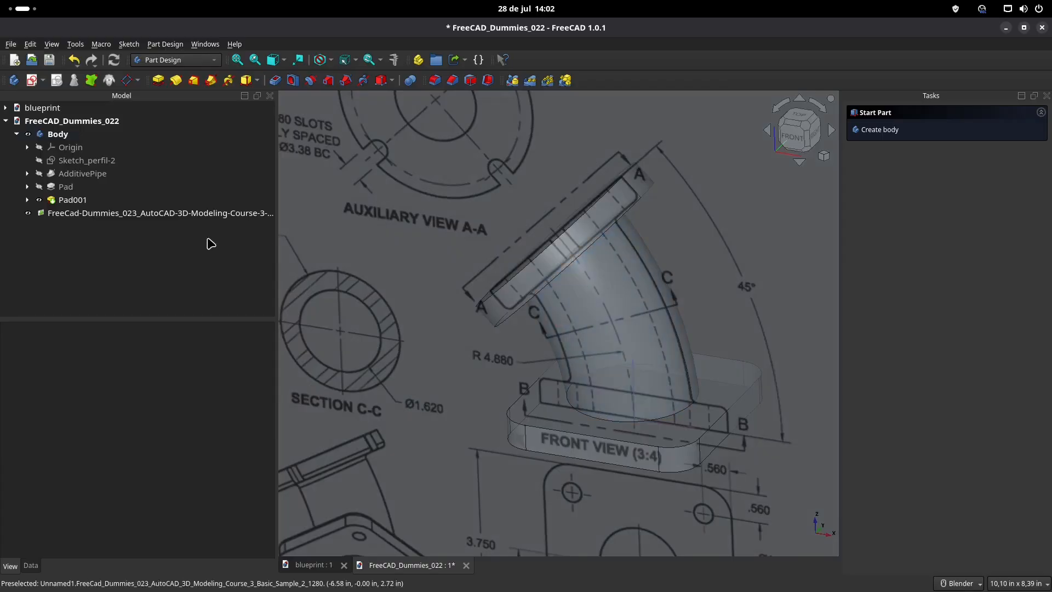
{"action": "left_click", "coordinate": [167, 215]}
{"action": "key", "text": "space"}
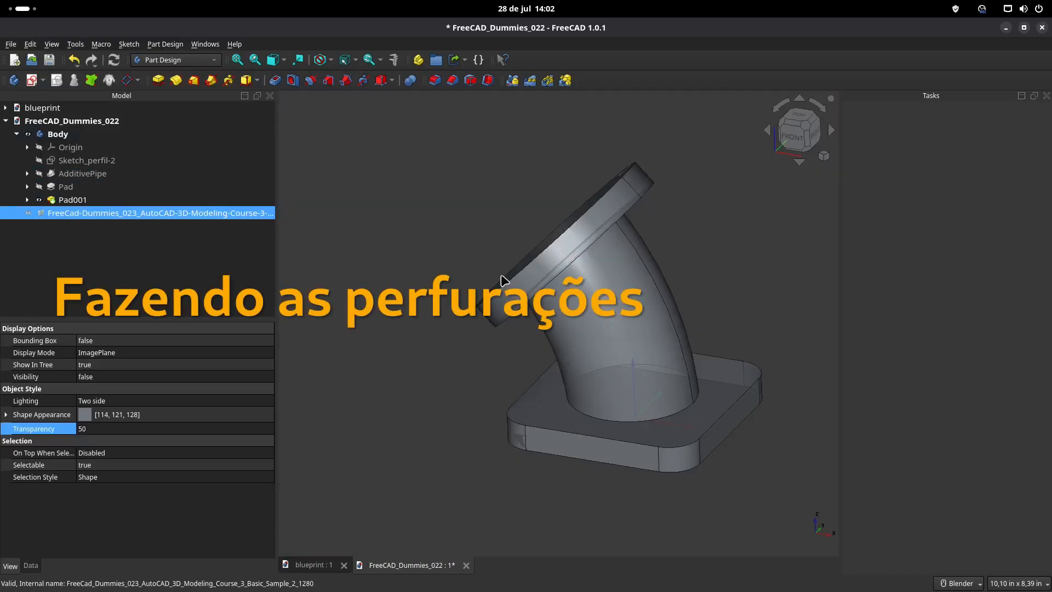
{"action": "middle_click_drag", "start_coordinate": [582, 209], "coordinate": [350, 233]}
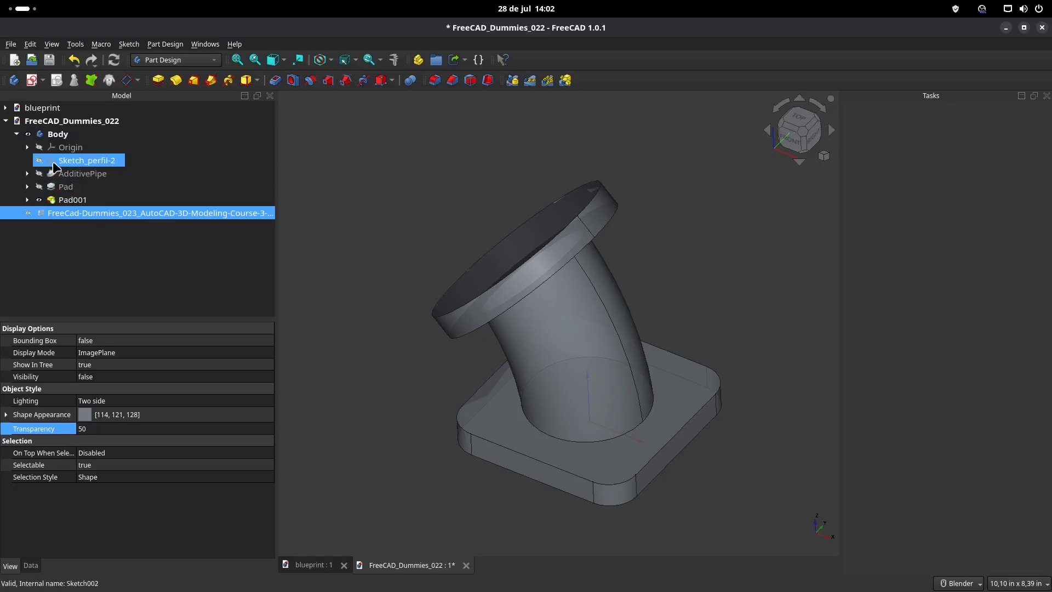
{"action": "left_click", "coordinate": [92, 160]}
{"action": "key", "text": "space"}
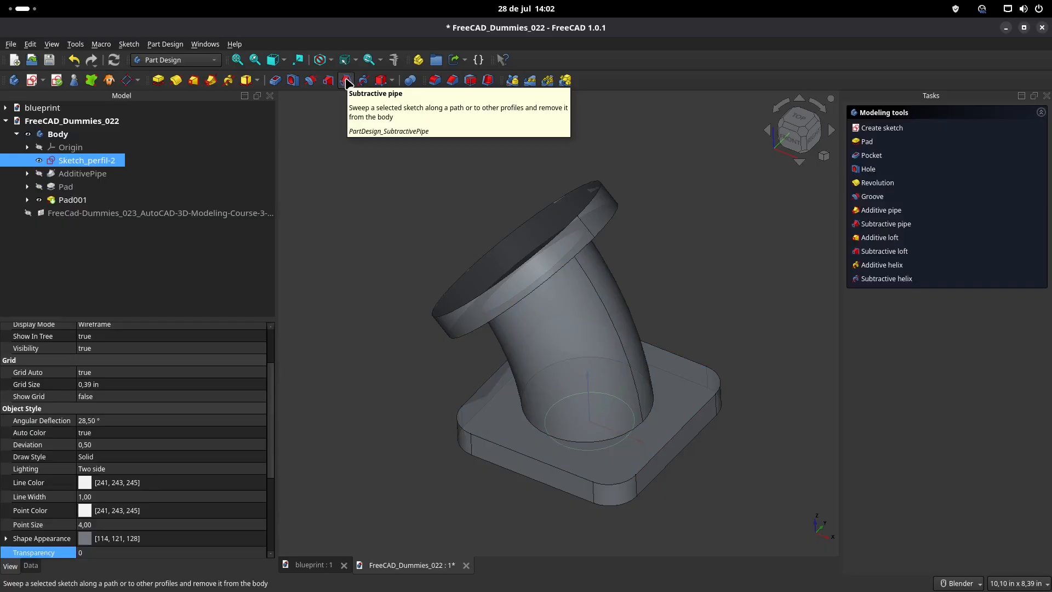
- Cut the bore through the elbow with a Subtractive Pipe, sweeping Sketch_perfil-2 along Sketch_caminho from the AdditivePipe
{"action": "left_click", "coordinate": [346, 81]}
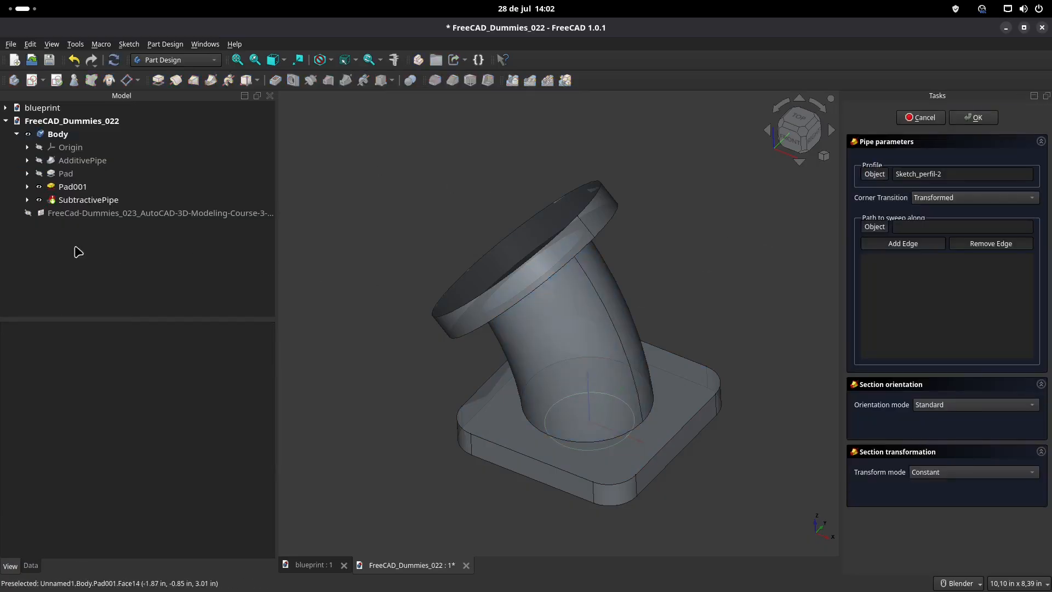
{"action": "left_click", "coordinate": [28, 160]}
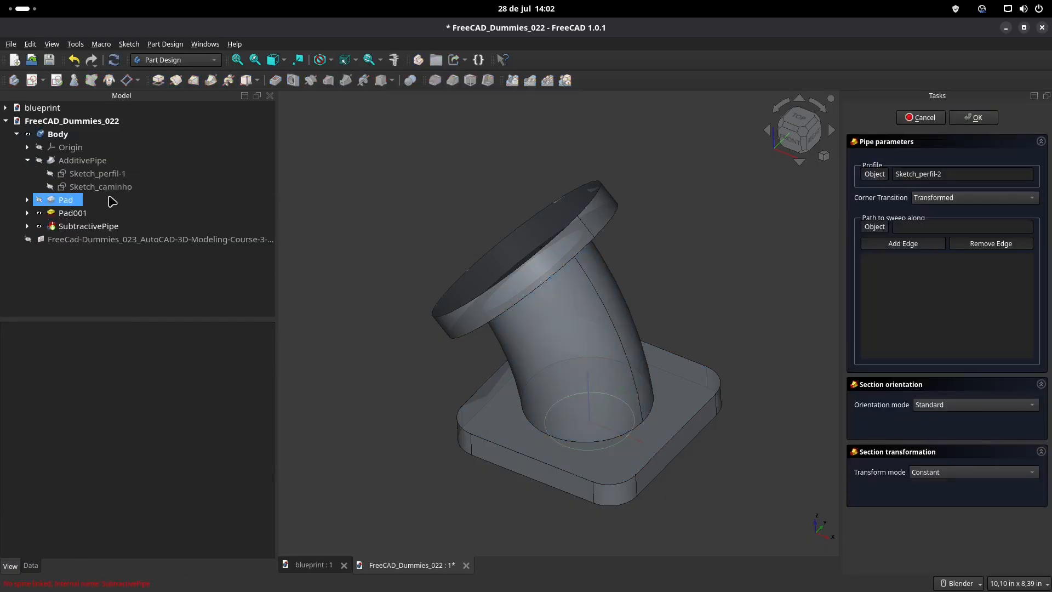
{"action": "left_click", "coordinate": [116, 174]}
{"action": "left_click", "coordinate": [114, 186]}
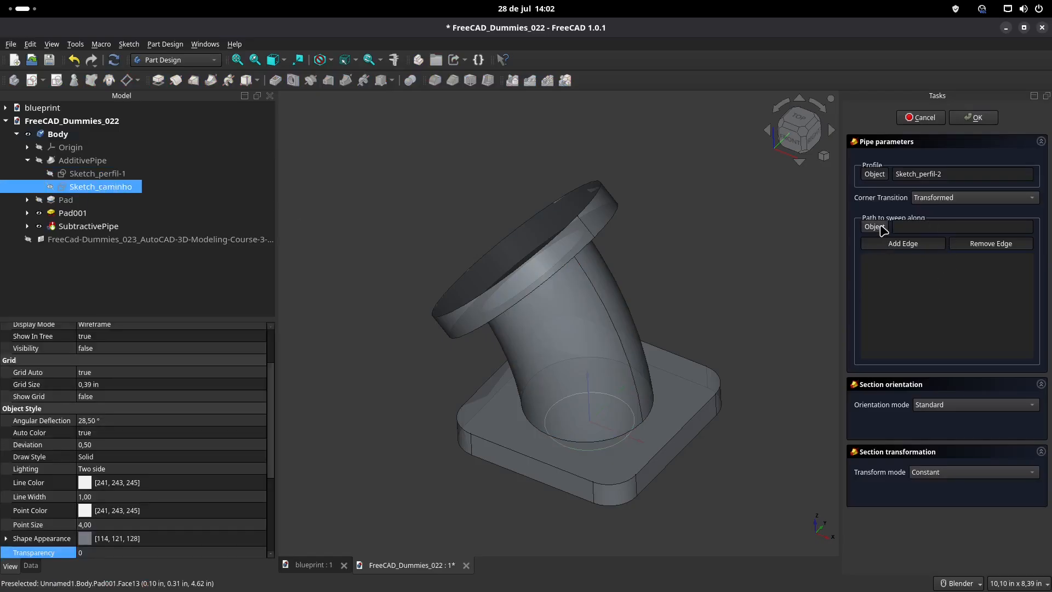
{"action": "left_click", "coordinate": [875, 226]}
{"action": "left_click", "coordinate": [117, 187]}
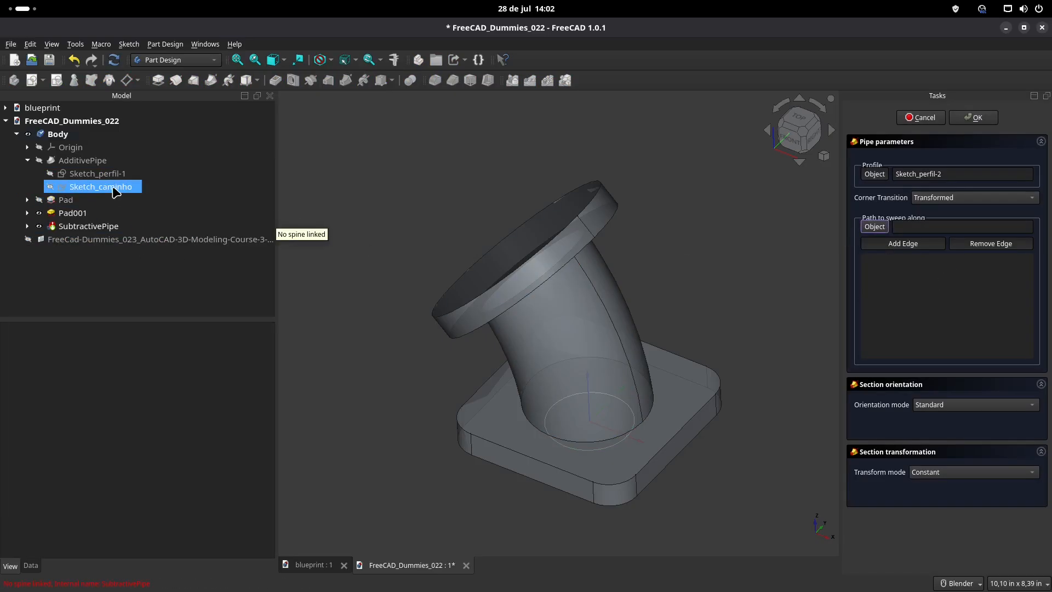
{"action": "middle_click_drag", "start_coordinate": [416, 247], "coordinate": [735, 277]}
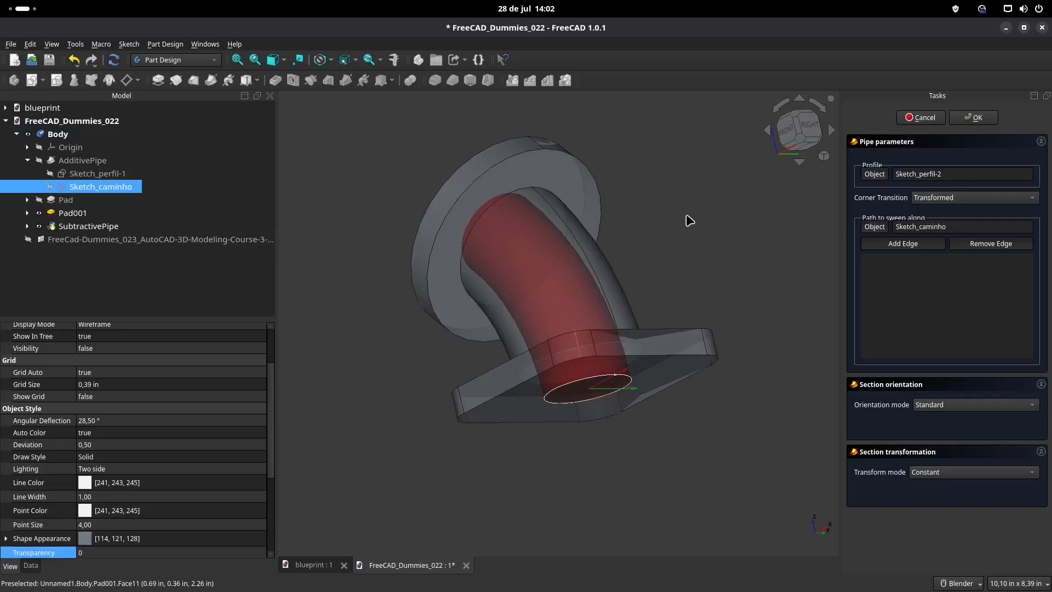
{"action": "middle_click_drag", "start_coordinate": [679, 200], "coordinate": [680, 211]}
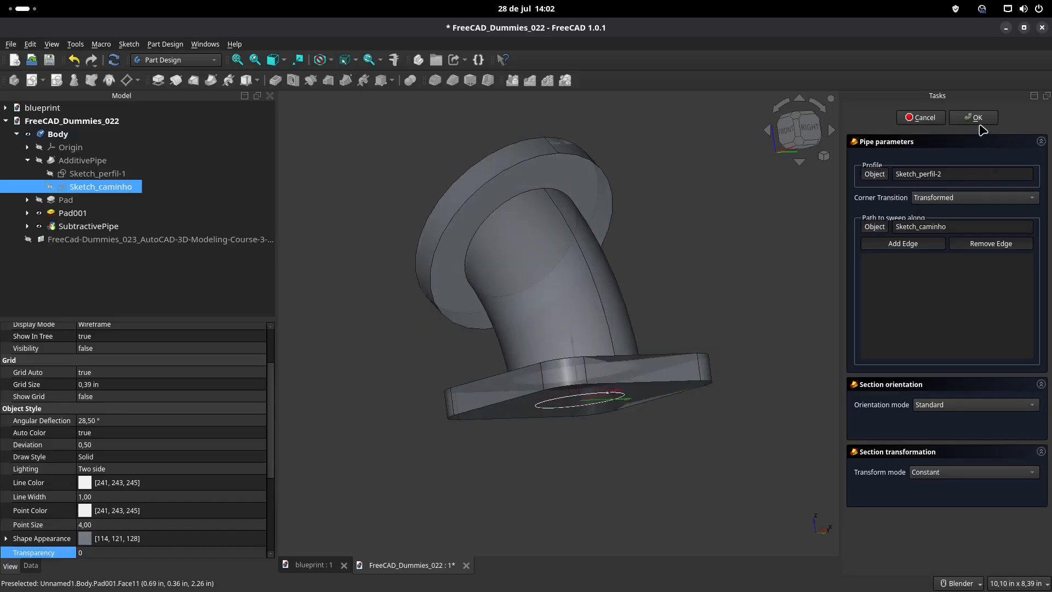
{"action": "left_click", "coordinate": [978, 119]}
{"action": "middle_click_drag", "start_coordinate": [605, 225], "coordinate": [657, 307]}
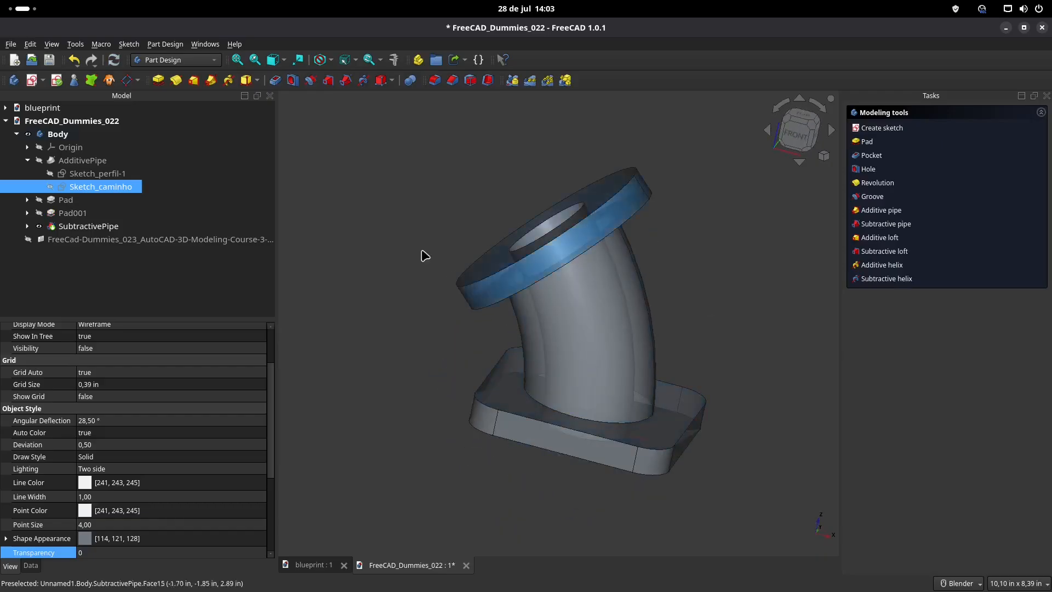
{"action": "left_click", "coordinate": [28, 160]}
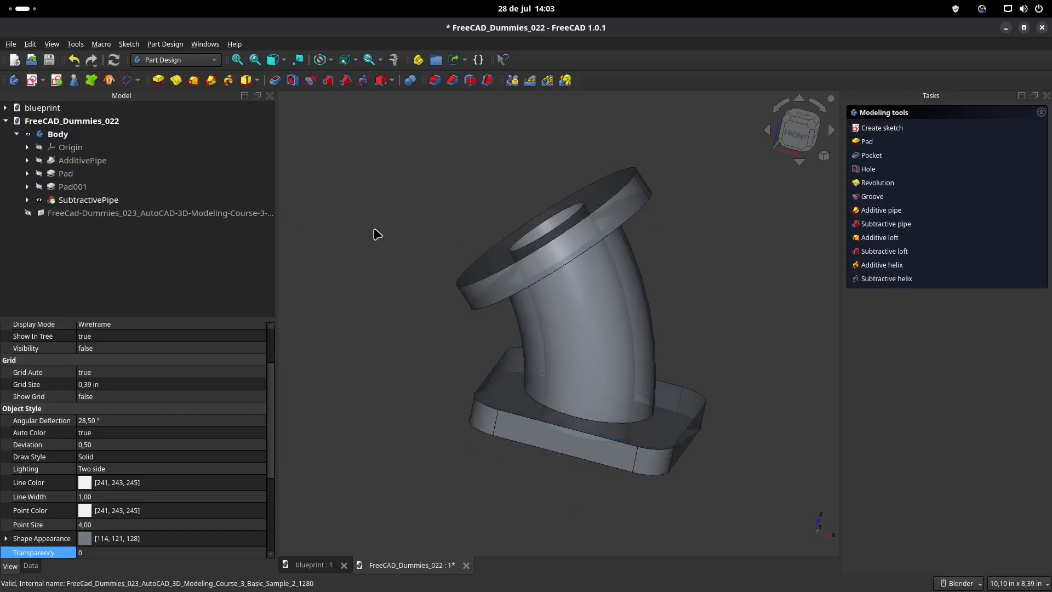
- Examine the blueprint for the base flange hole dimensions and the rounded flange edges, comparing them with the elbow model
{"action": "left_click", "coordinate": [313, 565]}
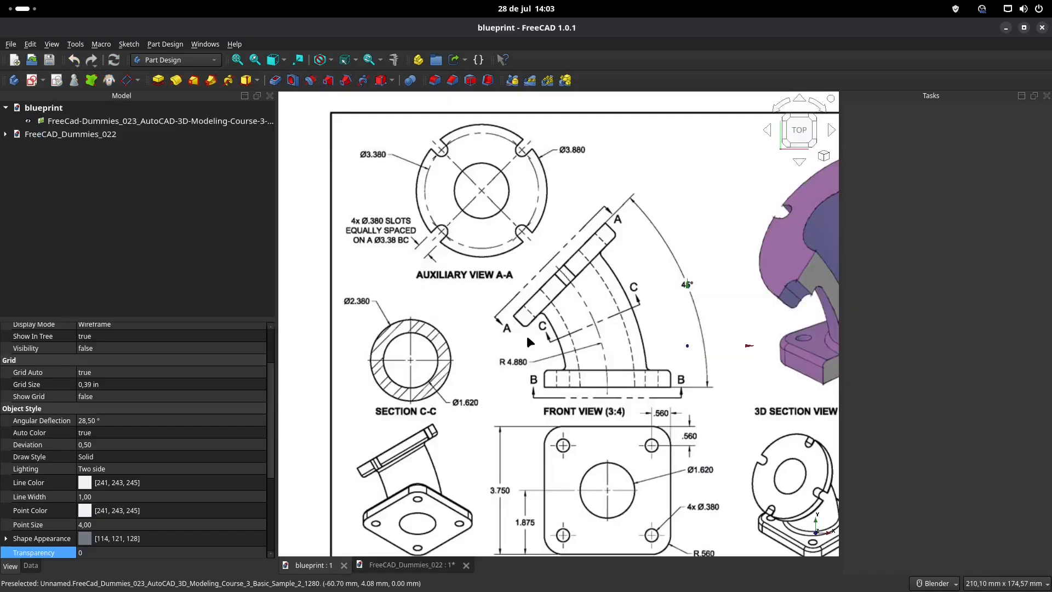
{"action": "middle_click_drag", "start_coordinate": [694, 370], "coordinate": [644, 341], "text": "shift"}
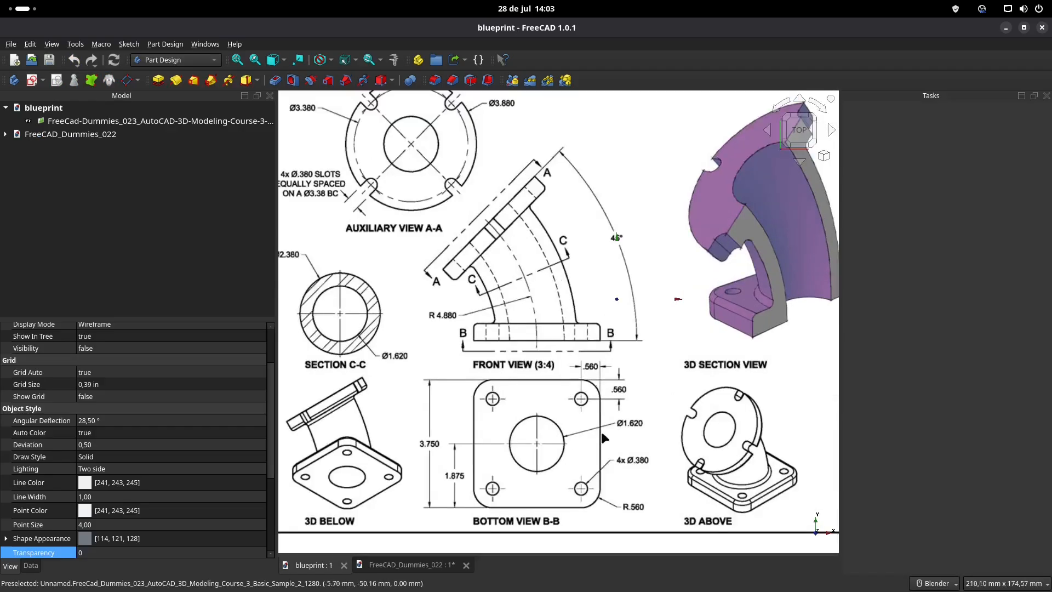
{"action": "scroll", "coordinate": [600, 431], "scroll_direction": "up", "scroll_amount": 2}
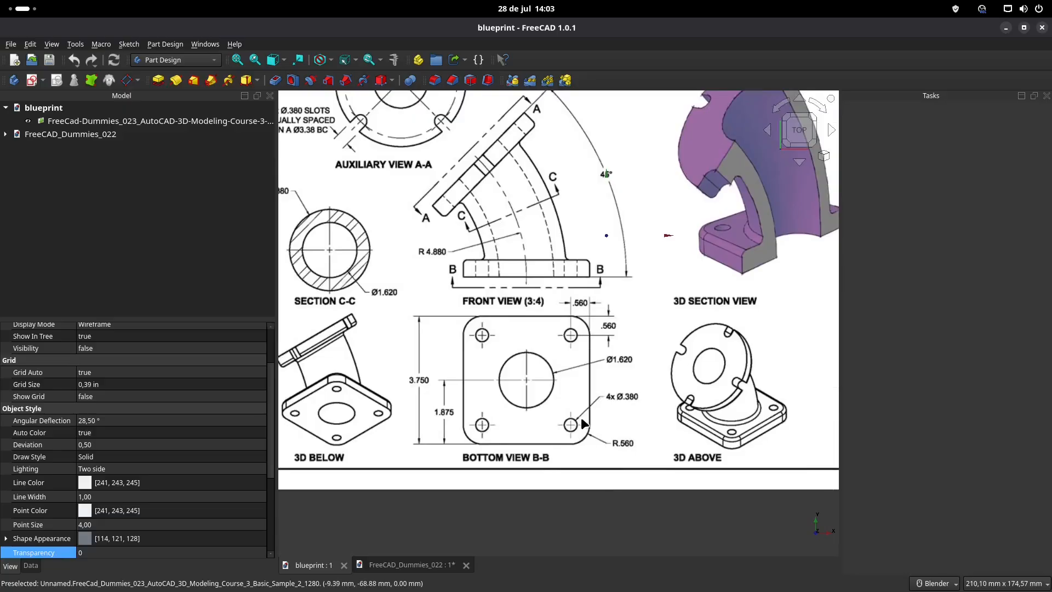
{"action": "left_click", "coordinate": [400, 565]}
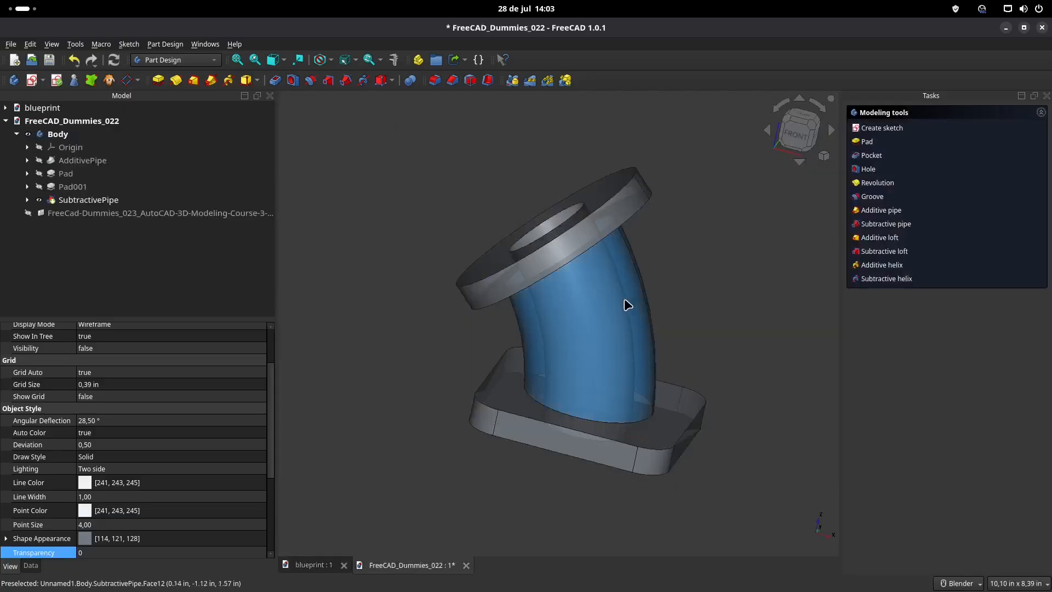
{"action": "middle_click_drag", "start_coordinate": [480, 266], "coordinate": [458, 310]}
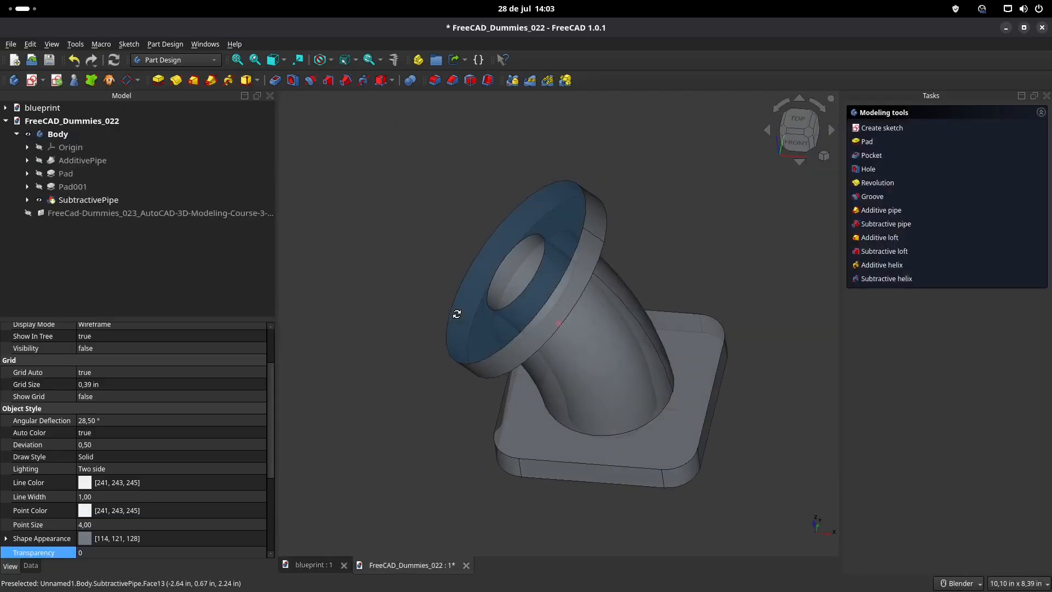
{"action": "left_click", "coordinate": [696, 344]}
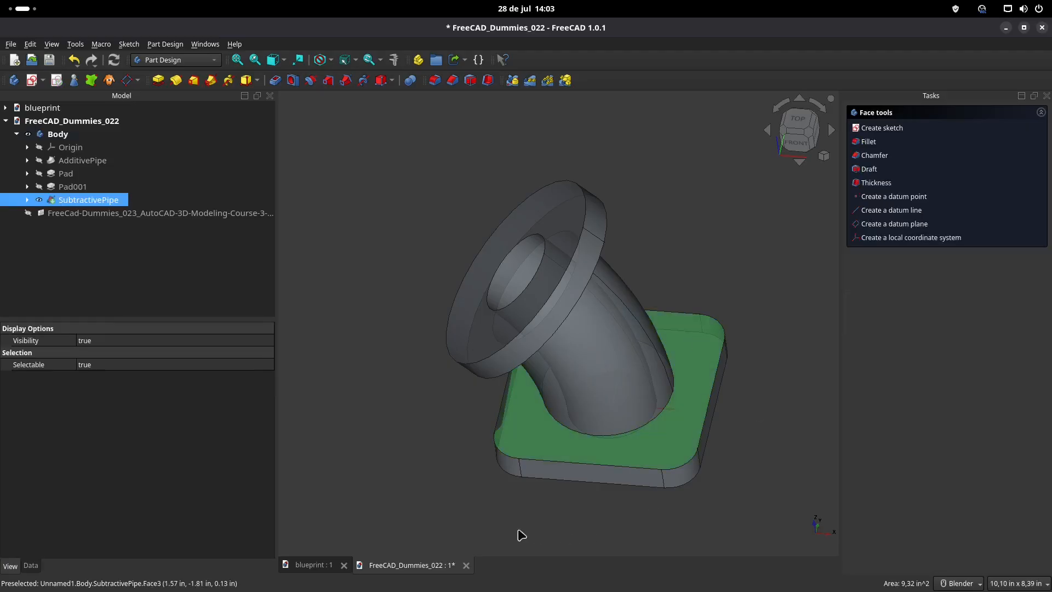
{"action": "left_click", "coordinate": [313, 565]}
{"action": "middle_click_drag", "start_coordinate": [609, 331], "coordinate": [638, 369], "text": "shift"}
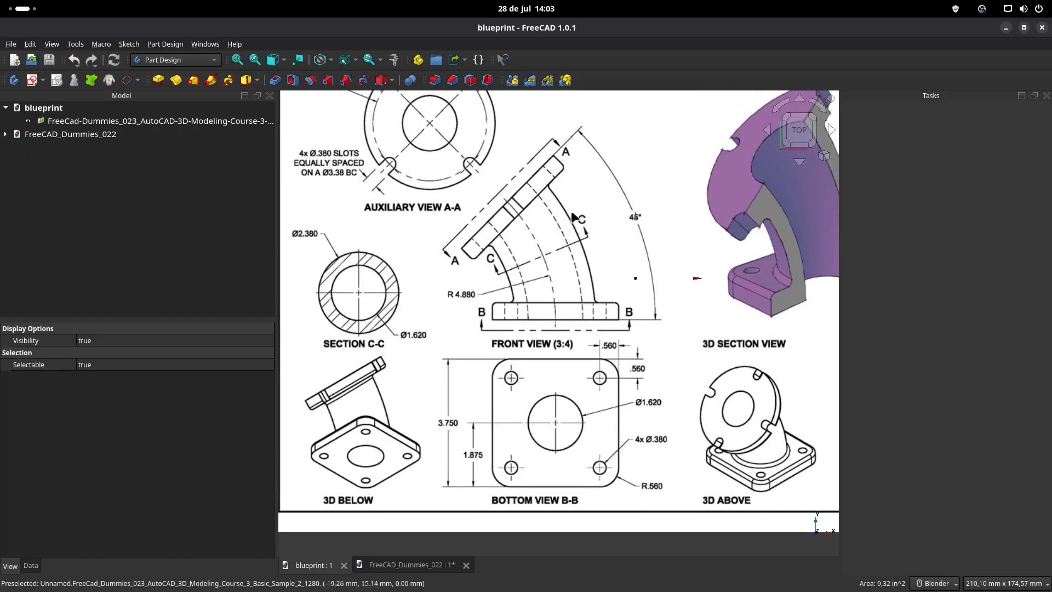
{"action": "scroll", "coordinate": [665, 305], "scroll_direction": "down", "scroll_amount": 2}
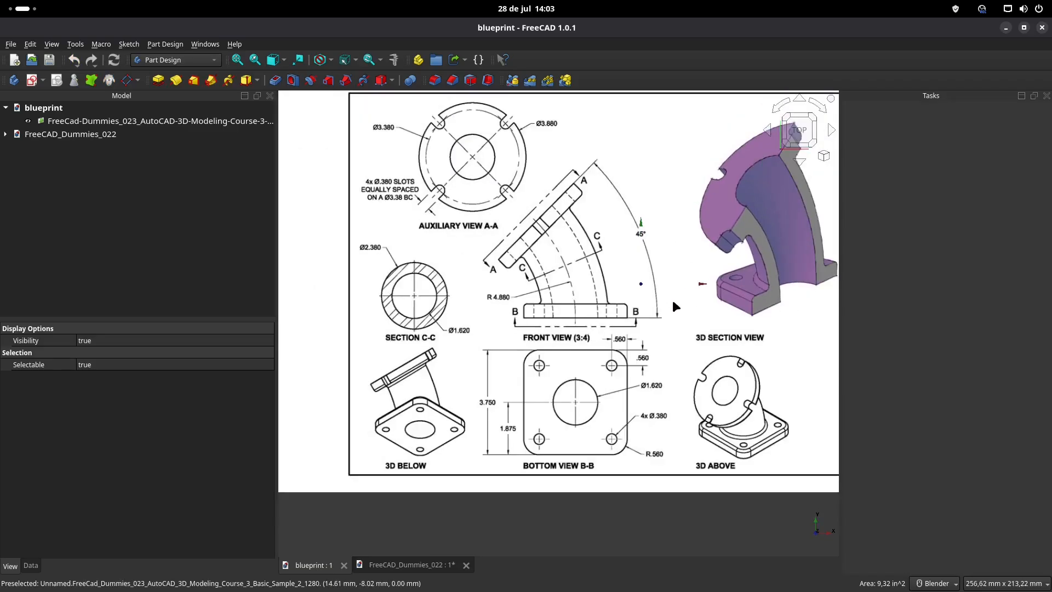
{"action": "middle_click_drag", "start_coordinate": [672, 298], "coordinate": [653, 317], "text": "shift"}
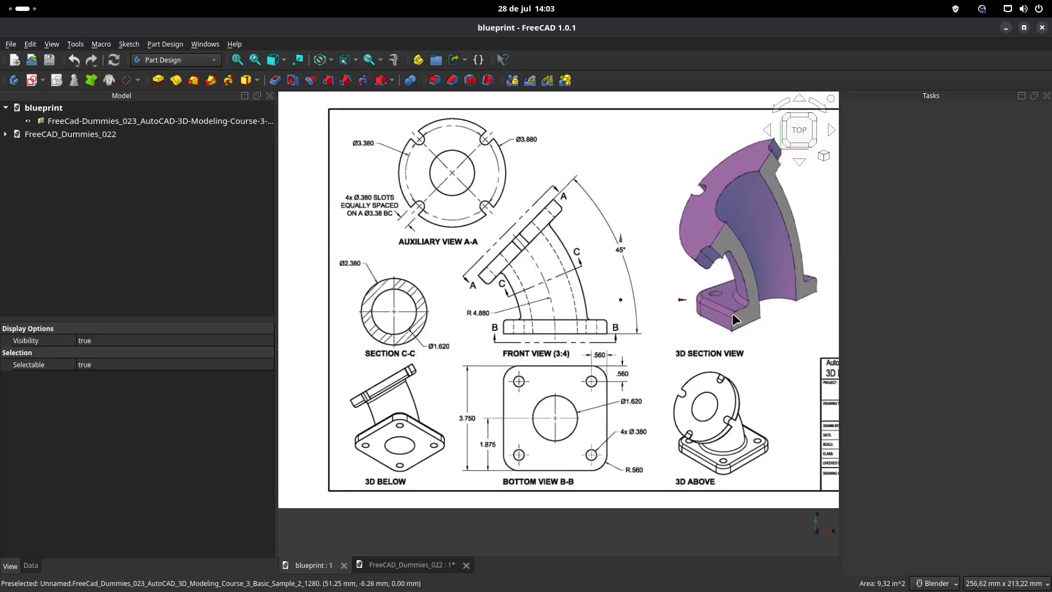
{"action": "left_click", "coordinate": [390, 565]}
{"action": "left_click", "coordinate": [428, 221]}
{"action": "middle_click_drag", "start_coordinate": [461, 352], "coordinate": [409, 303]}
{"action": "scroll", "coordinate": [549, 394], "scroll_direction": "up", "scroll_amount": 4}
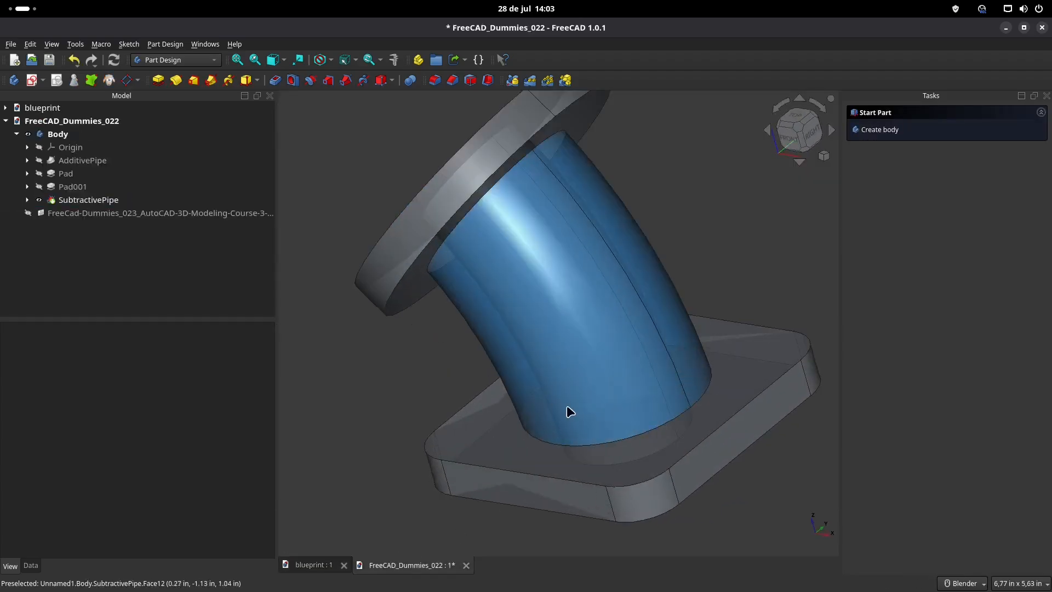
- Show the blueprint image over the model in front view and fillet the square base flange's upper edge with a 0.1 in radius
{"action": "left_click", "coordinate": [189, 219]}
{"action": "key", "text": "space"}
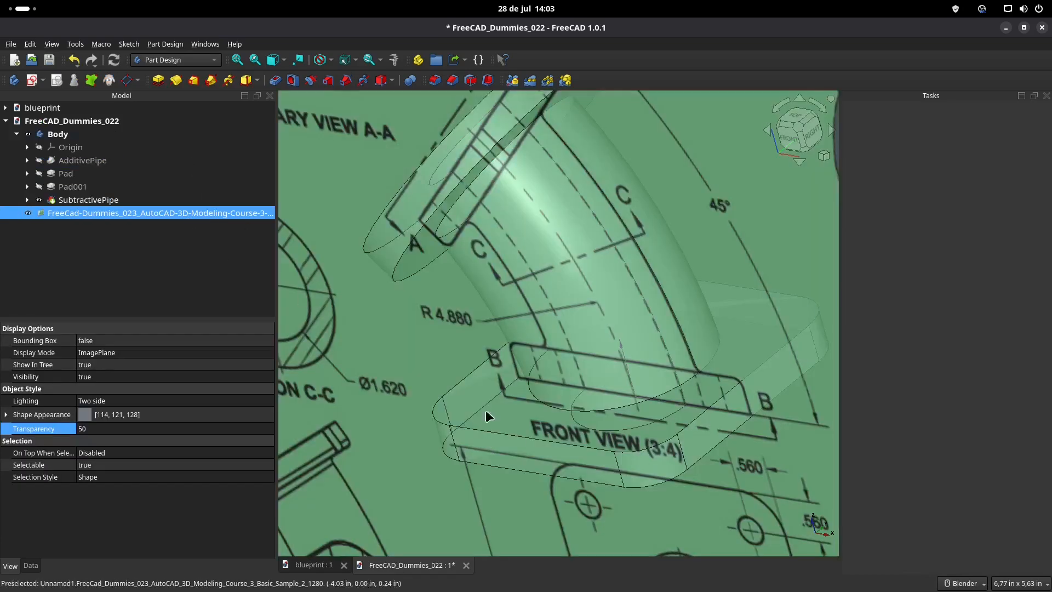
{"action": "left_click", "coordinate": [508, 435]}
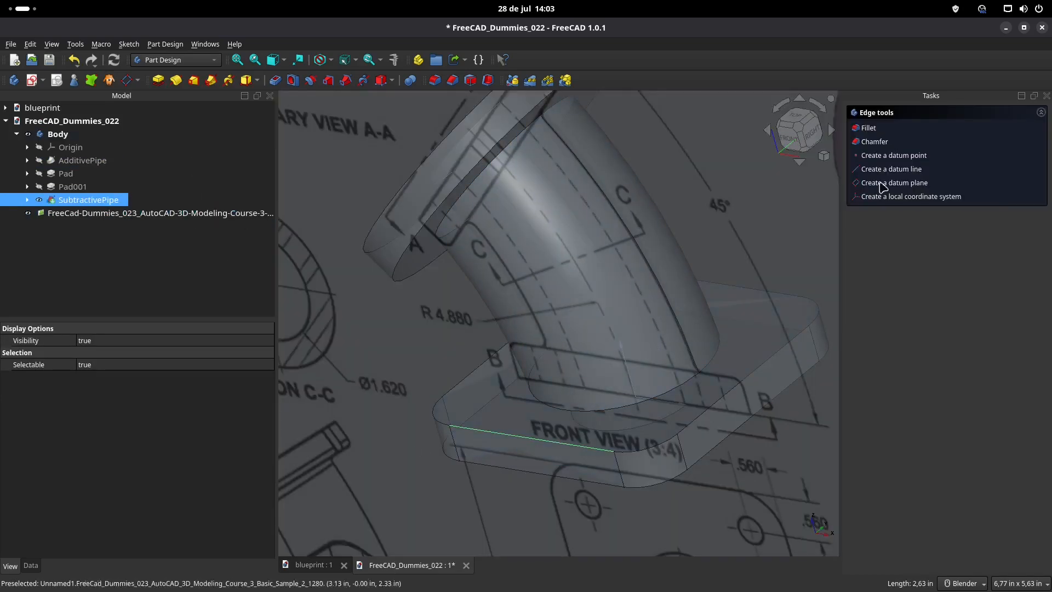
{"action": "left_click", "coordinate": [788, 137]}
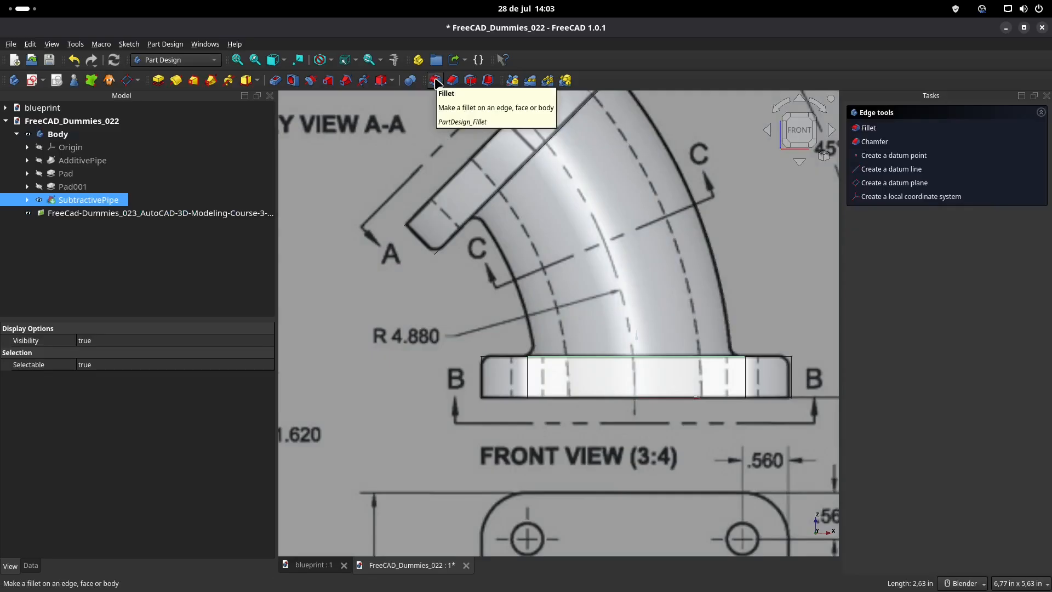
{"action": "left_click", "coordinate": [435, 82]}
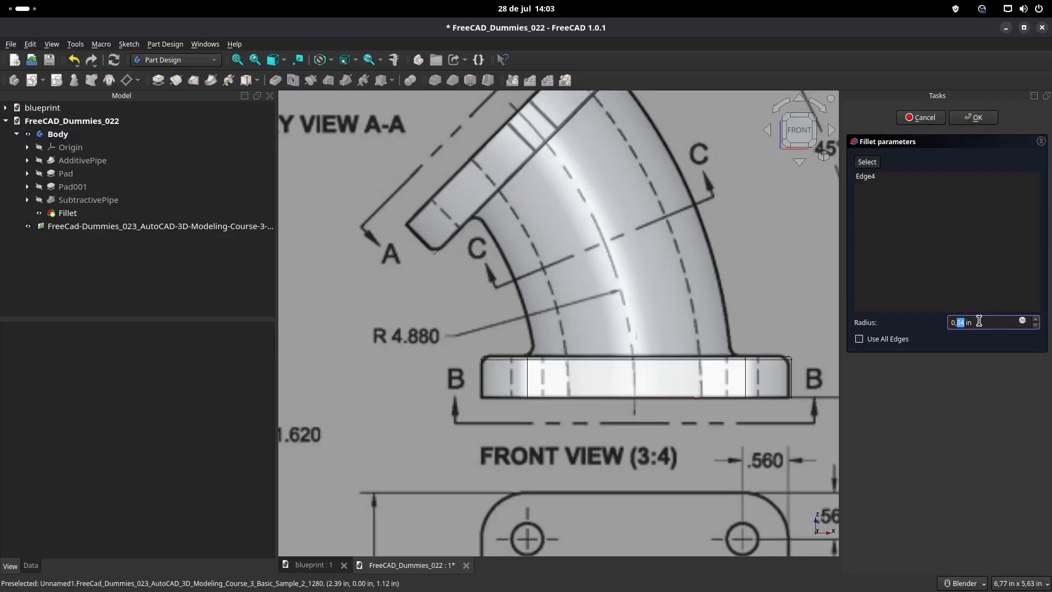
{"action": "left_click", "coordinate": [792, 289]}
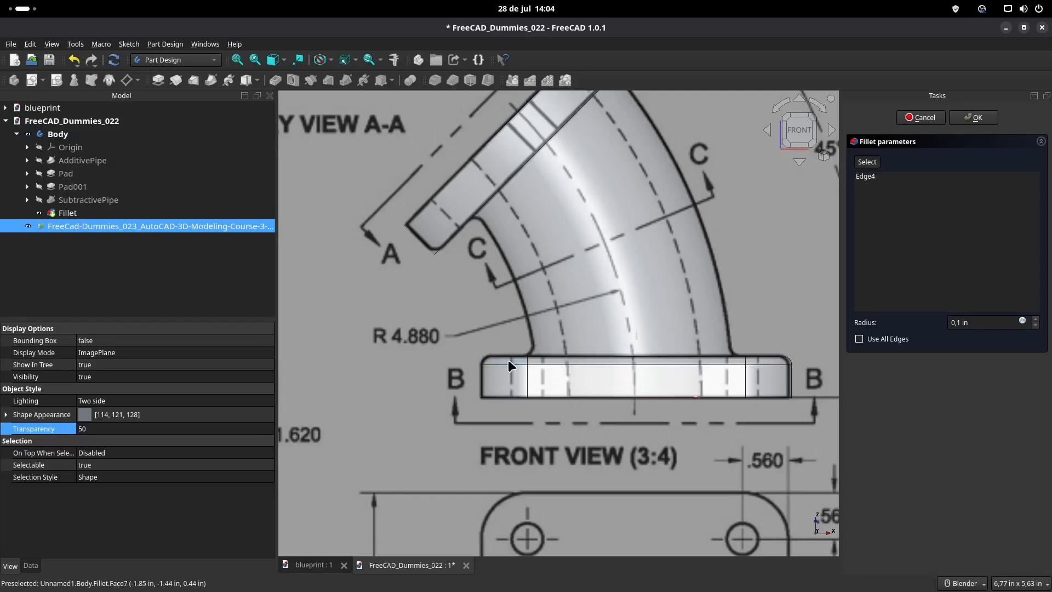
{"action": "middle_click_drag", "start_coordinate": [731, 254], "coordinate": [724, 292], "text": "shift"}
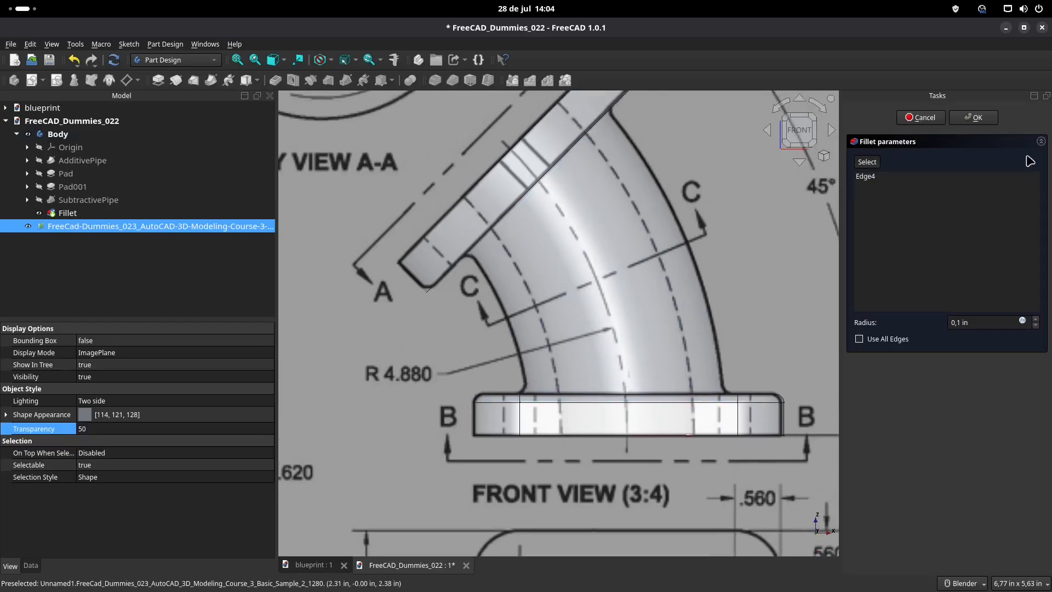
{"action": "left_click", "coordinate": [974, 117]}
- Hide the blueprint image and add both pipe-to-flange junction edges and the round flange's pipe-side rim to the existing fillet
{"action": "left_click", "coordinate": [153, 226]}
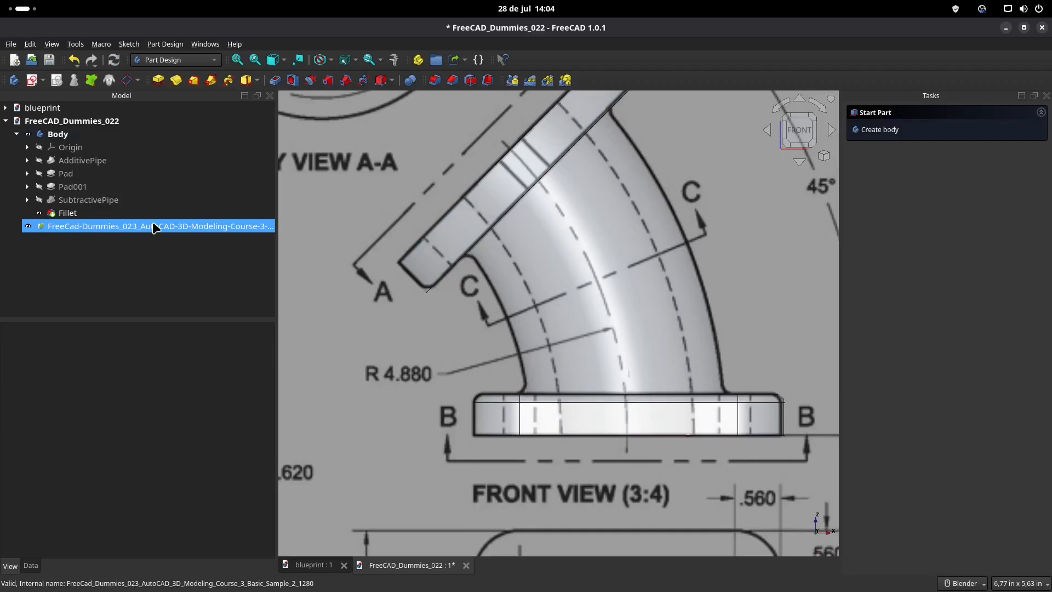
{"action": "key", "text": "space"}
{"action": "middle_click_drag", "start_coordinate": [525, 315], "coordinate": [503, 331]}
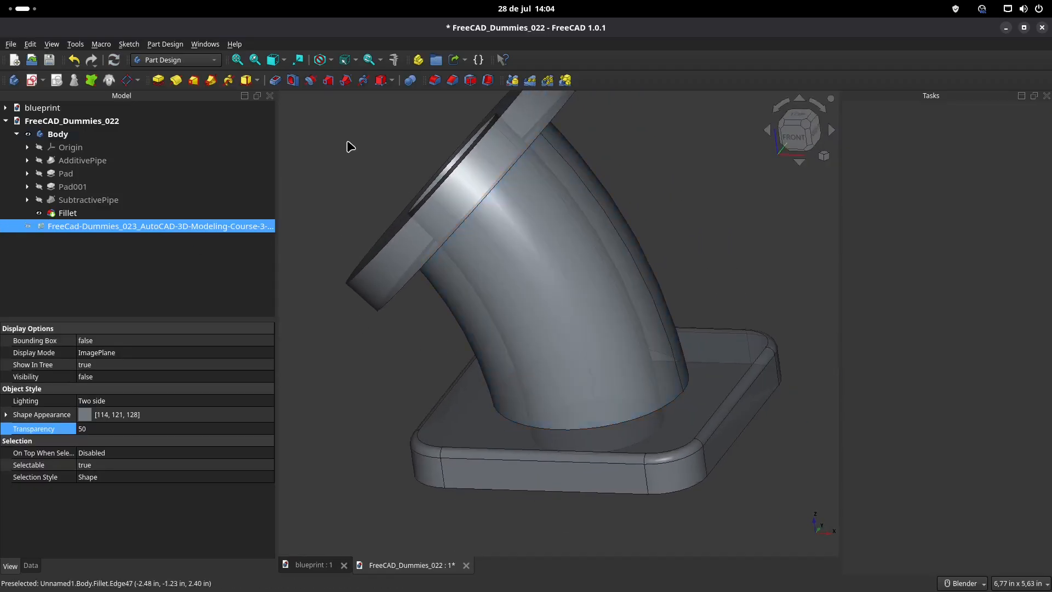
{"action": "left_click", "coordinate": [333, 150]}
{"action": "double_click", "coordinate": [68, 213]}
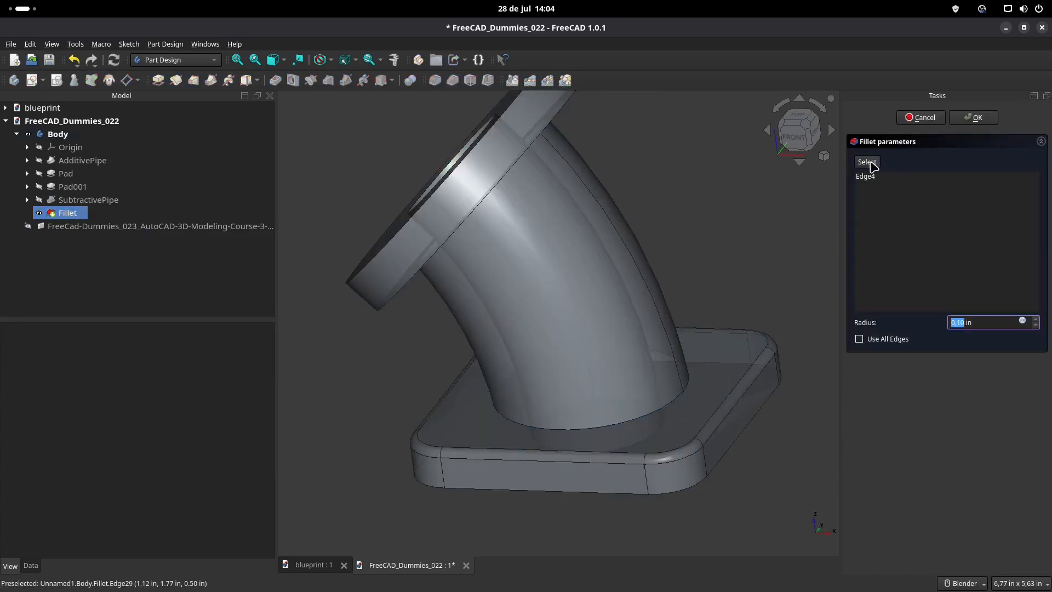
{"action": "left_click", "coordinate": [876, 163]}
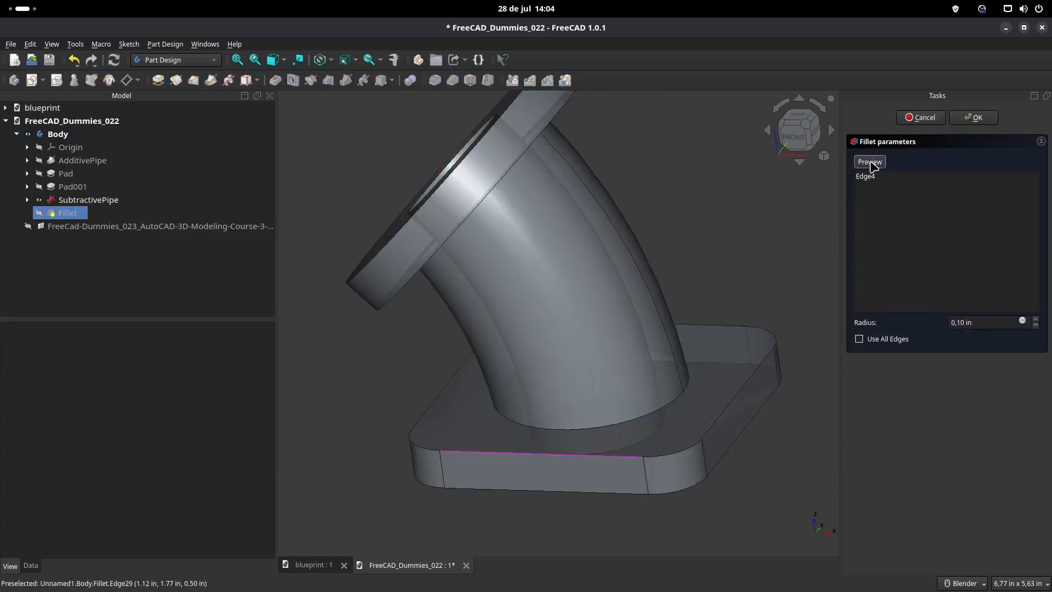
{"action": "left_click", "coordinate": [645, 415]}
{"action": "middle_click_drag", "start_coordinate": [466, 274], "coordinate": [402, 220]}
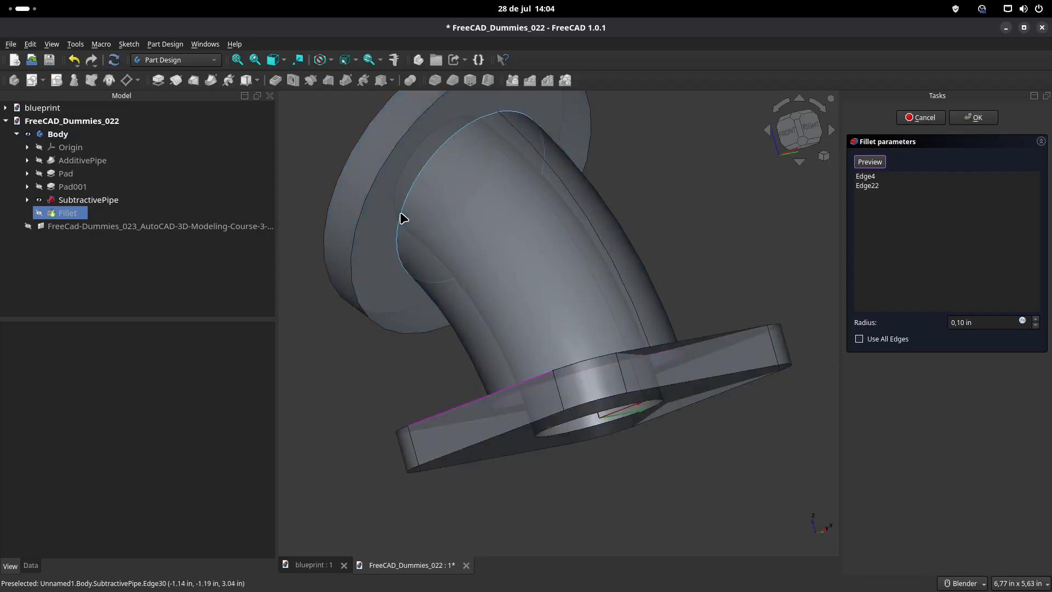
{"action": "left_click", "coordinate": [389, 221]}
{"action": "left_click", "coordinate": [359, 219]}
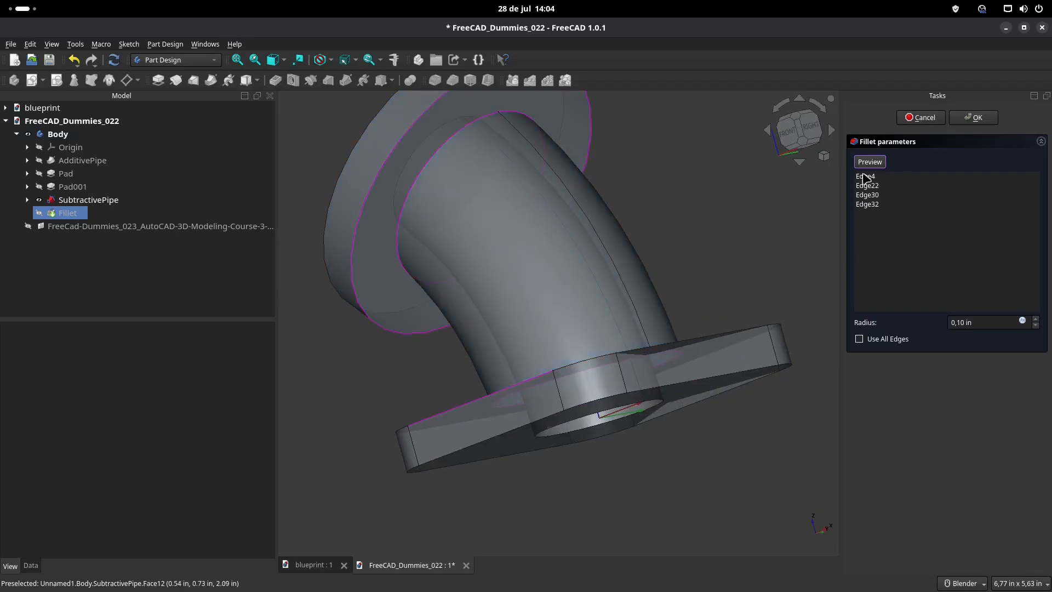
{"action": "left_click", "coordinate": [975, 118]}
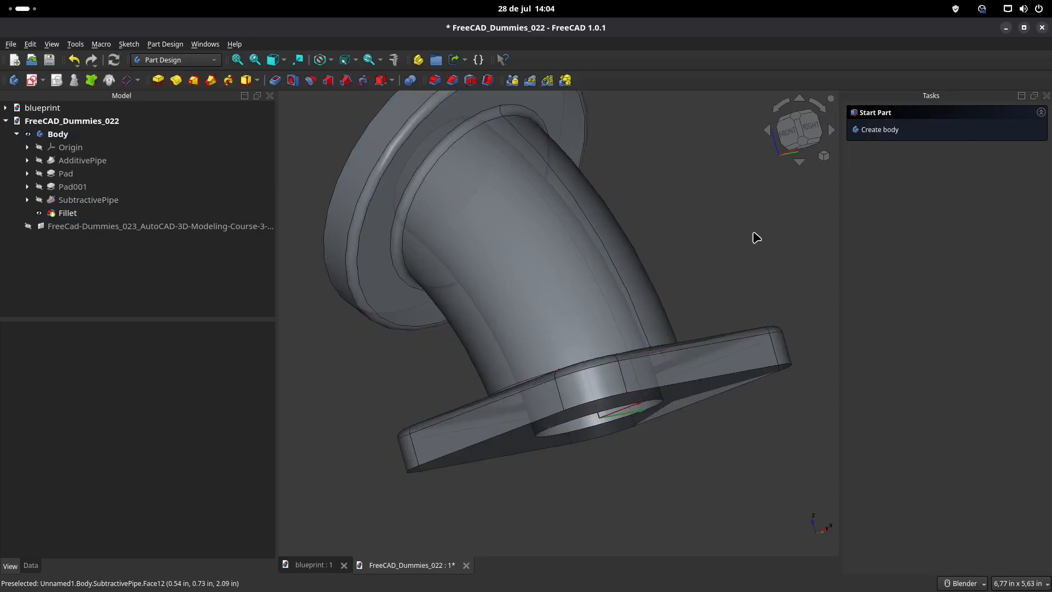
- Compare the fillets with the blueprint image in front view, hiding the image again when done
{"action": "left_click", "coordinate": [788, 131]}
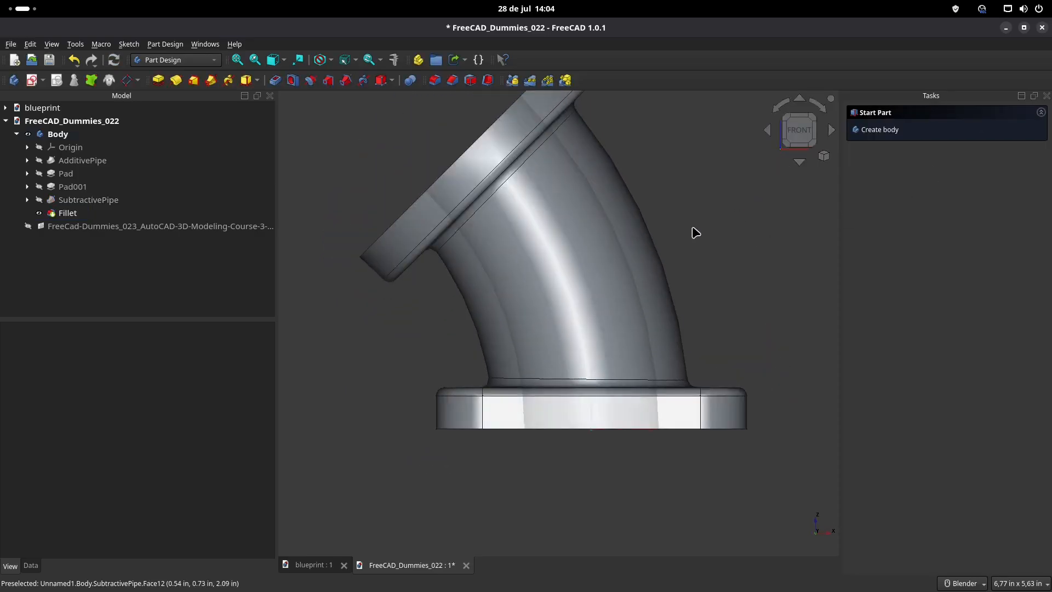
{"action": "left_click", "coordinate": [139, 229]}
{"action": "key", "text": "space"}
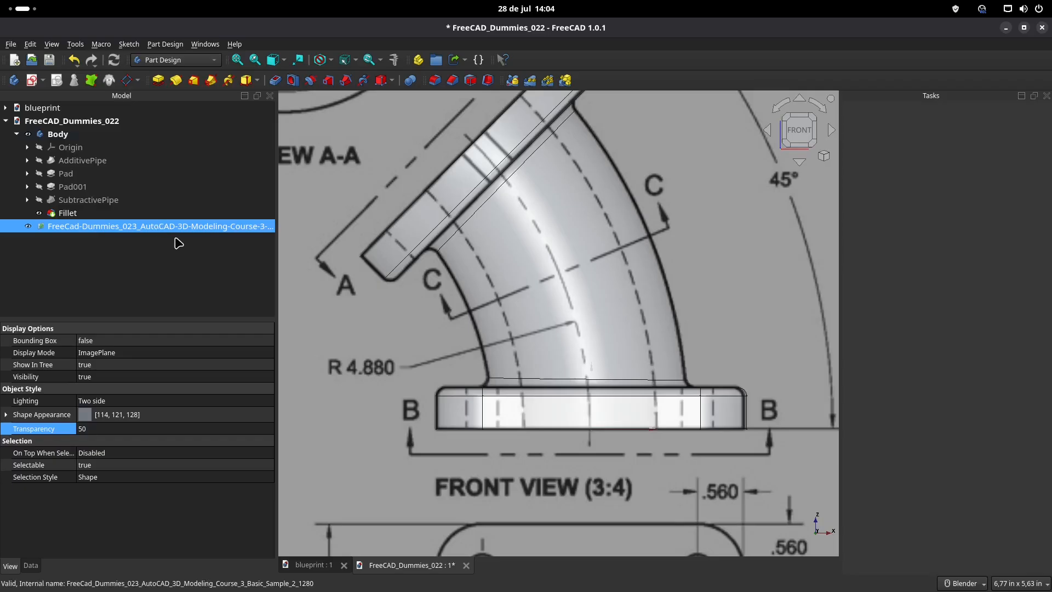
{"action": "key", "text": "space"}
{"action": "middle_click_drag", "start_coordinate": [519, 349], "coordinate": [646, 421]}
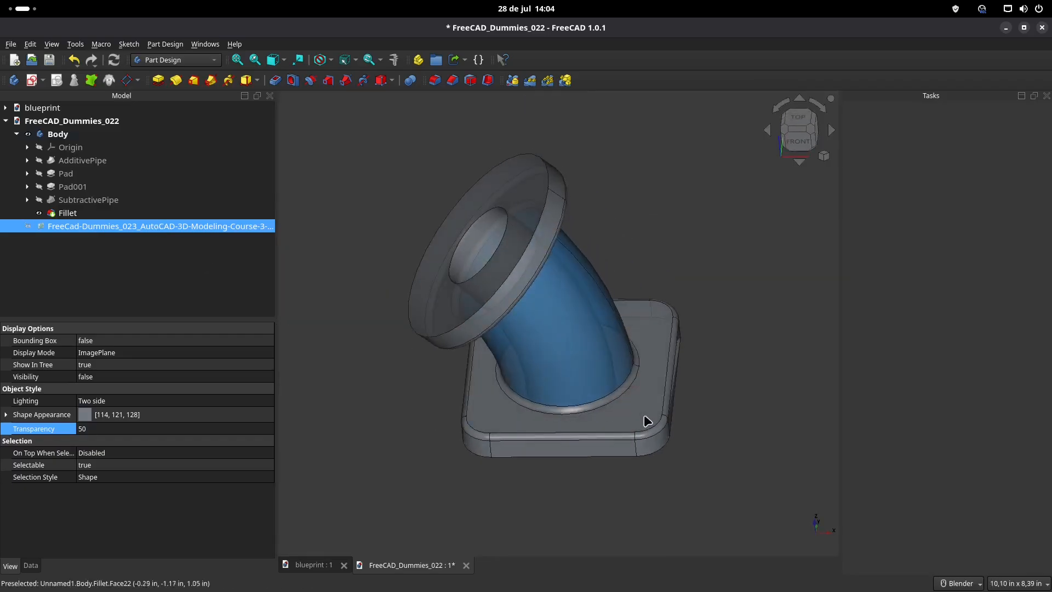
- Create a sketch on the base flange's upper face and project one outer corner arc into it as external geometry
{"action": "left_click", "coordinate": [653, 328]}
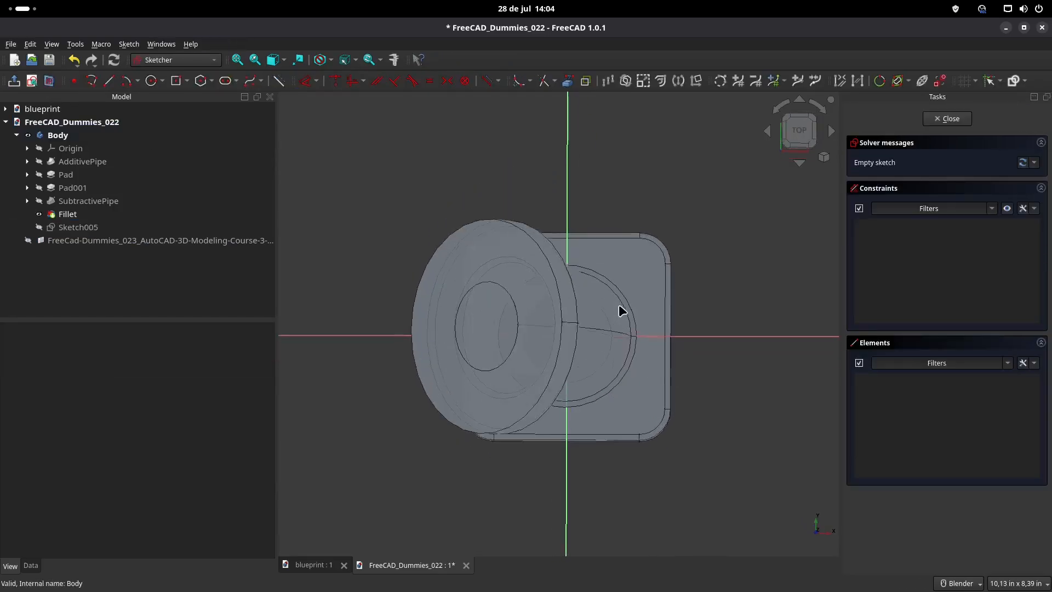
{"action": "left_click", "coordinate": [568, 82]}
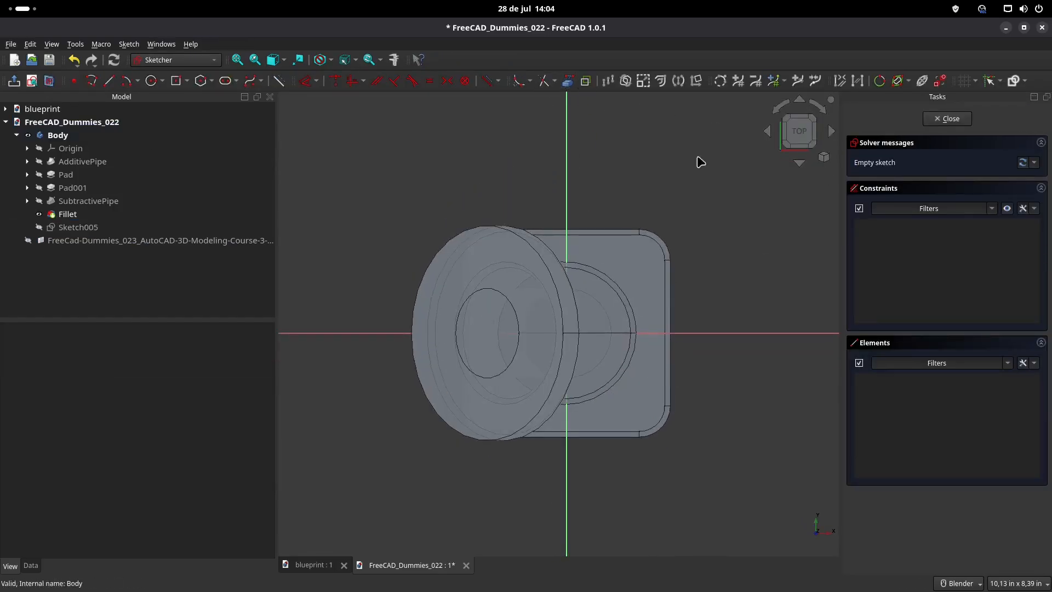
{"action": "left_click", "coordinate": [663, 242]}
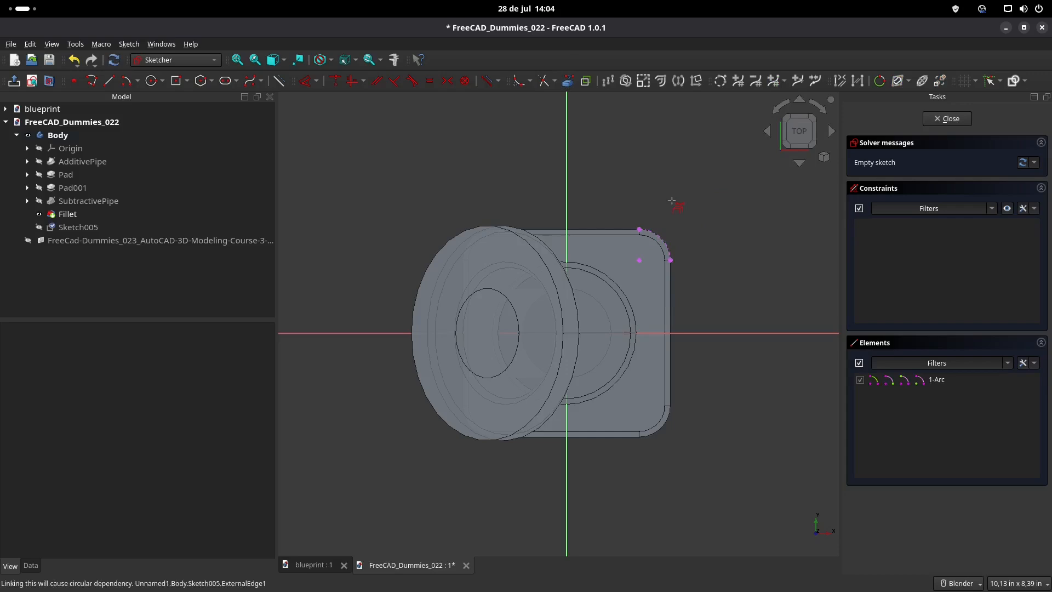
- Check the hole size on the blueprint, draw a 0.38 in diameter circle at the projected arc's center, and close the sketch
{"action": "left_click", "coordinate": [310, 564]}
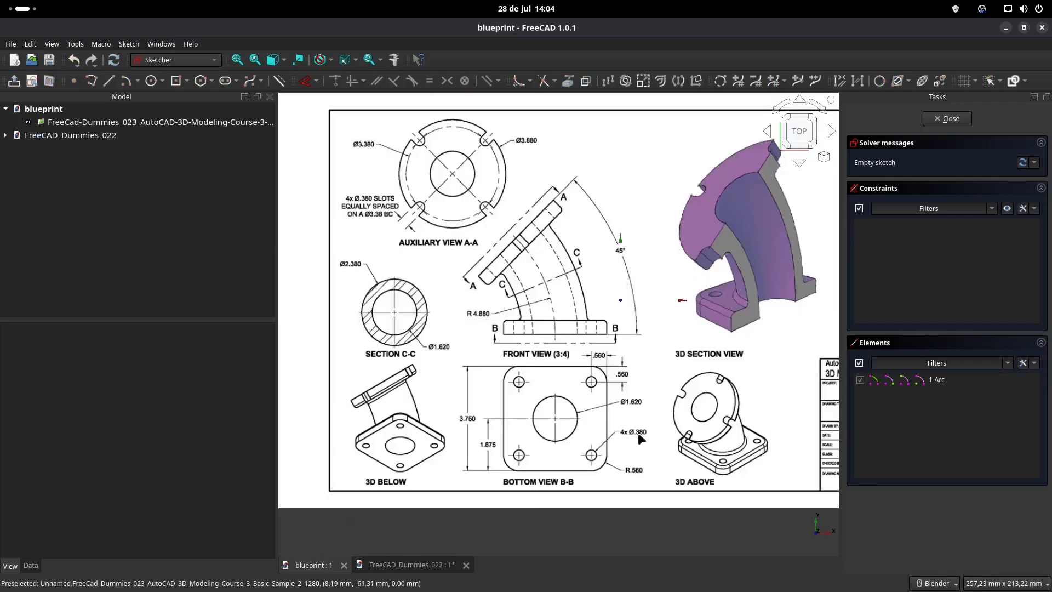
{"action": "left_click", "coordinate": [394, 565]}
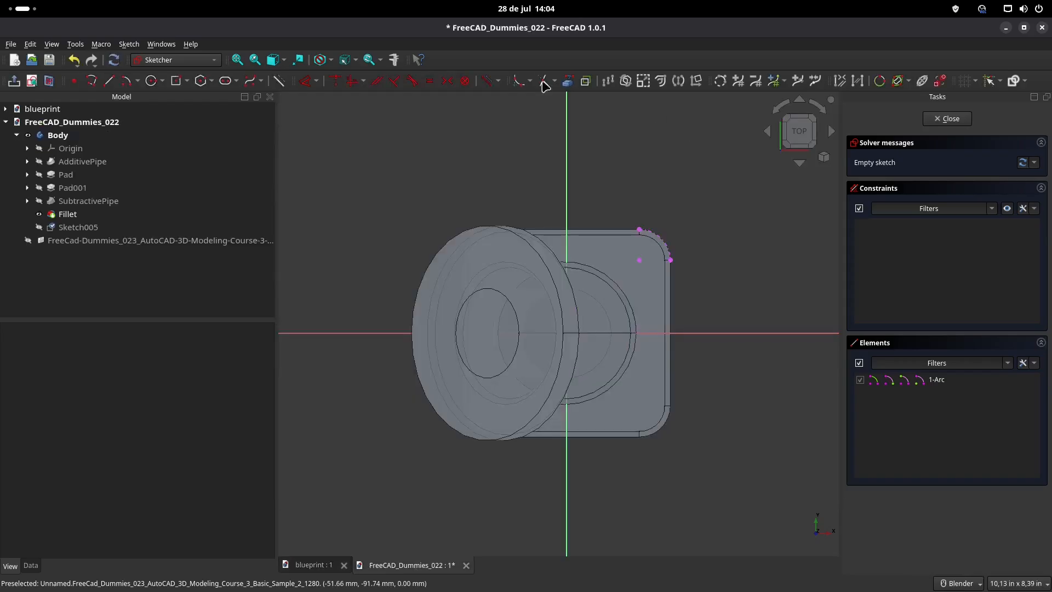
{"action": "left_click", "coordinate": [151, 81]}
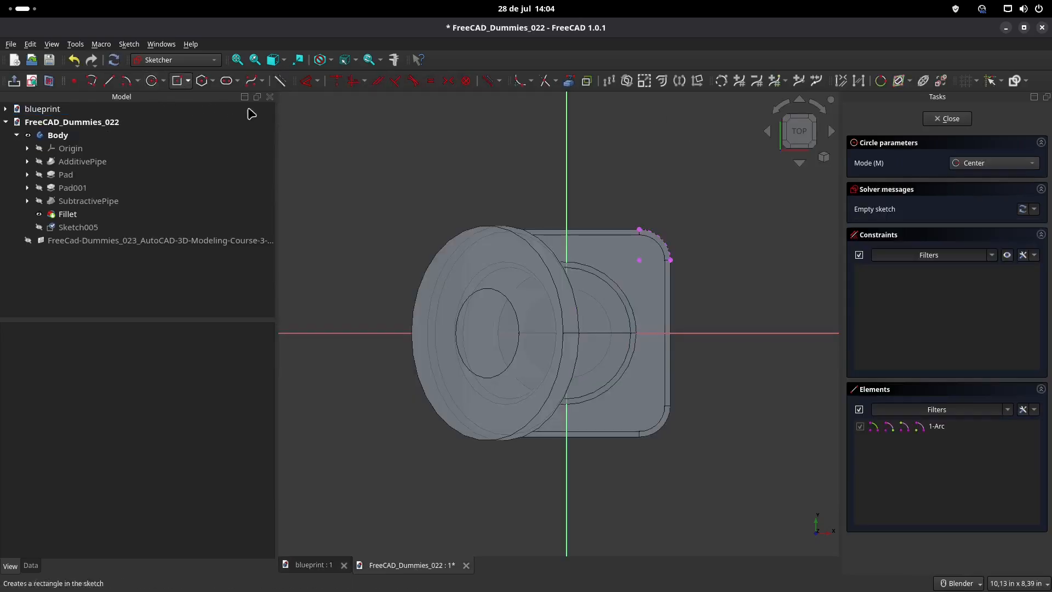
{"action": "left_click", "coordinate": [639, 260]}
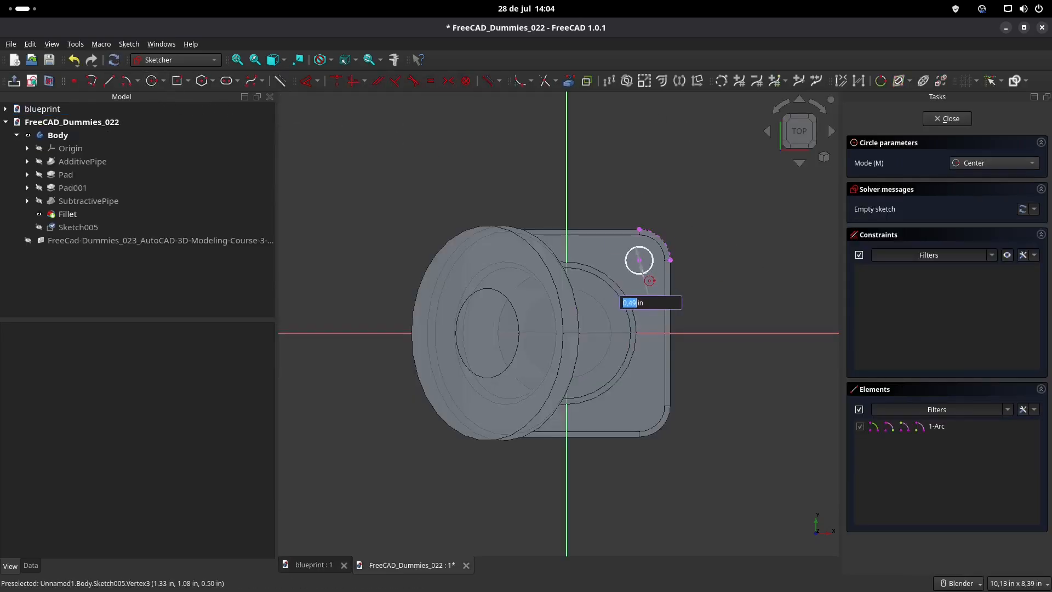
{"action": "type", "text": ",38"}
{"action": "key", "text": "Return"}
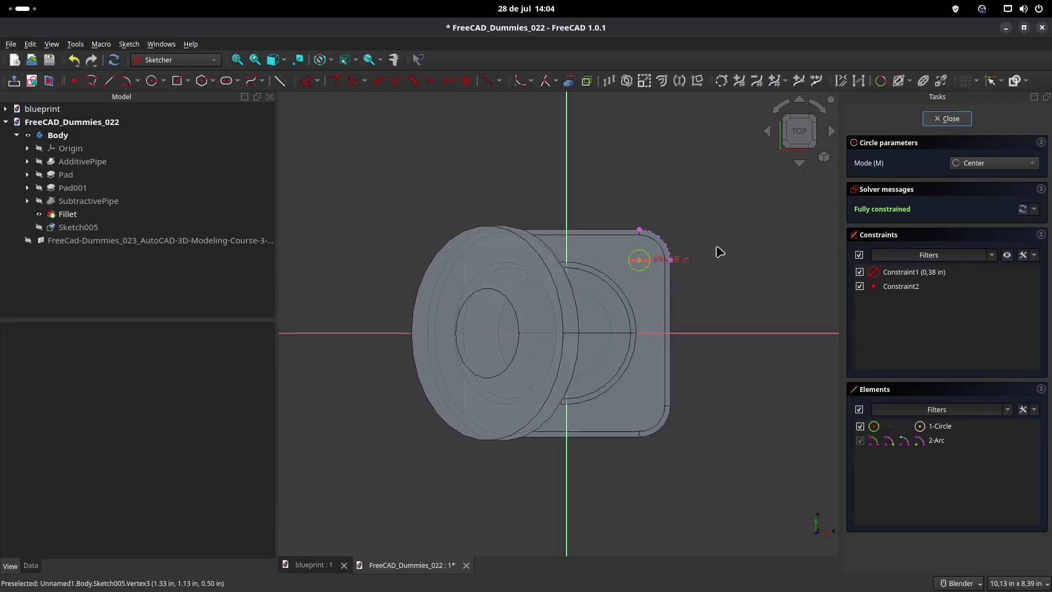
{"action": "key", "text": "Escape"}
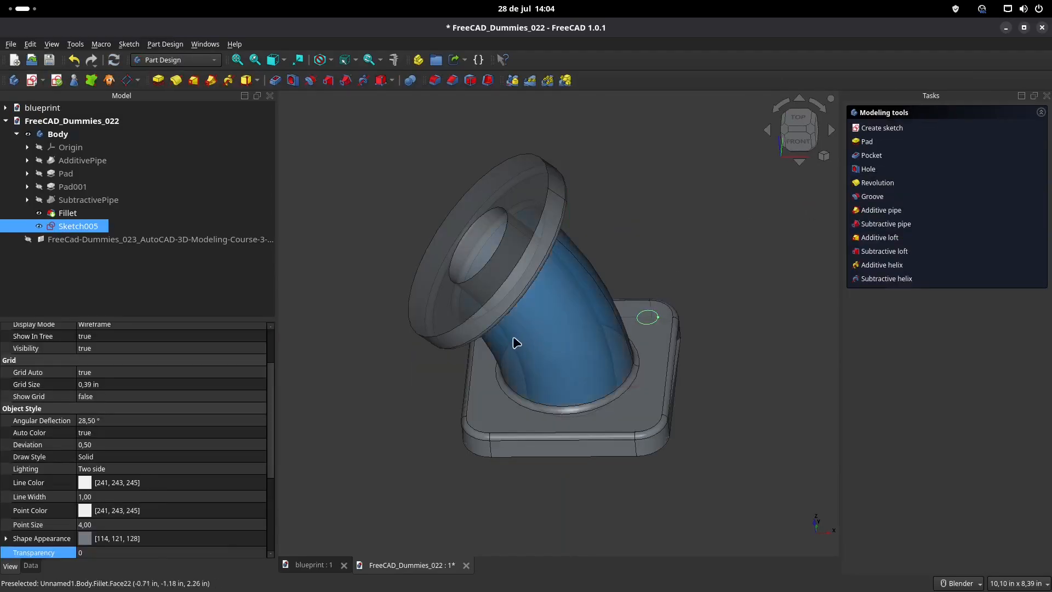
- Pocket the corner circle sketch through all to cut the first mounting hole in the base flange
{"action": "left_click", "coordinate": [275, 80]}
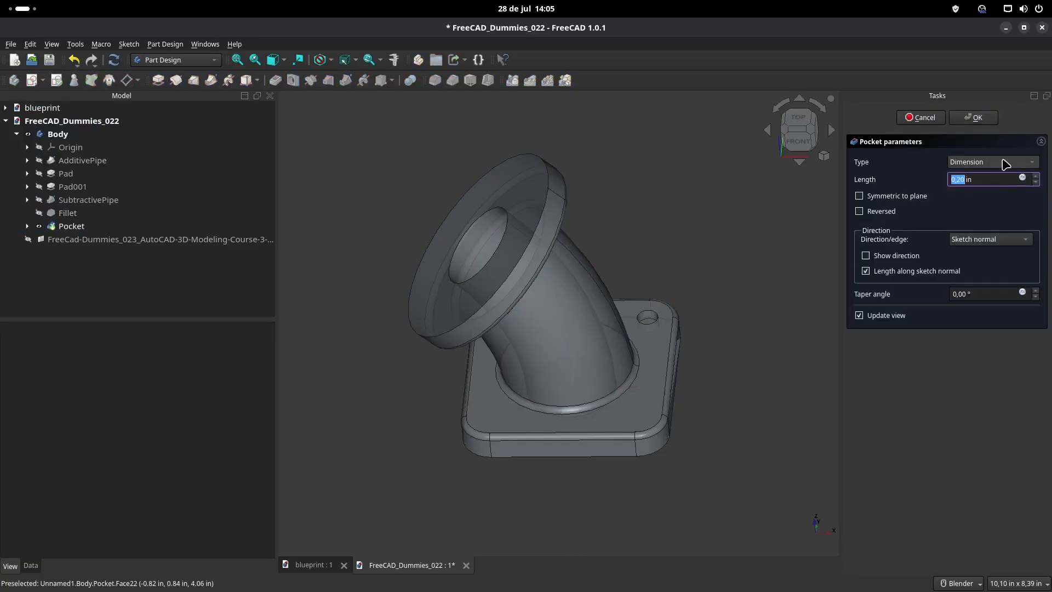
{"action": "left_click", "coordinate": [1004, 162]}
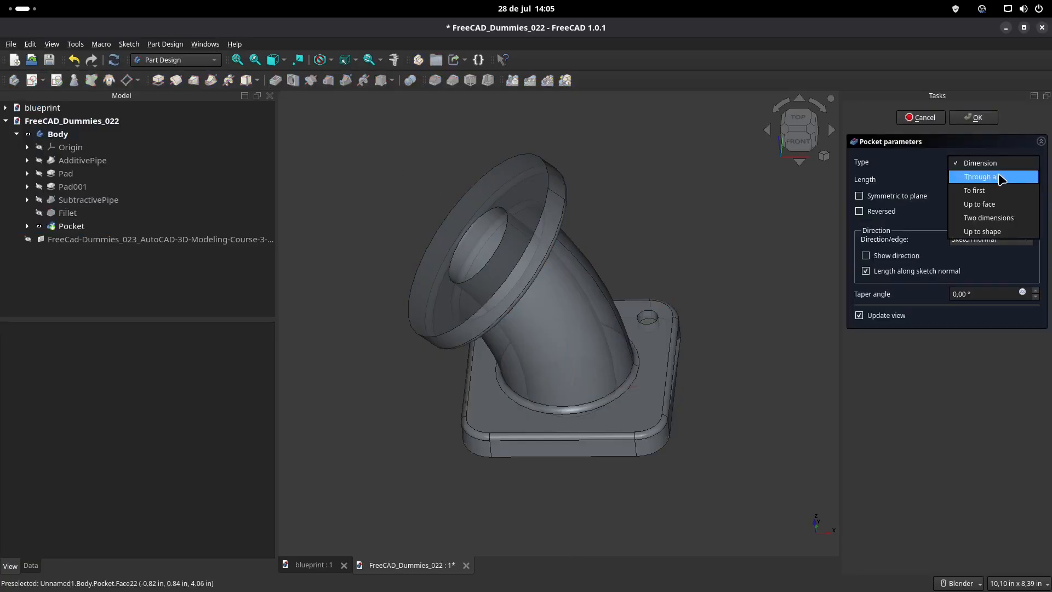
{"action": "left_click", "coordinate": [1000, 177]}
{"action": "left_click", "coordinate": [977, 117]}
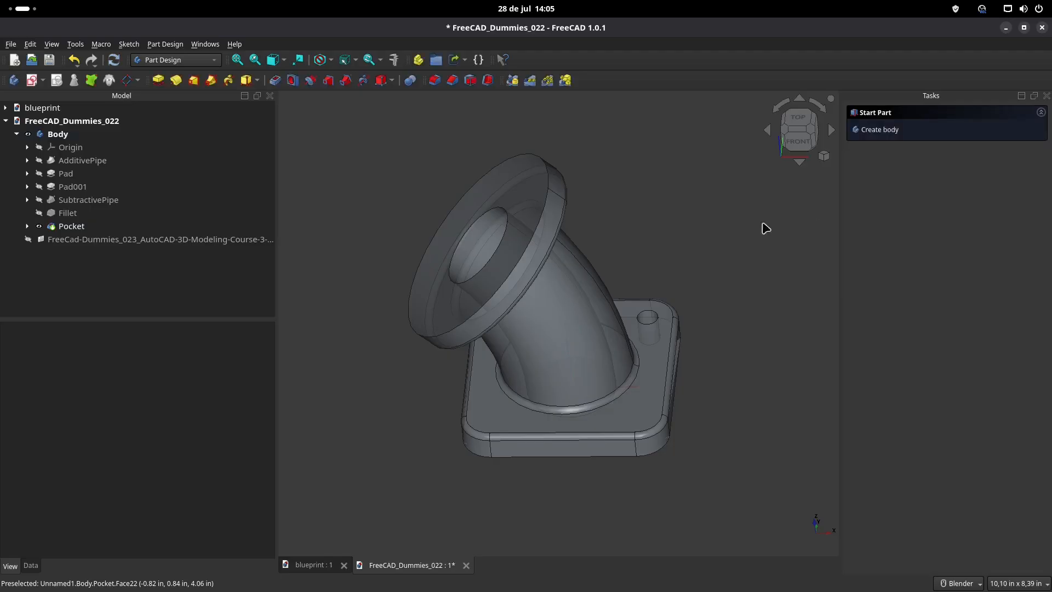
- Create a MultiTransform of the corner hole pocket and add a mirrored transformation about the vertical sketch axis
{"action": "middle_click_drag", "start_coordinate": [442, 251], "coordinate": [635, 272]}
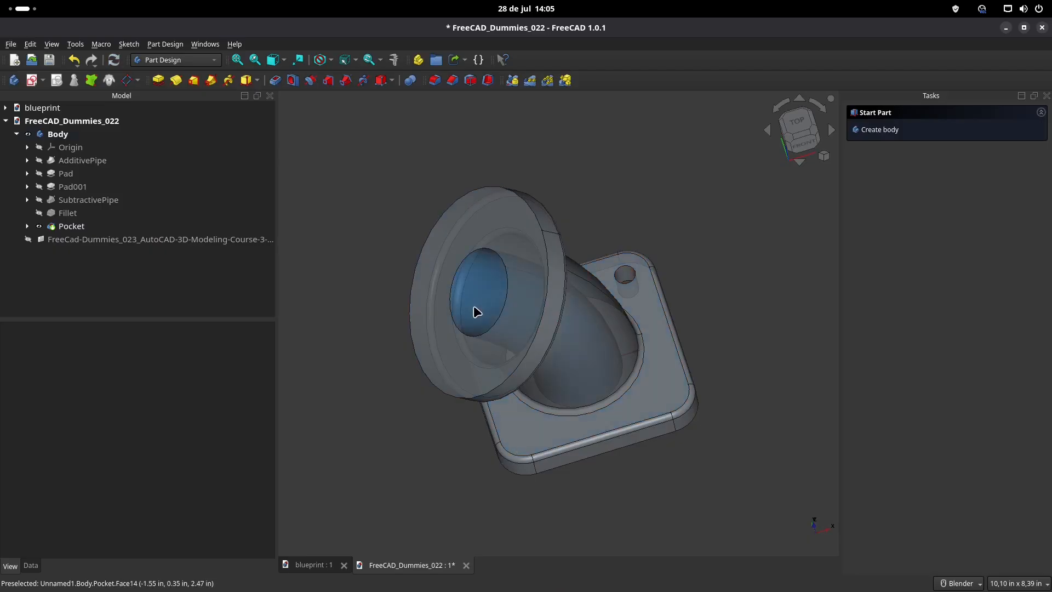
{"action": "middle_click_drag", "start_coordinate": [474, 310], "coordinate": [630, 277]}
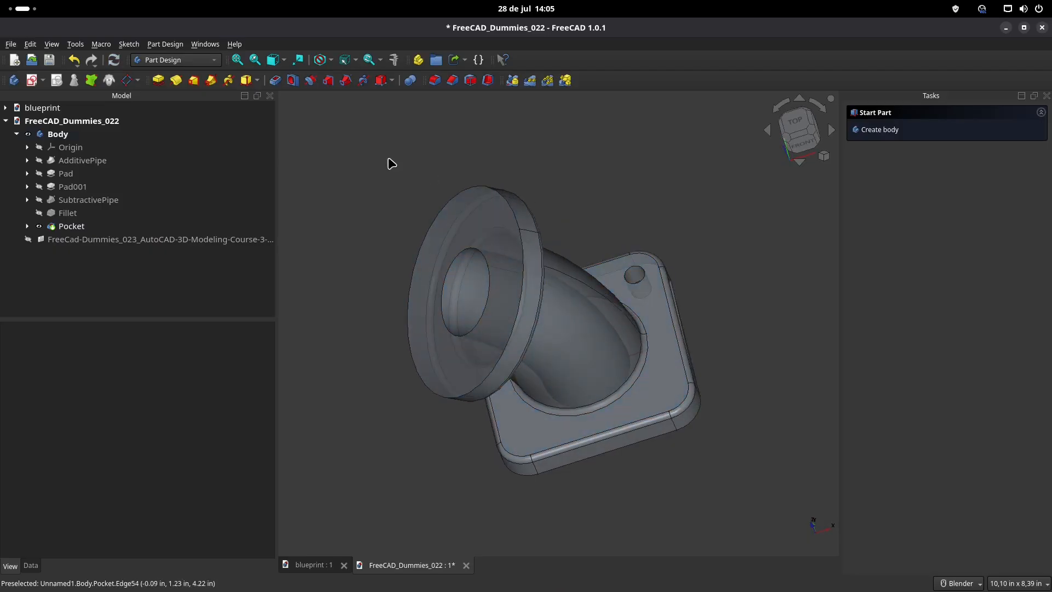
{"action": "left_click", "coordinate": [82, 232]}
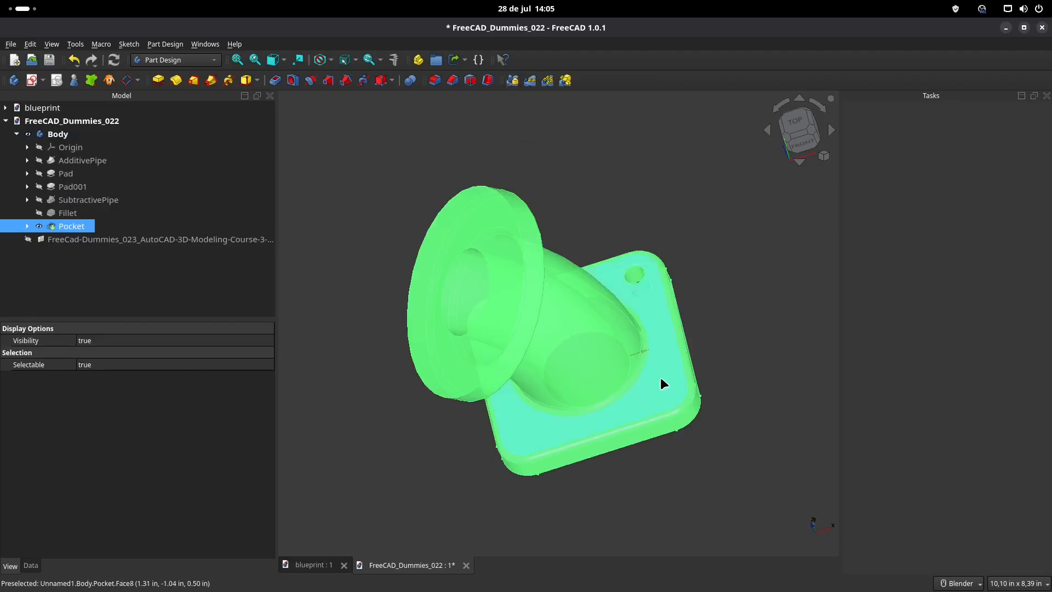
{"action": "left_click", "coordinate": [566, 81]}
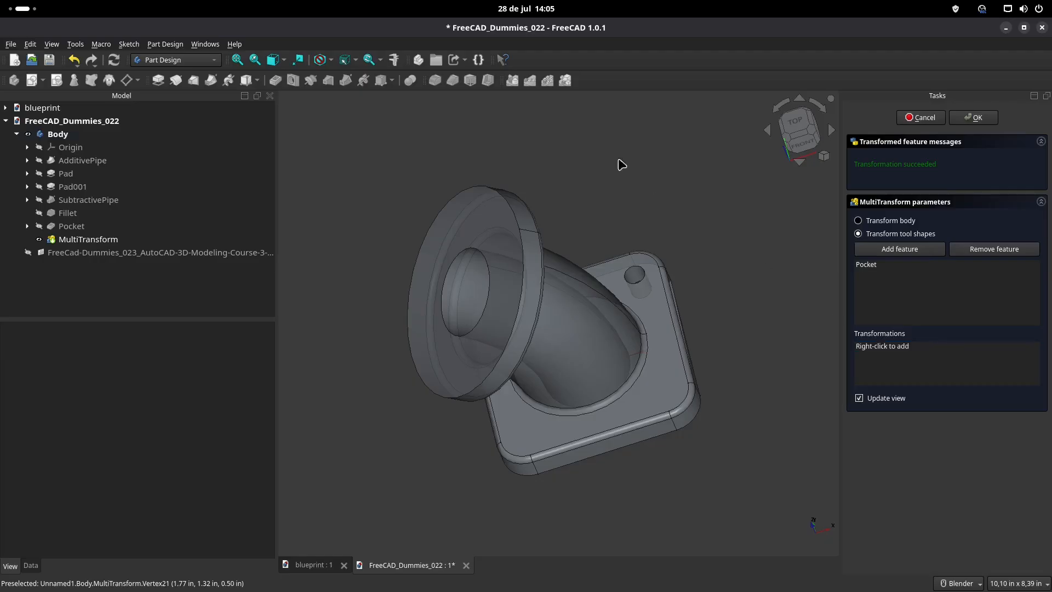
{"action": "right_click", "coordinate": [890, 347]}
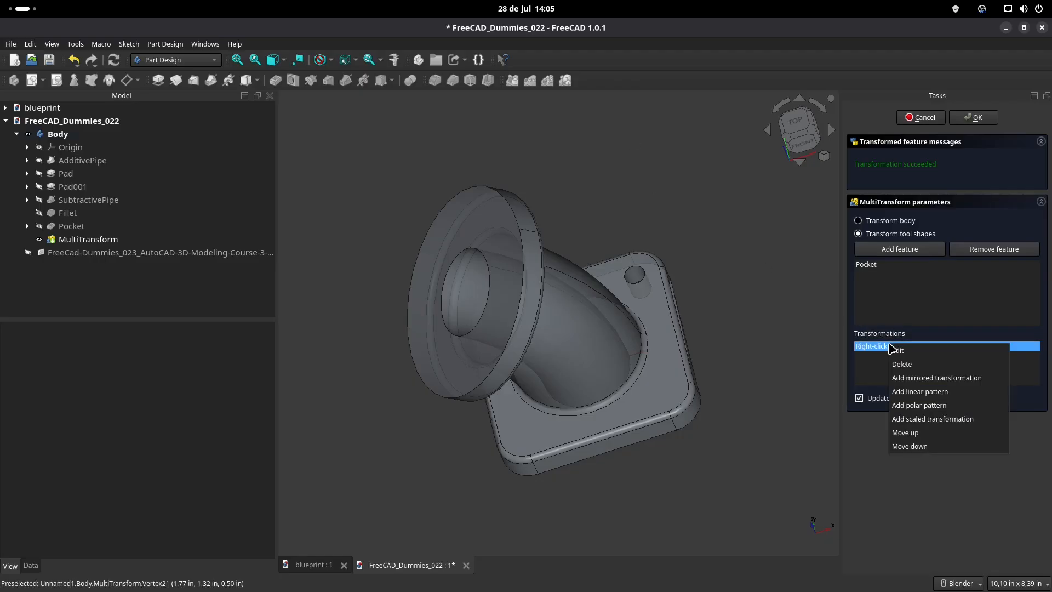
{"action": "left_click", "coordinate": [941, 380]}
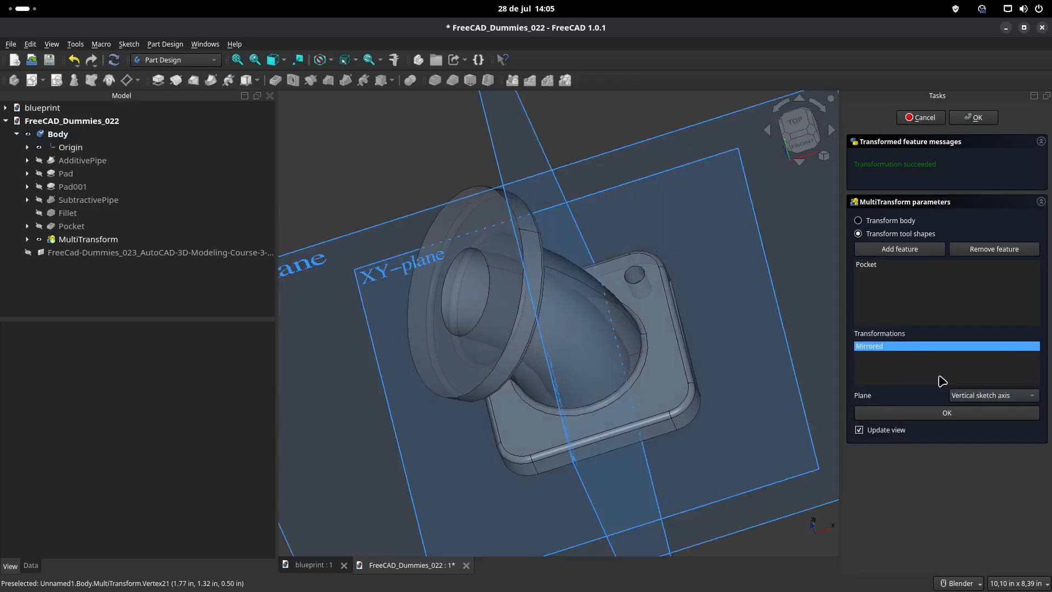
{"action": "middle_click_drag", "start_coordinate": [680, 274], "coordinate": [540, 248]}
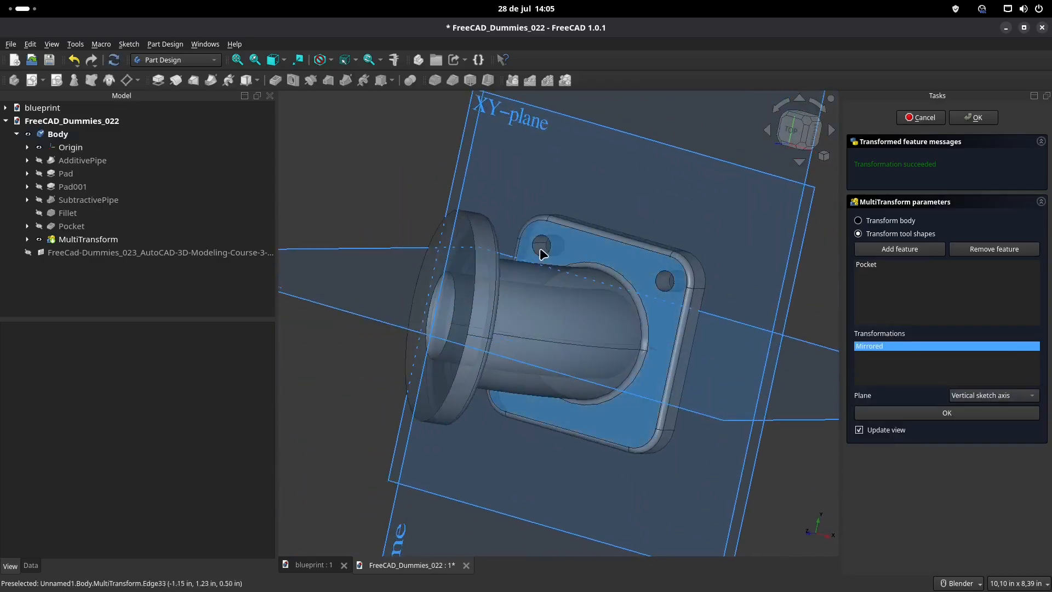
{"action": "left_click", "coordinate": [941, 413]}
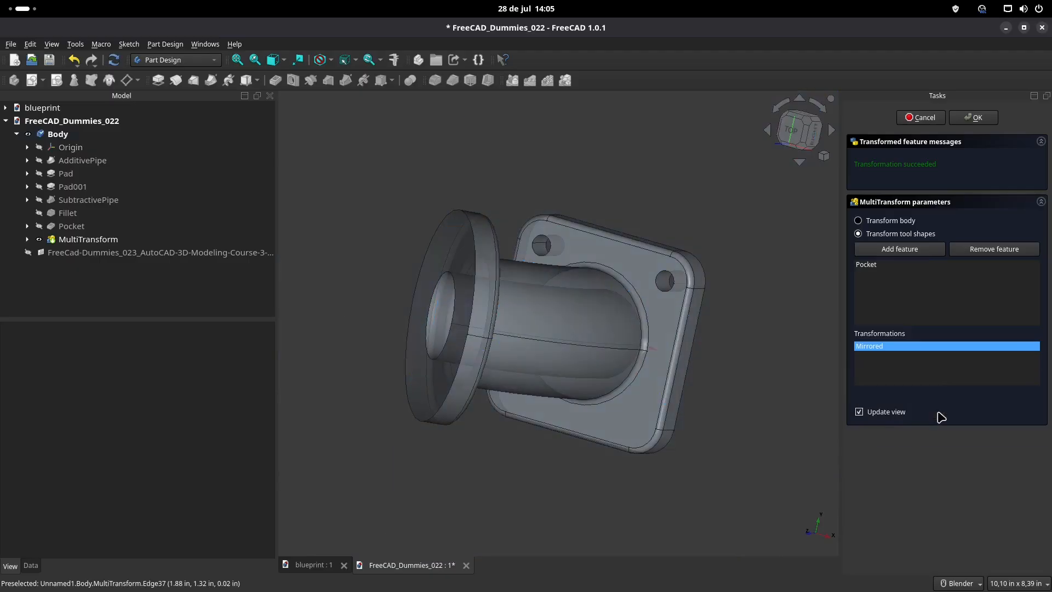
- Add a second mirrored transformation about the horizontal sketch axis and finish the MultiTransform of the hole
{"action": "right_click", "coordinate": [876, 351]}
{"action": "left_click", "coordinate": [947, 388]}
{"action": "left_click", "coordinate": [1004, 396]}
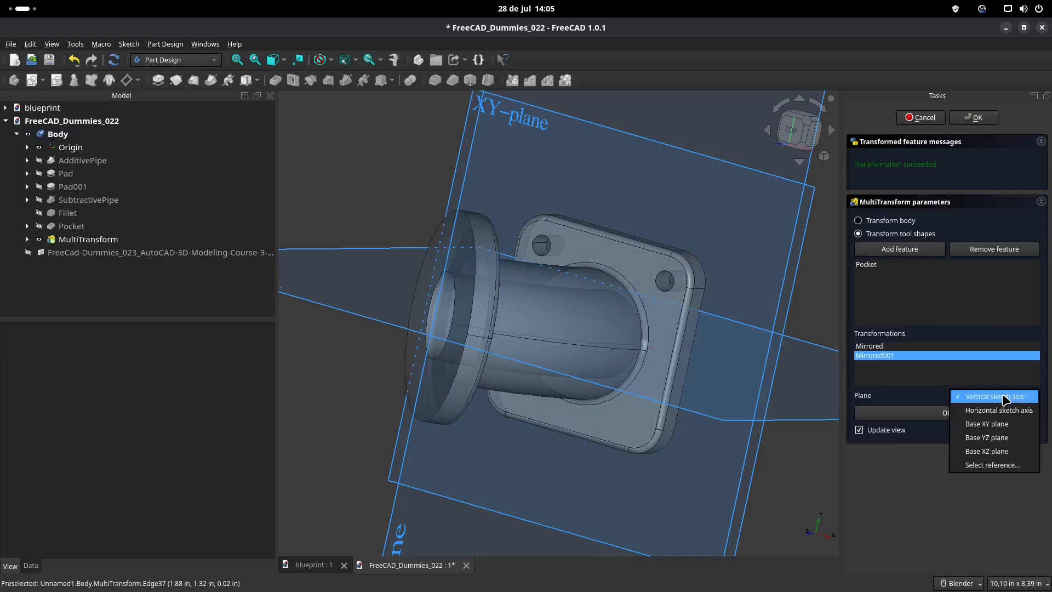
{"action": "left_click", "coordinate": [1009, 410]}
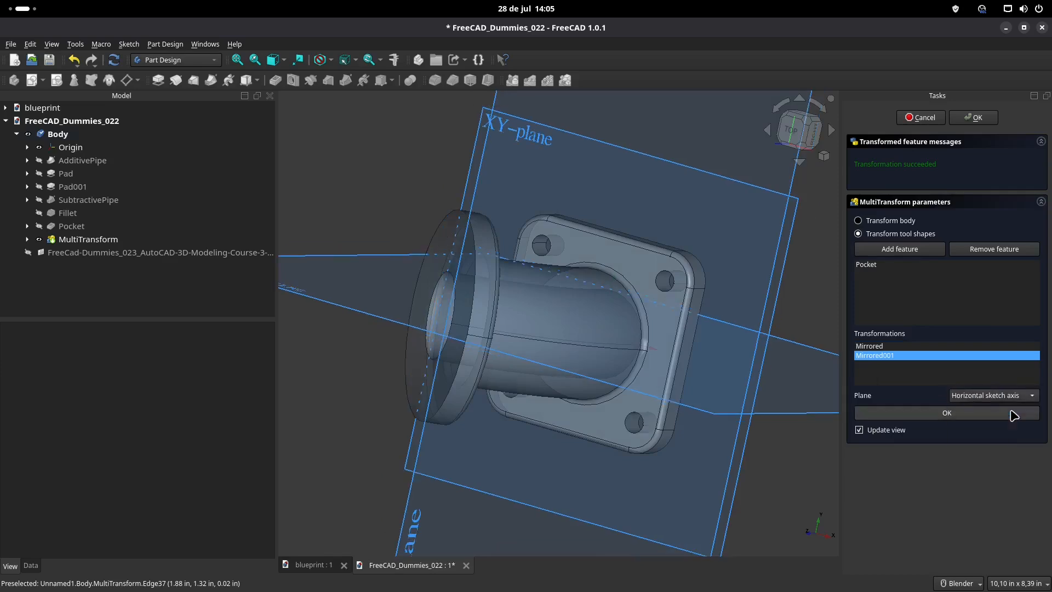
{"action": "left_click", "coordinate": [947, 414]}
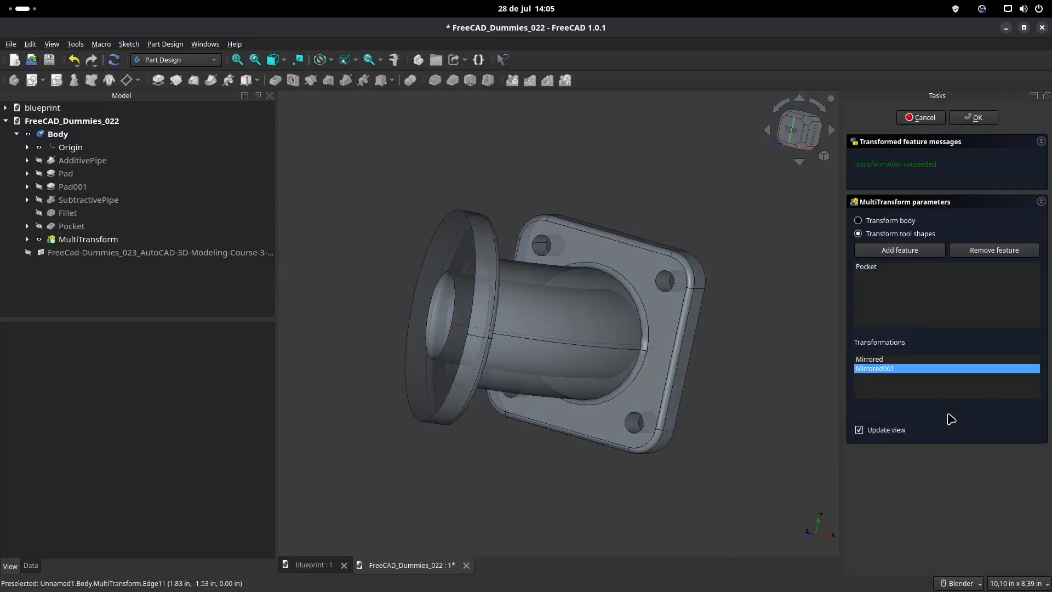
{"action": "left_click", "coordinate": [987, 121]}
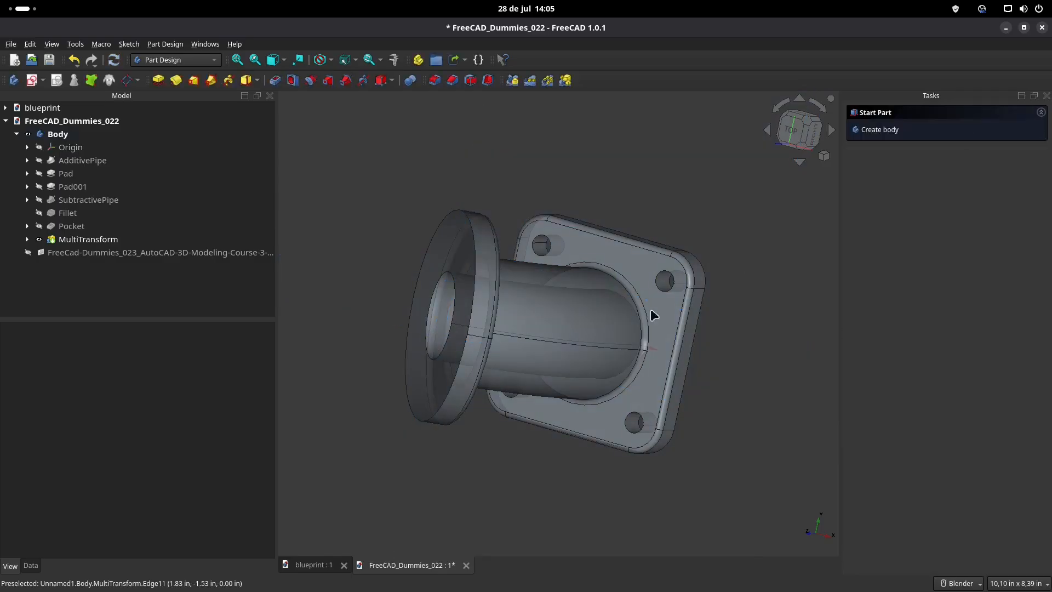
- Inspect the part from several angles and examine the round flange's slot layout in the blueprint's auxiliary view
{"action": "middle_click_drag", "start_coordinate": [545, 404], "coordinate": [638, 299]}
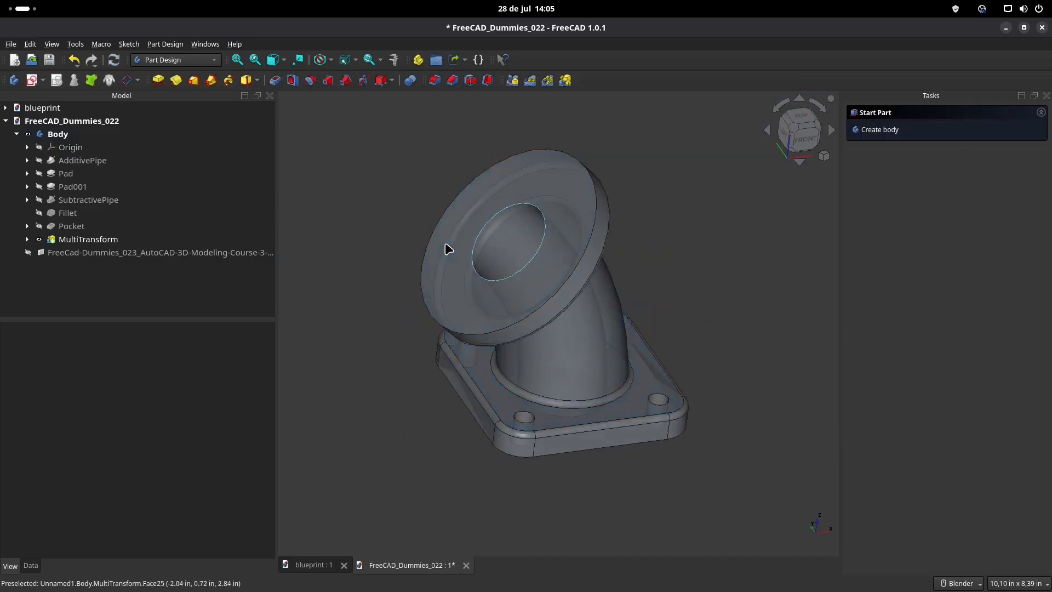
{"action": "middle_click_drag", "start_coordinate": [446, 247], "coordinate": [435, 274]}
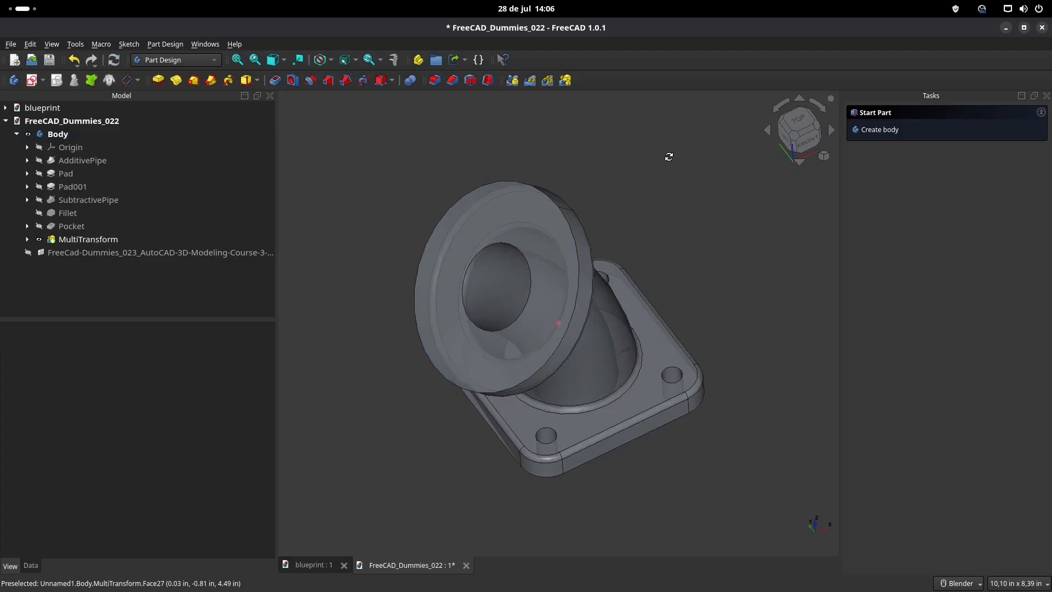
{"action": "middle_click_drag", "start_coordinate": [669, 157], "coordinate": [652, 181]}
{"action": "left_click", "coordinate": [313, 565]}
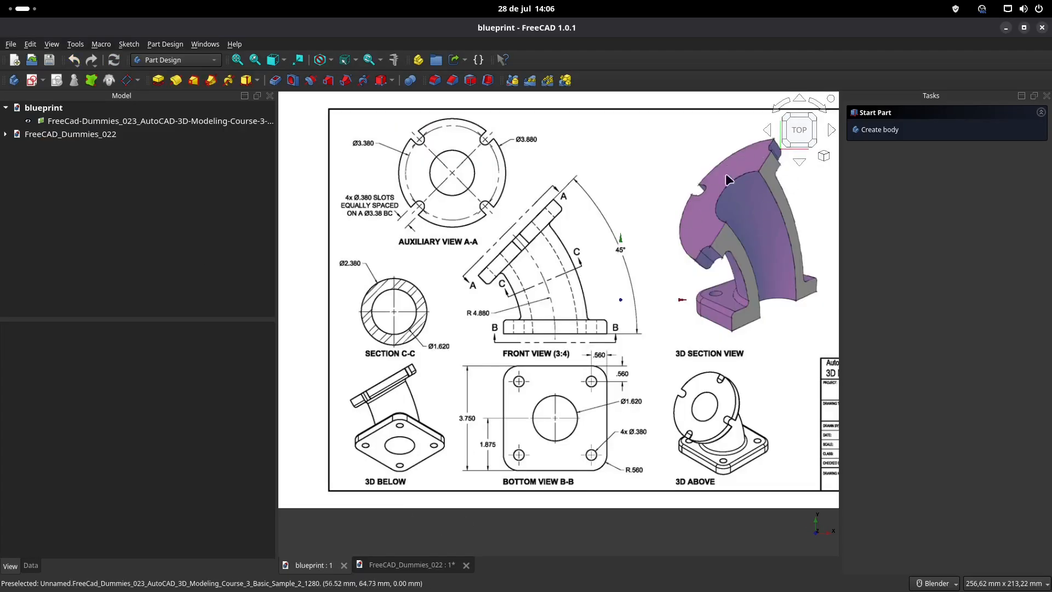
{"action": "scroll", "coordinate": [463, 219], "scroll_direction": "up", "scroll_amount": 3}
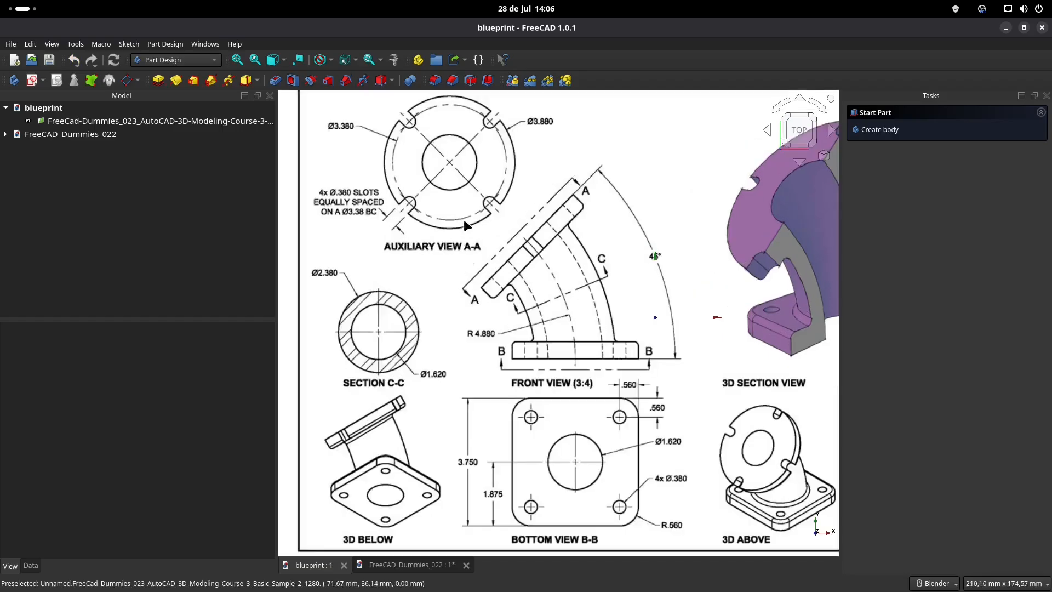
{"action": "mouse_move", "coordinate": [345, 570]}
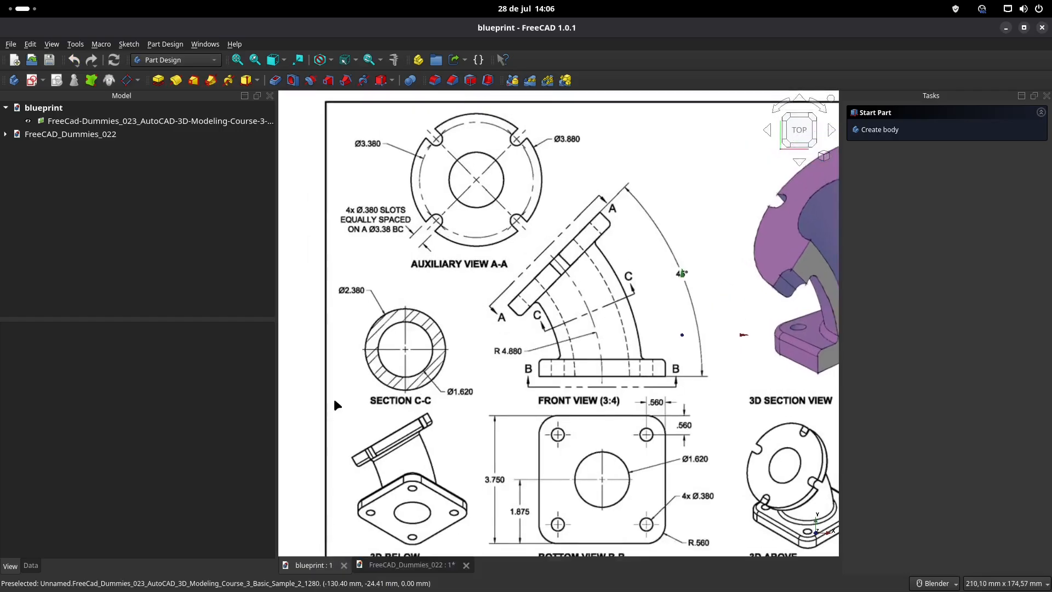
{"action": "left_click", "coordinate": [384, 565]}
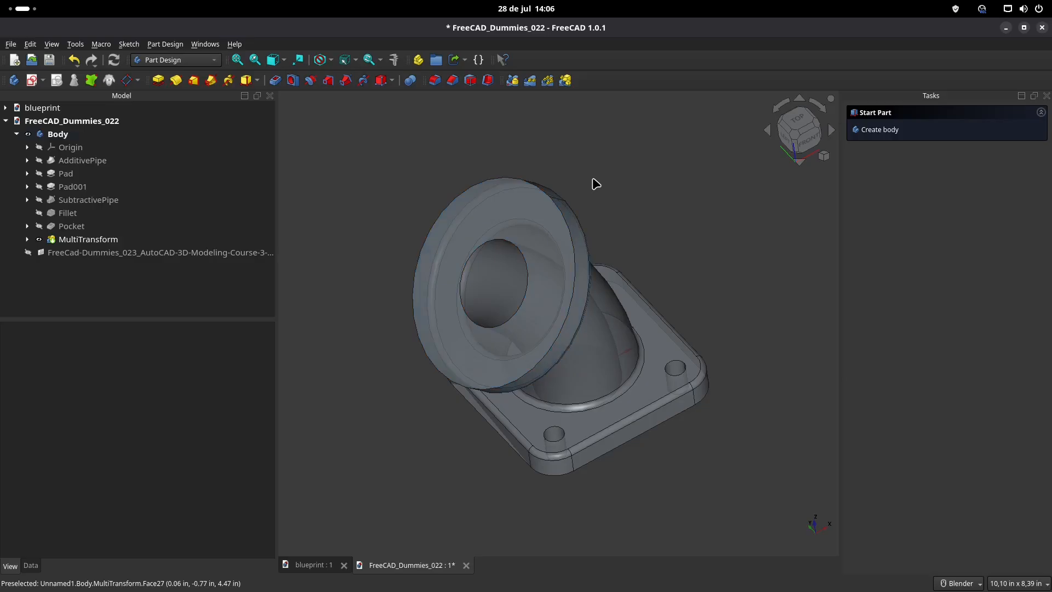
- Create a sketch on the round flange's outer face and project the bore's circular edge into it as external geometry
{"action": "left_click", "coordinate": [499, 202]}
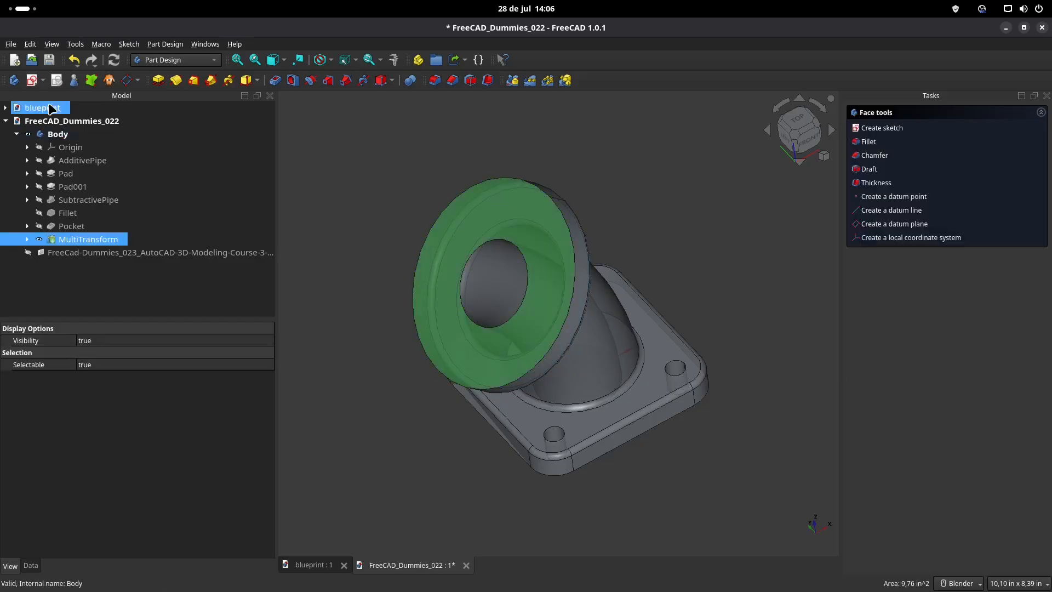
{"action": "left_click", "coordinate": [33, 81]}
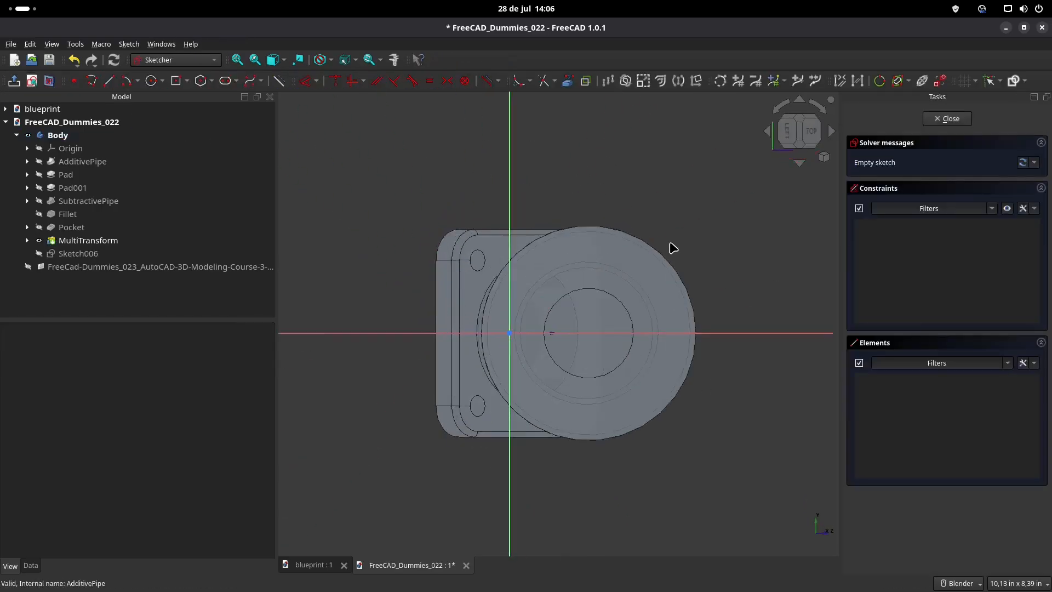
{"action": "left_click", "coordinate": [568, 81]}
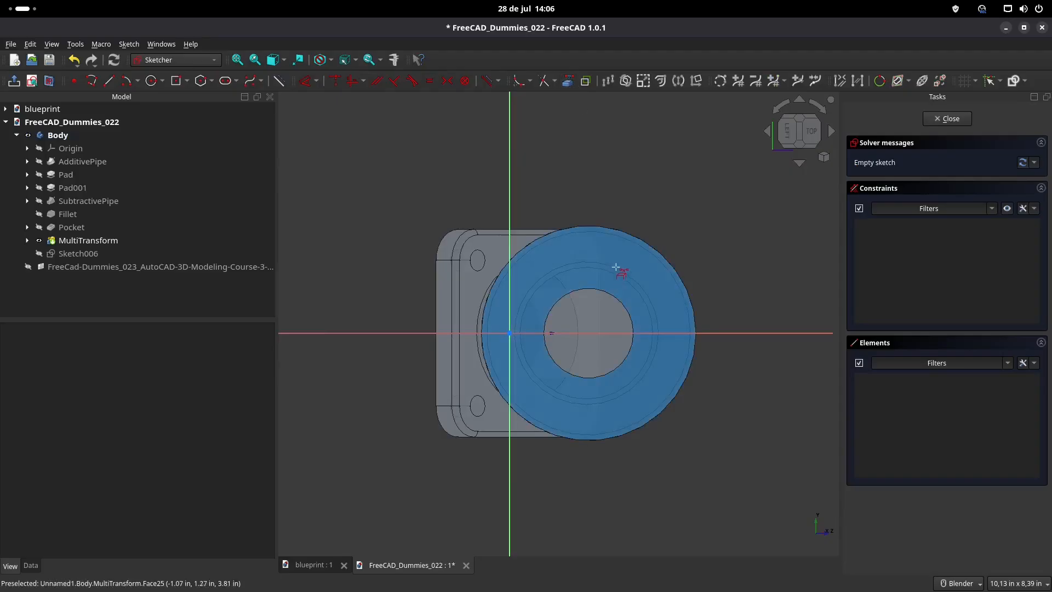
{"action": "left_click", "coordinate": [610, 296]}
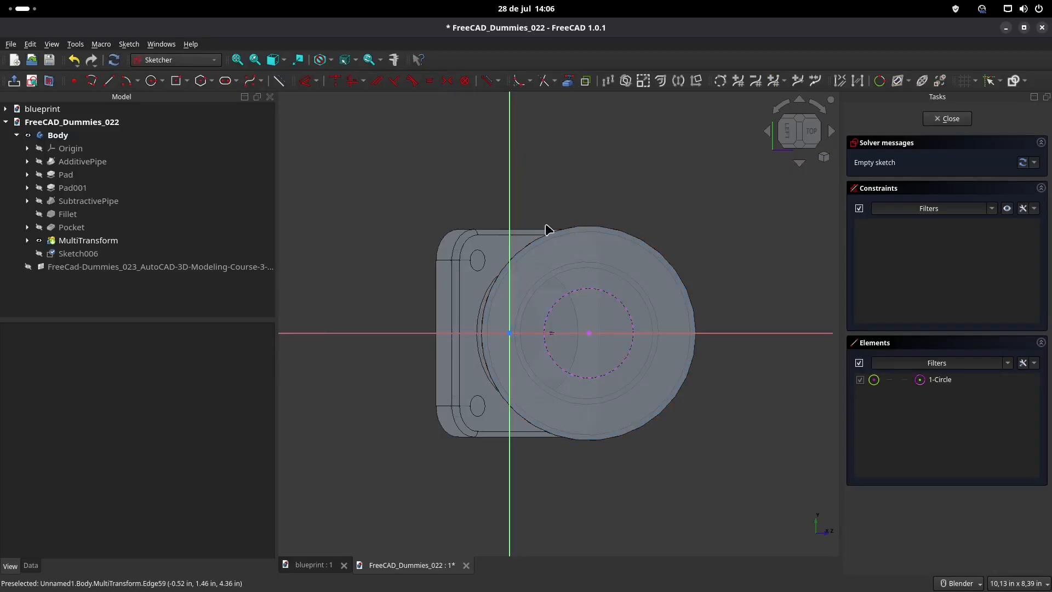
- Check the blueprint's bolt circle and draw a construction circle about 3.45 in in diameter, centered on the projected bore
{"action": "left_click", "coordinate": [321, 565]}
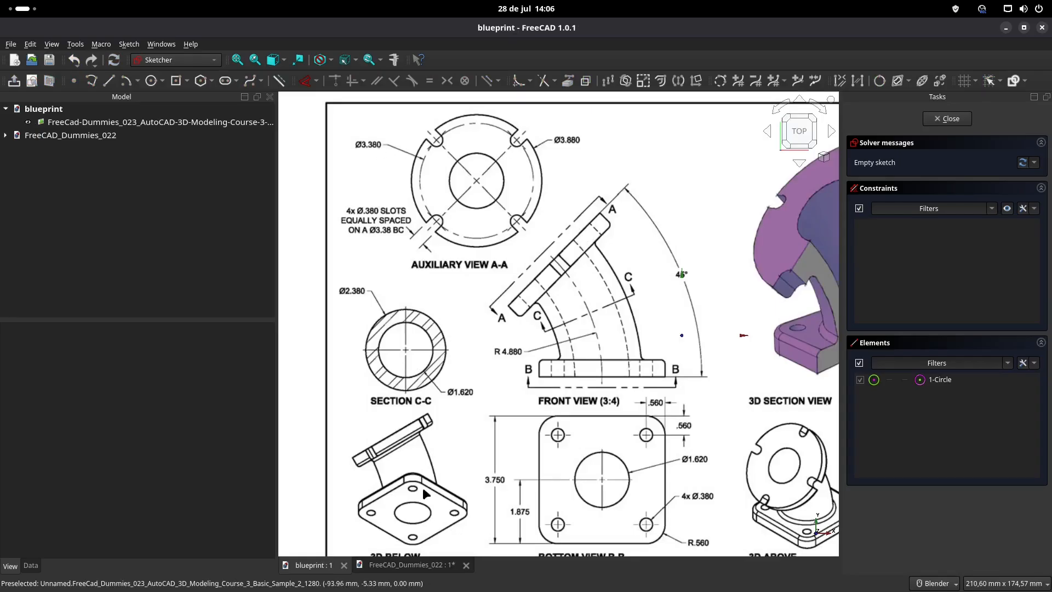
{"action": "left_click", "coordinate": [414, 565]}
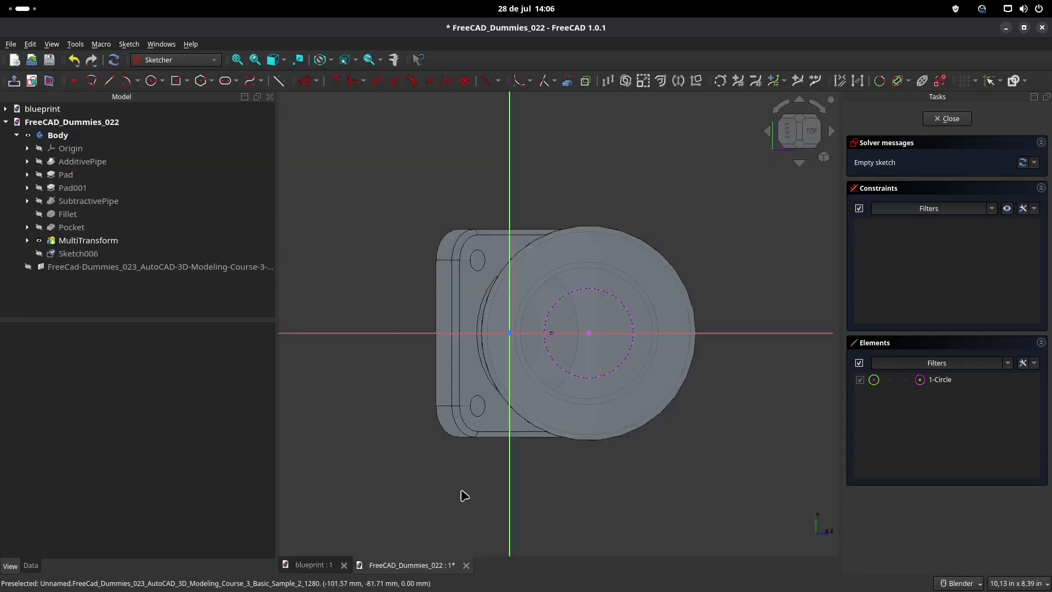
{"action": "left_click", "coordinate": [153, 81]}
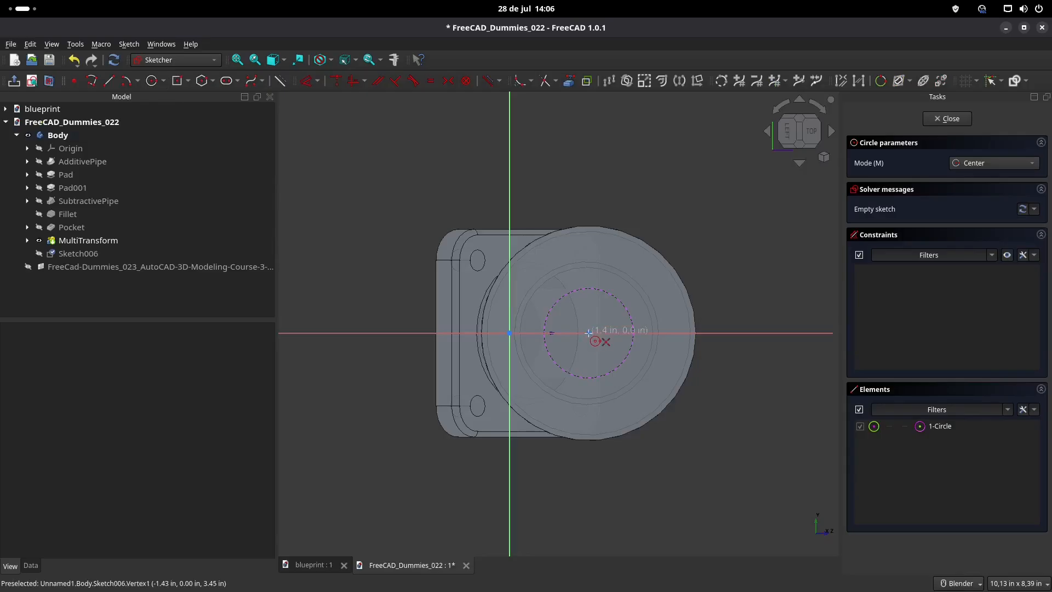
{"action": "left_click", "coordinate": [600, 327]}
{"action": "left_click", "coordinate": [660, 285]}
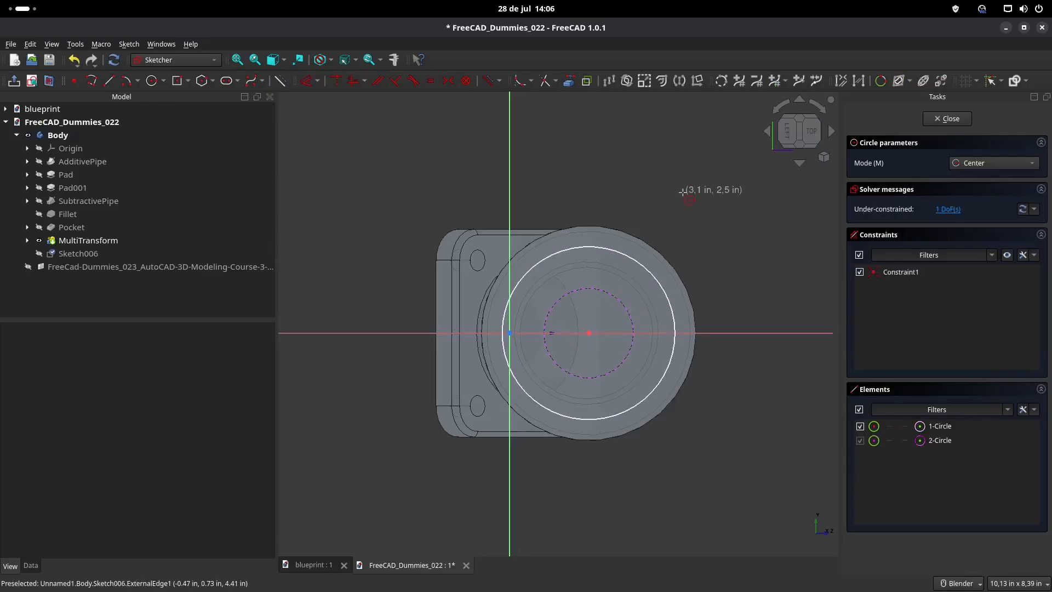
{"action": "left_click", "coordinate": [630, 263]}
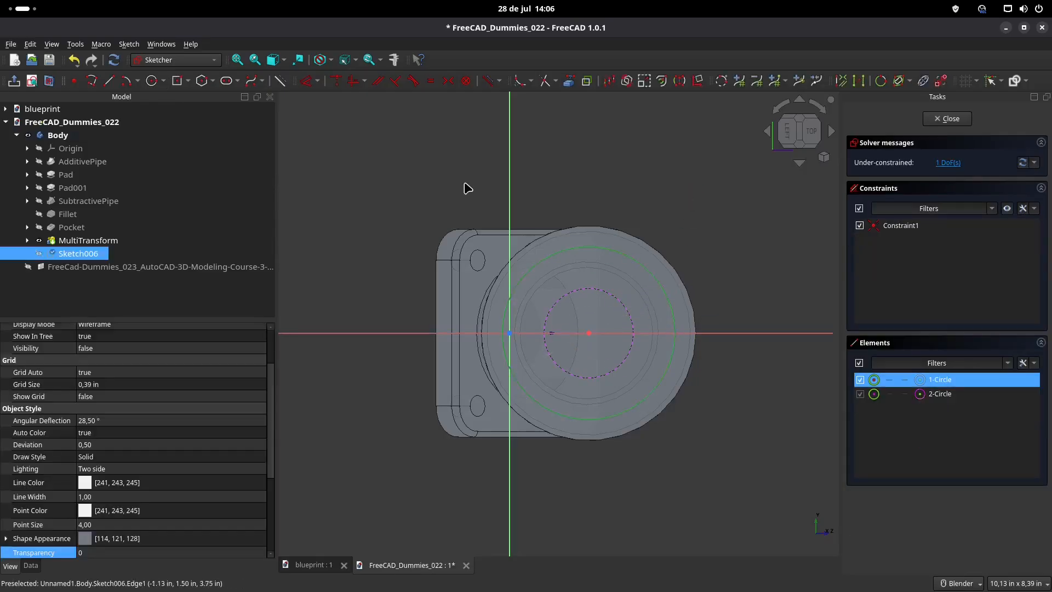
{"action": "left_click", "coordinate": [279, 80]}
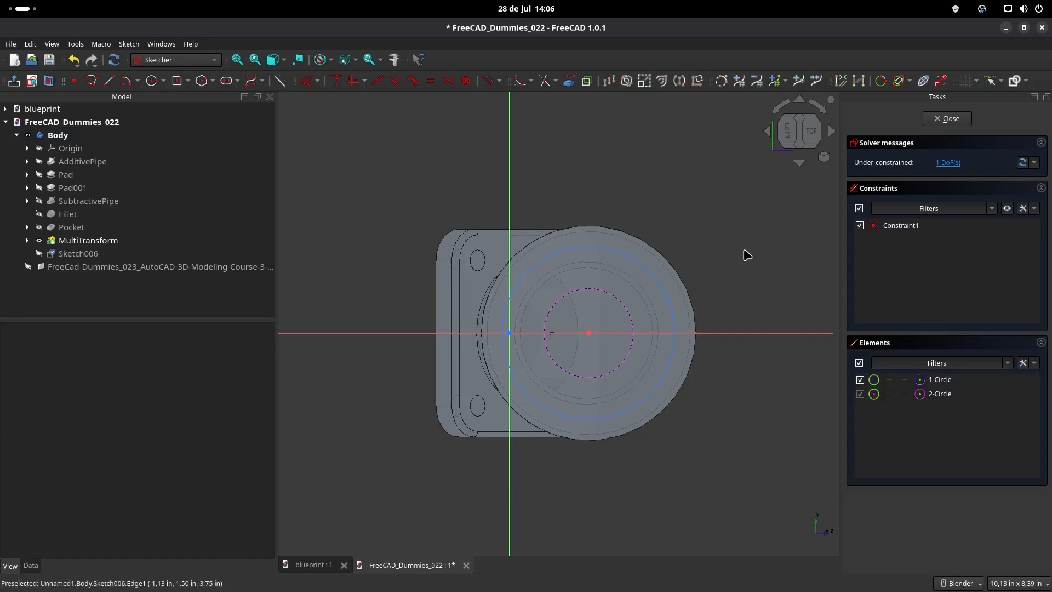
{"action": "mouse_move", "coordinate": [651, 274]}
{"action": "left_mouse_down"}
{"action": "mouse_move", "coordinate": [643, 280]}
{"action": "mouse_move", "coordinate": [672, 270]}
{"action": "left_mouse_up"}
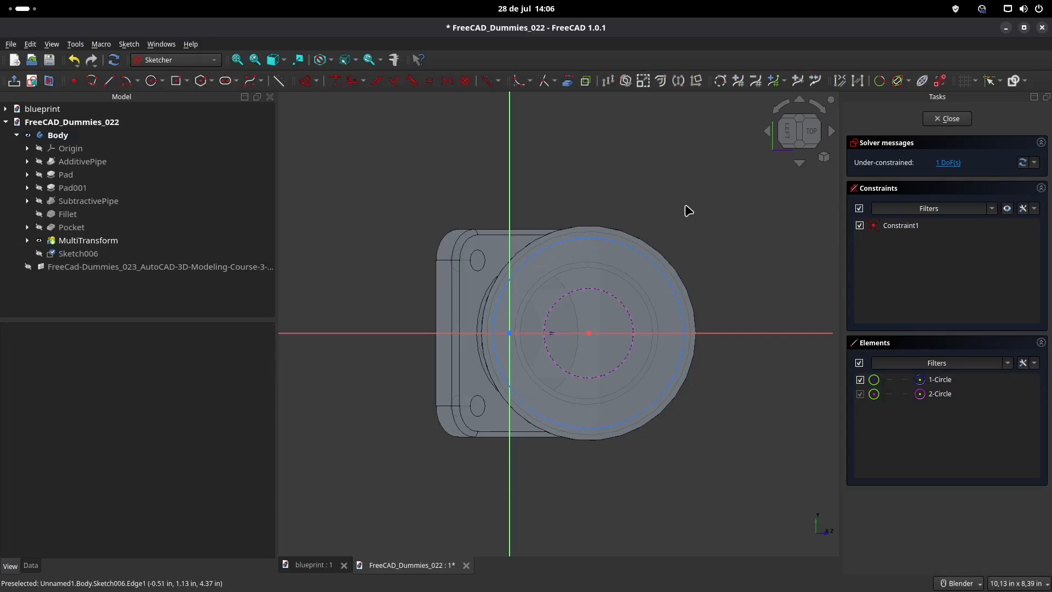
- Check the bolt circle size in the blueprint and constrain the construction circle's diameter to 3.38 in
{"action": "left_click", "coordinate": [309, 562]}
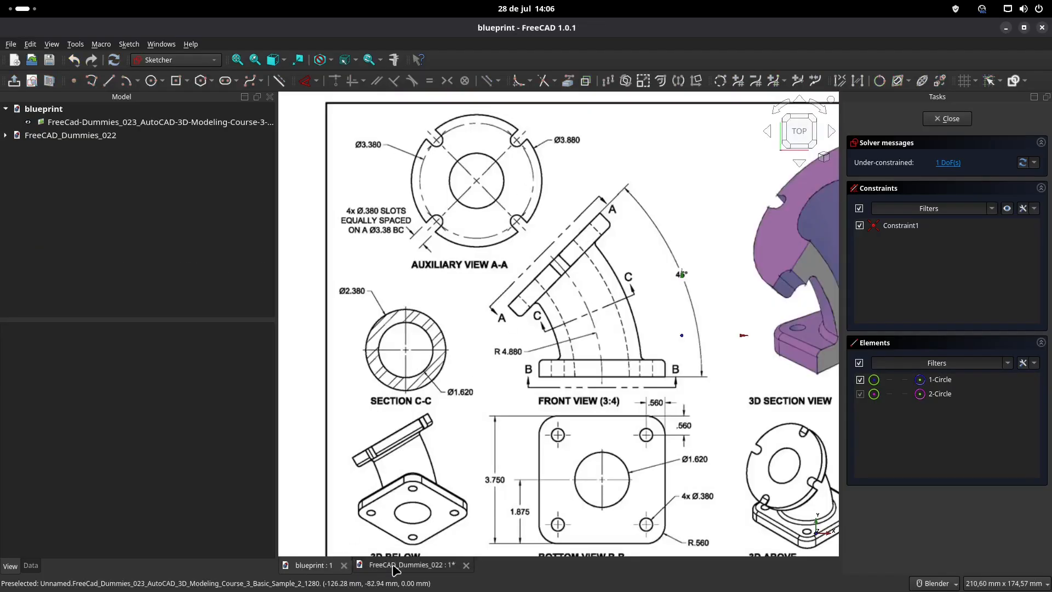
{"action": "left_click", "coordinate": [397, 566]}
{"action": "left_click", "coordinate": [308, 84]}
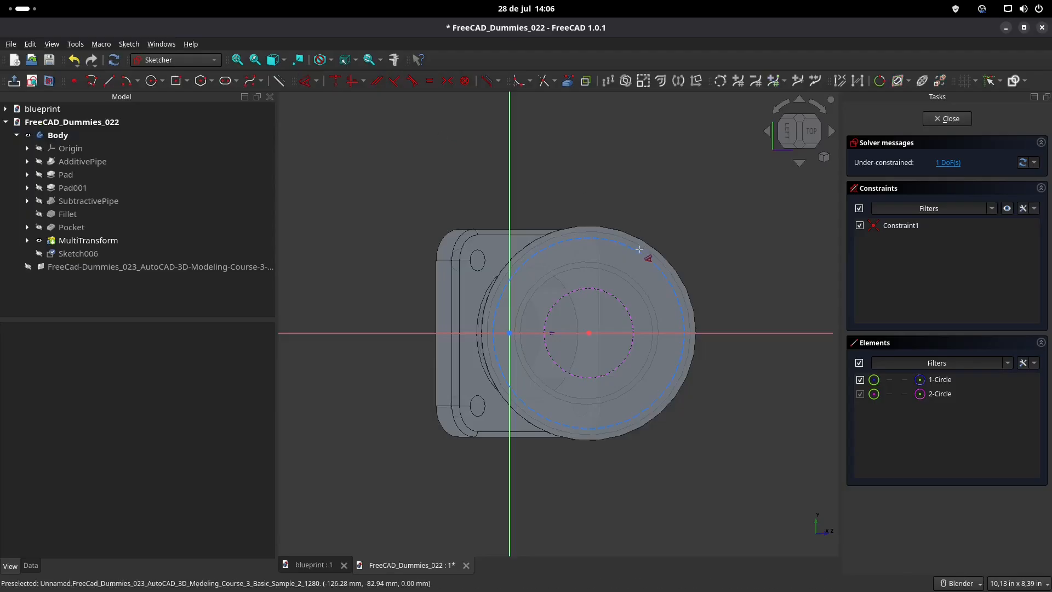
{"action": "left_click", "coordinate": [655, 266]}
{"action": "left_click", "coordinate": [719, 233]}
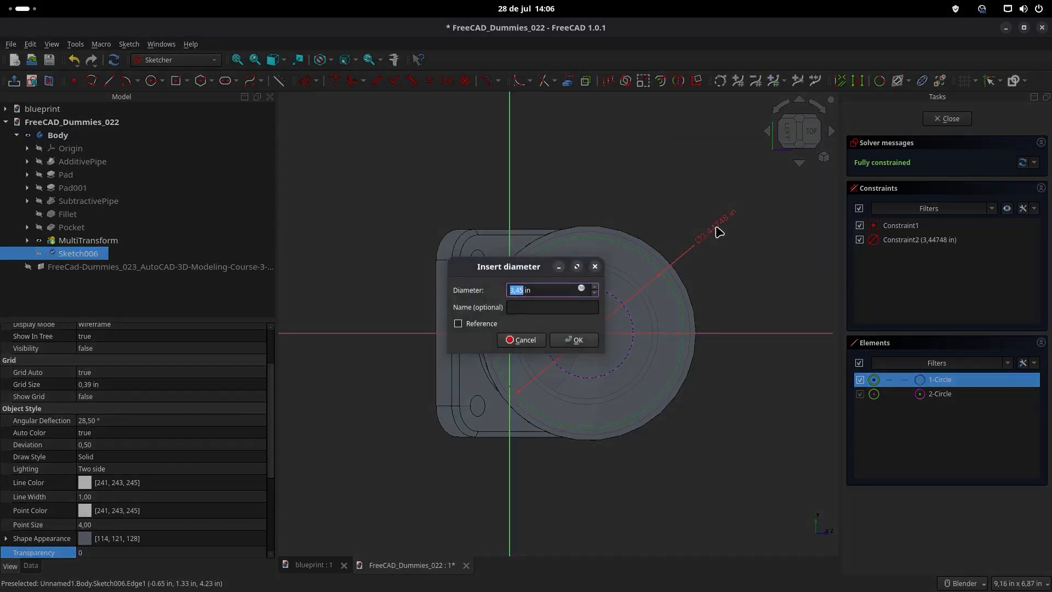
{"action": "type", "text": "3,38"}
{"action": "key", "text": "Return"}
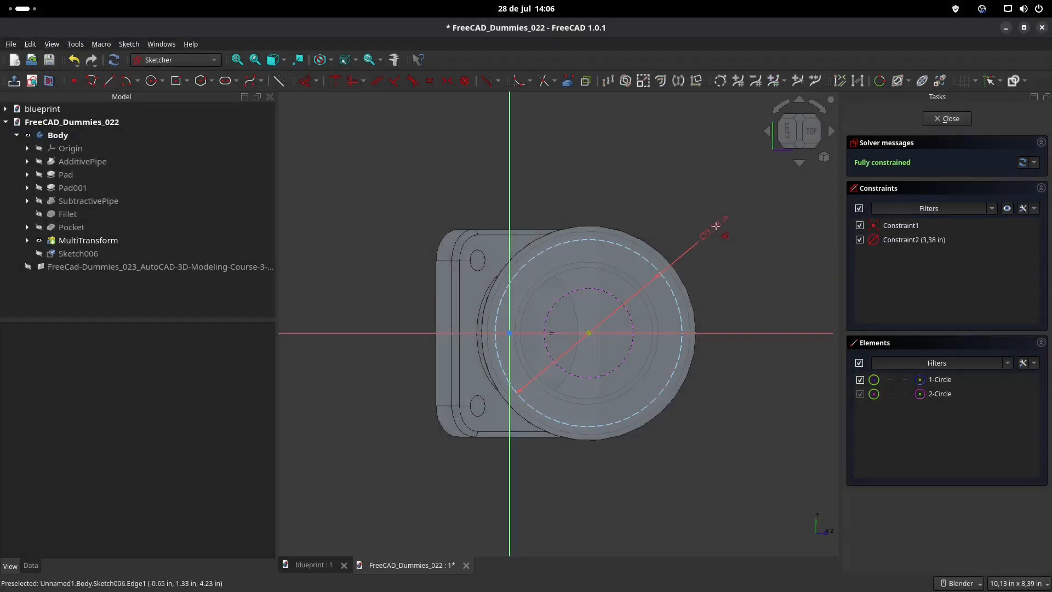
- Check the blueprint's slot callout and draw an inward-bulging arc about 0.47 in in diameter, centered on the horizontal axis near the bolt circle
{"action": "scroll", "coordinate": [706, 345], "scroll_direction": "up", "scroll_amount": 4}
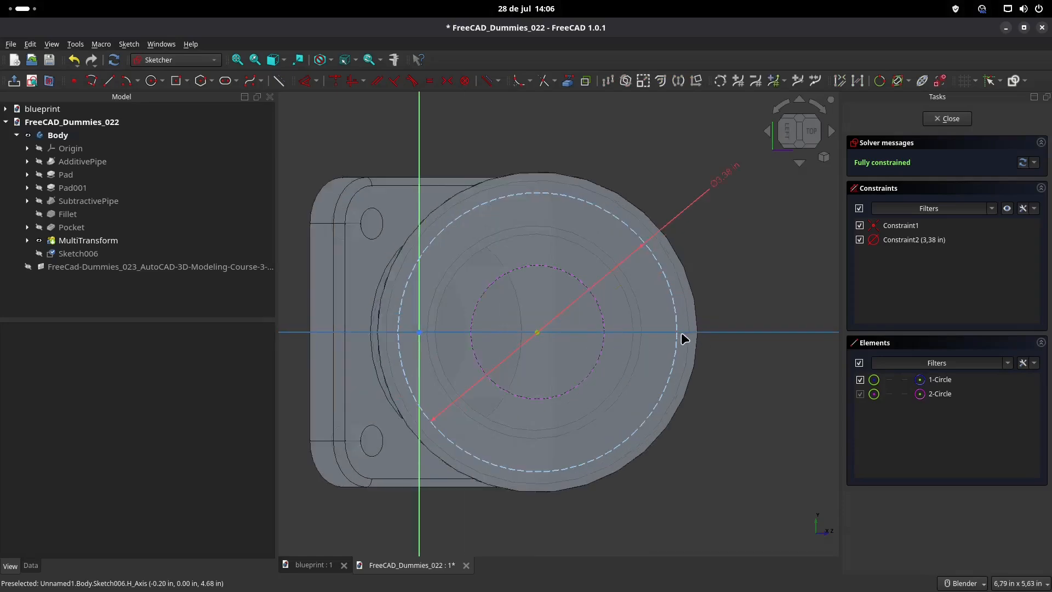
{"action": "left_click", "coordinate": [318, 565]}
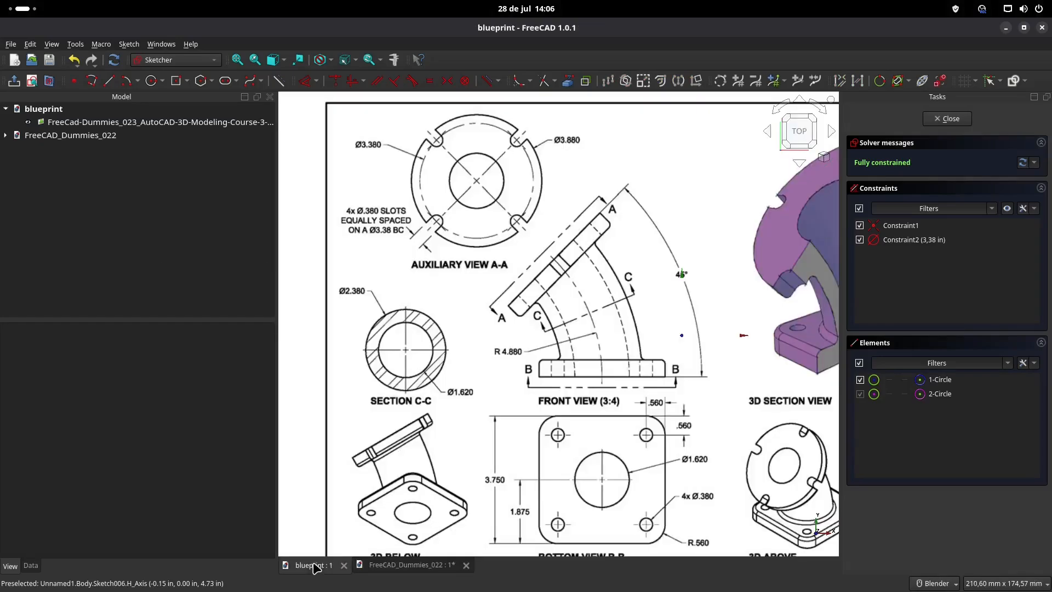
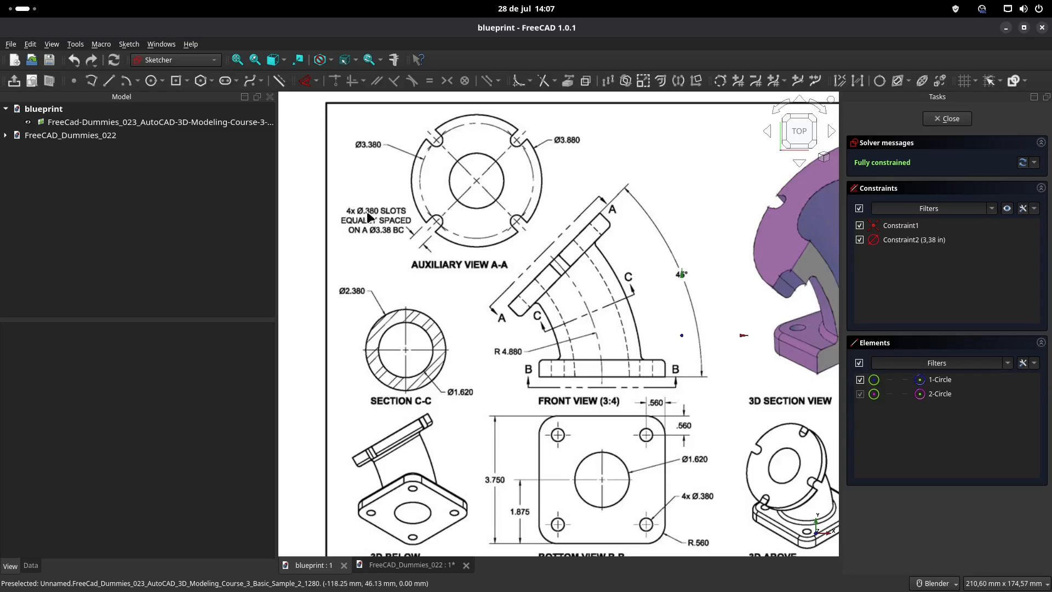
{"action": "left_click", "coordinate": [384, 565]}
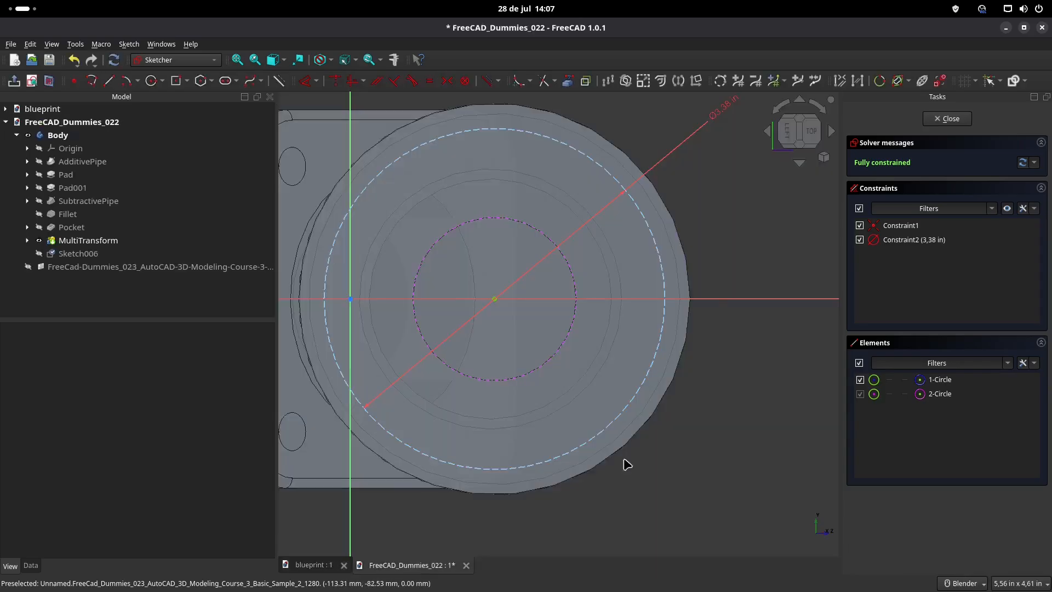
{"action": "scroll", "coordinate": [702, 275], "scroll_direction": "up", "scroll_amount": 2}
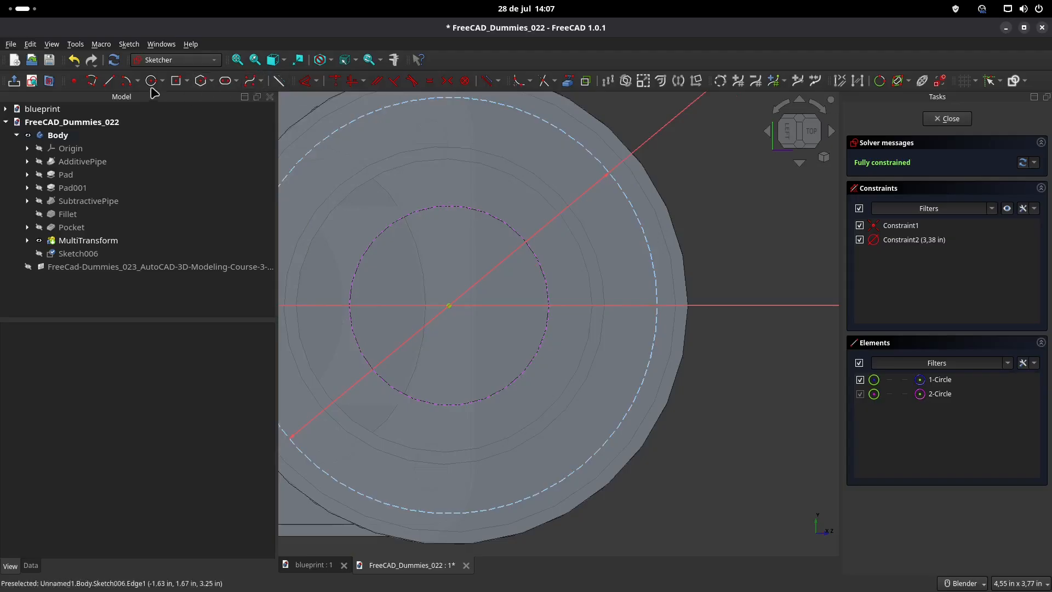
{"action": "left_click", "coordinate": [127, 82]}
{"action": "left_click", "coordinate": [645, 305]}
{"action": "left_click", "coordinate": [645, 275]}
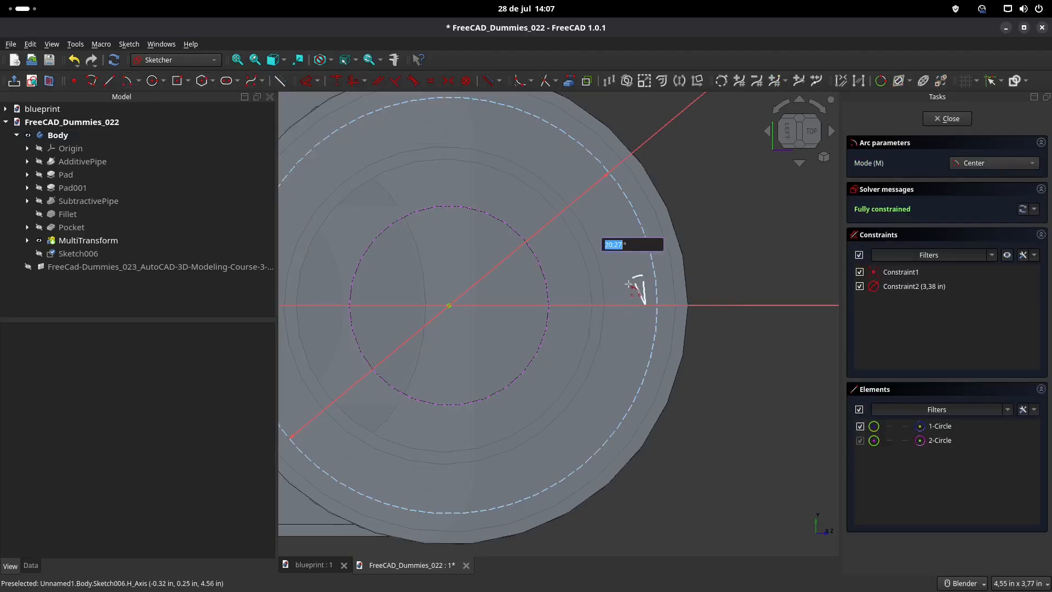
{"action": "left_click", "coordinate": [638, 333]}
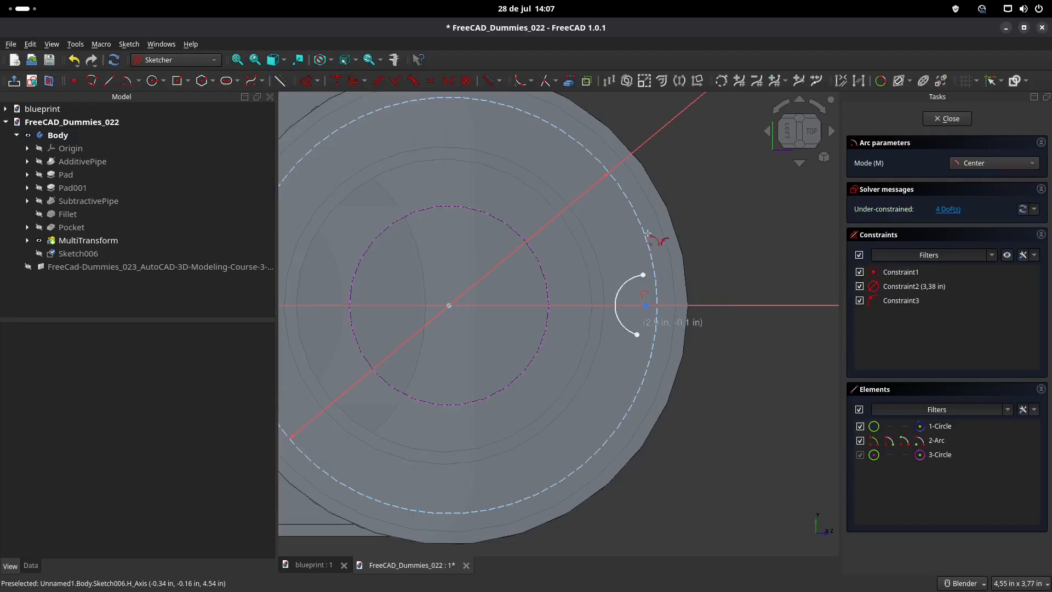
- Draw a rectangle from the arc's upper end outward past the flange rim and make its lower inner corner coincident with the arc's lower end
{"action": "left_click", "coordinate": [188, 81]}
{"action": "left_click", "coordinate": [206, 96]}
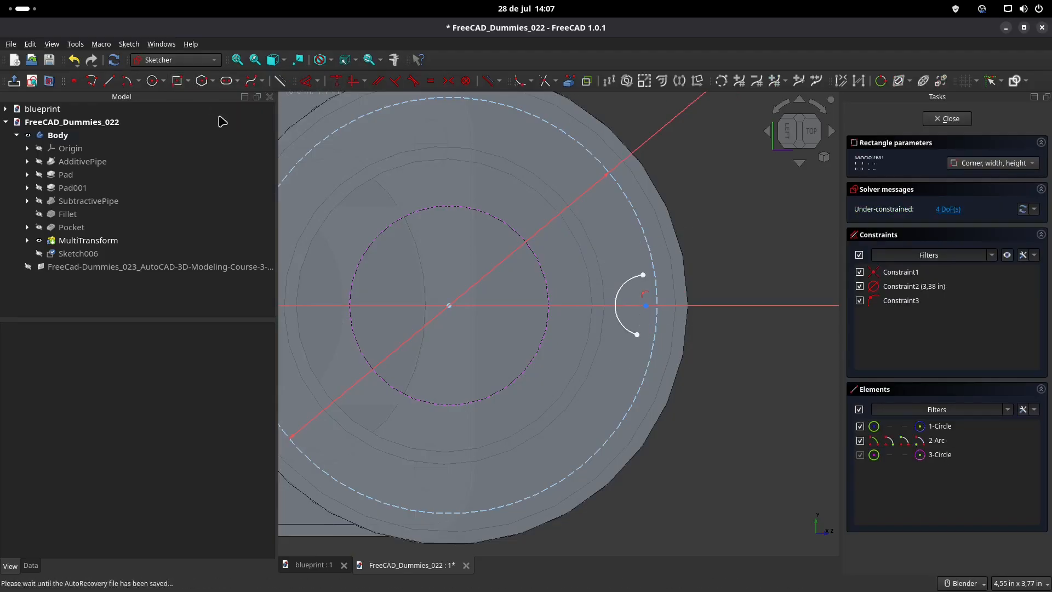
{"action": "left_click", "coordinate": [645, 274]}
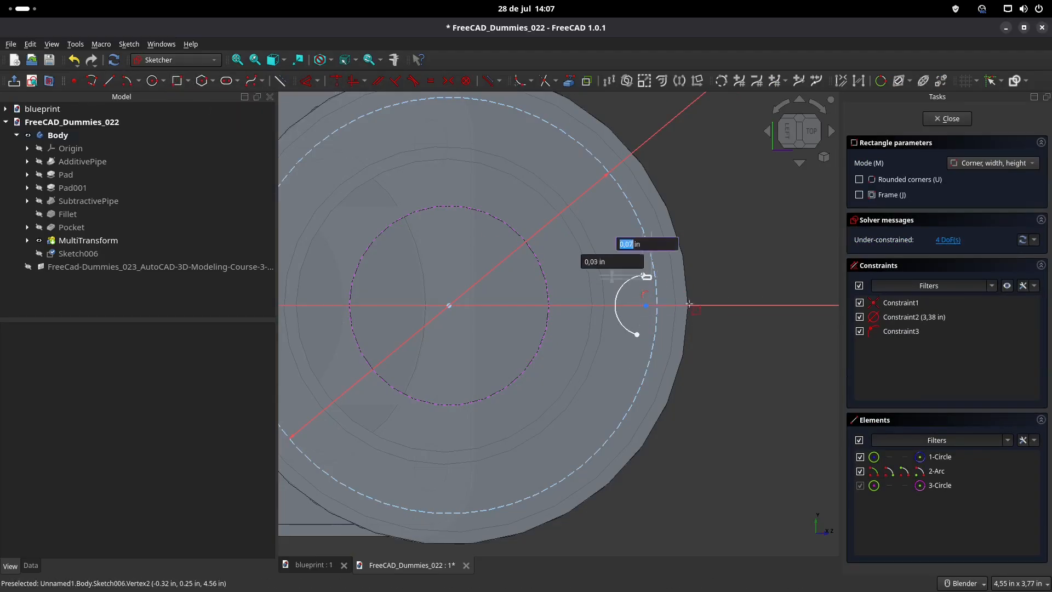
{"action": "left_click", "coordinate": [723, 339]}
{"action": "scroll", "coordinate": [650, 324], "scroll_direction": "up", "scroll_amount": 2}
{"action": "key", "text": "Escape"}
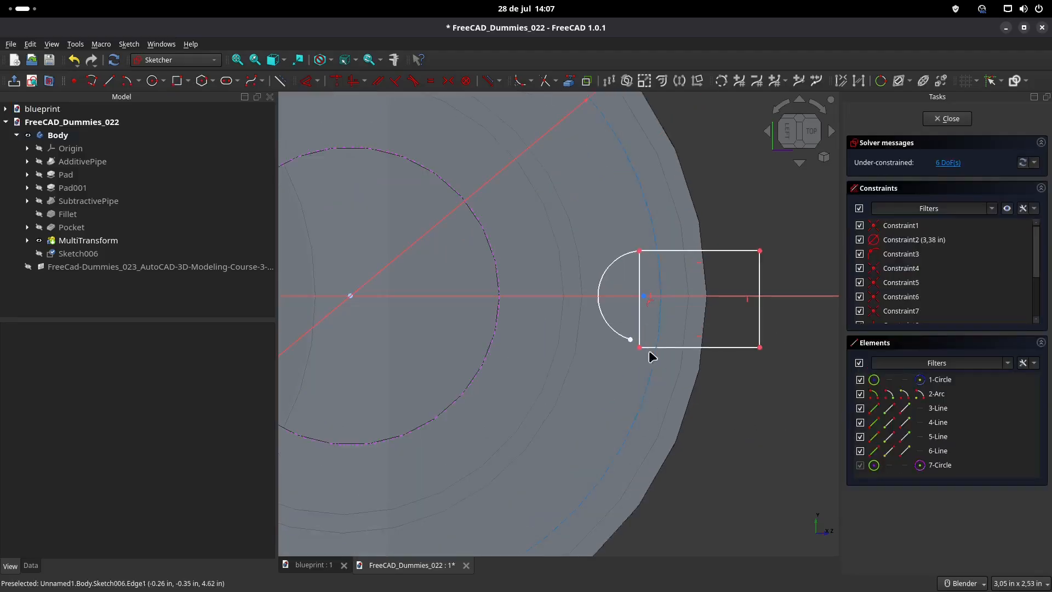
{"action": "left_click", "coordinate": [631, 339]}
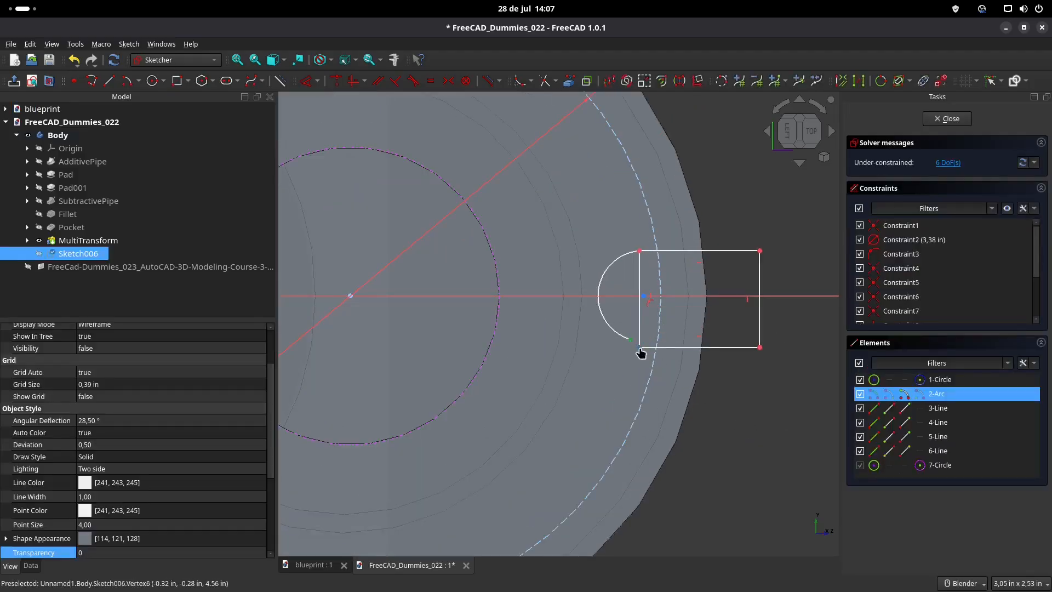
{"action": "left_click", "coordinate": [640, 348]}
{"action": "left_click", "coordinate": [336, 80]}
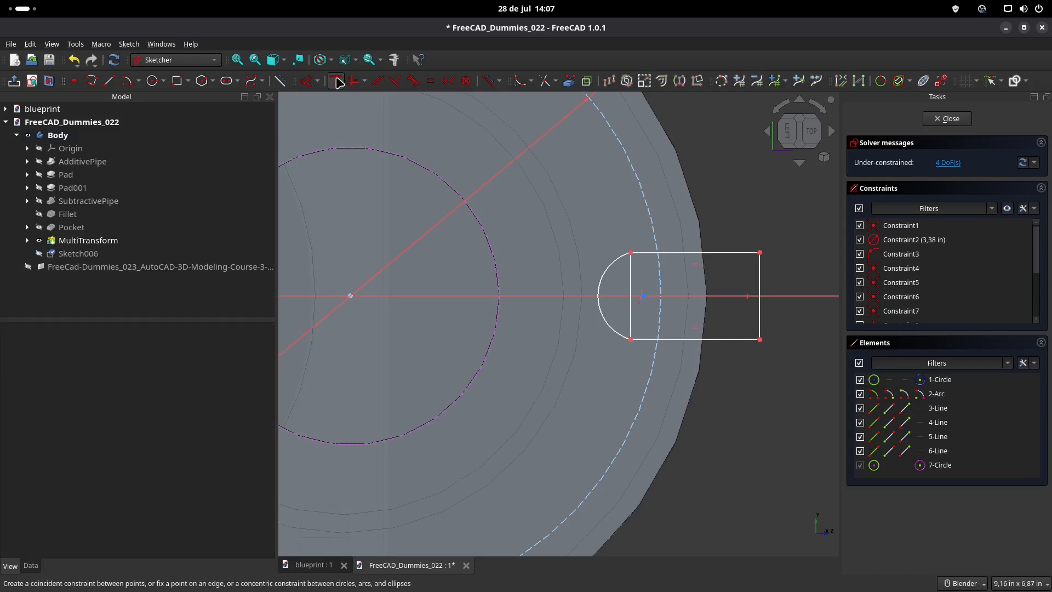
- Convert the rectangle's inner vertical edge to construction geometry and make the arc tangent to the rectangle's upper edge
{"action": "left_click", "coordinate": [631, 276]}
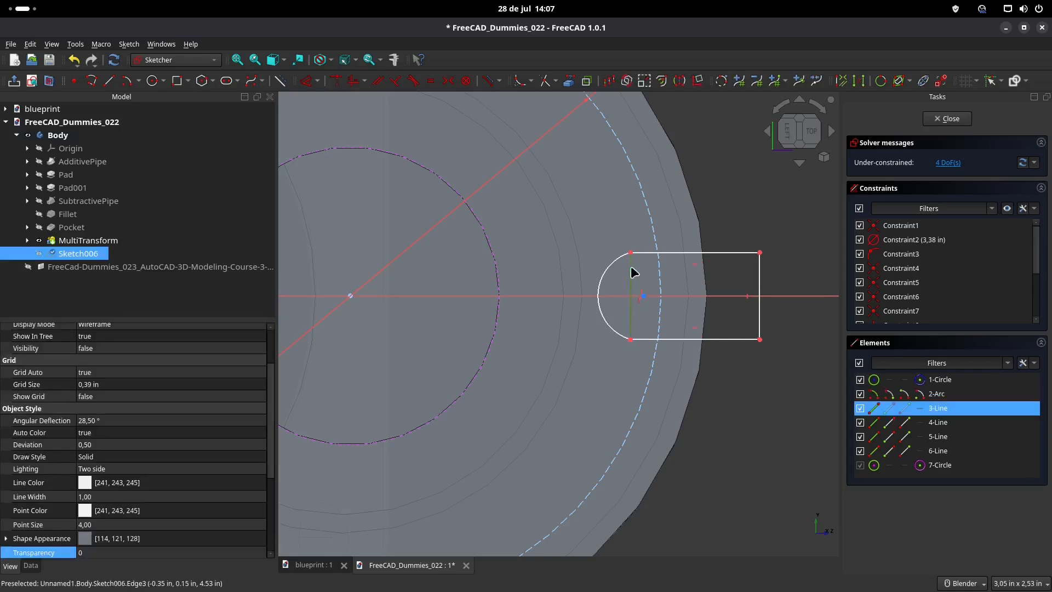
{"action": "left_click", "coordinate": [280, 82]}
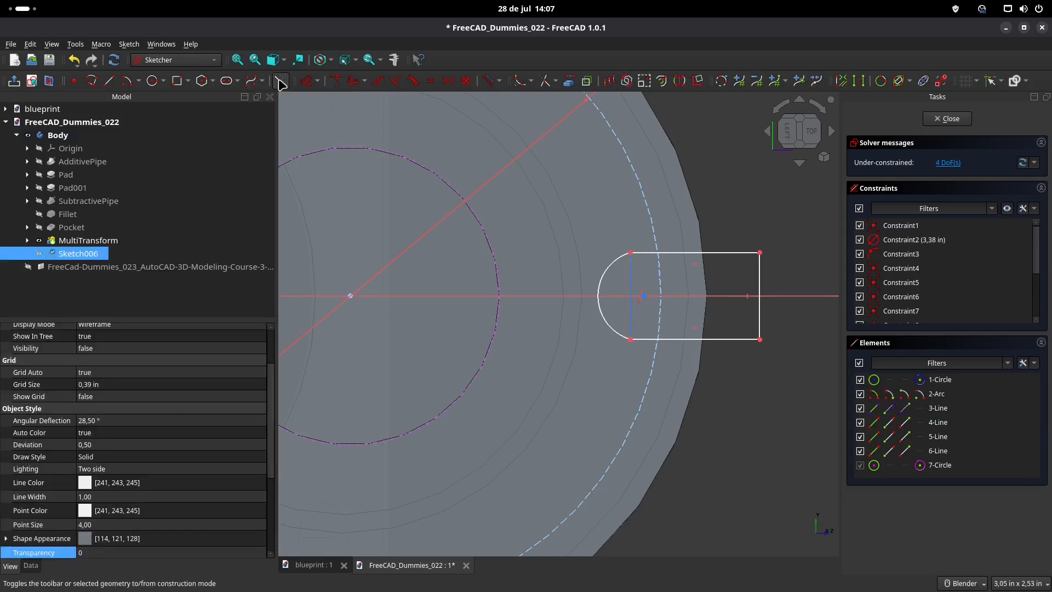
{"action": "left_click", "coordinate": [413, 81]}
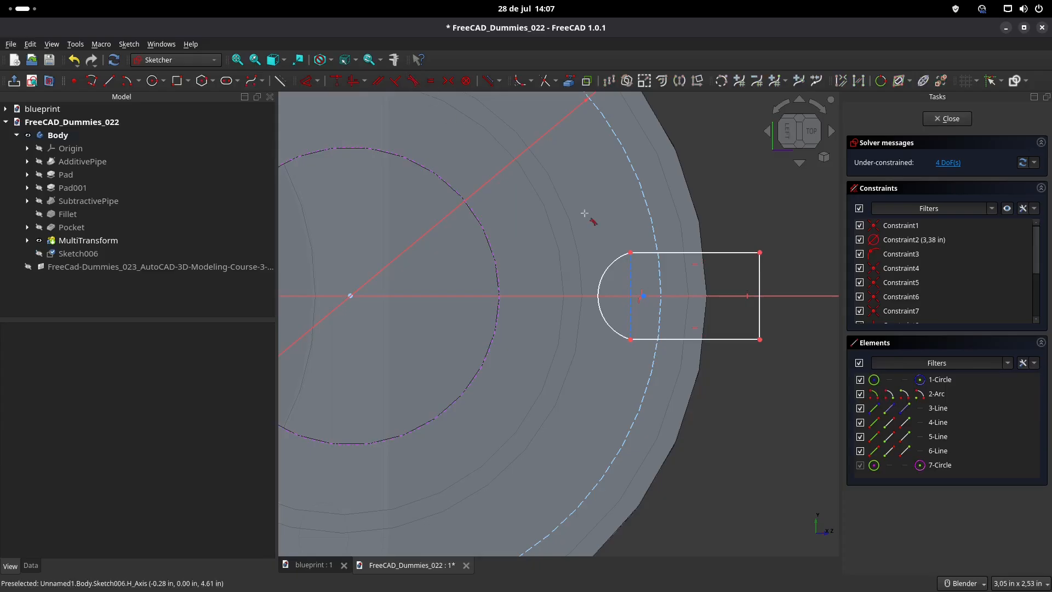
{"action": "left_click", "coordinate": [615, 258]}
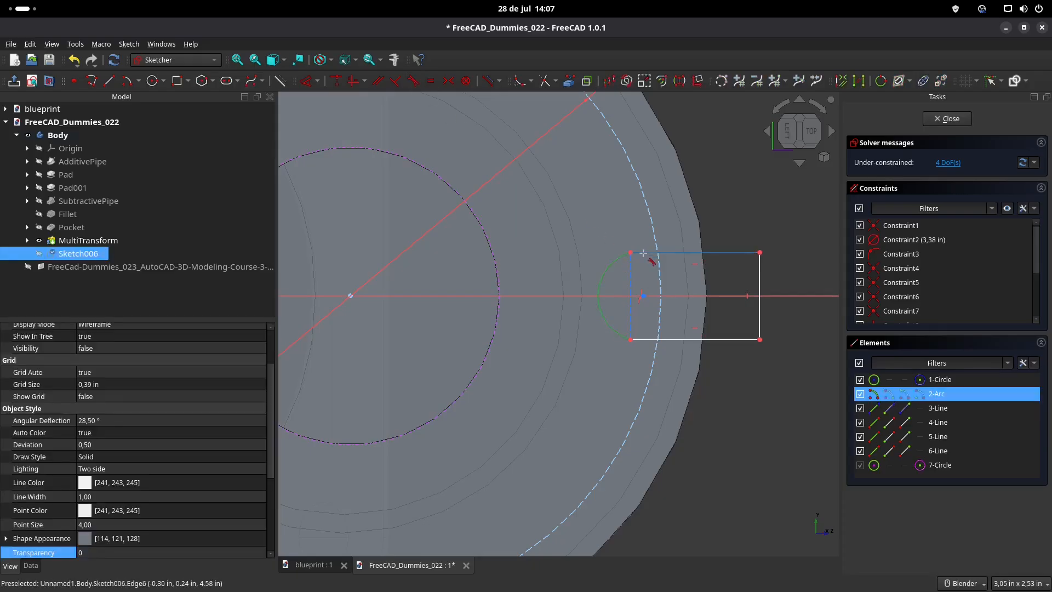
{"action": "left_click", "coordinate": [643, 253]}
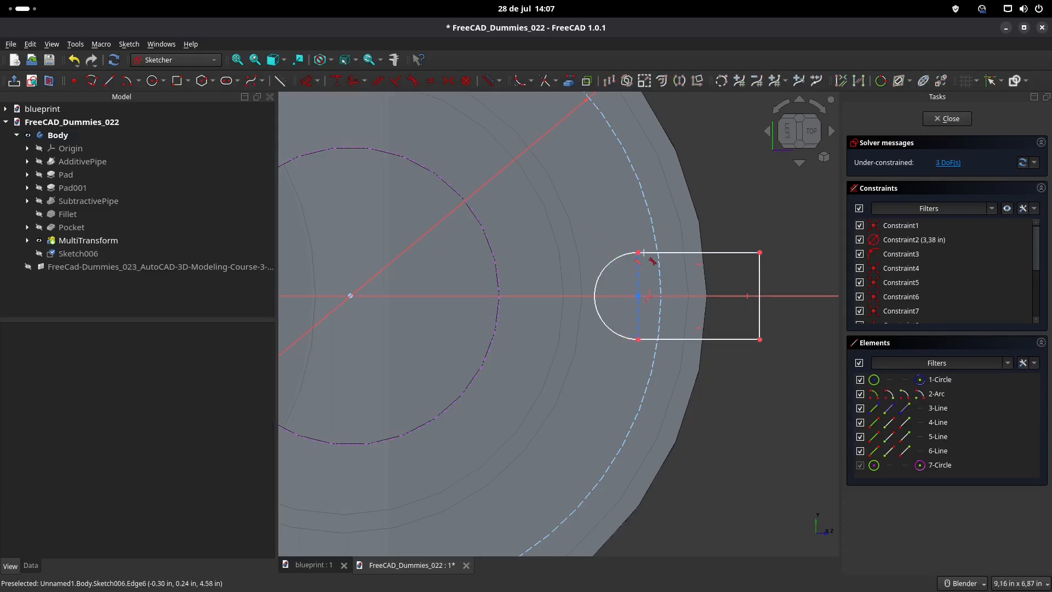
- Constrain the slot arc's center point onto the construction bolt circle
{"action": "left_click", "coordinate": [639, 297]}
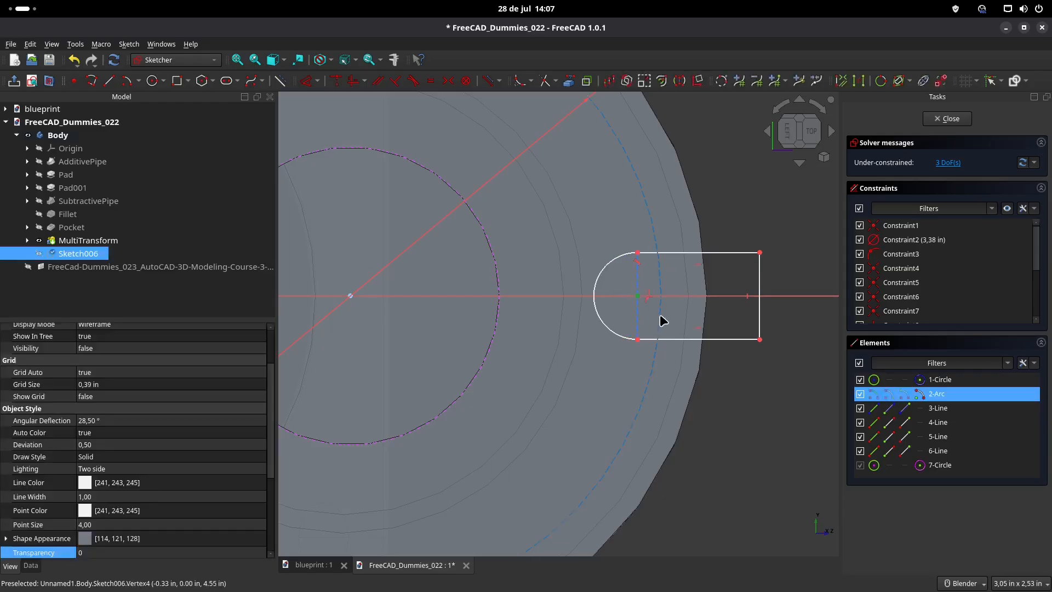
{"action": "left_click", "coordinate": [662, 320]}
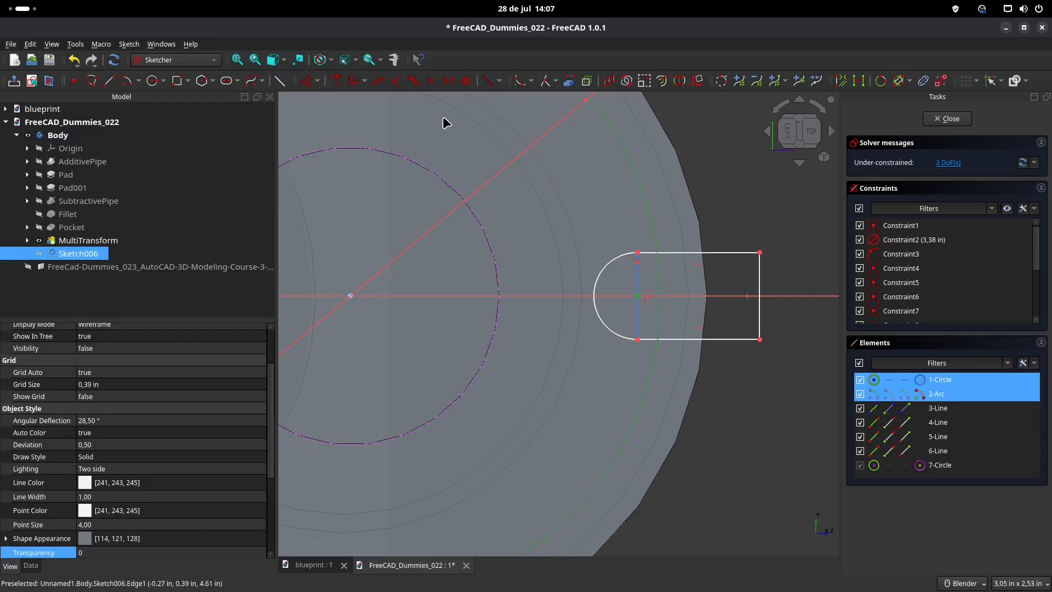
{"action": "left_click", "coordinate": [337, 82]}
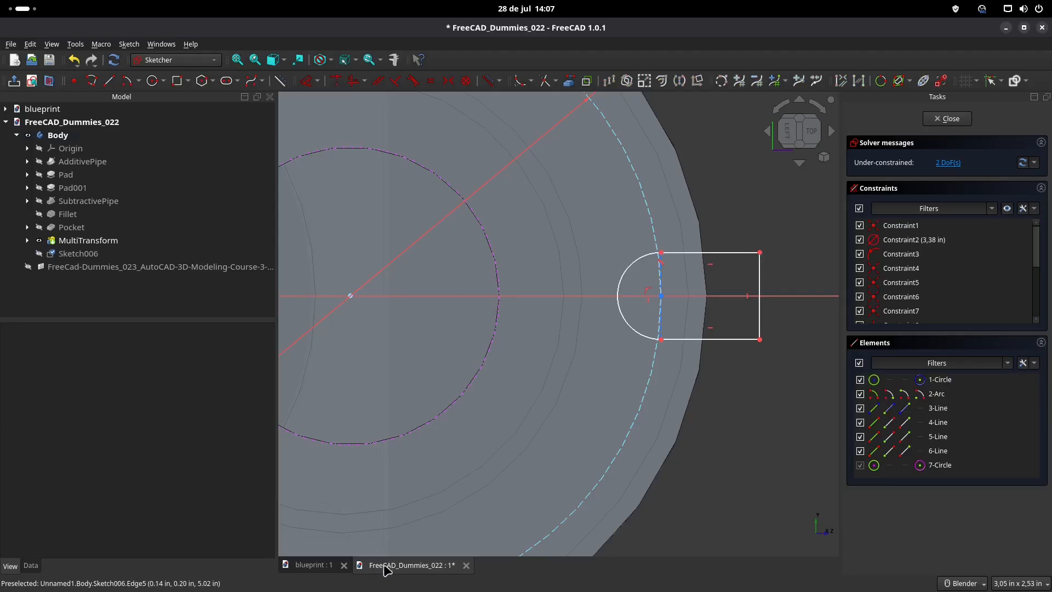
- Check the slot size in the blueprint and set the slot's outer vertical edge to 0.38 in
{"action": "left_click", "coordinate": [313, 565]}
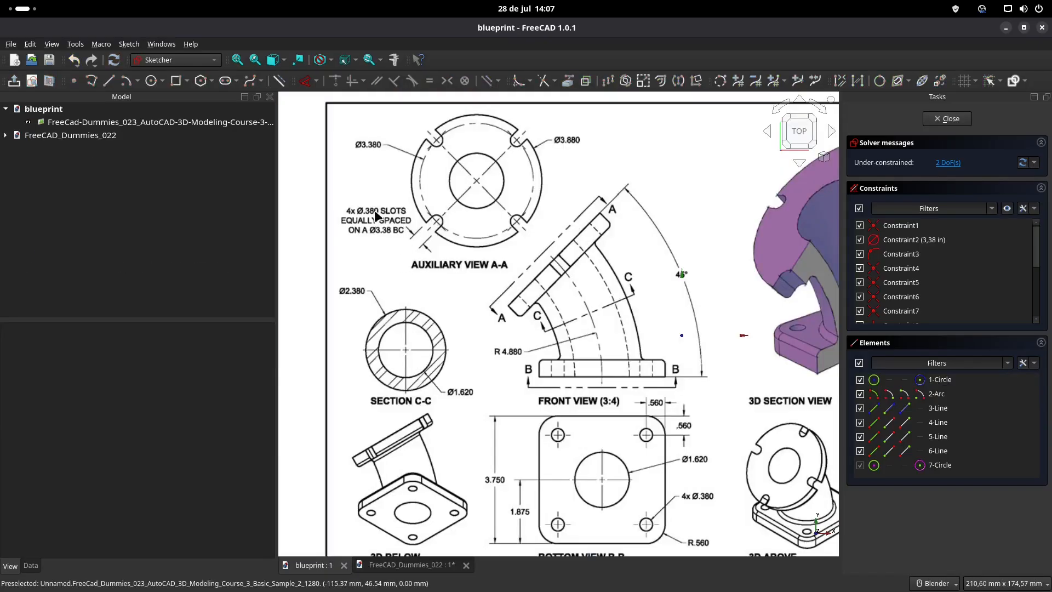
{"action": "left_click", "coordinate": [411, 565]}
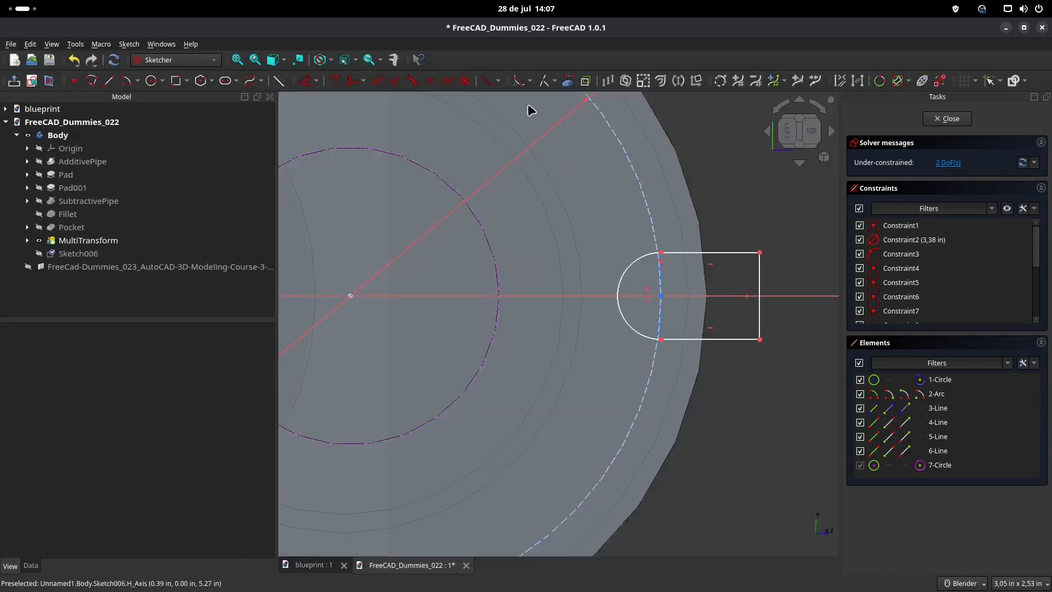
{"action": "left_click", "coordinate": [761, 275]}
{"action": "left_click", "coordinate": [795, 286]}
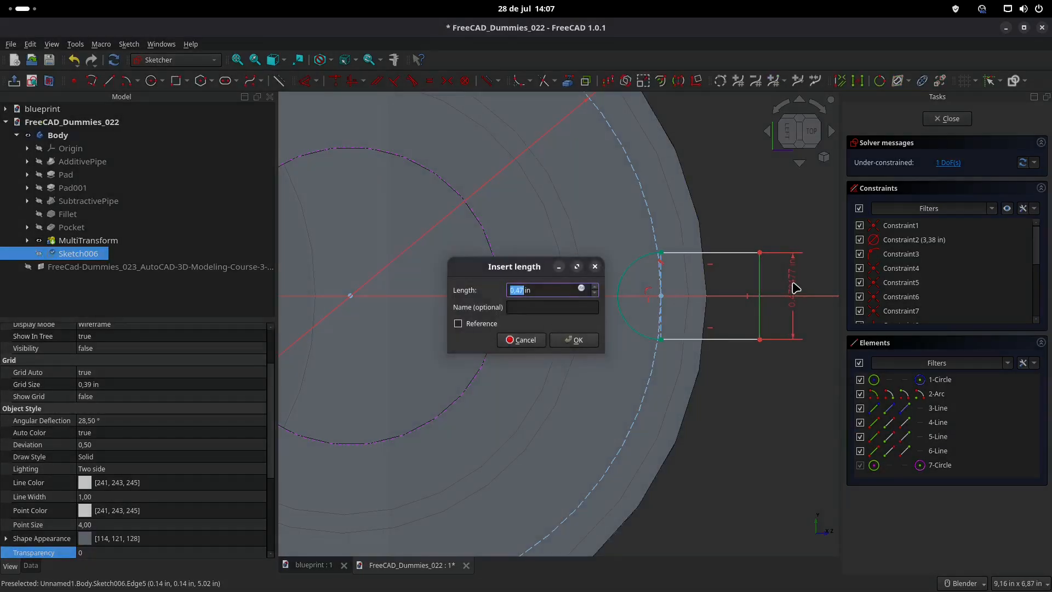
{"action": "type", "text": ",38"}
{"action": "key", "text": "Return"}
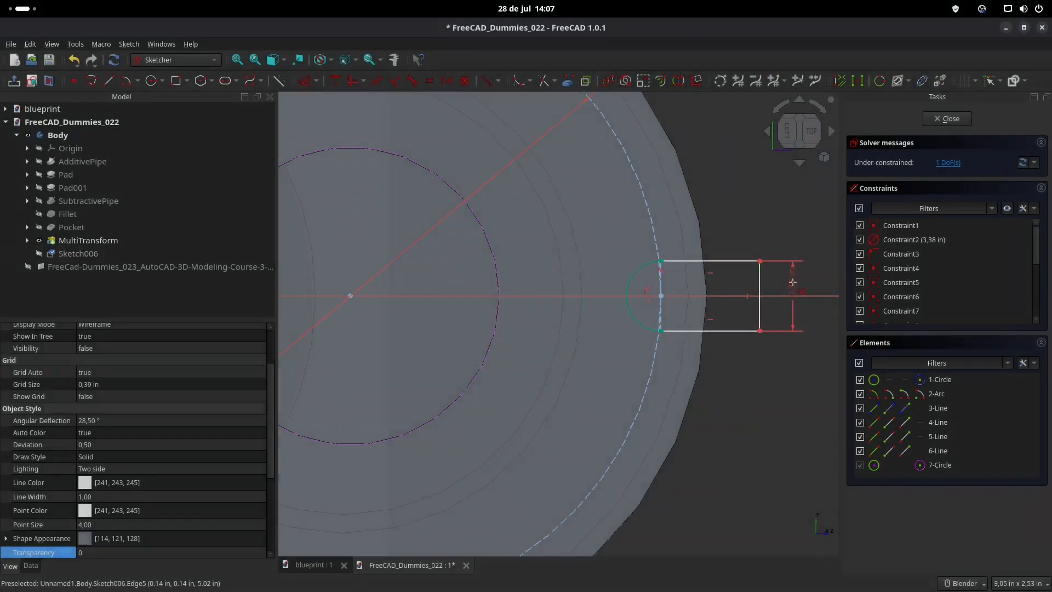
- Set the slot's upper straight edge to 0.5 in and close the sketch
{"action": "left_click", "coordinate": [726, 259]}
{"action": "left_click", "coordinate": [727, 235]}
{"action": "type", "text": ",5 in"}
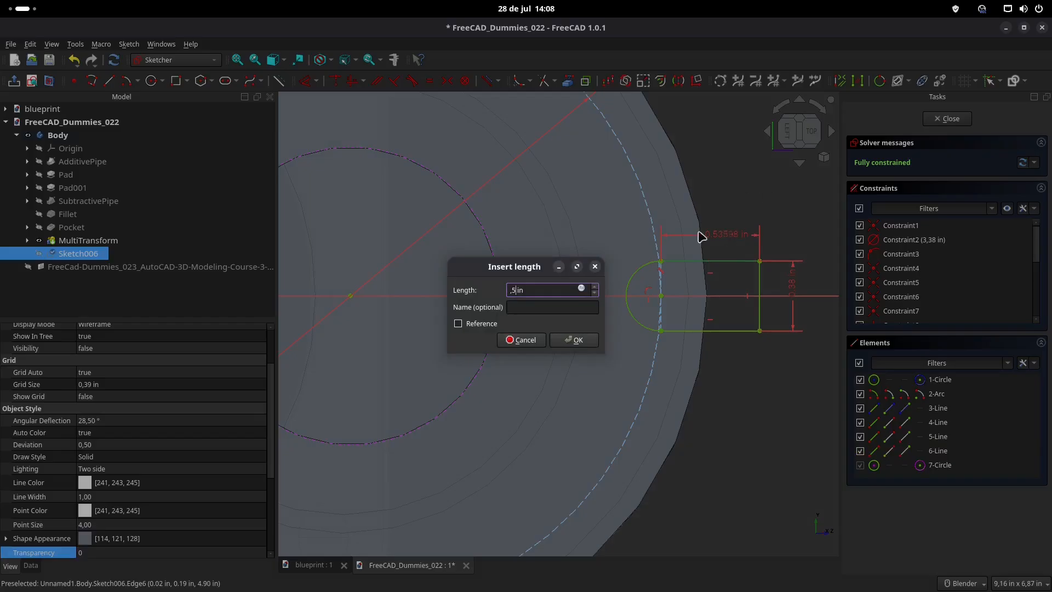
{"action": "left_click", "coordinate": [574, 340]}
{"action": "scroll", "coordinate": [583, 335], "scroll_direction": "down", "scroll_amount": 1}
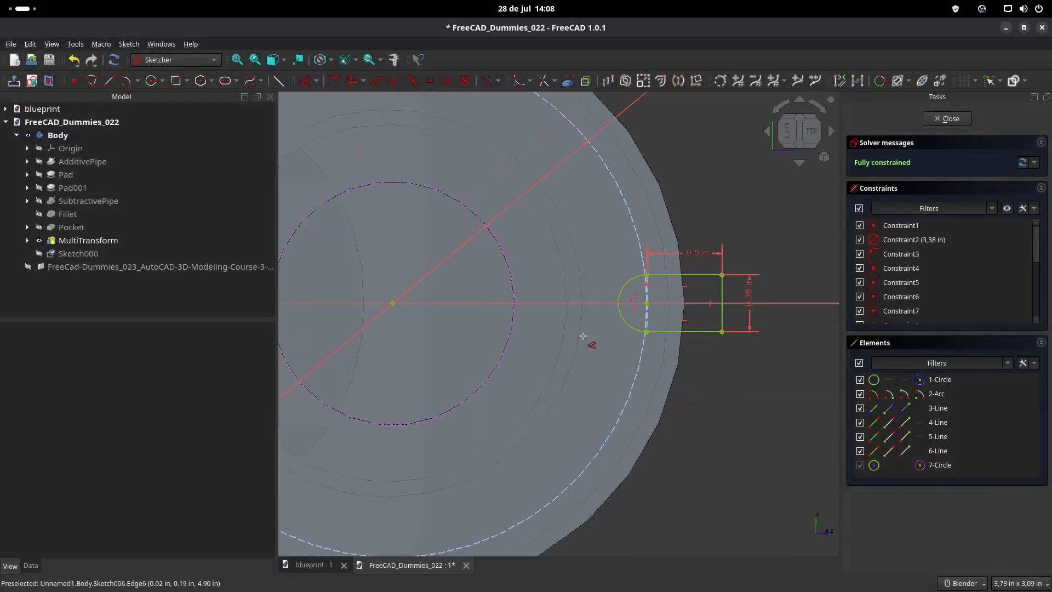
{"action": "left_click", "coordinate": [952, 121]}
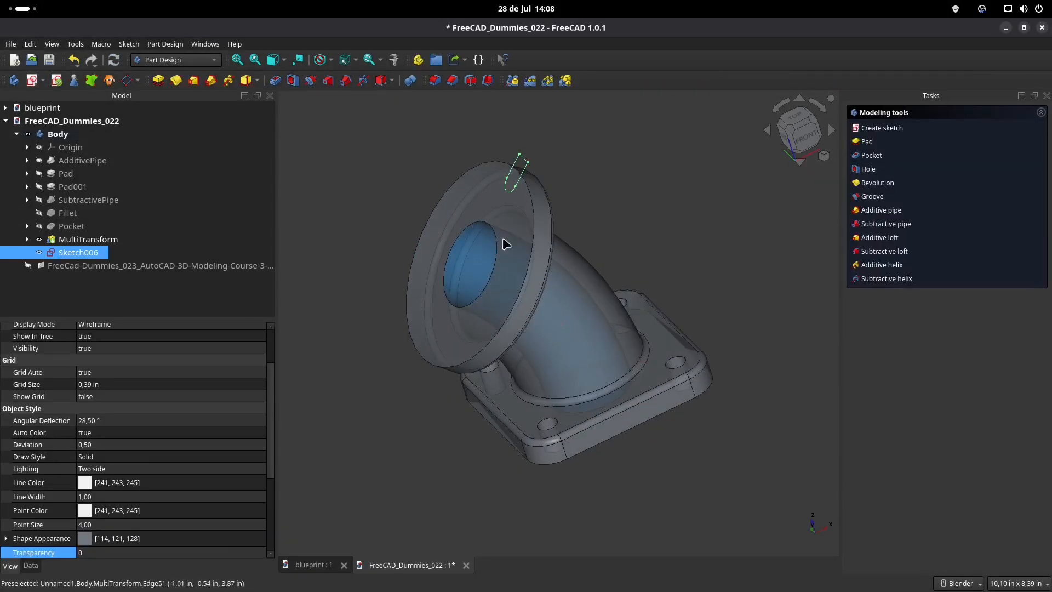
- Pocket the slot sketch through the round flange, up to the flange's back face
{"action": "left_click", "coordinate": [275, 80]}
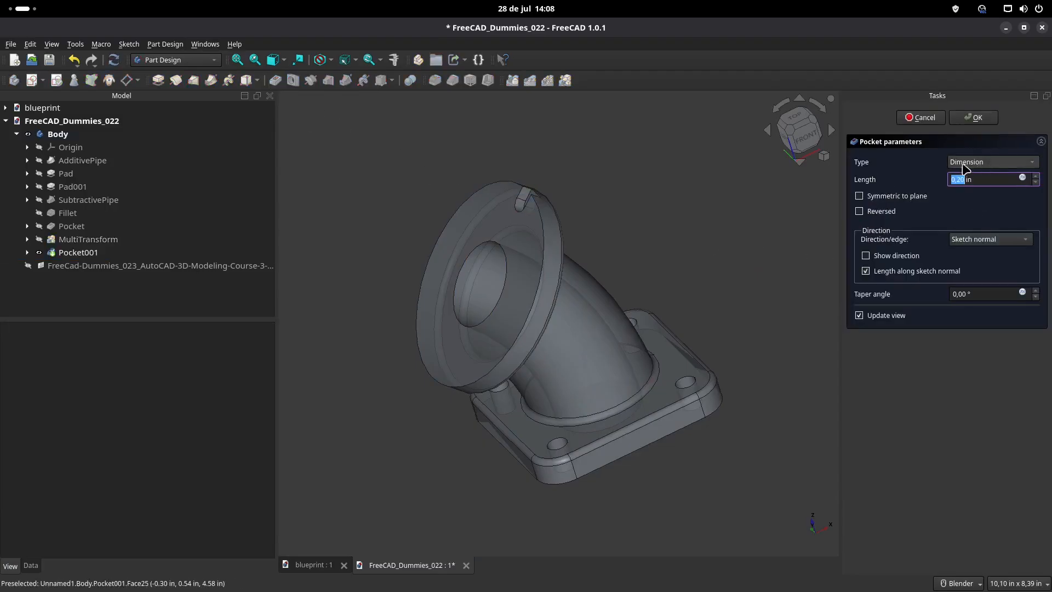
{"action": "left_click", "coordinate": [981, 163]}
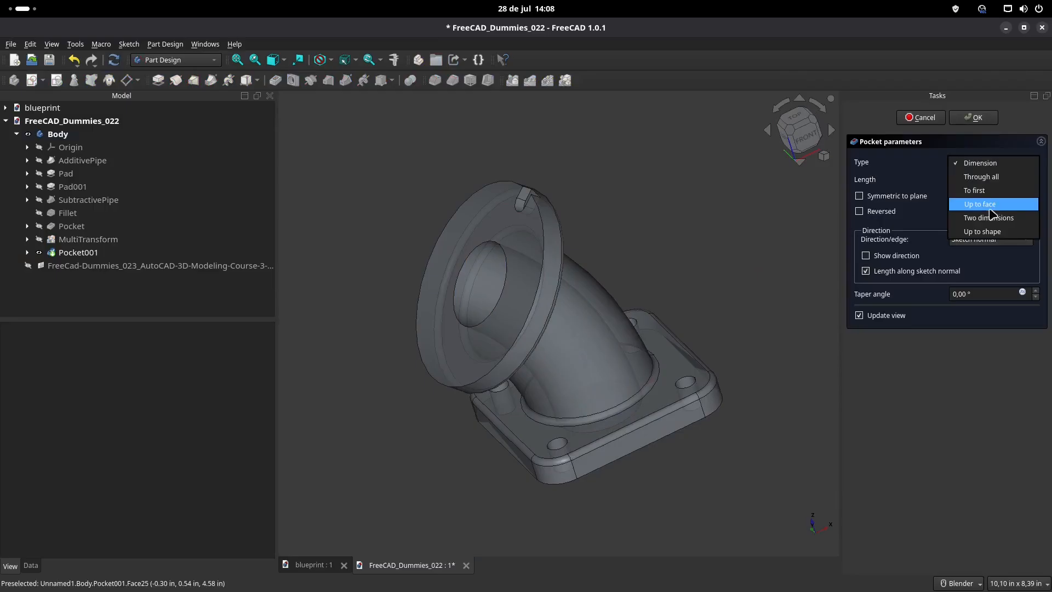
{"action": "left_click", "coordinate": [980, 205]}
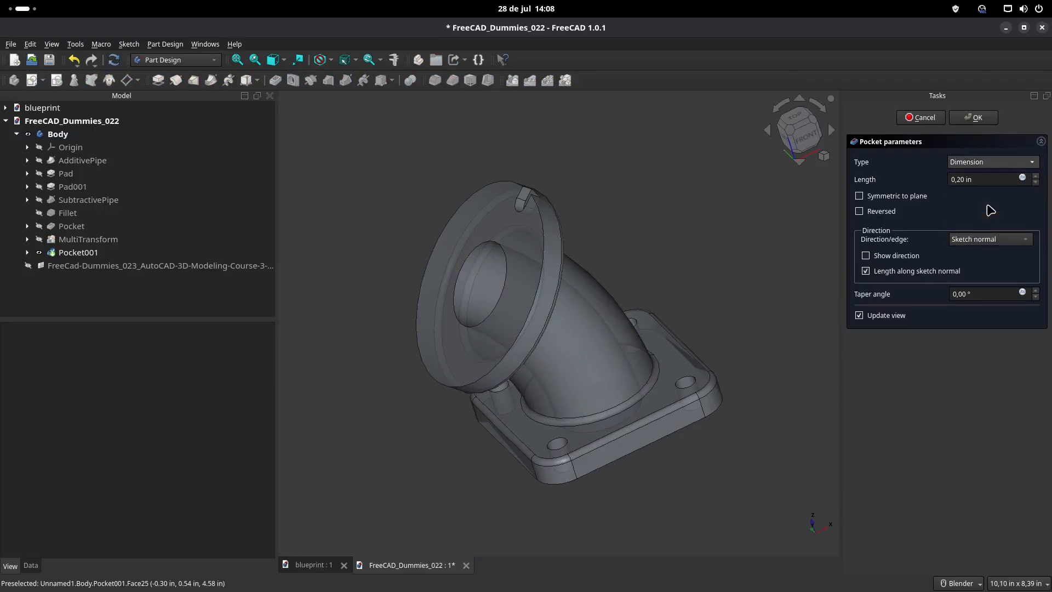
{"action": "middle_click_drag", "start_coordinate": [590, 235], "coordinate": [463, 296]}
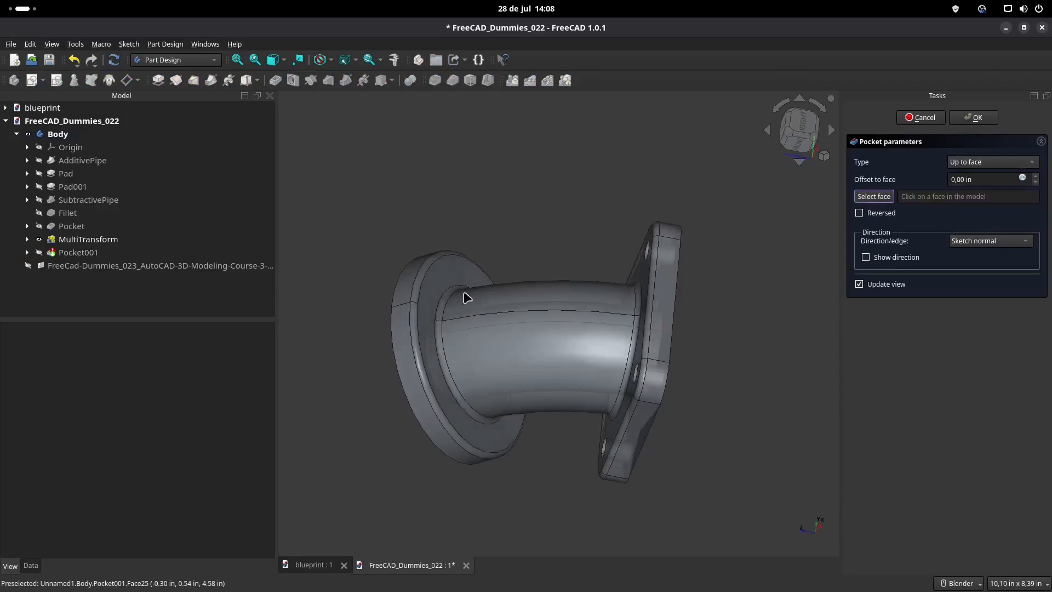
{"action": "left_click", "coordinate": [448, 283]}
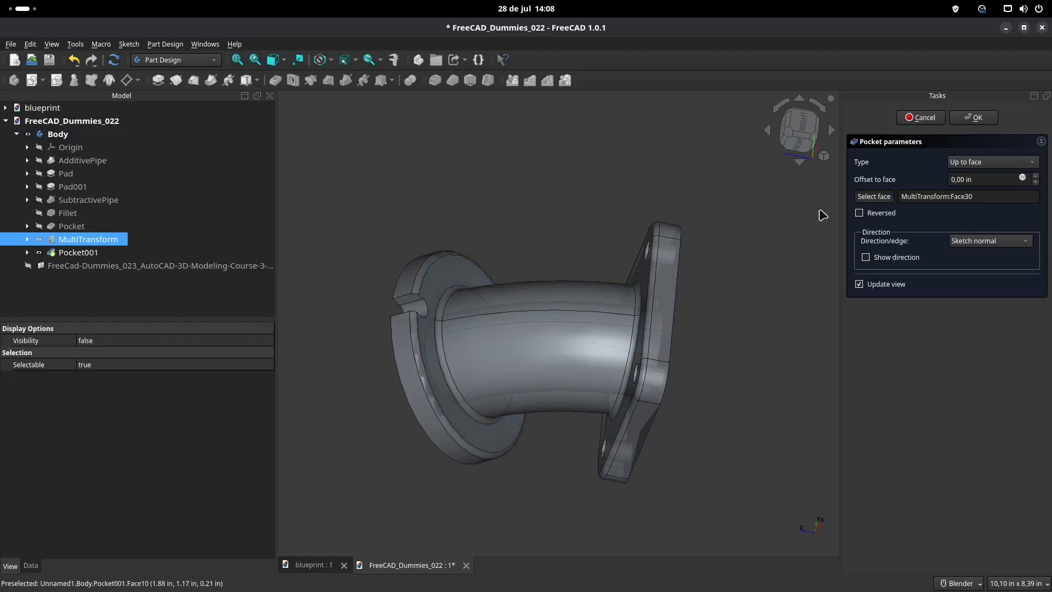
{"action": "left_click", "coordinate": [982, 119]}
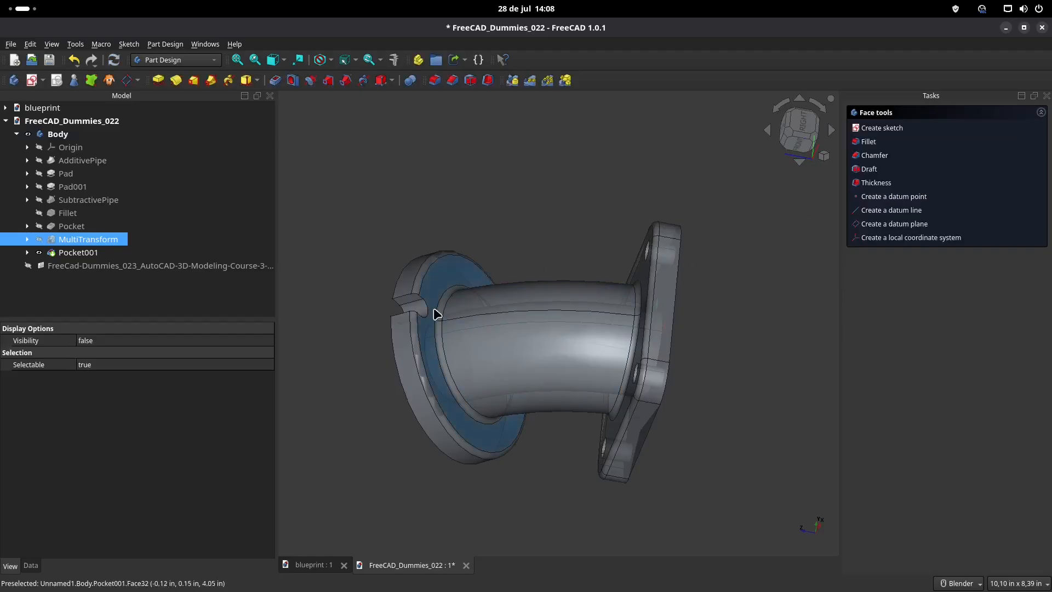
- Create a polar pattern of the slot pocket, using the circular bore edge in the round flange as the axis reference
{"action": "middle_click_drag", "start_coordinate": [441, 329], "coordinate": [548, 222]}
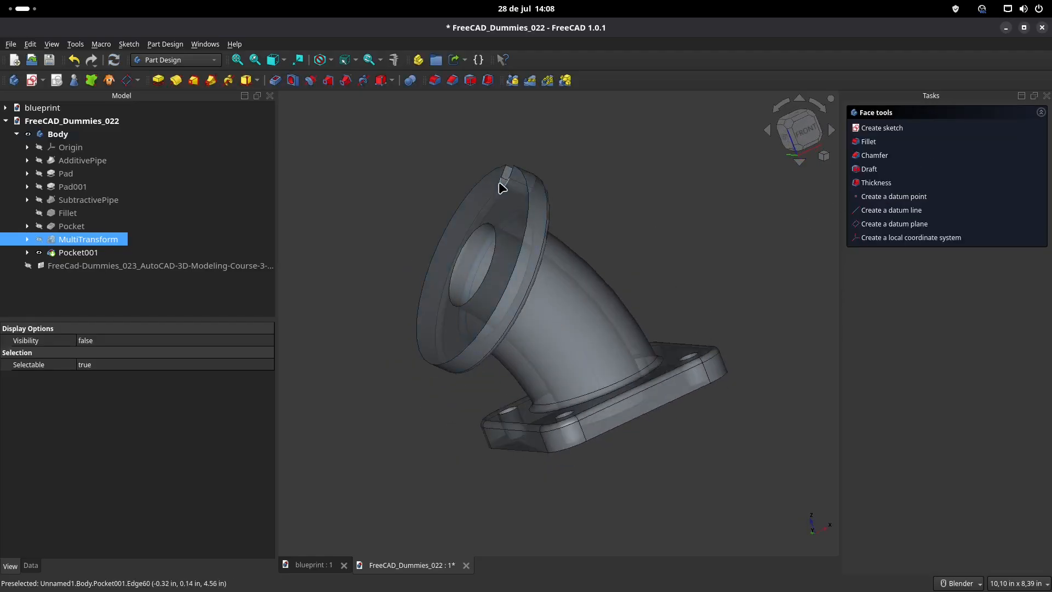
{"action": "middle_click_drag", "start_coordinate": [491, 329], "coordinate": [451, 324]}
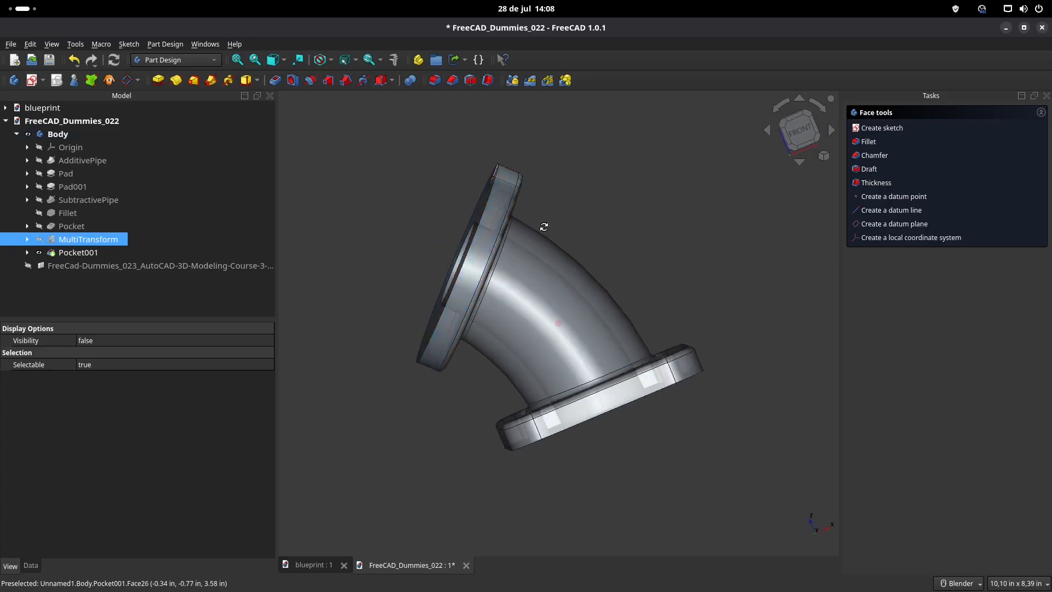
{"action": "middle_click_drag", "start_coordinate": [544, 228], "coordinate": [495, 226]}
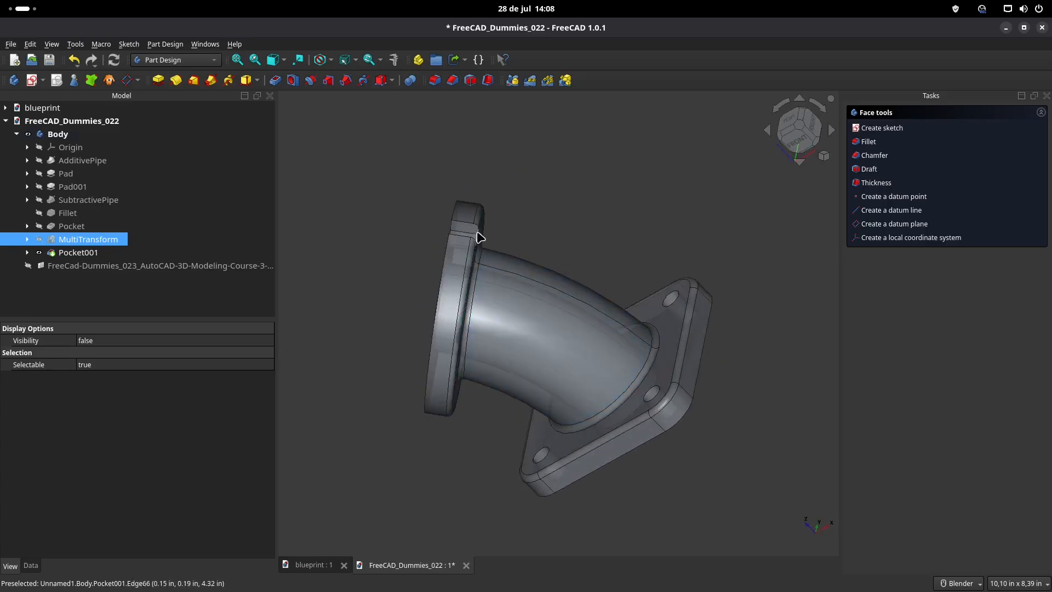
{"action": "middle_click_drag", "start_coordinate": [587, 268], "coordinate": [648, 284]}
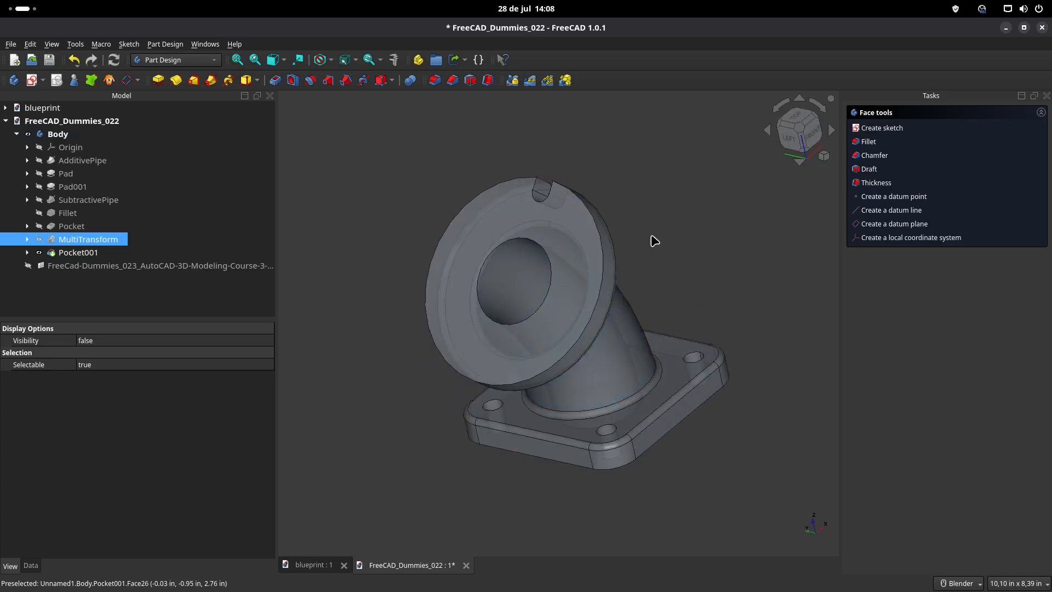
{"action": "middle_click_drag", "start_coordinate": [662, 202], "coordinate": [590, 235]}
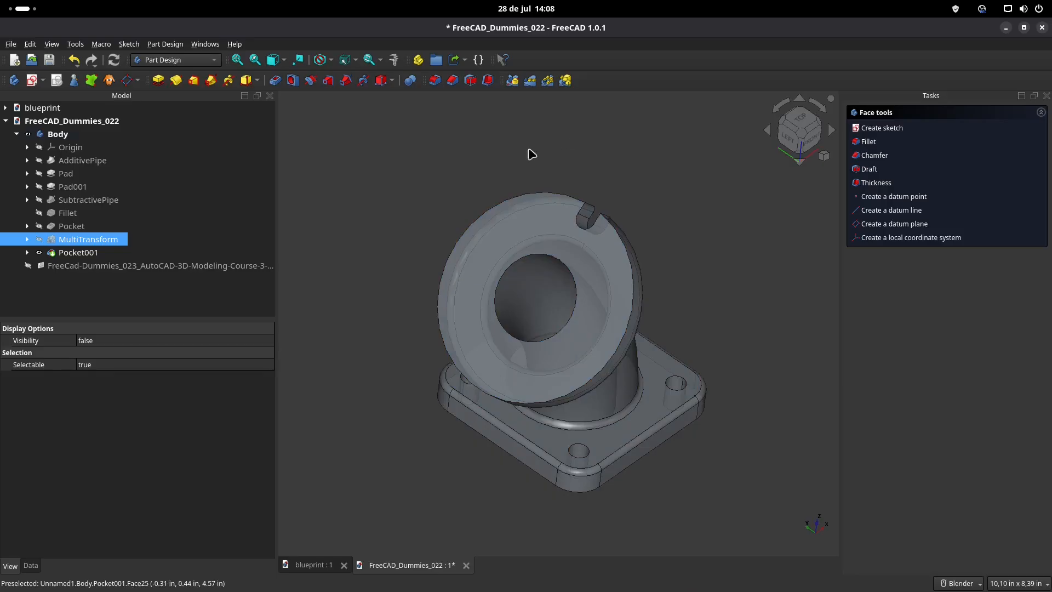
{"action": "left_click", "coordinate": [82, 253]}
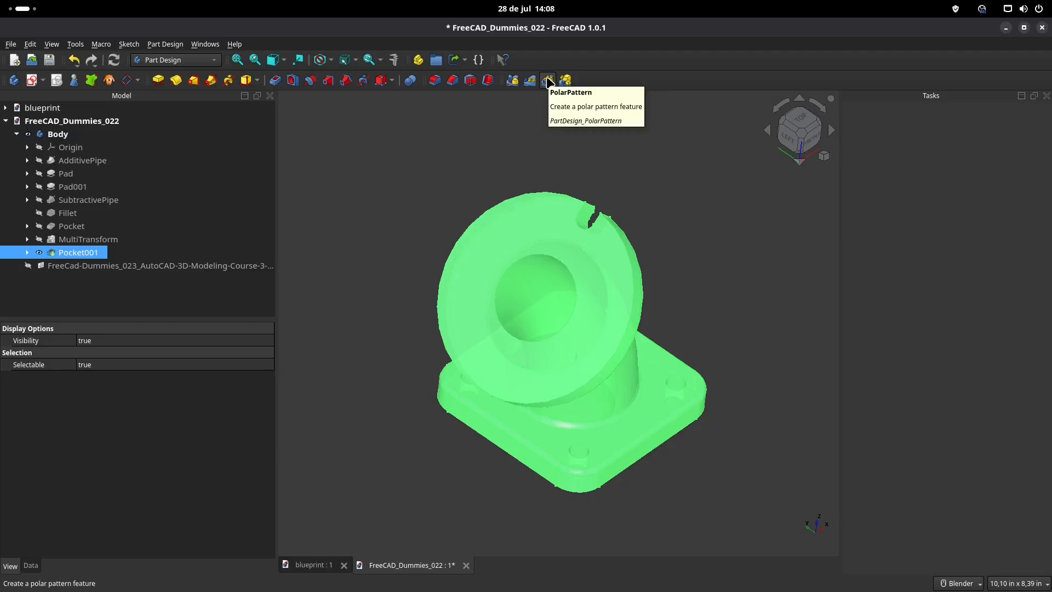
{"action": "left_click", "coordinate": [548, 81]}
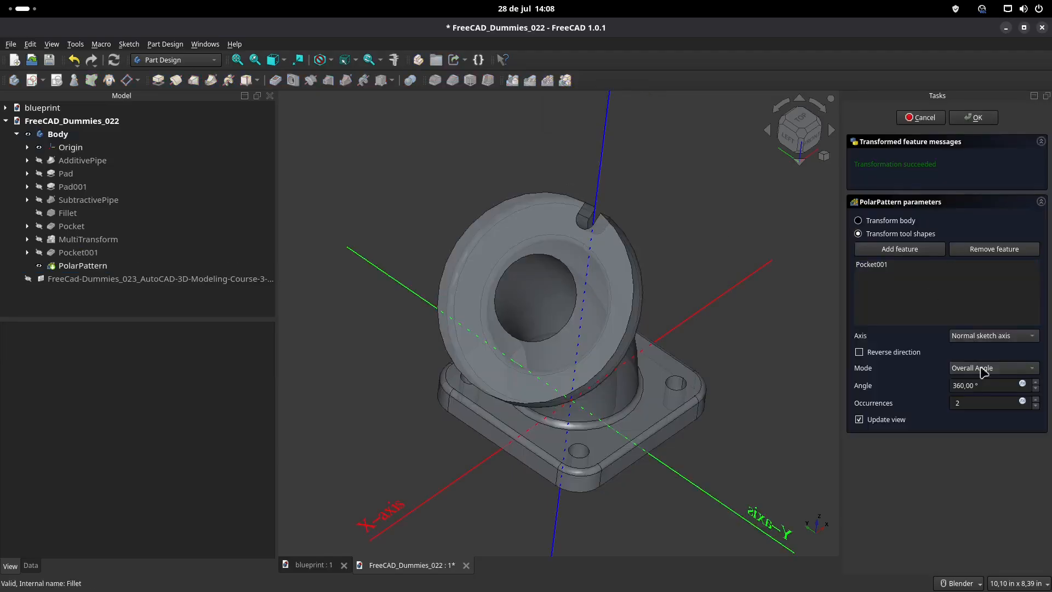
{"action": "left_click", "coordinate": [1017, 336]}
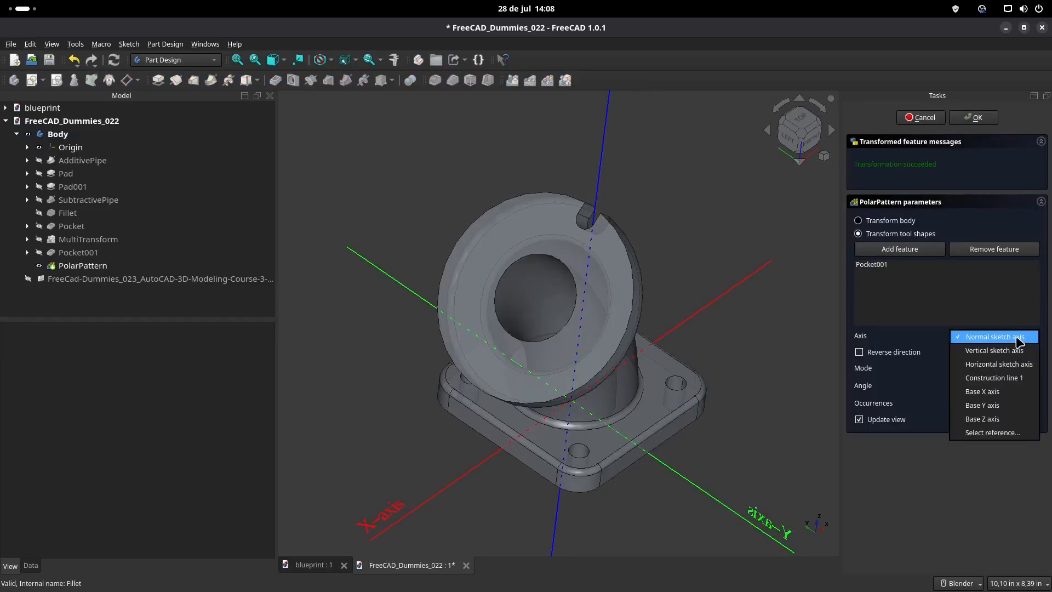
{"action": "left_click", "coordinate": [1008, 433]}
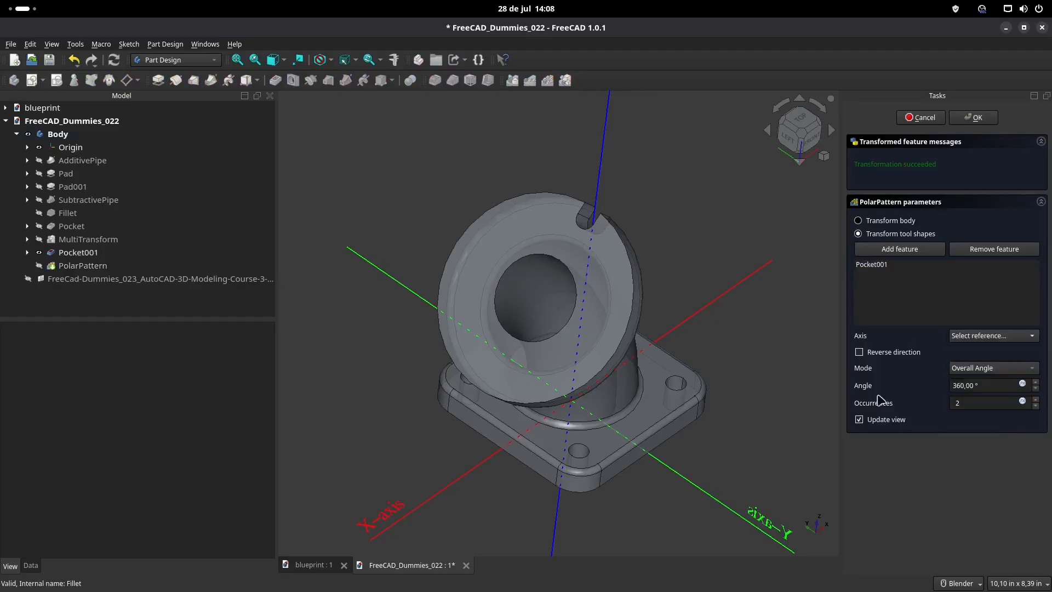
{"action": "left_click", "coordinate": [528, 262]}
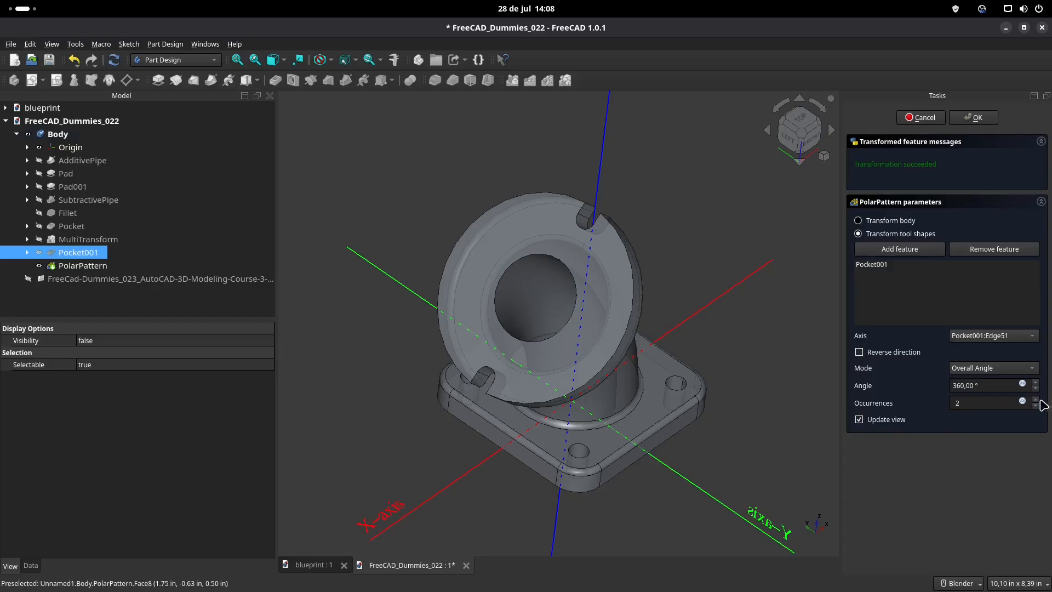
- Set the slot's polar pattern to 4 occurrences and accept it
{"action": "left_click", "coordinate": [1037, 399]}
{"action": "left_click", "coordinate": [1036, 399]}
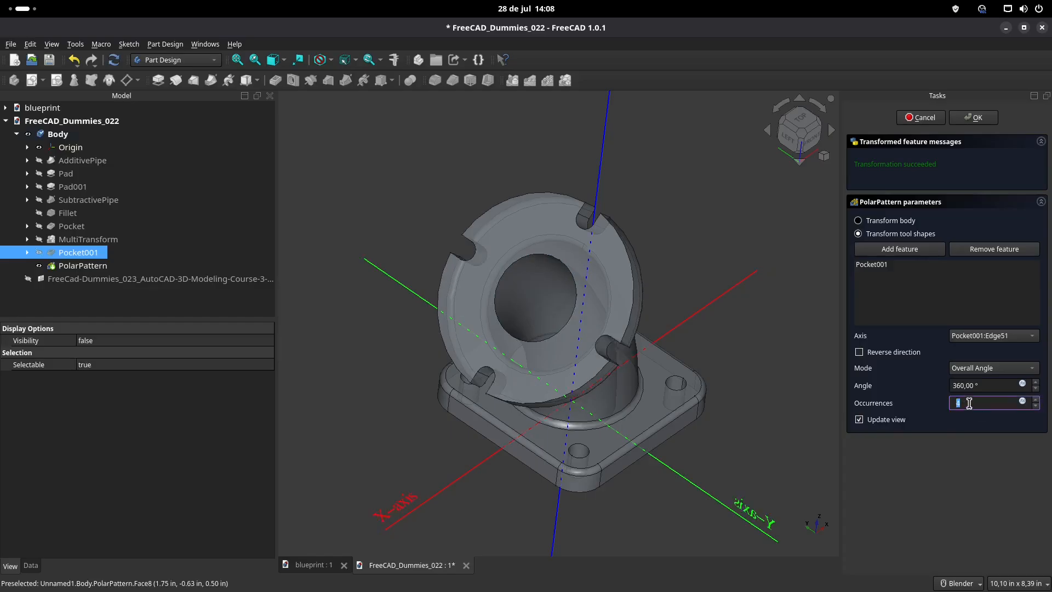
{"action": "left_click", "coordinate": [974, 117]}
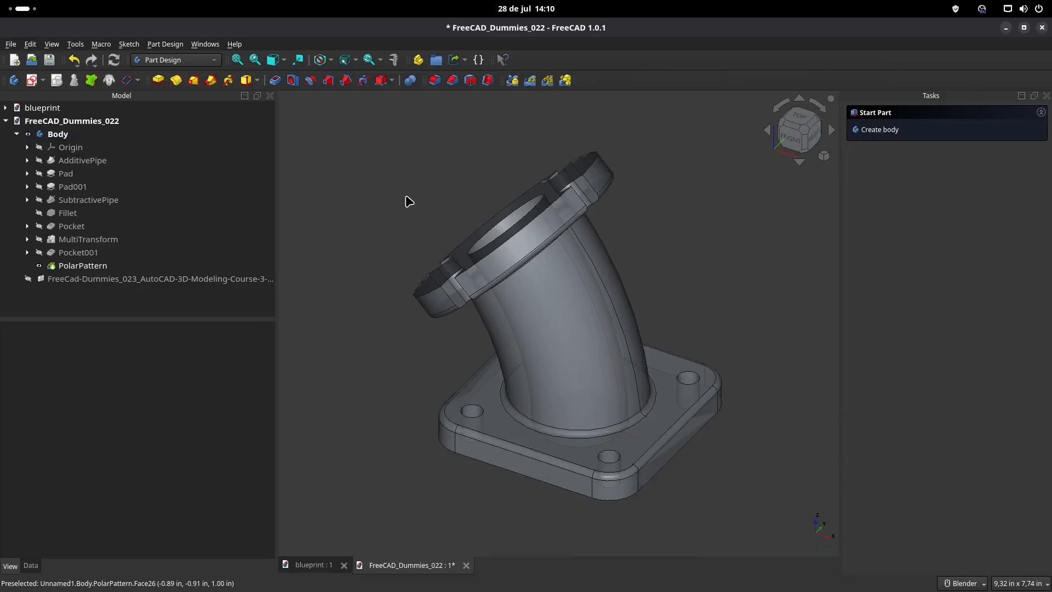
- Refine the body's display mesh by setting its deviation to 0.10 and halving its angular deflection to 14.25°
{"action": "left_click", "coordinate": [60, 135]}
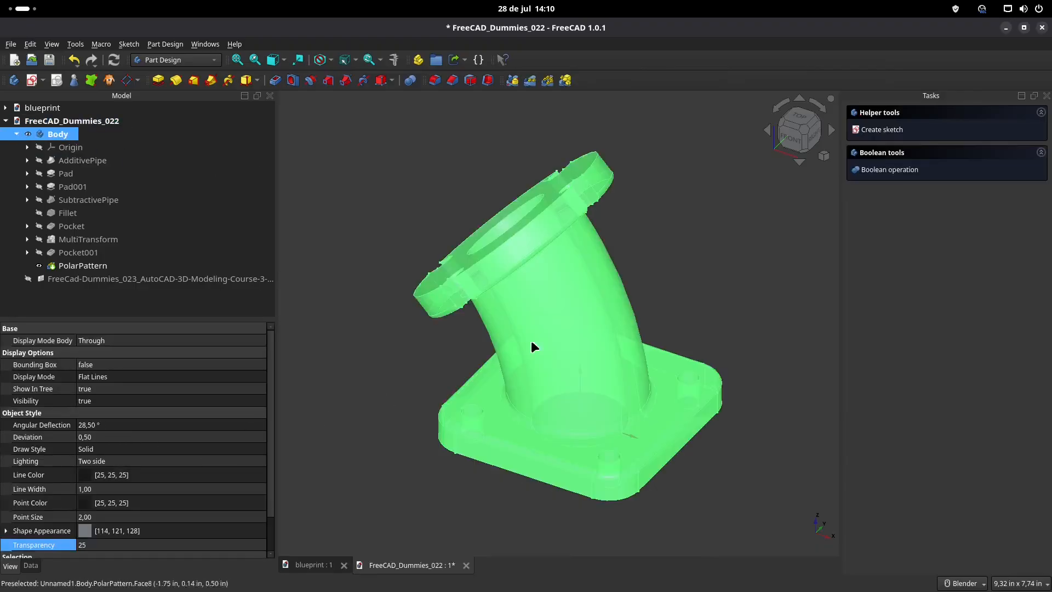
{"action": "left_click", "coordinate": [129, 437]}
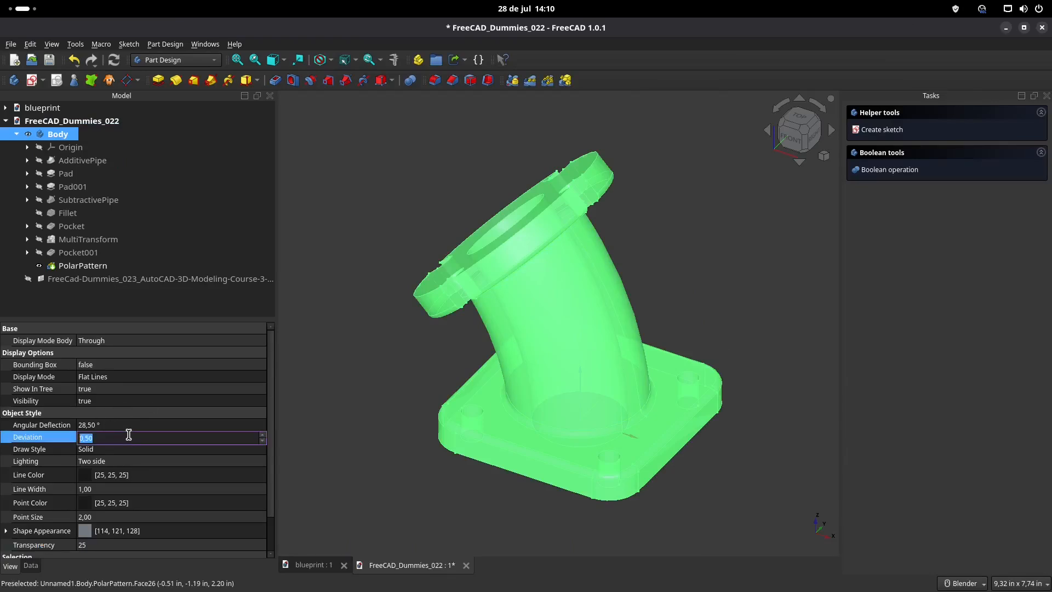
{"action": "type", "text": ",1"}
{"action": "key", "text": "Return"}
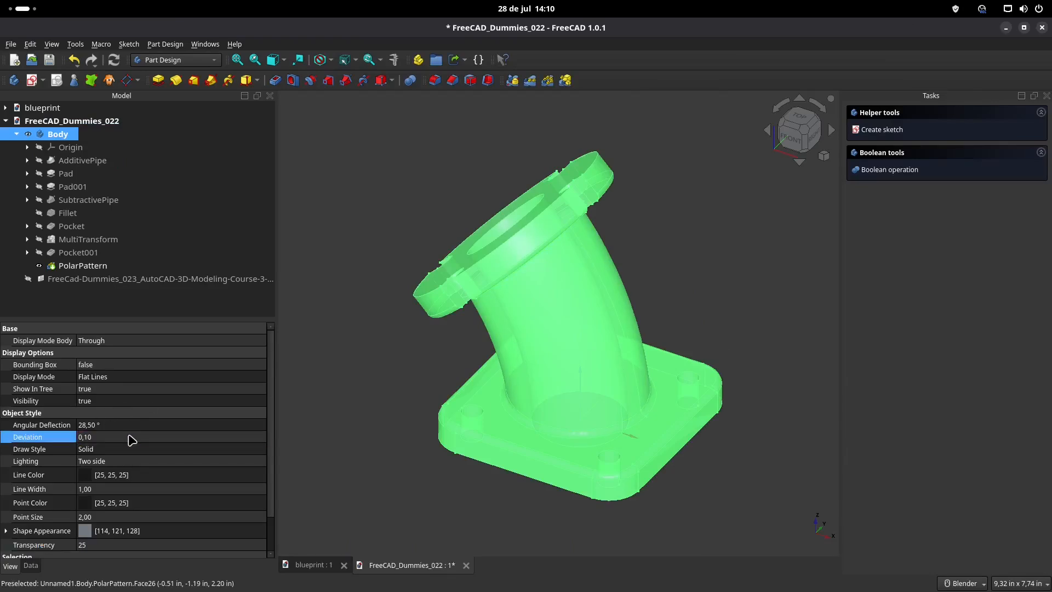
{"action": "left_click", "coordinate": [141, 426]}
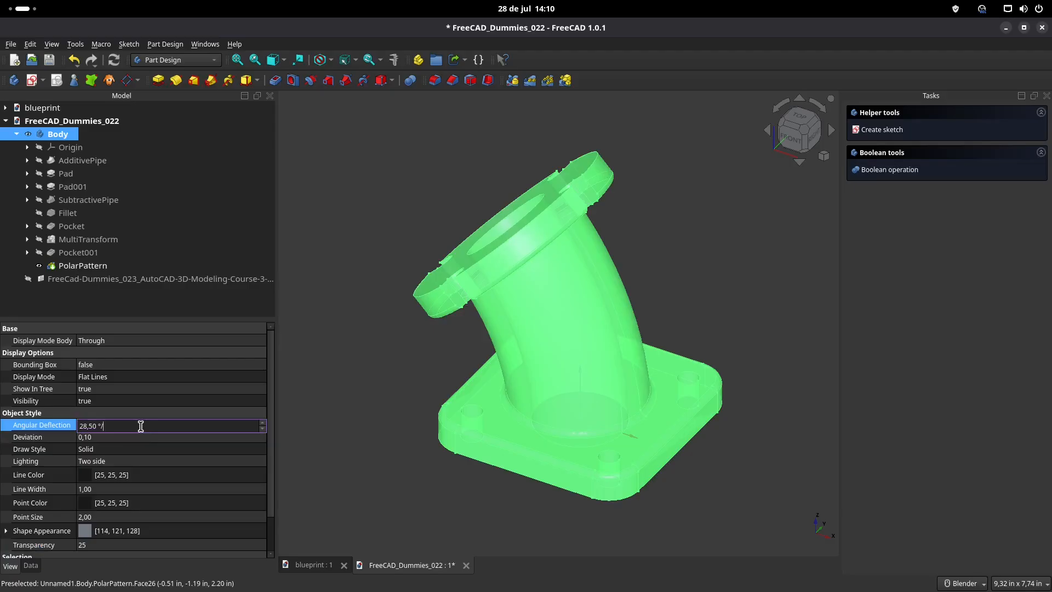
{"action": "type", "text": "/2"}
{"action": "key", "text": "Return"}
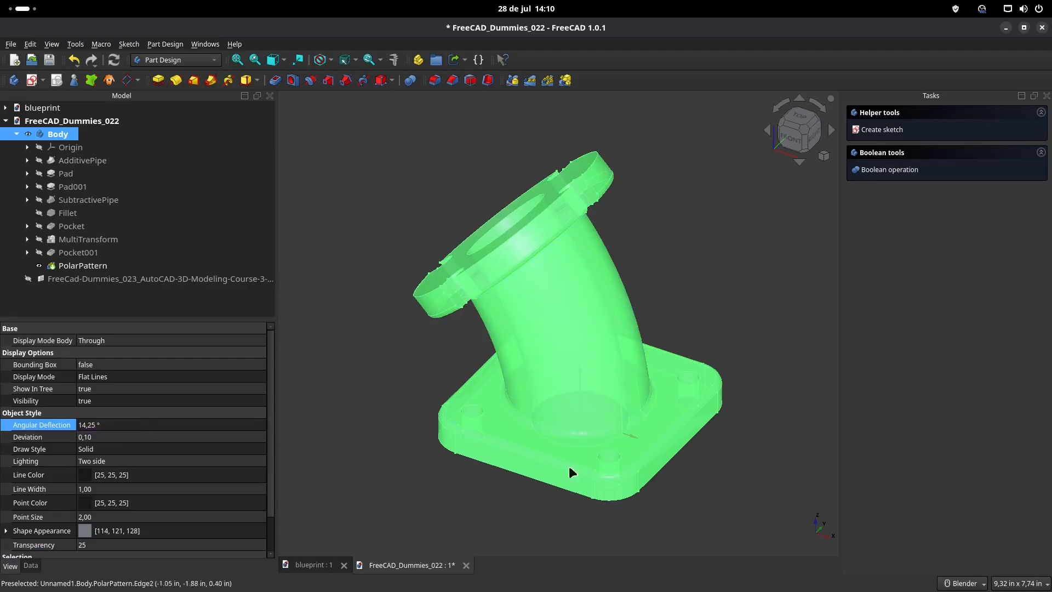
{"action": "left_click", "coordinate": [366, 343]}
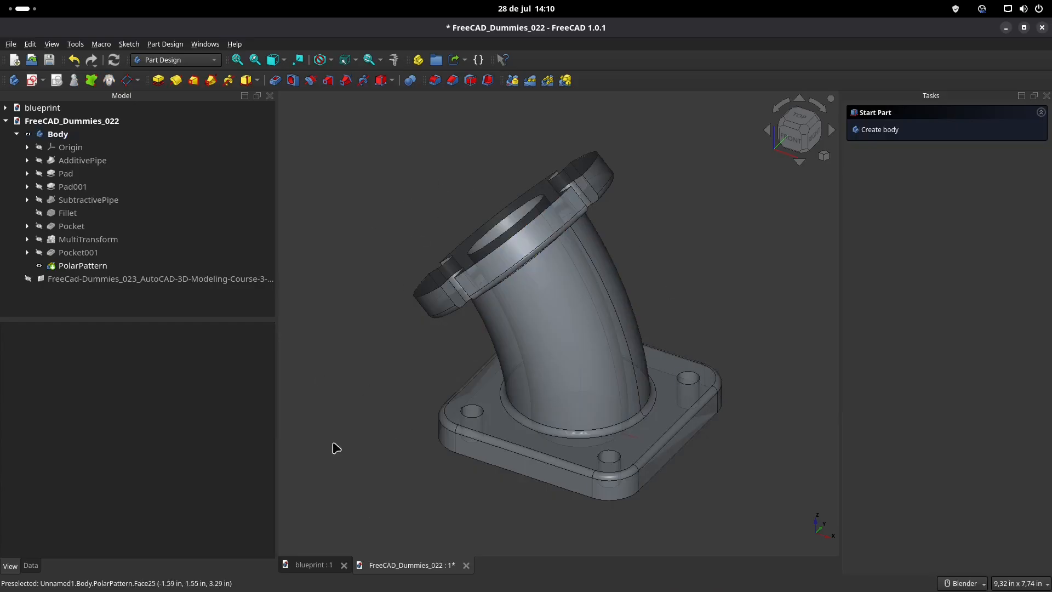
- Change the body's shape appearance to the light orange basic color (255, 171, 128)
{"action": "left_click", "coordinate": [55, 134]}
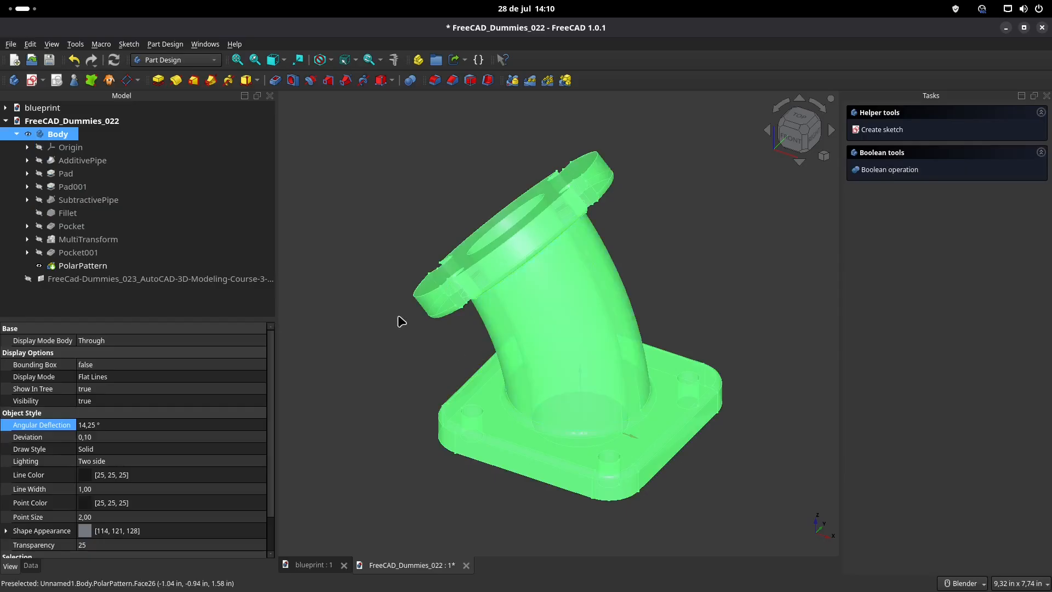
{"action": "middle_click_drag", "start_coordinate": [402, 201], "coordinate": [395, 195], "text": "shift"}
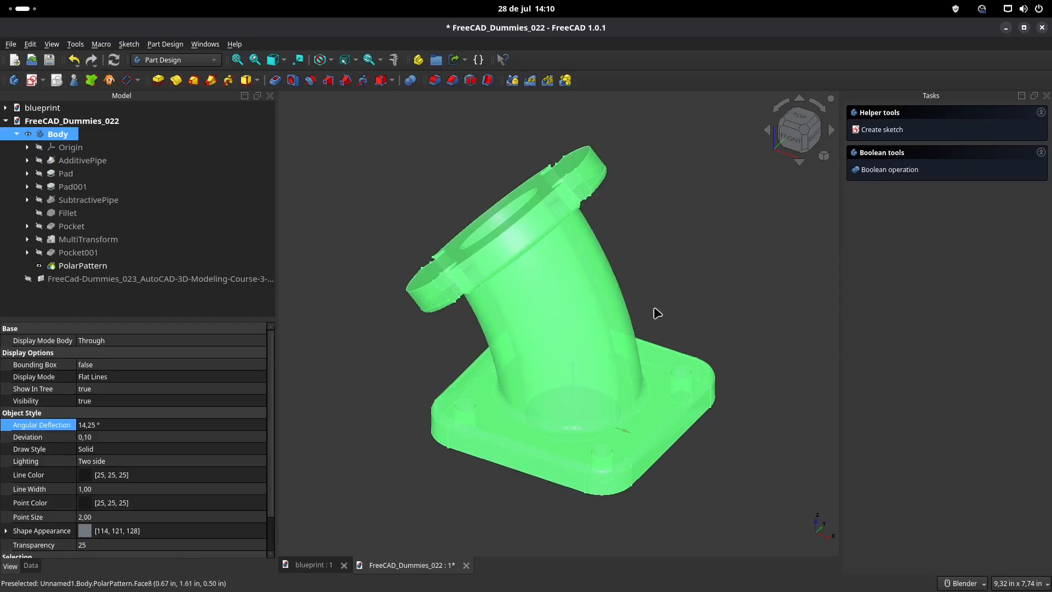
{"action": "middle_click_drag", "start_coordinate": [390, 197], "coordinate": [391, 207], "text": "shift"}
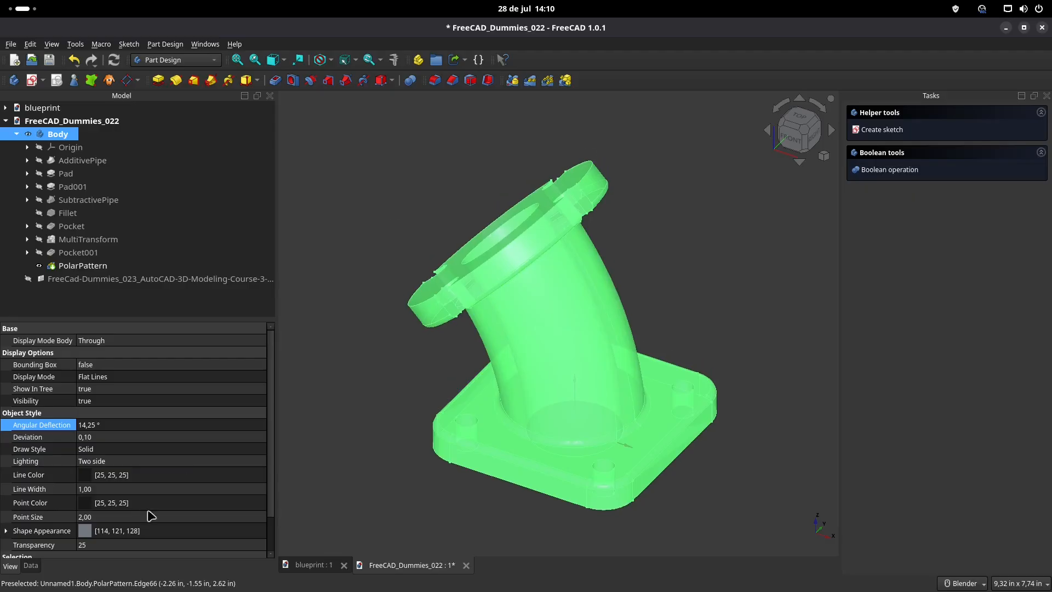
{"action": "scroll", "coordinate": [92, 526], "scroll_direction": "down", "scroll_amount": 1}
{"action": "left_click", "coordinate": [87, 495]}
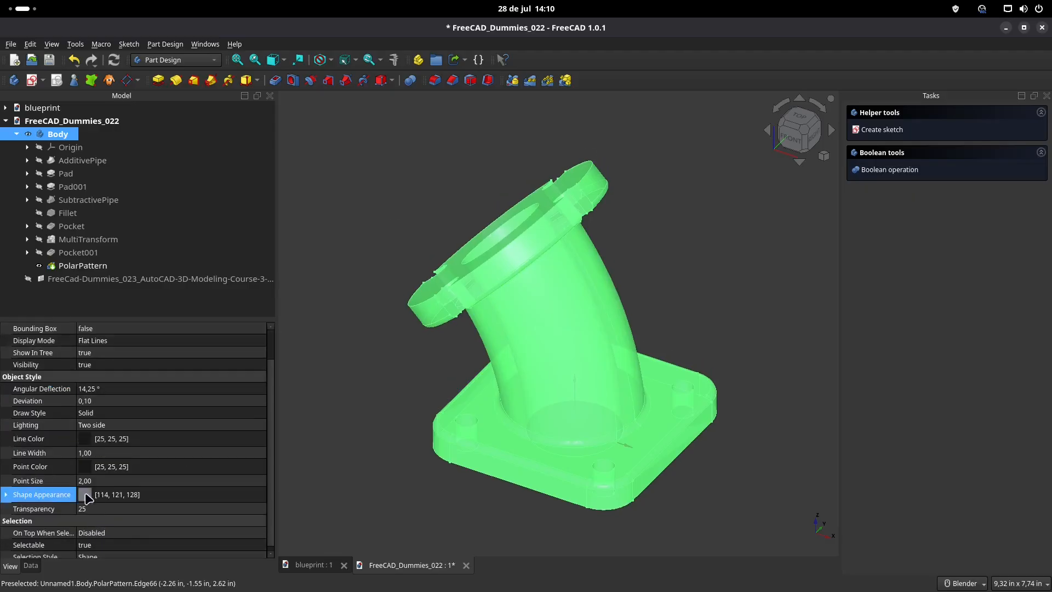
{"action": "left_click", "coordinate": [177, 494]}
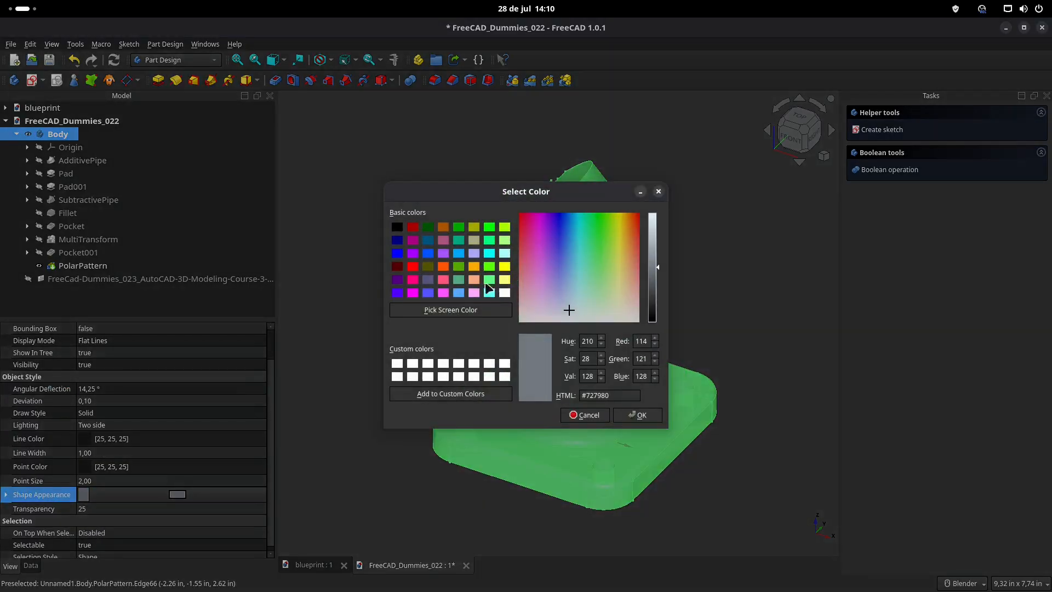
{"action": "left_click", "coordinate": [474, 279]}
{"action": "left_click", "coordinate": [637, 415]}
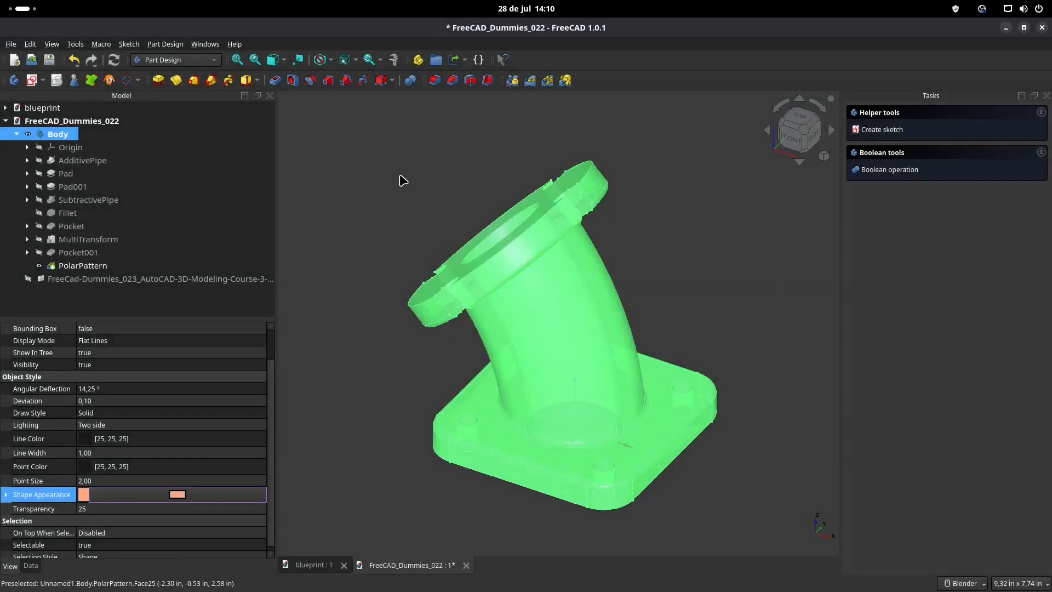
{"action": "left_click", "coordinate": [404, 181]}
{"action": "middle_click_drag", "start_coordinate": [402, 179], "coordinate": [404, 164]}
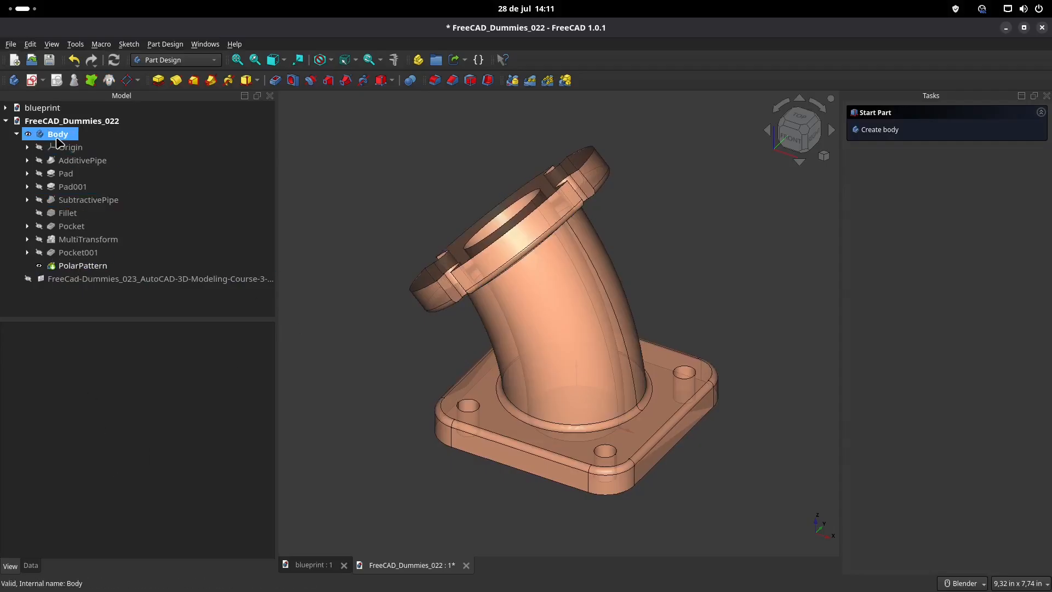
- Collapse the body's feature list in the model tree and select the whole body
{"action": "middle_click_drag", "start_coordinate": [449, 181], "coordinate": [439, 190], "text": "shift"}
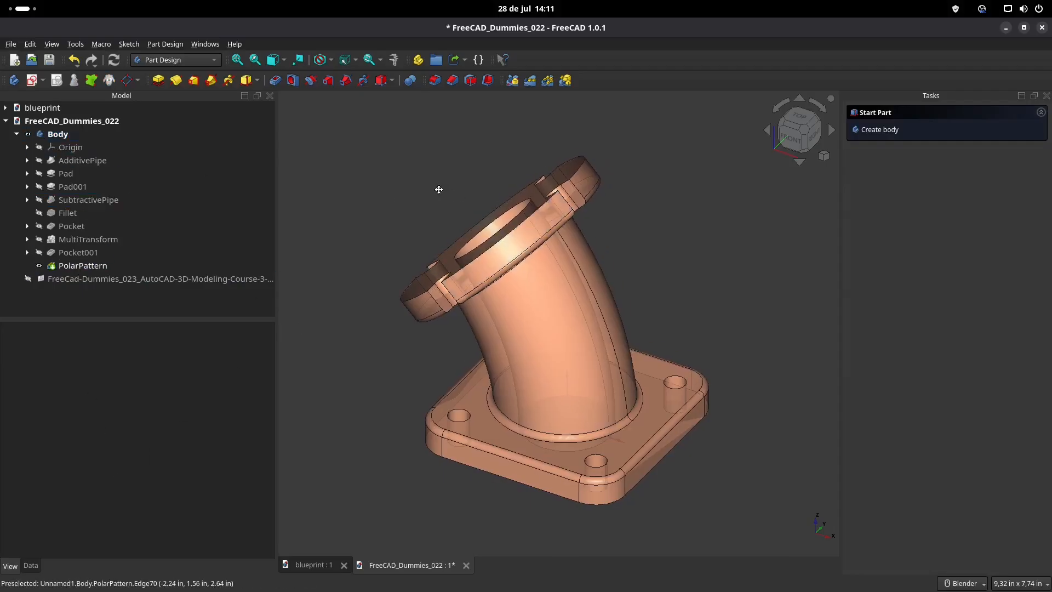
{"action": "middle_click_drag", "start_coordinate": [437, 197], "coordinate": [437, 195]}
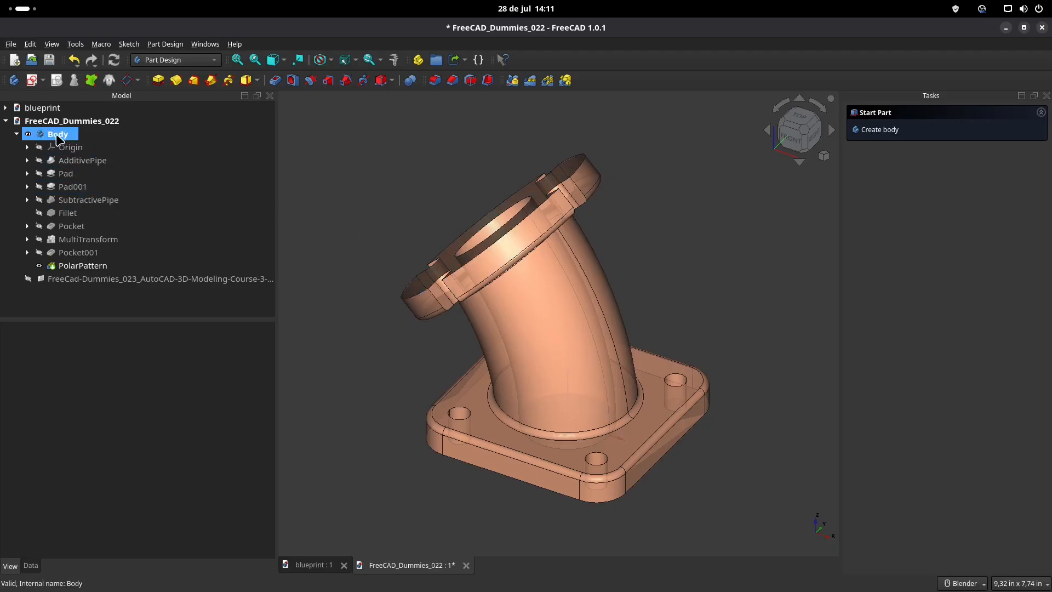
{"action": "left_click", "coordinate": [21, 135]}
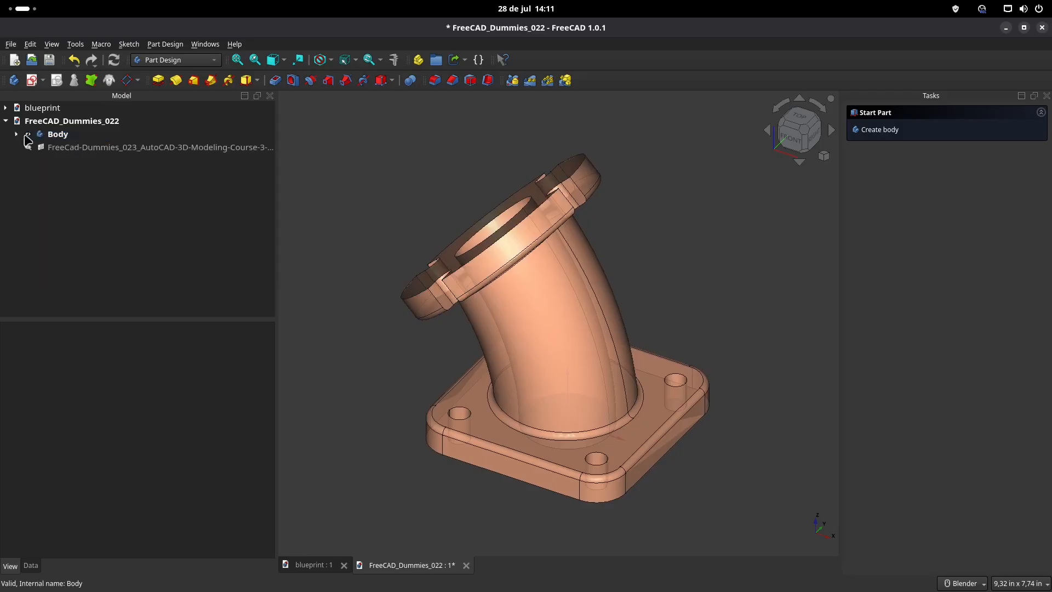
{"action": "left_click", "coordinate": [30, 137]}
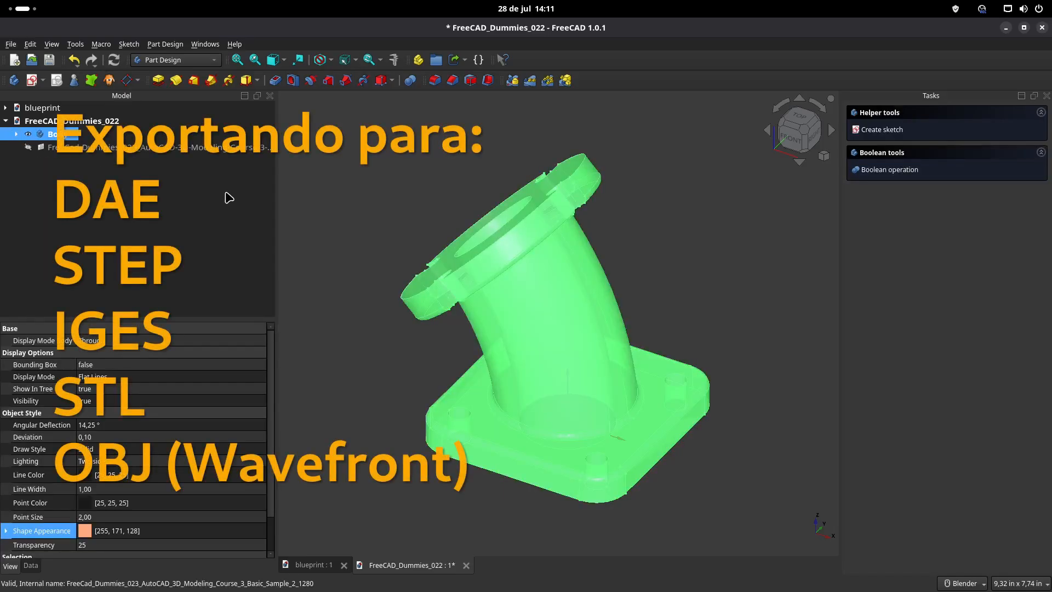
- Export the selected body as a Wavefront OBJ file named FreeCAD_Dummies_022-Body.obj
{"action": "left_click", "coordinate": [11, 44]}
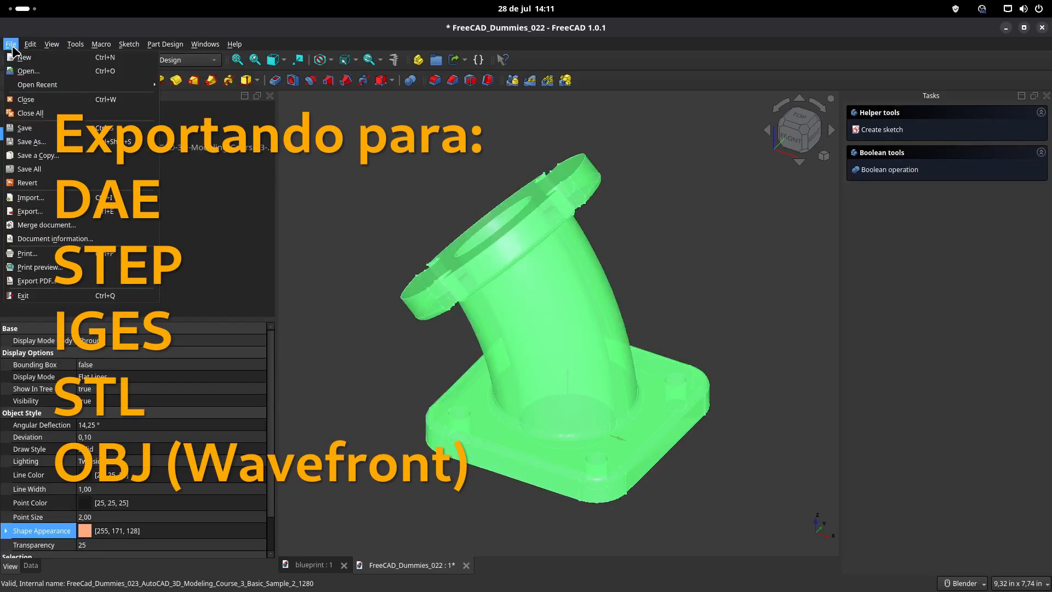
{"action": "left_click", "coordinate": [30, 211]}
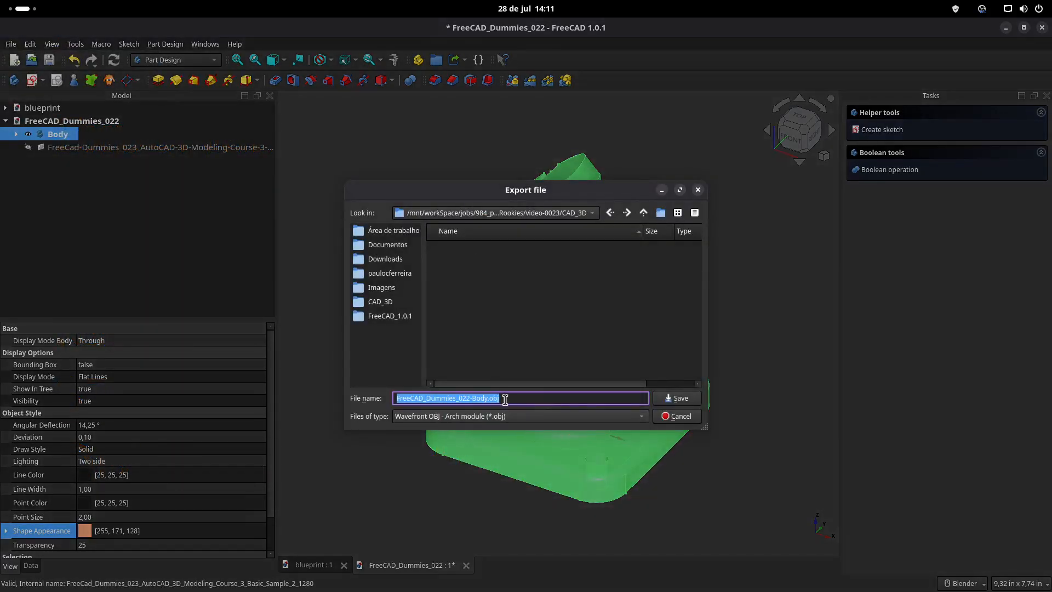
{"action": "left_click", "coordinate": [680, 398]}
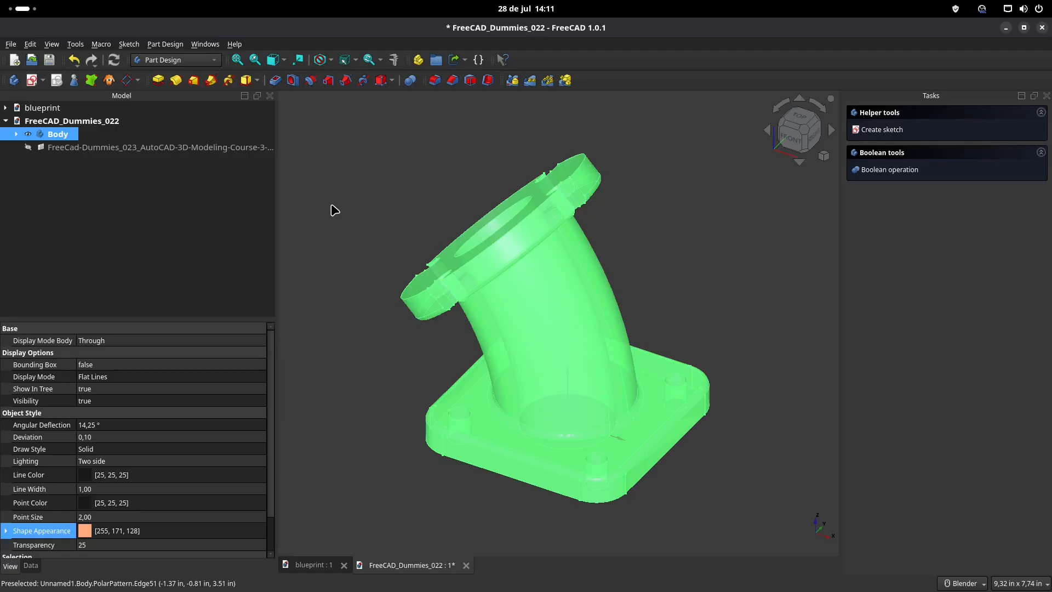
- Export the same body as an STL mesh into the same folder, keeping the suggested file name
{"action": "key", "text": "ctrl+e"}
{"action": "left_click", "coordinate": [521, 420]}
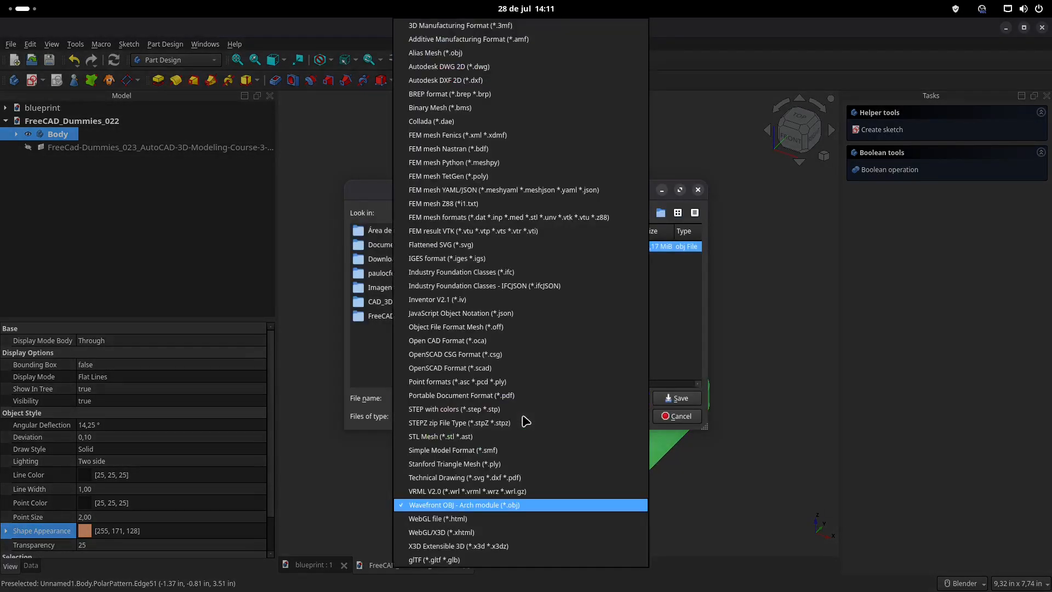
{"action": "left_click", "coordinate": [416, 437]}
{"action": "left_click", "coordinate": [676, 398]}
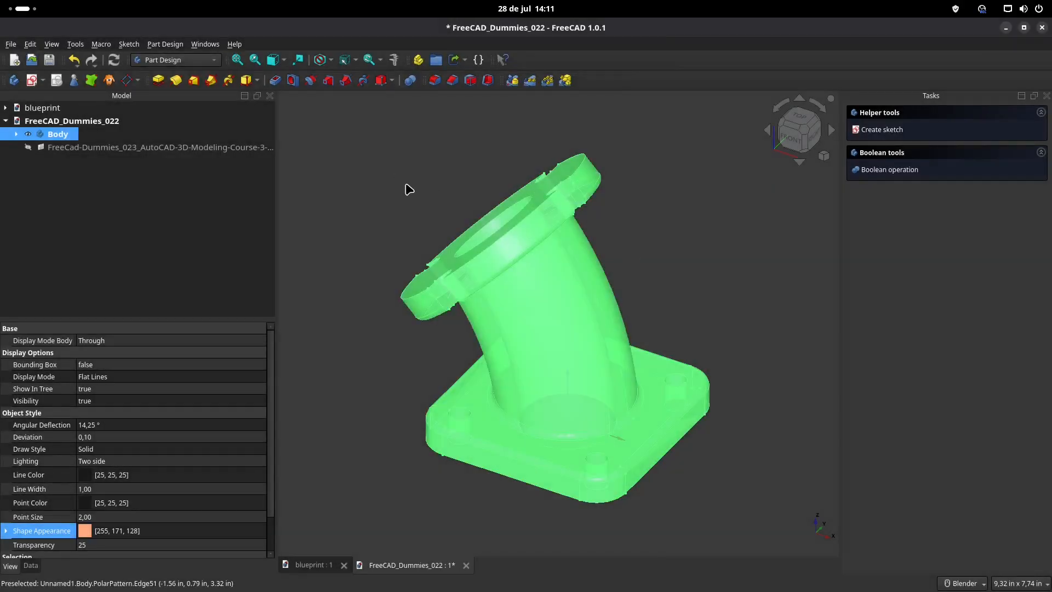
- Export the body as a STEP file with colors, accepting millimeter units and the AP214 International Standard scheme
{"action": "key", "text": "ctrl+e"}
{"action": "left_click", "coordinate": [467, 417]}
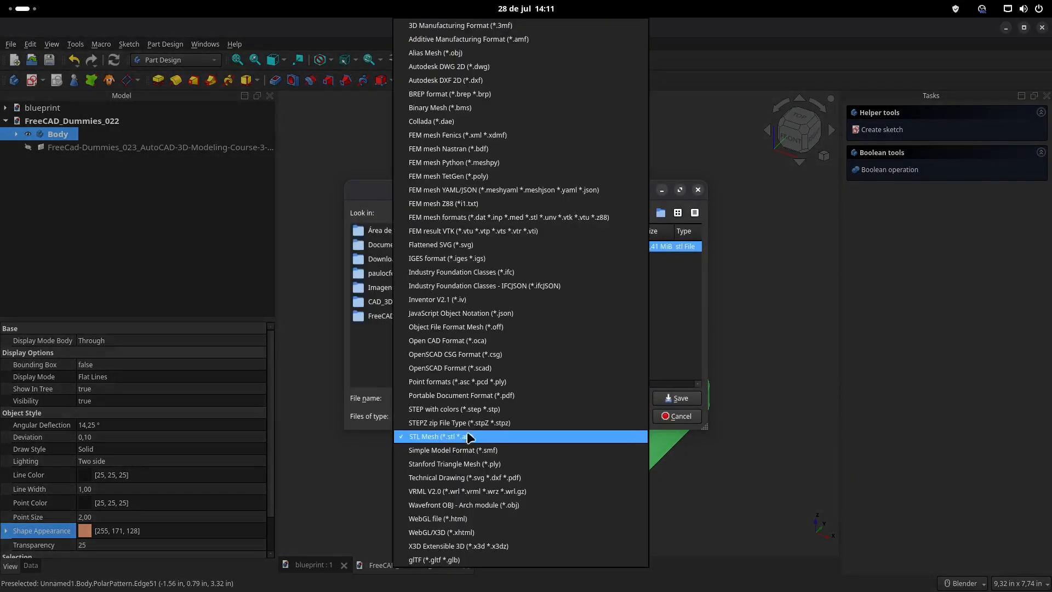
{"action": "left_click", "coordinate": [461, 416]}
{"action": "left_click", "coordinate": [677, 398]}
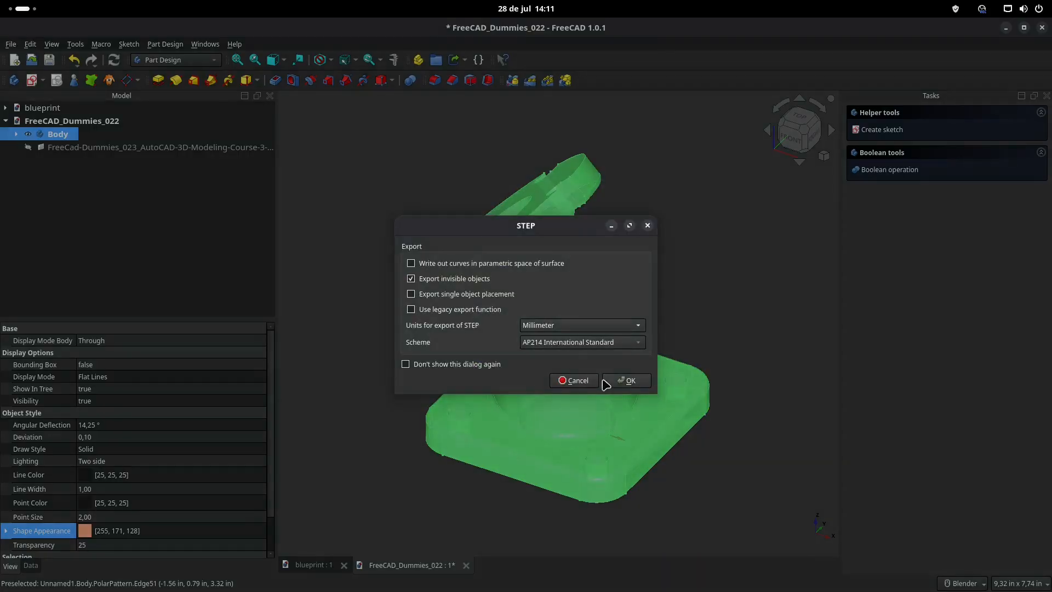
{"action": "left_click", "coordinate": [630, 383]}
- Export the body in IGES format into the same folder, keeping the suggested file name
{"action": "key", "text": "ctrl+e"}
{"action": "left_click", "coordinate": [517, 416]}
{"action": "left_click", "coordinate": [446, 267]}
{"action": "left_click", "coordinate": [677, 398]}
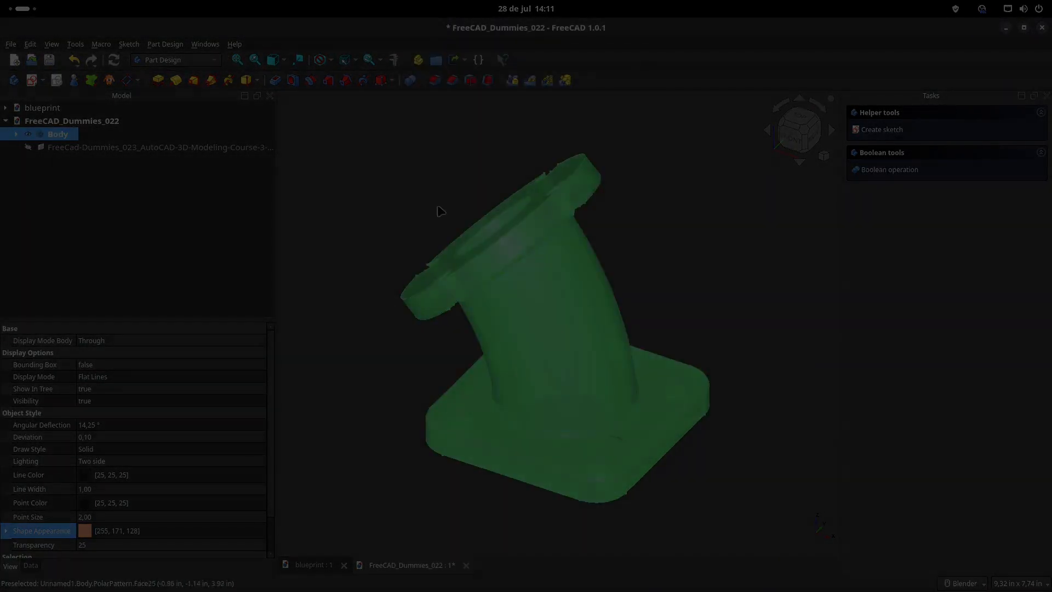